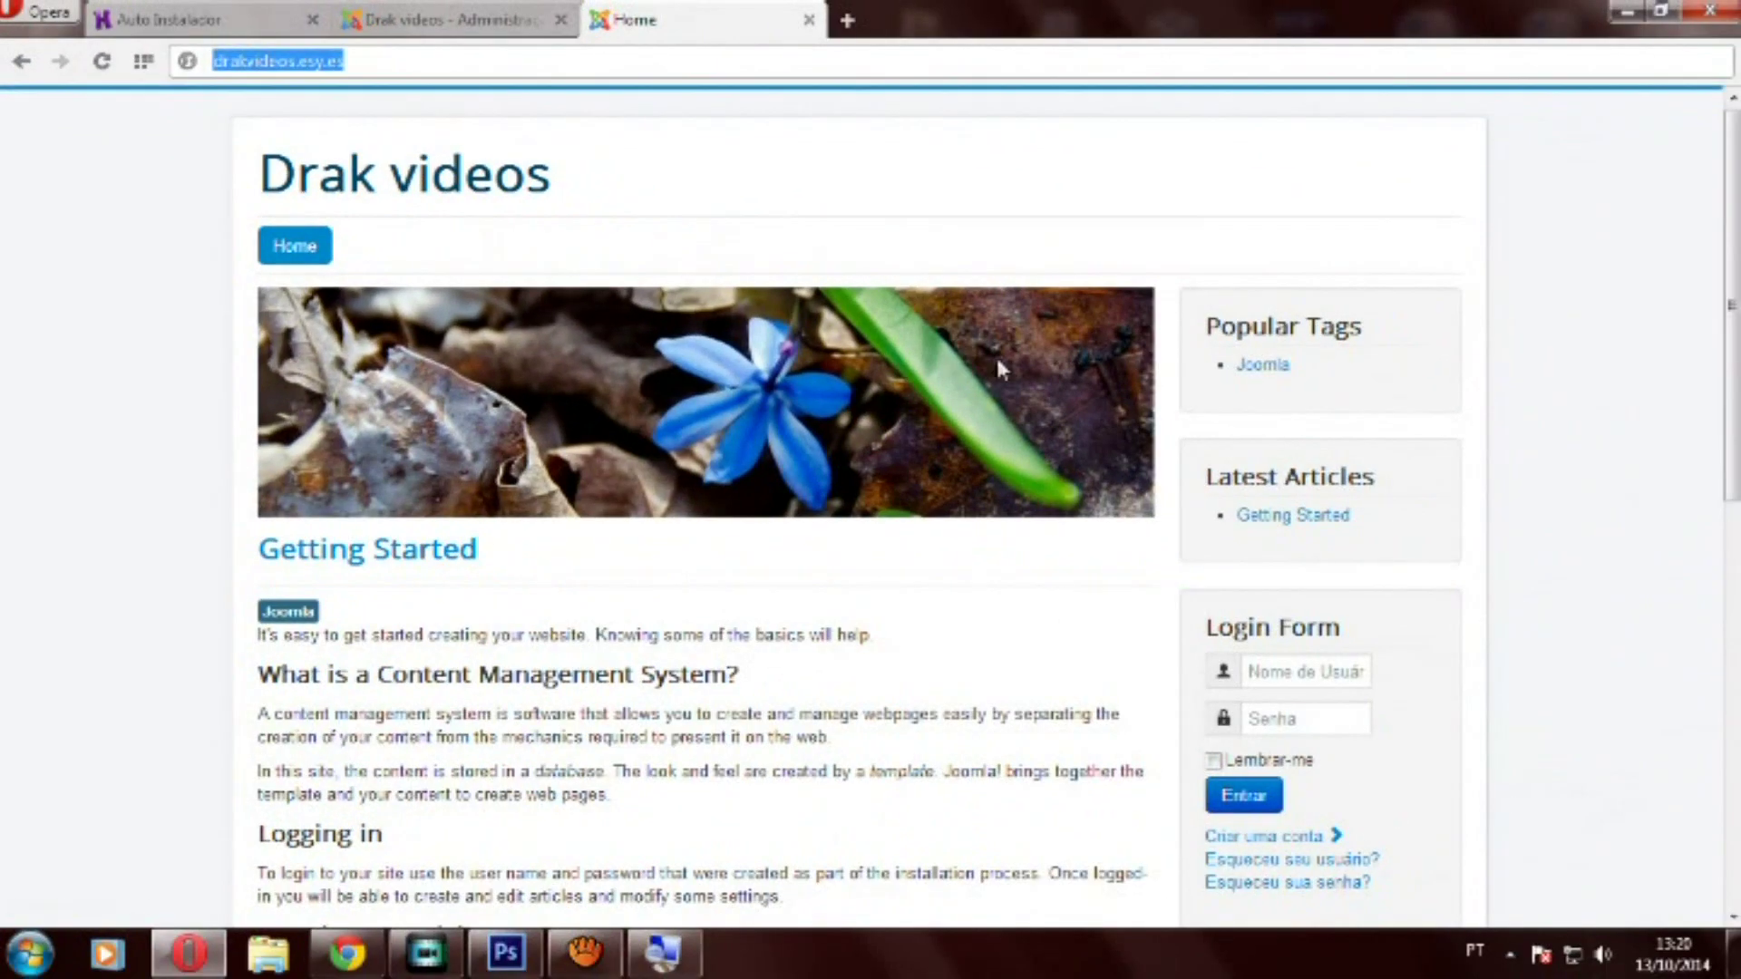
Open the site's administration at drakvideos.esy.es/administrator
left_click_drag(1730, 367, 1663, 242)
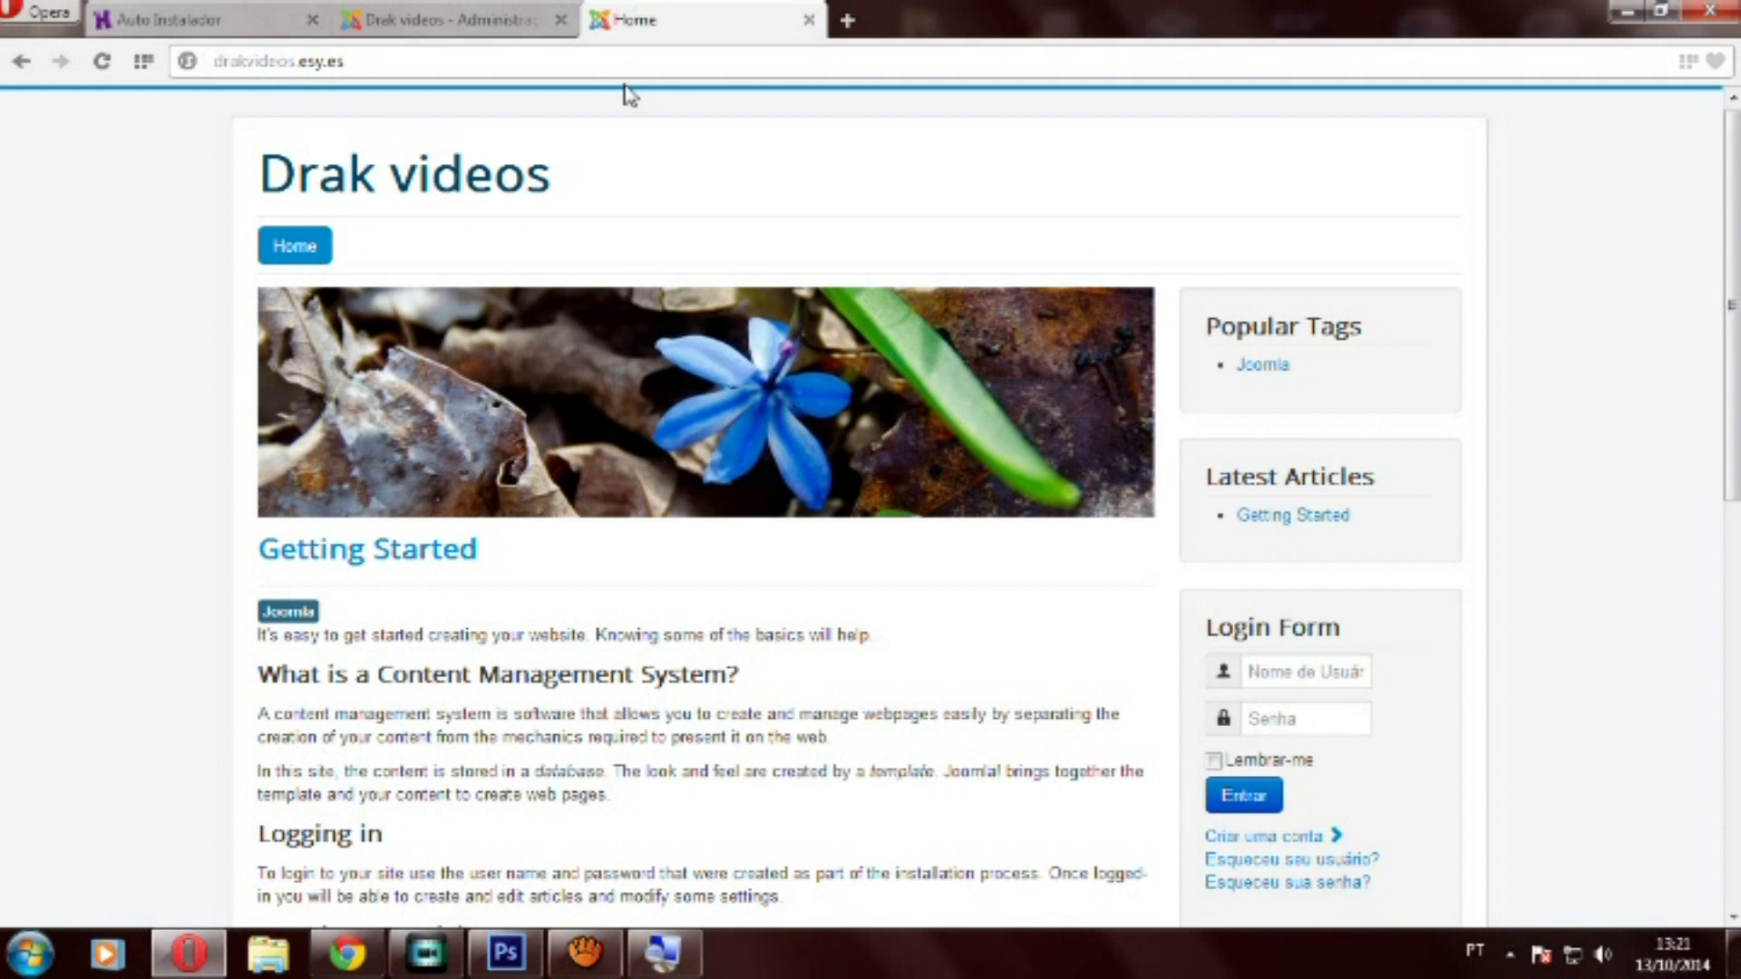
left_click(357, 56)
left_click(367, 63)
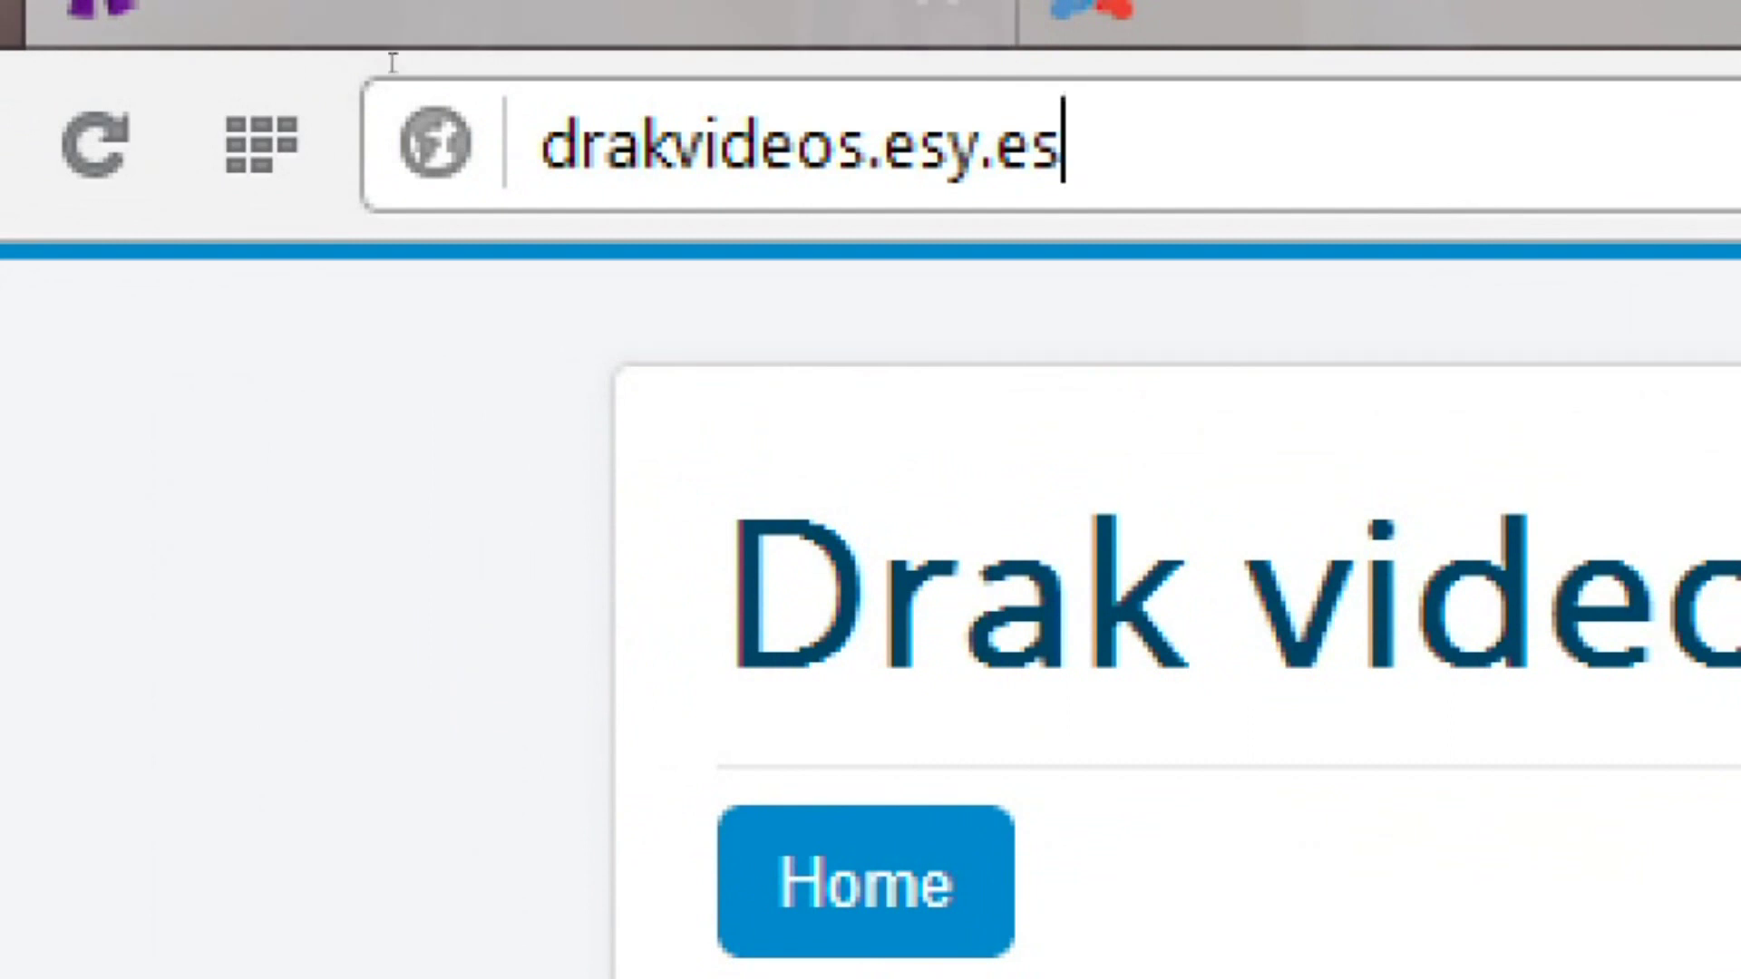
type("/admin")
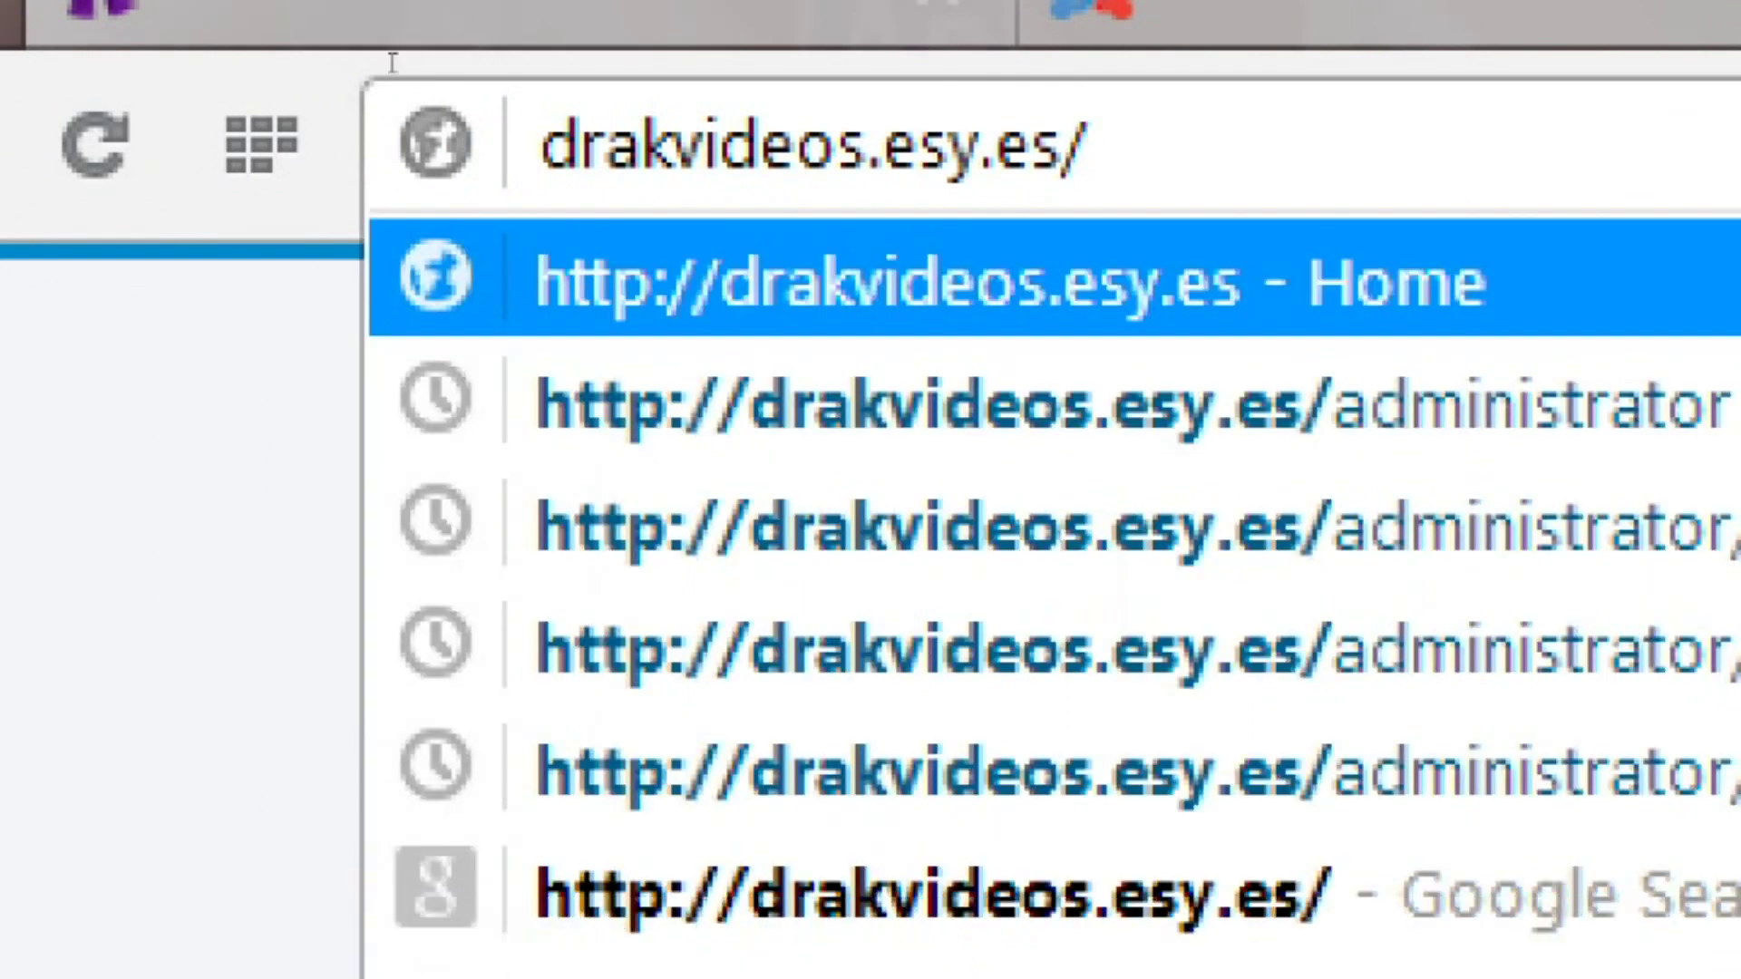
type("istrator")
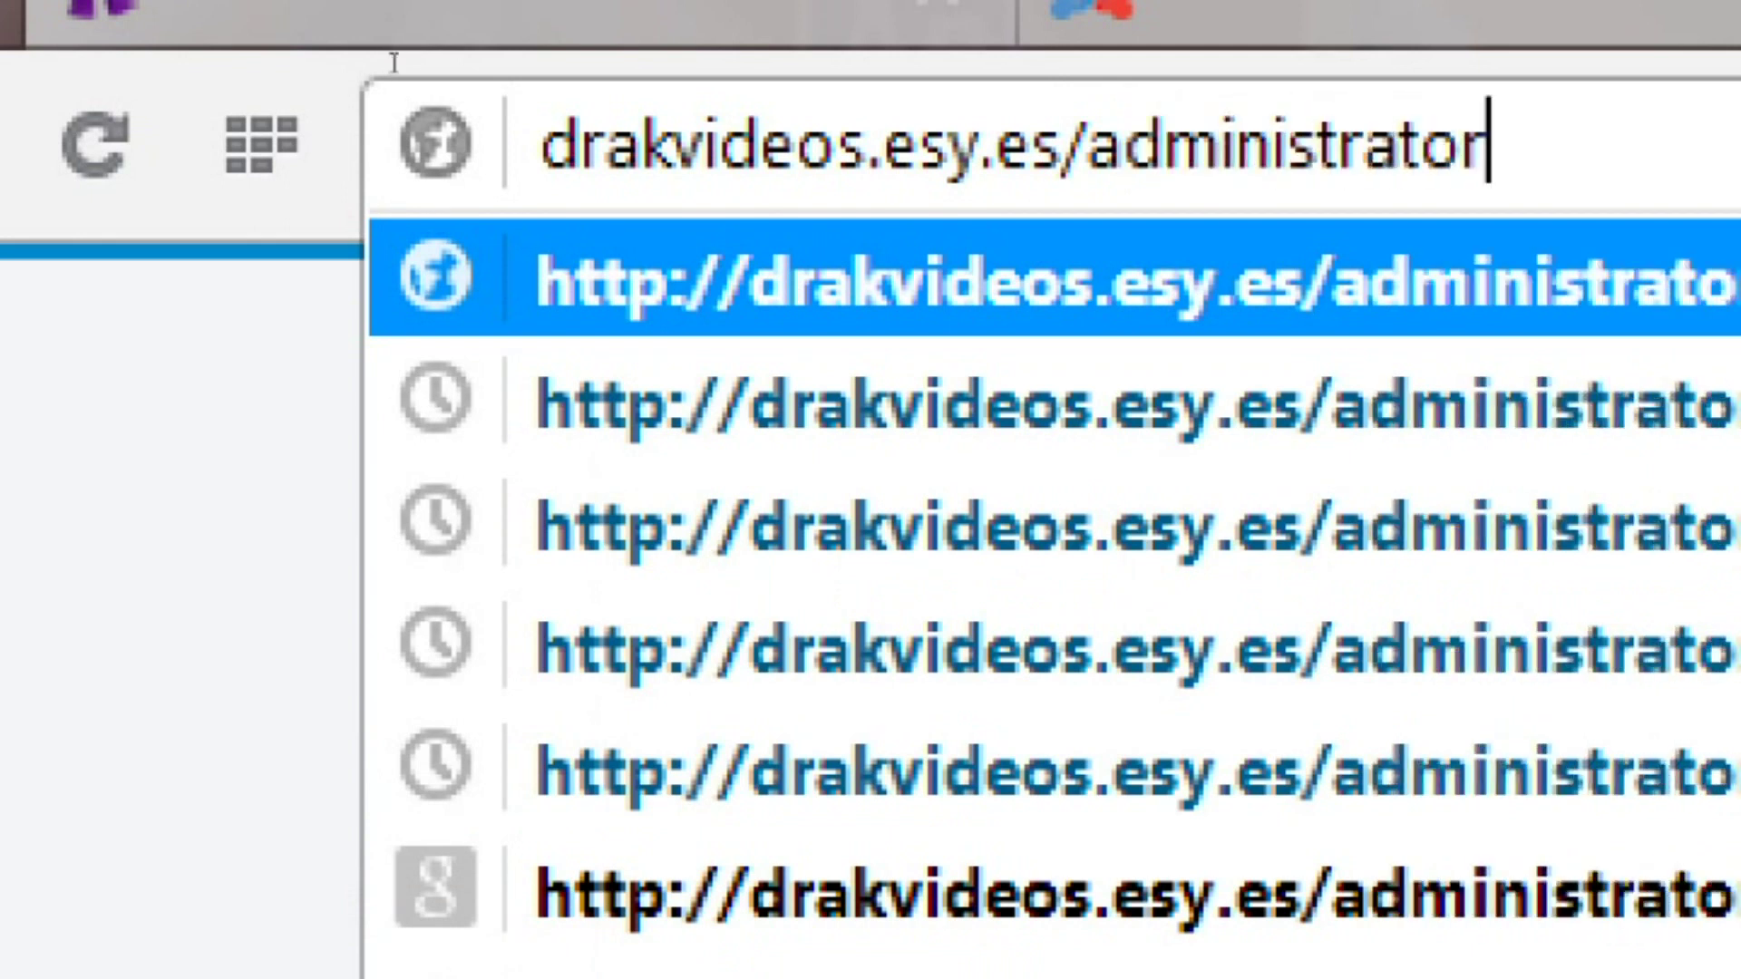
key("Down")
key("Down")
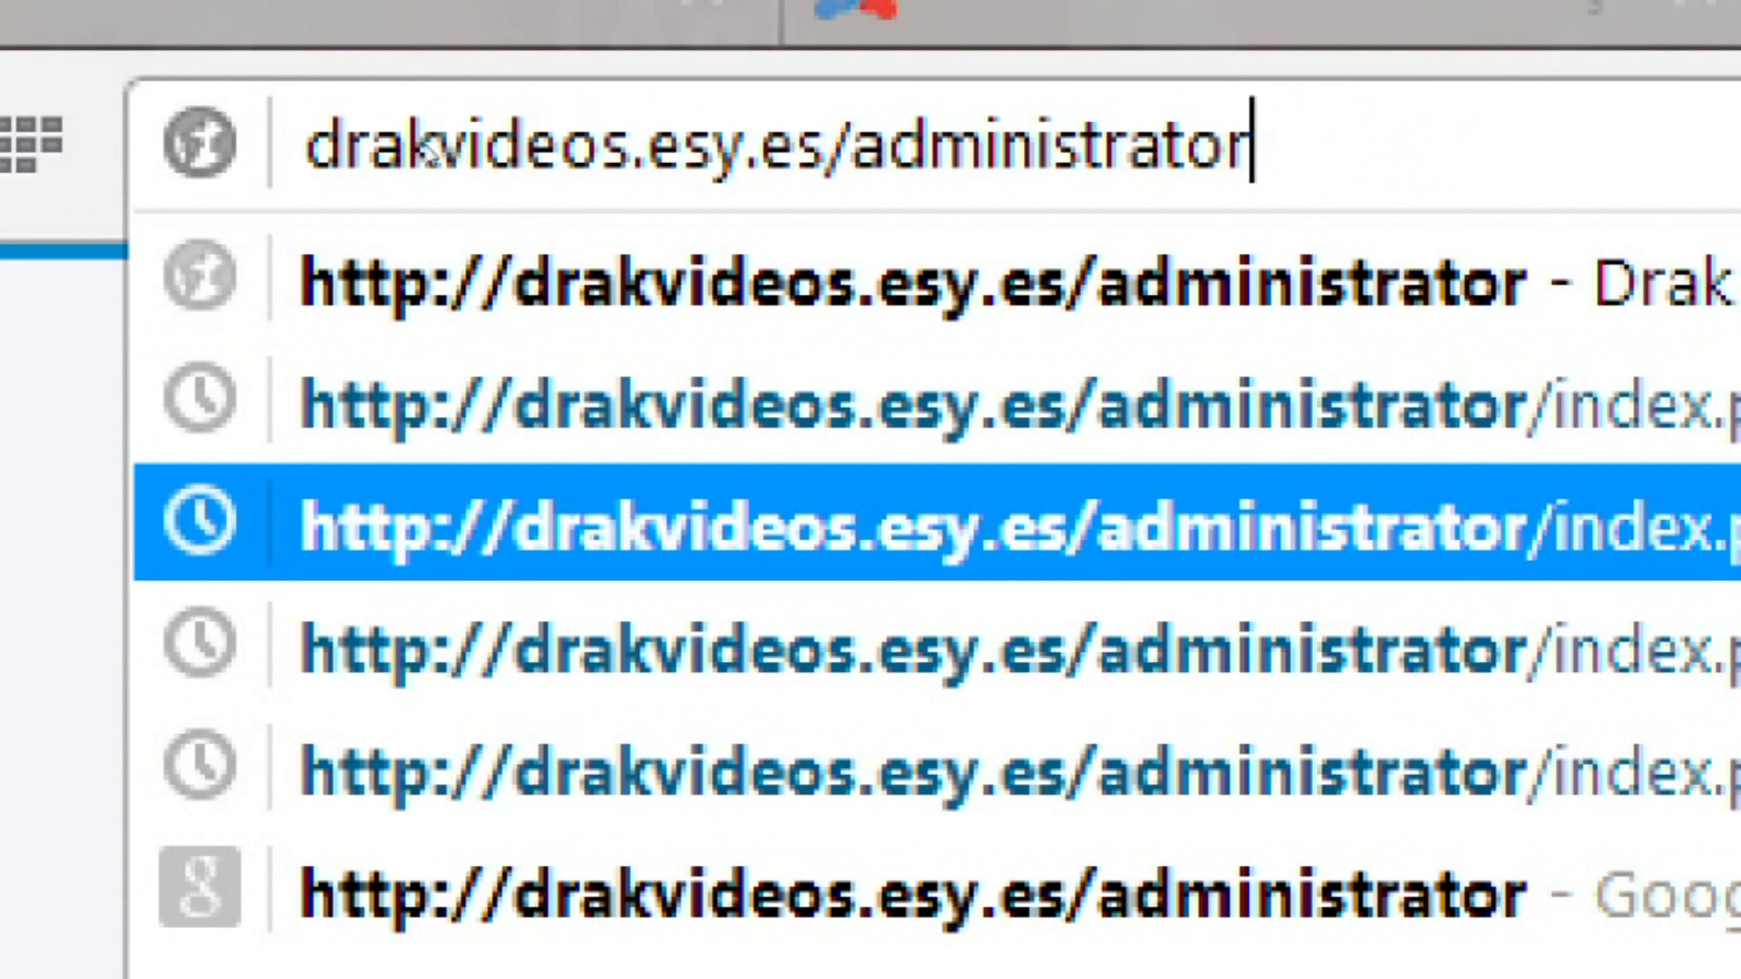
key("Return")
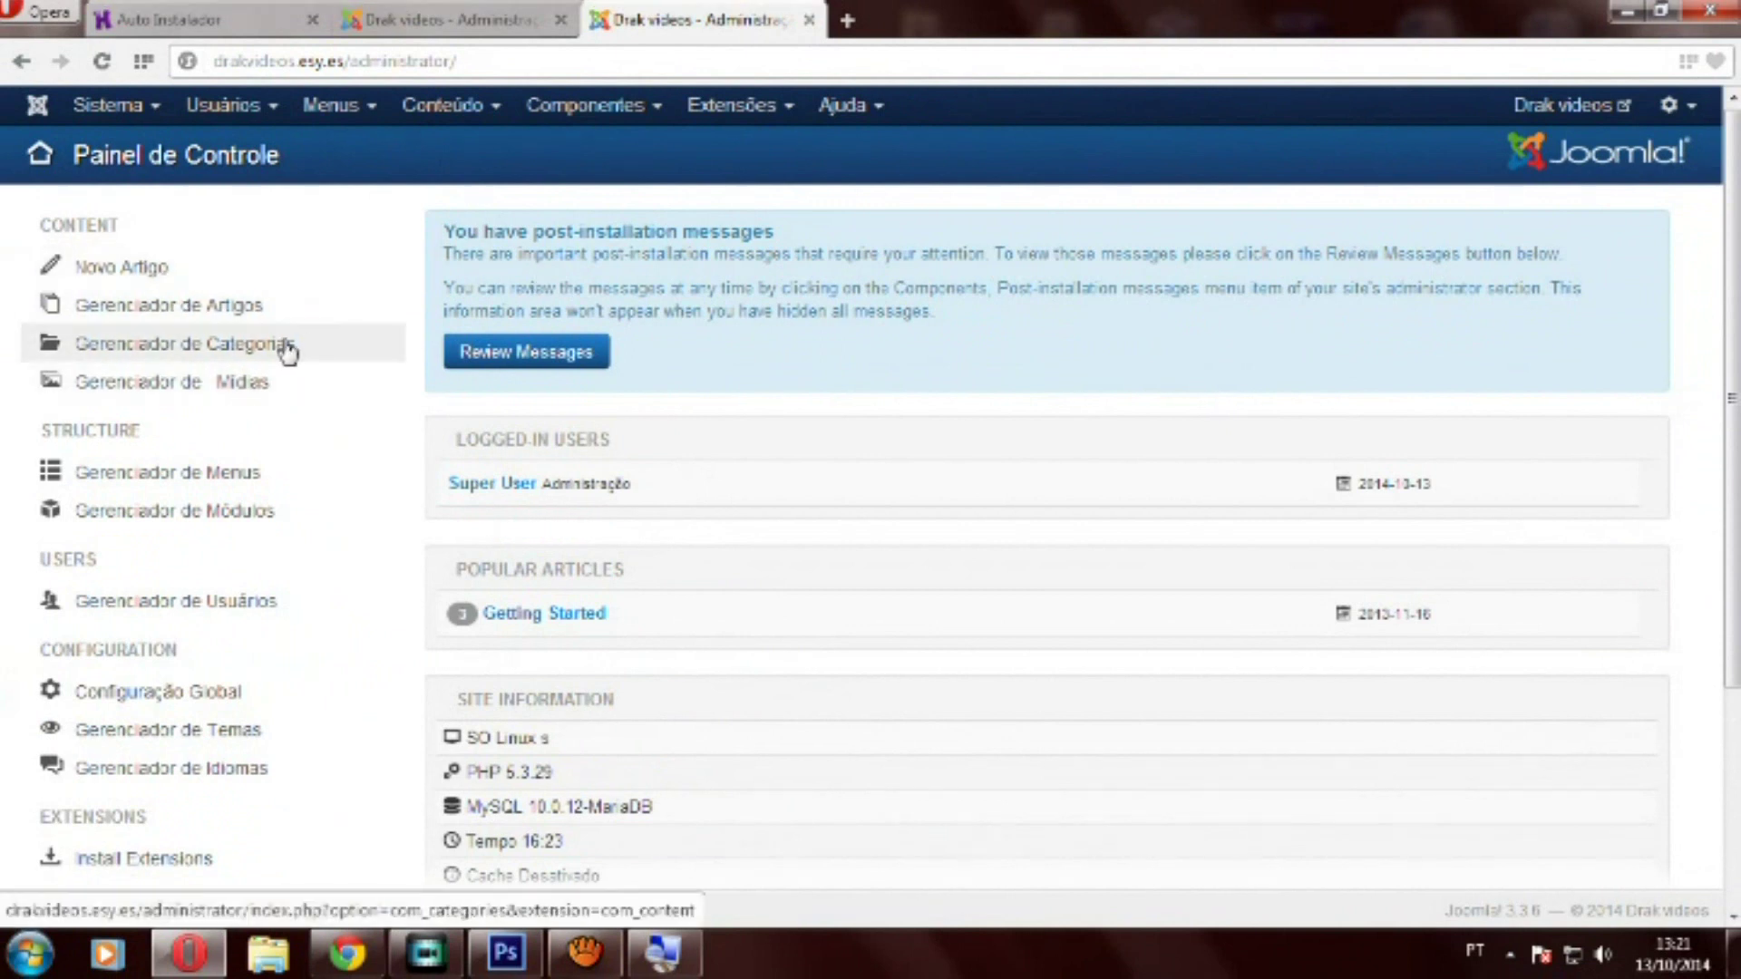
Switch to the other Drak videos administration tab and open its Article Manager
left_click(449, 20)
left_click(441, 107)
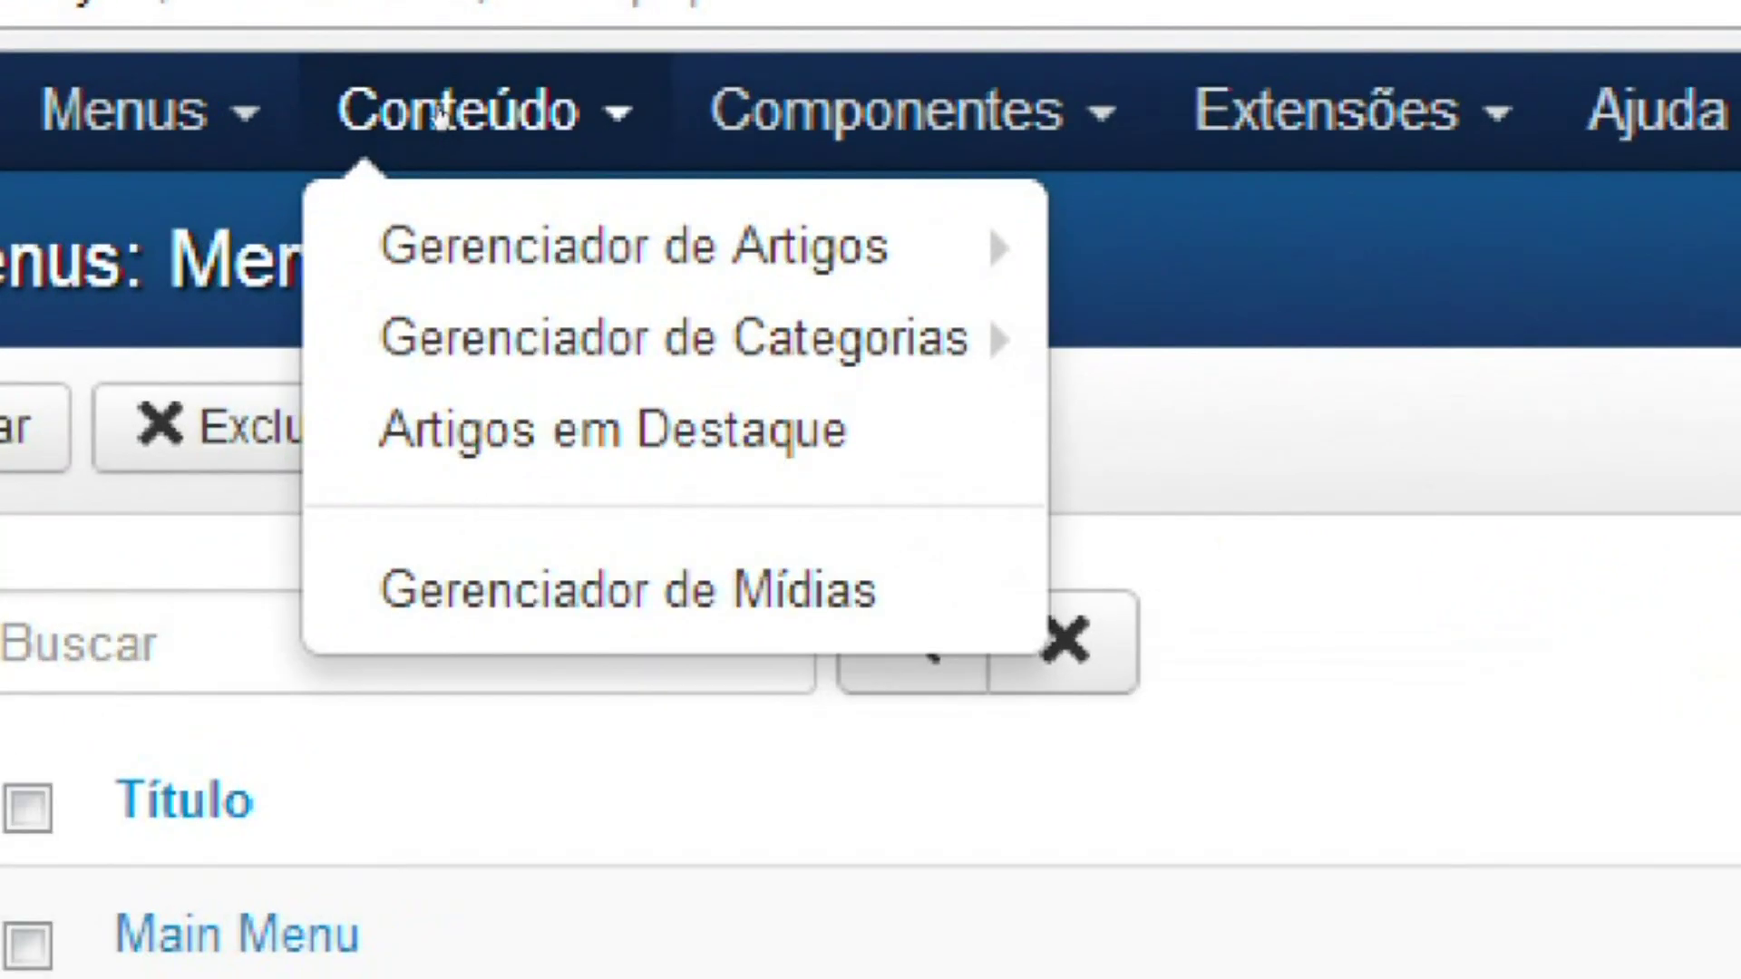
mouse_move(461, 163)
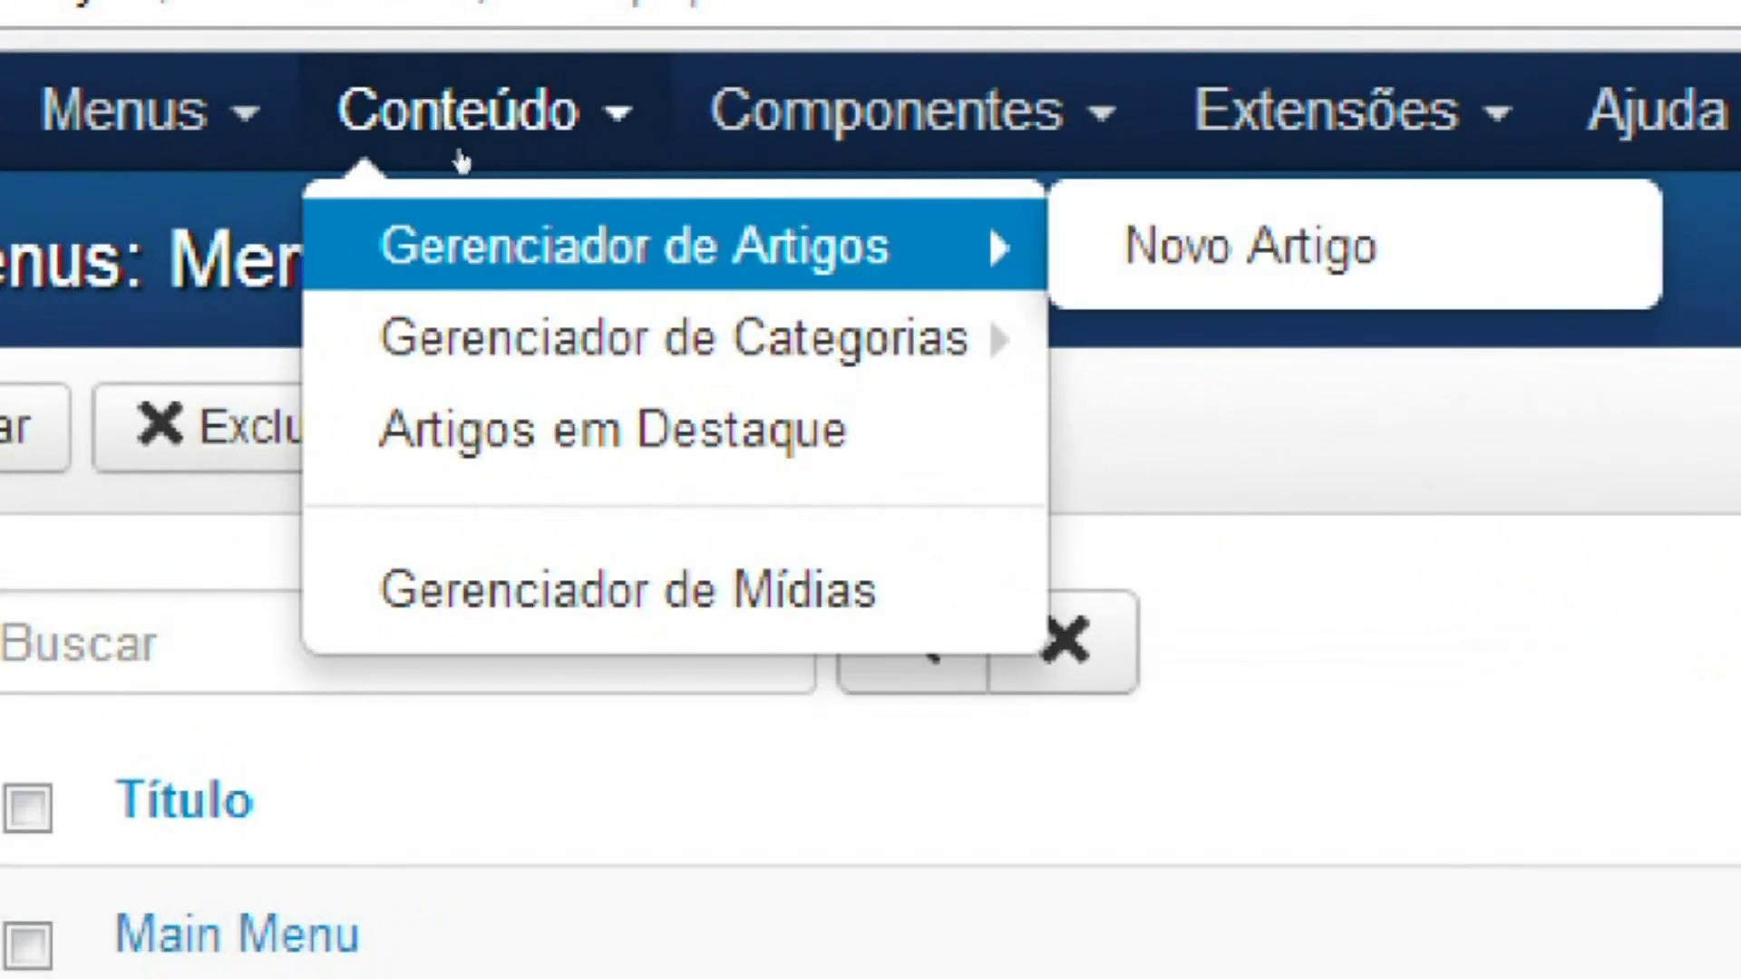
left_click(461, 165)
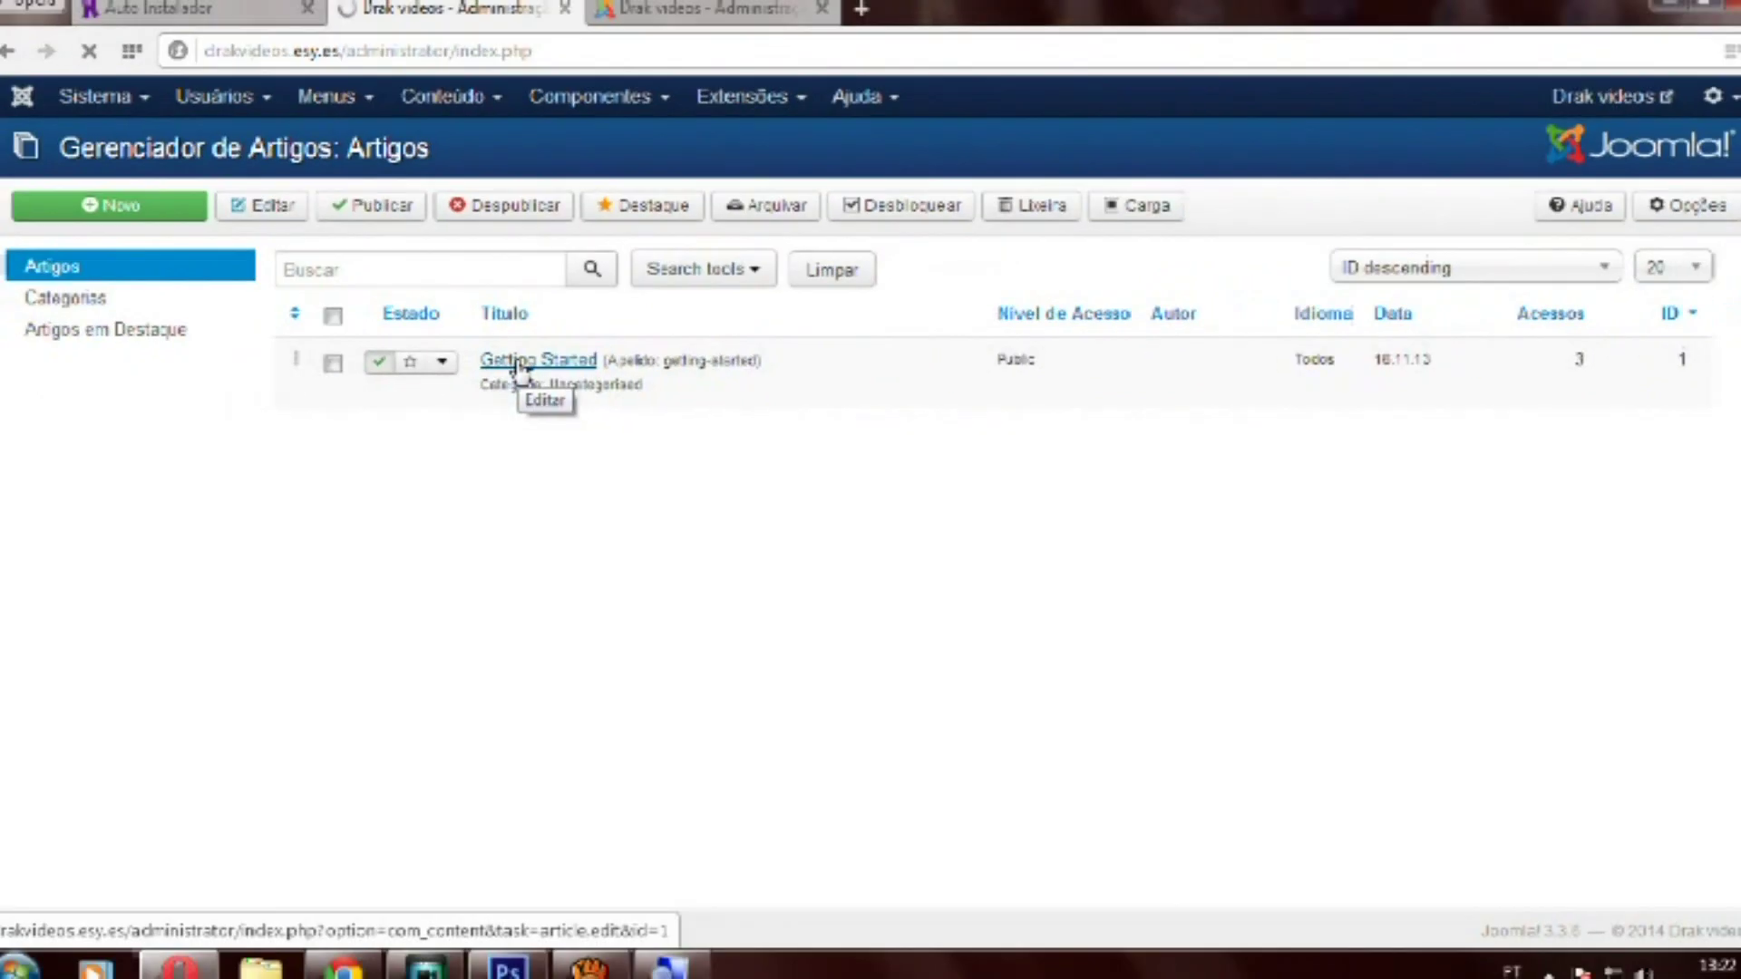
Open the Getting Started article for editing and load the public site drakvideos.esy.es in a new tab
left_click(519, 367)
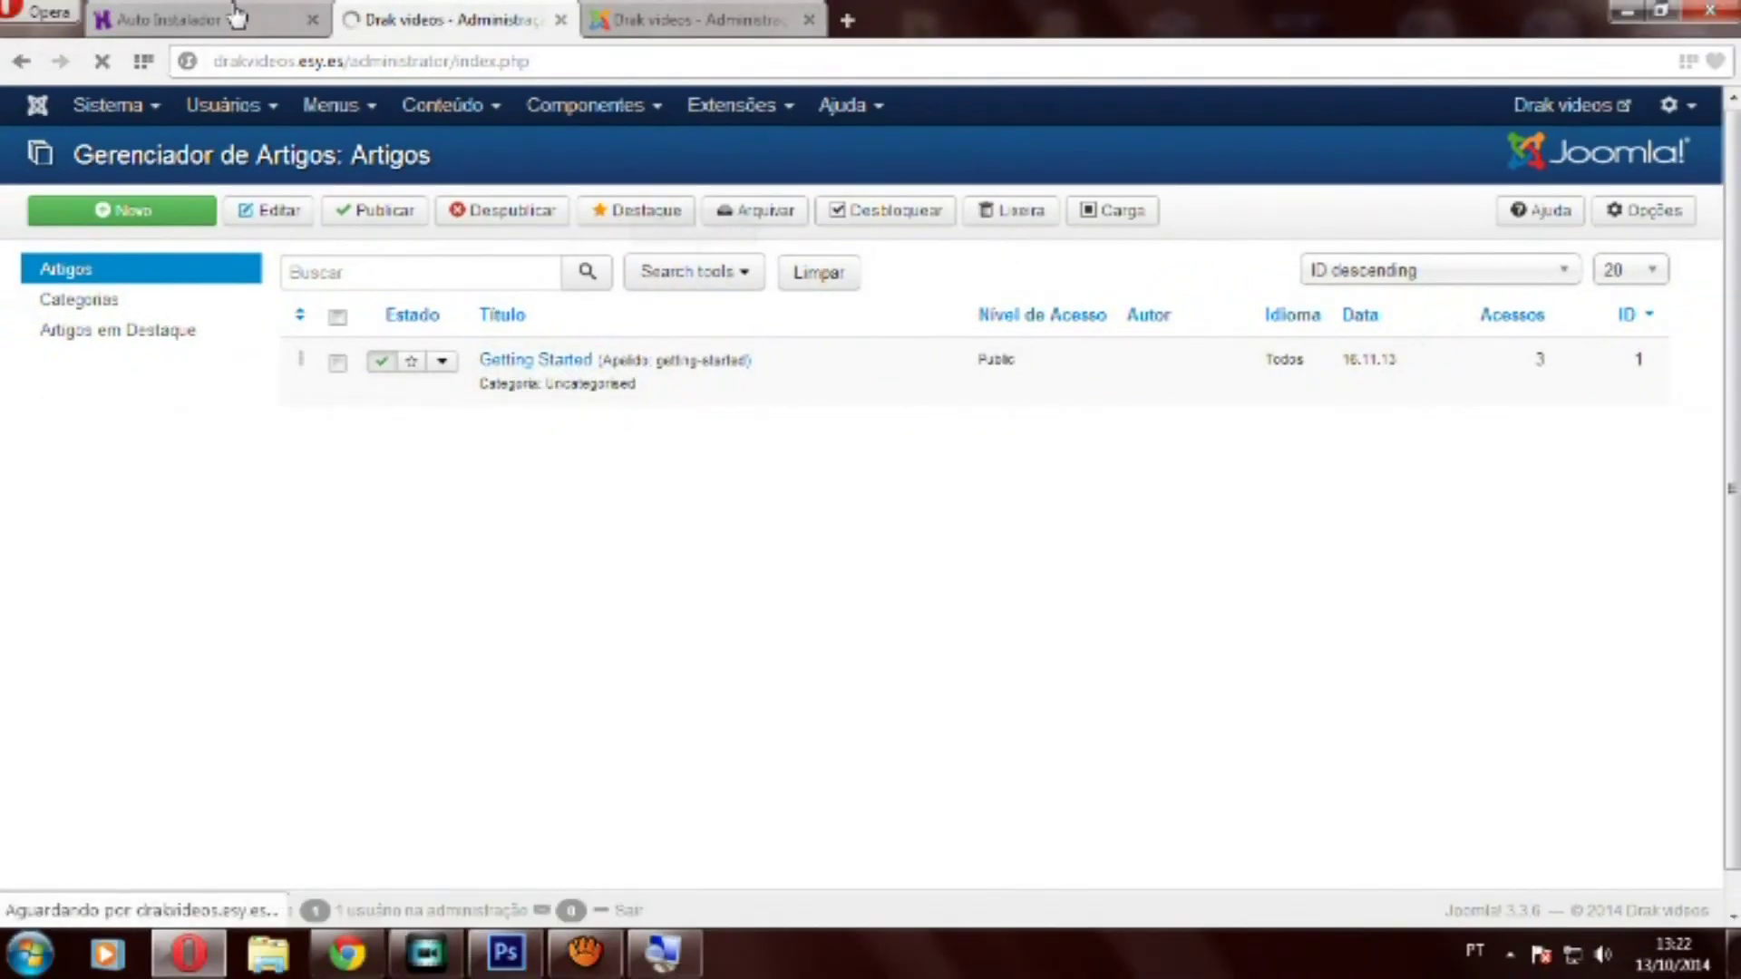
left_click(847, 20)
type("drakvideos.esy.es")
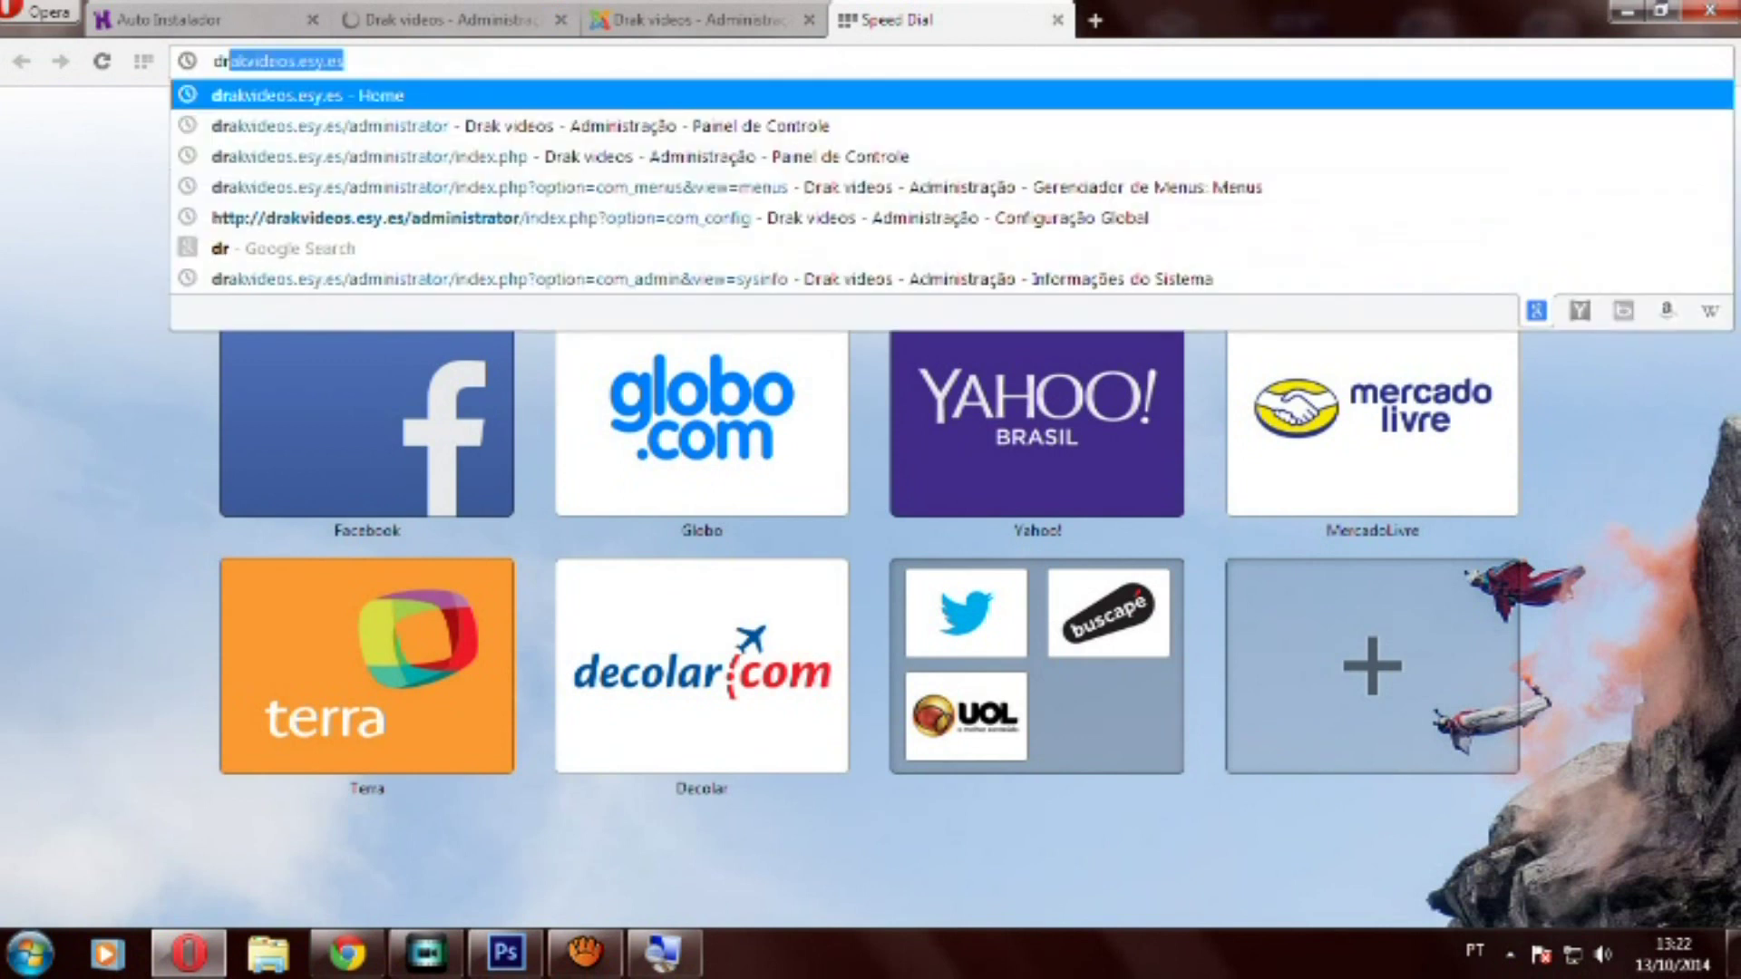
key("Return")
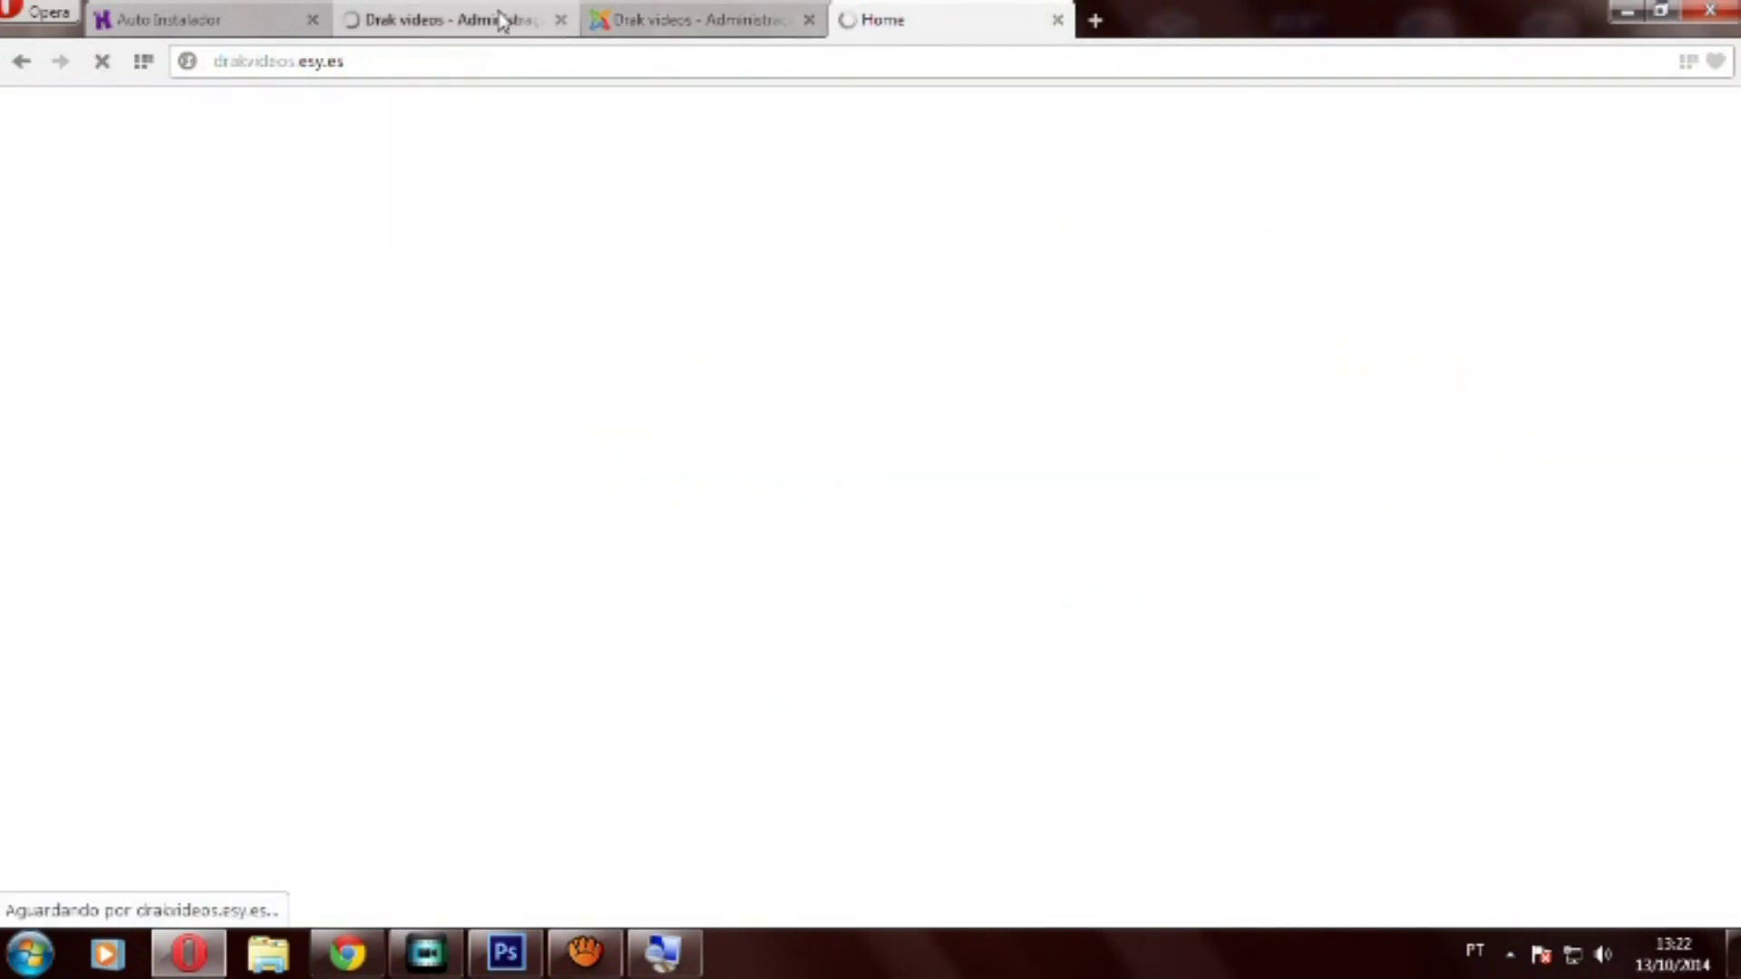
scroll(254, 689, "down", 2)
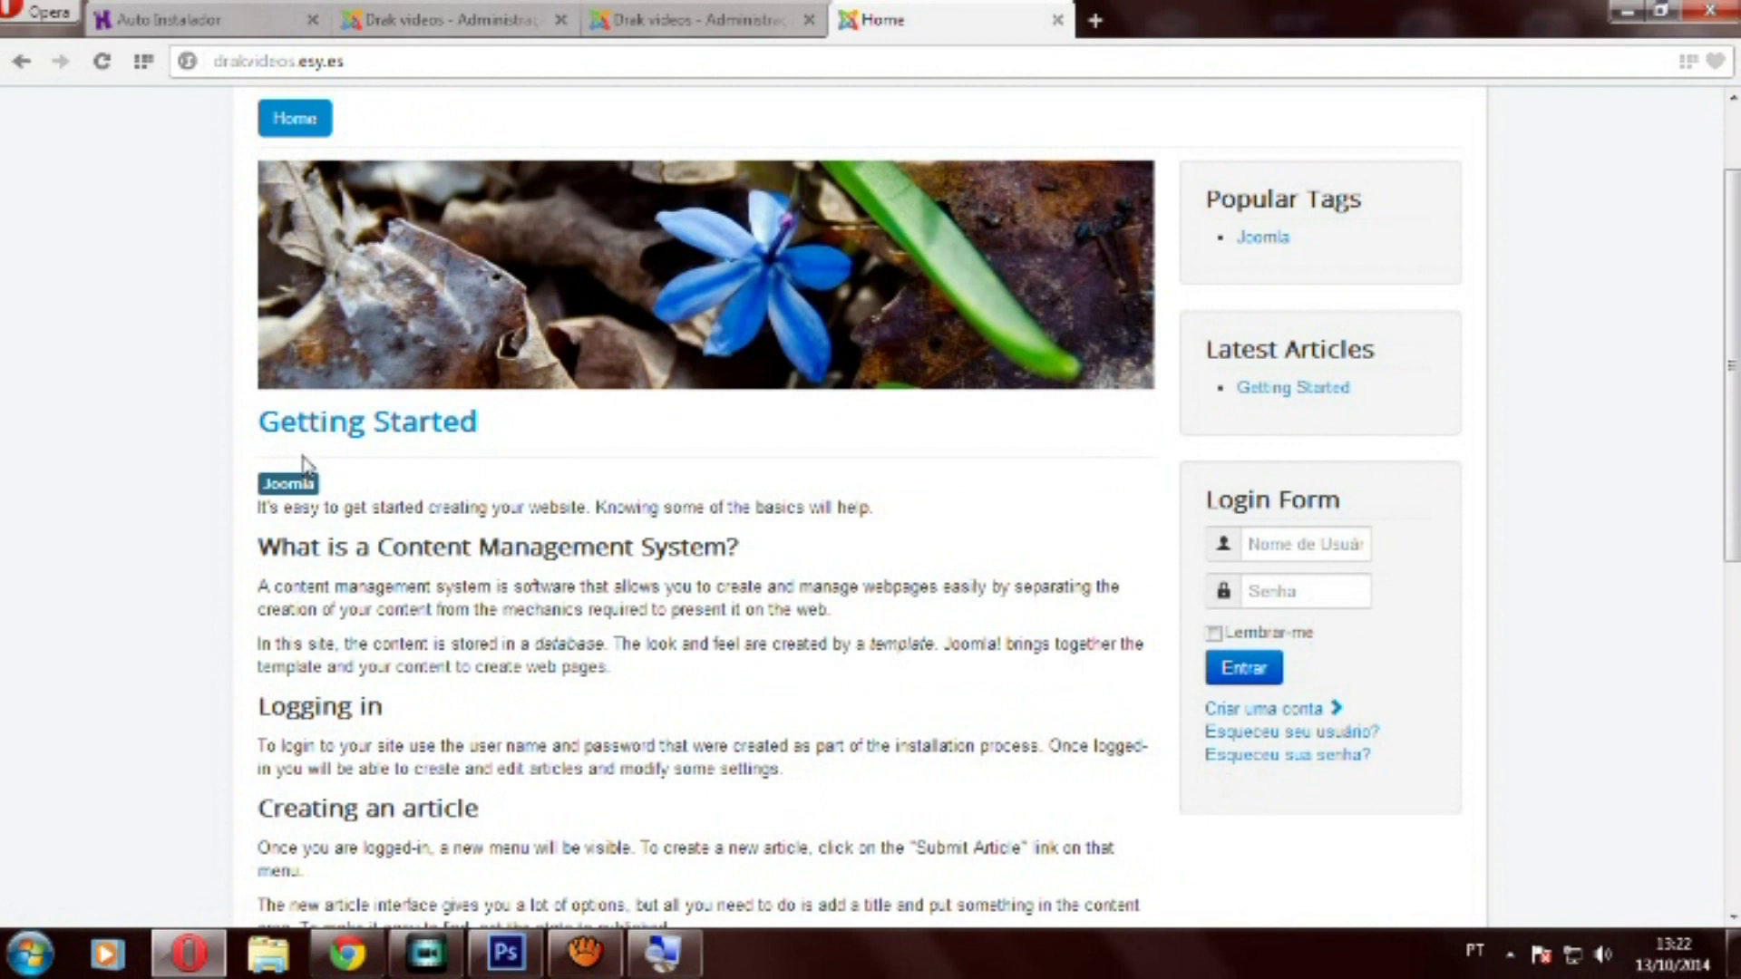
Compare the opening paragraphs of Getting Started in the editor with the same article on the public home page
left_click(466, 18)
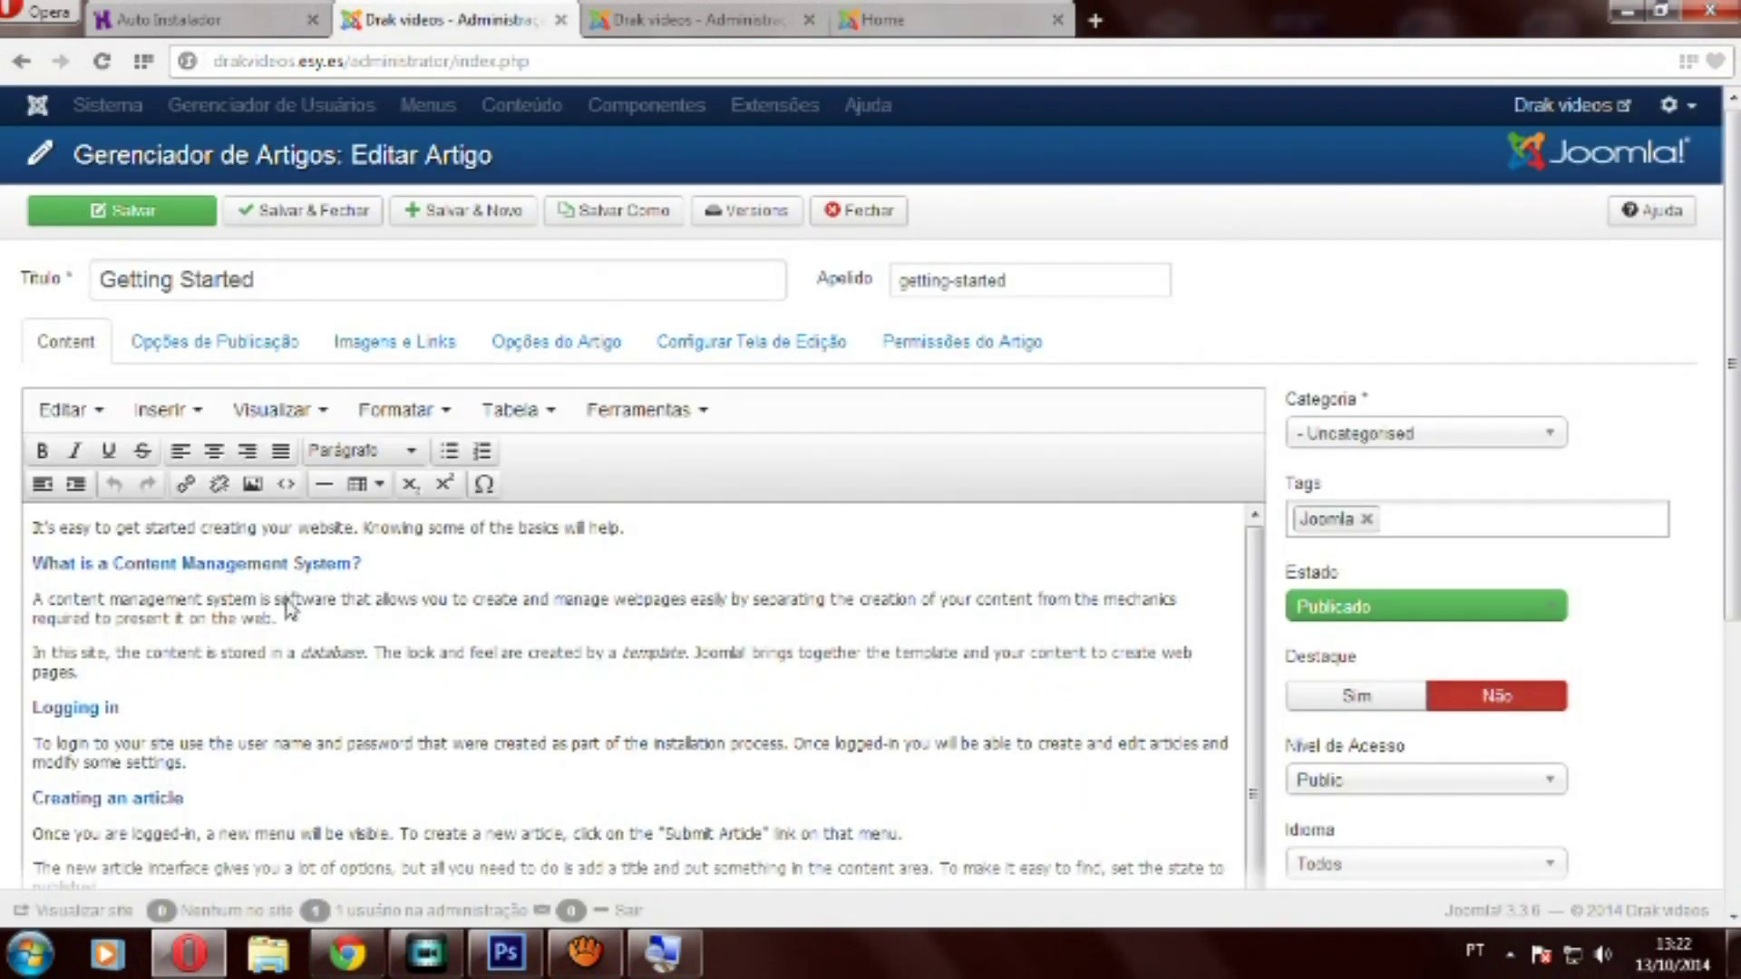
left_click_drag(227, 599, 33, 524)
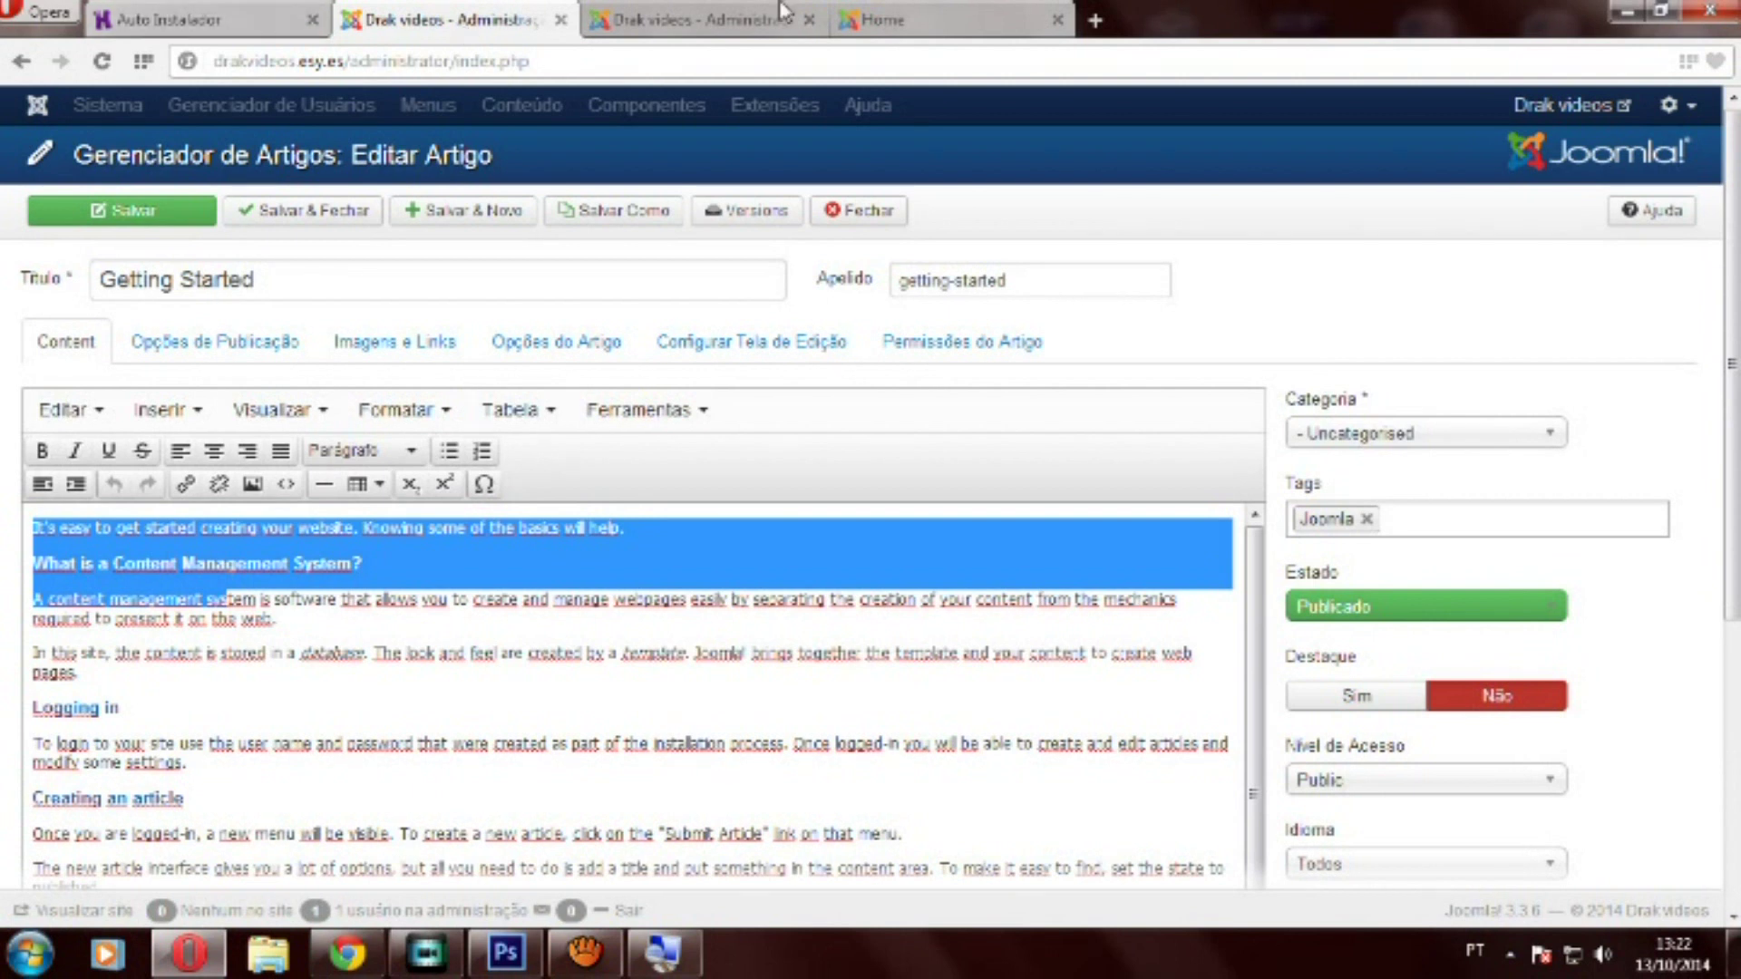
left_click(890, 13)
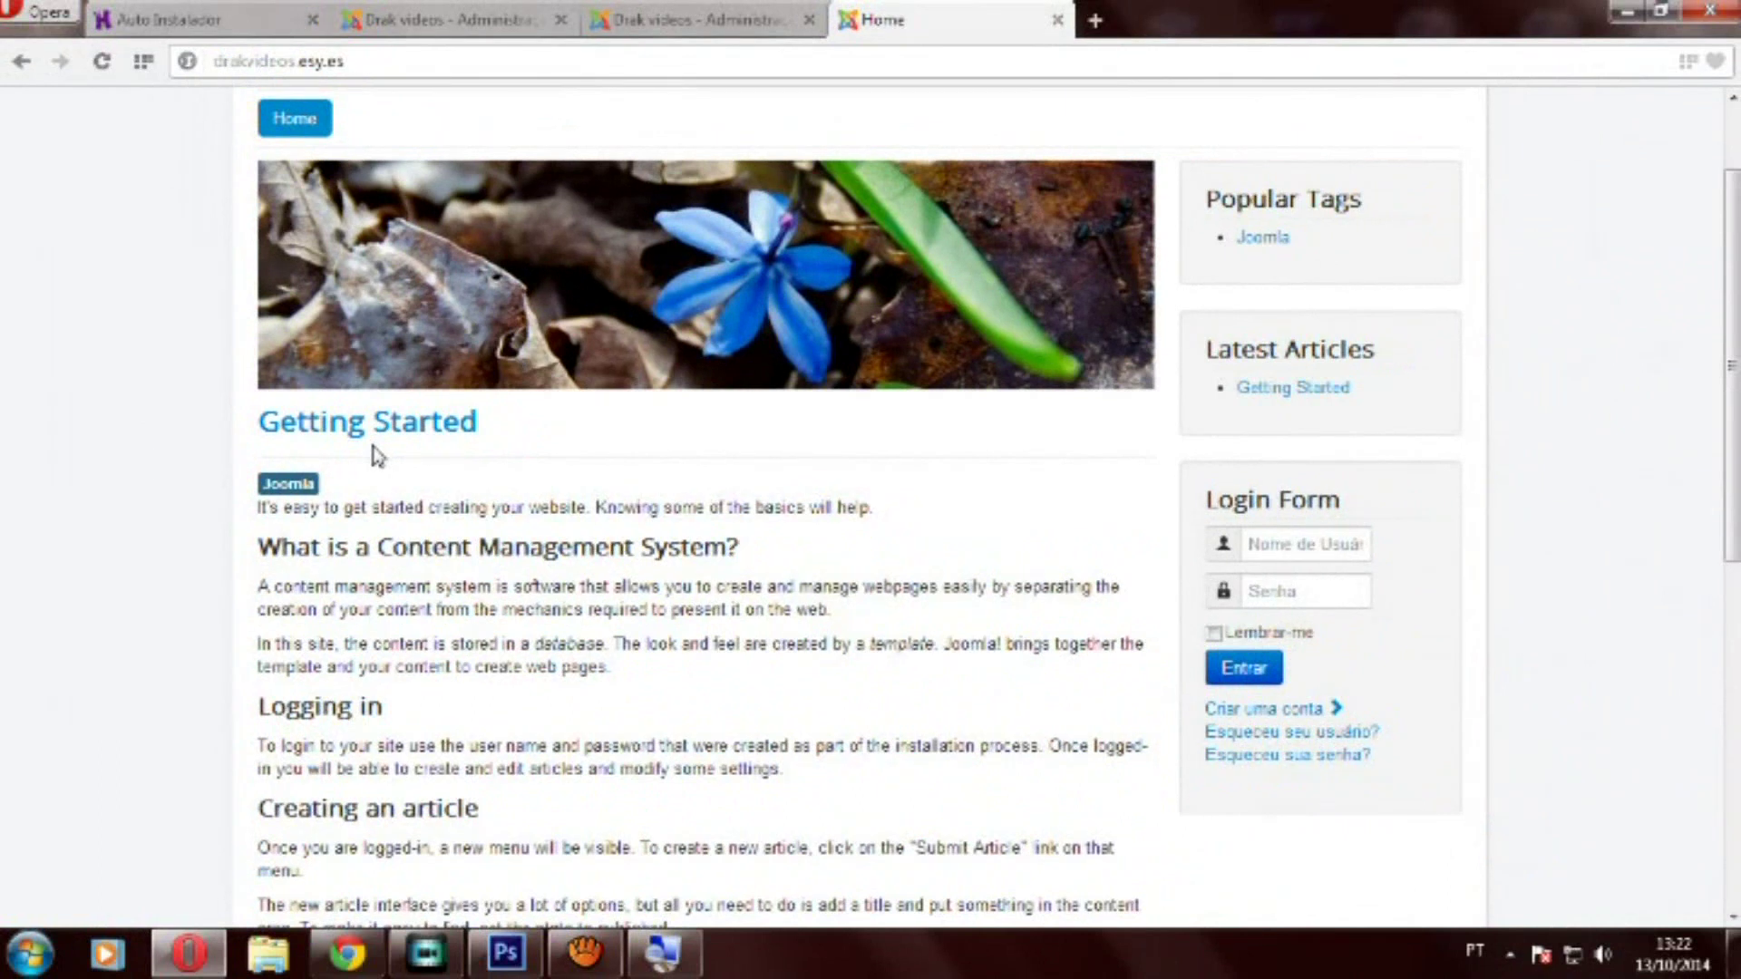
Return to the article list and start a new article titled "Tutorial Estruturação de sites"
left_click(356, 19)
left_click(20, 62)
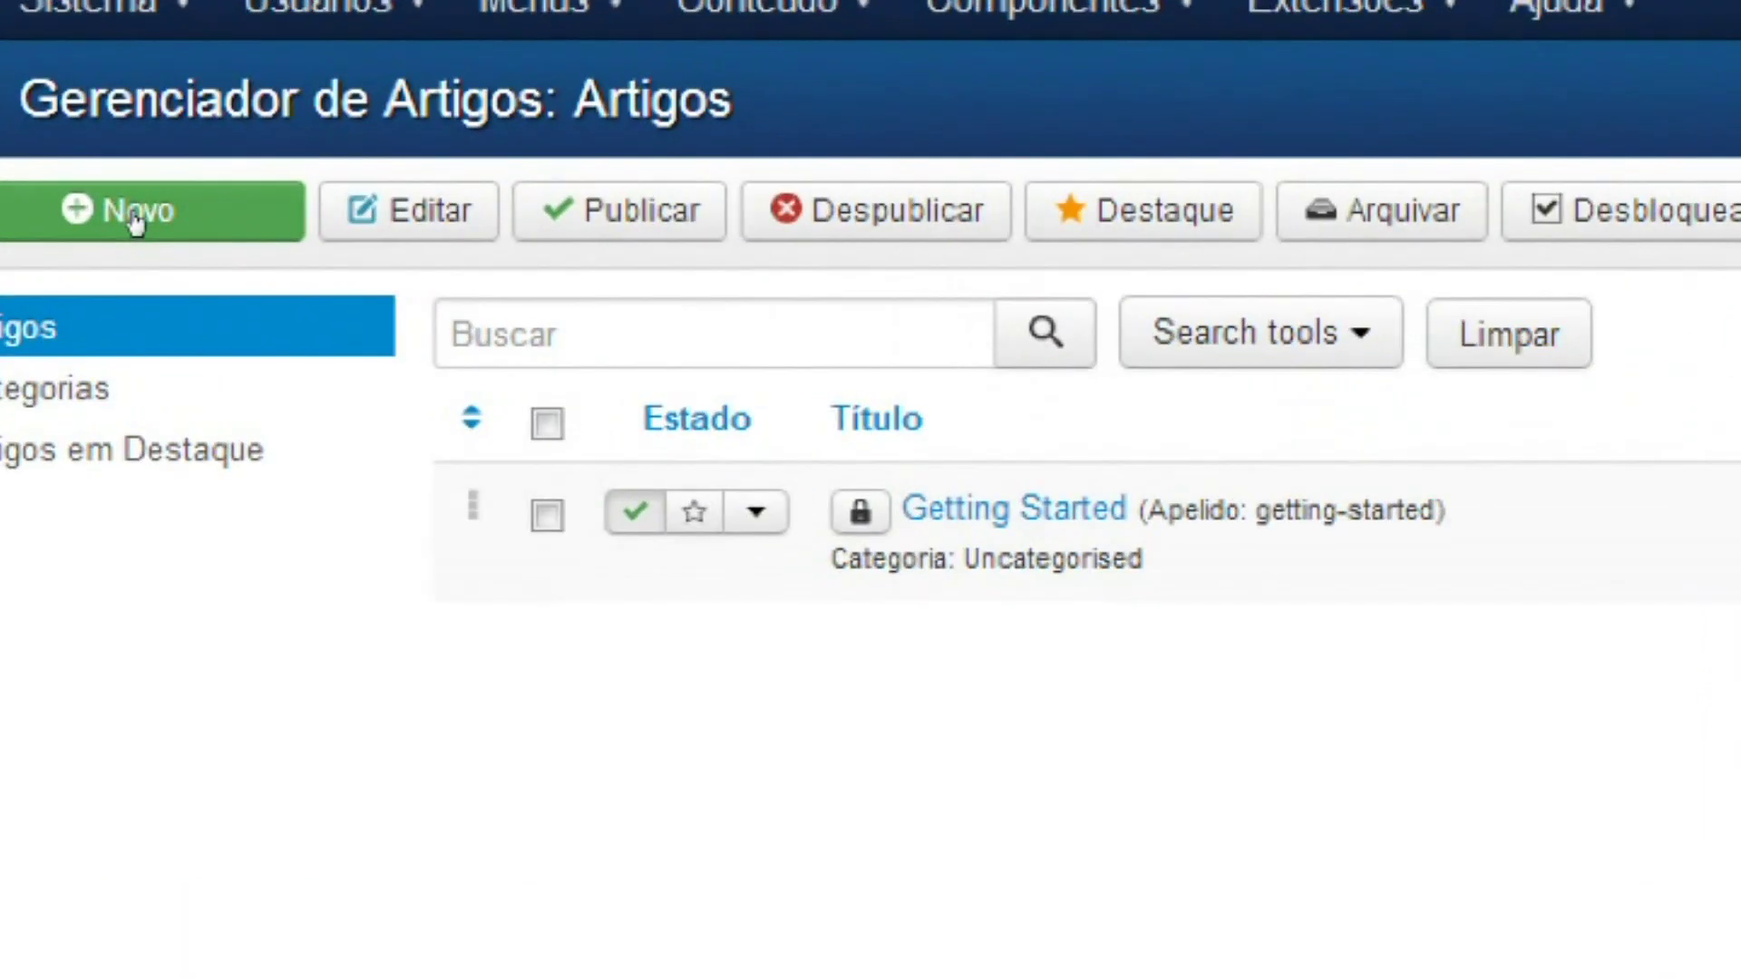
left_click(134, 217)
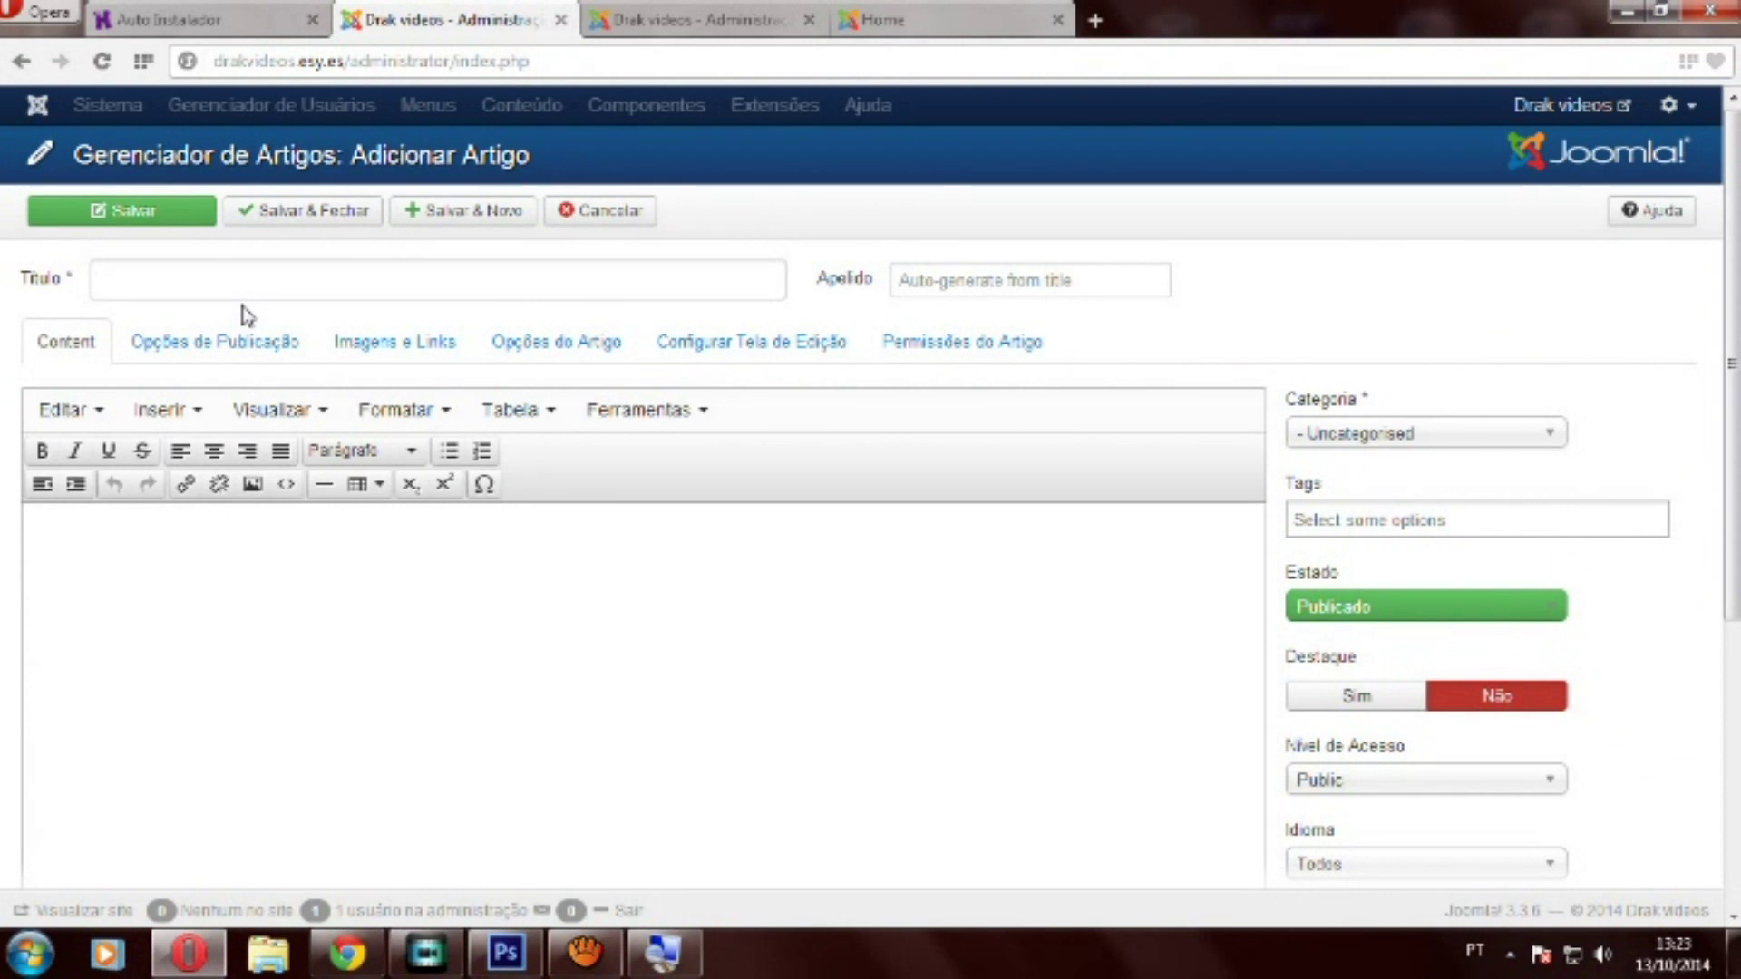
left_click(221, 290)
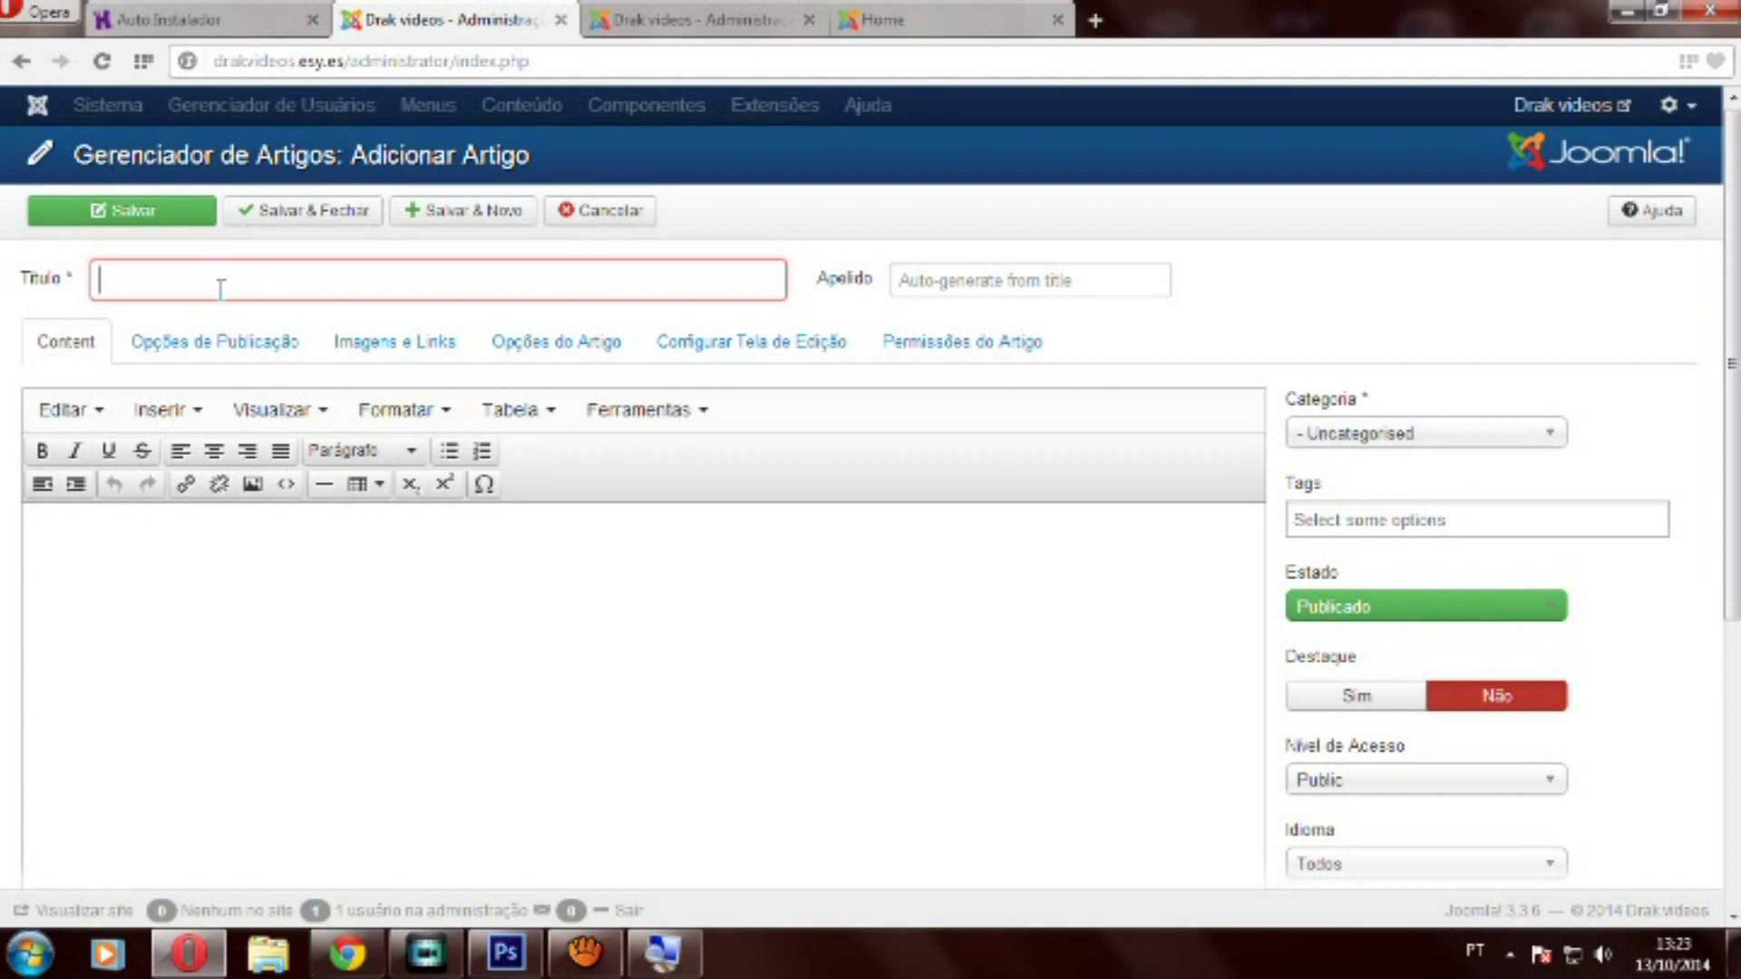
type("Tutorial ")
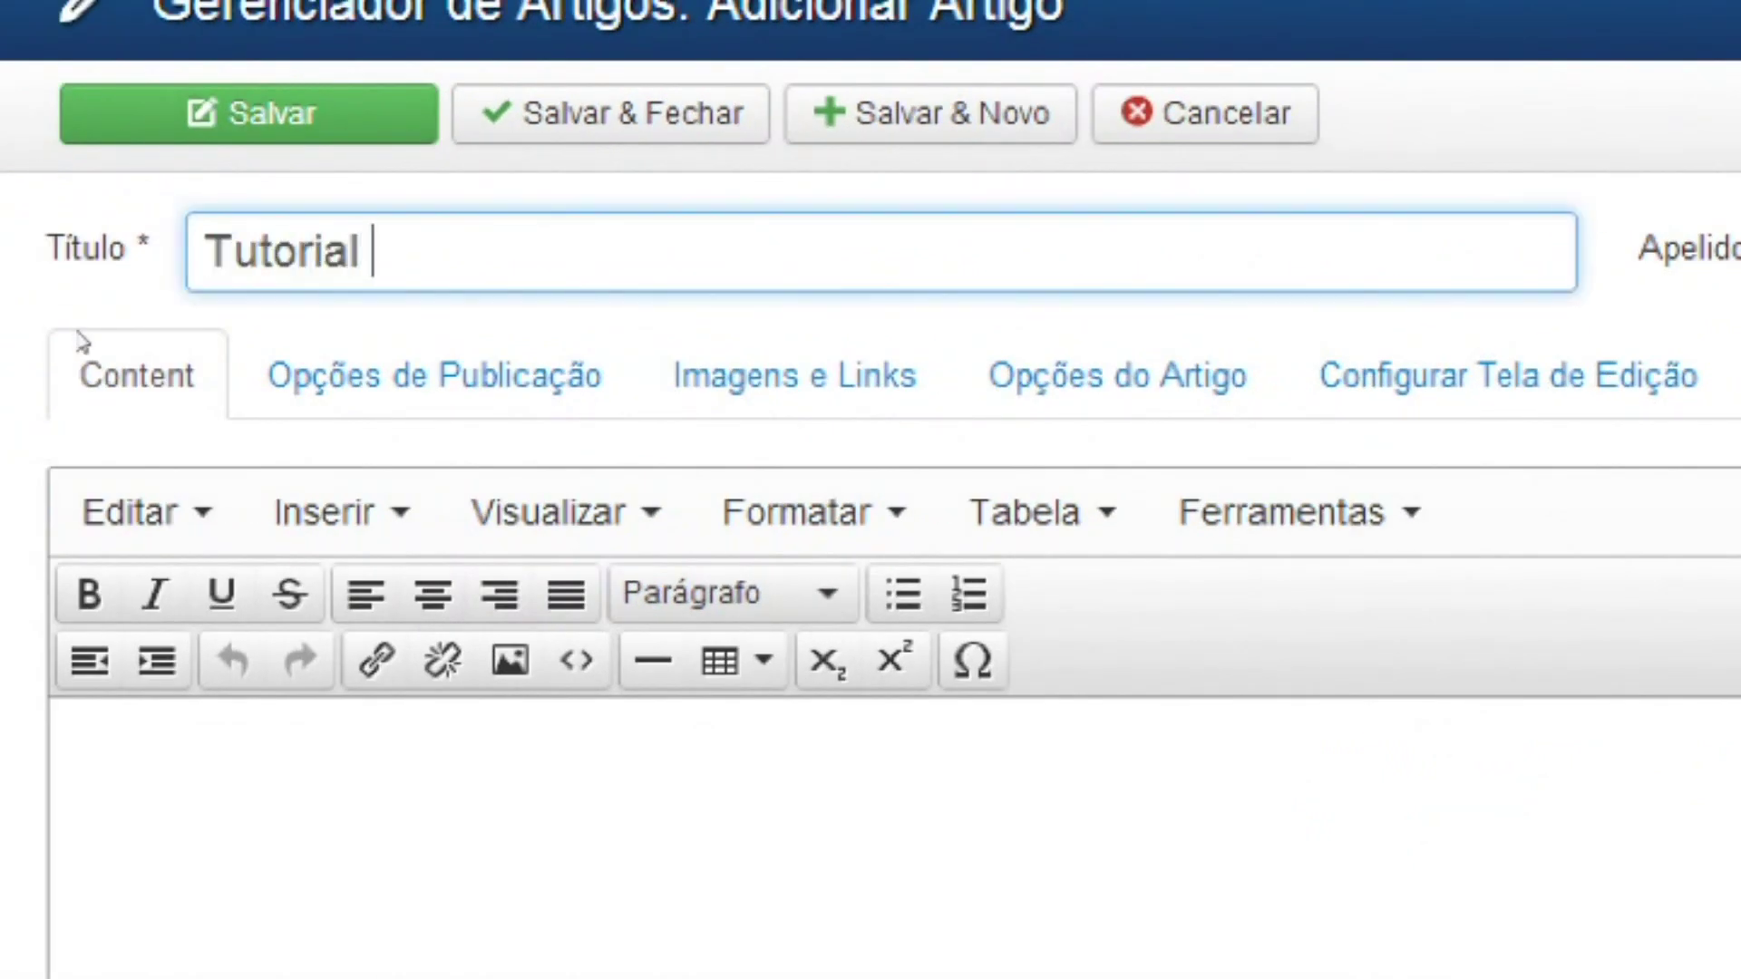
type("Estrutu")
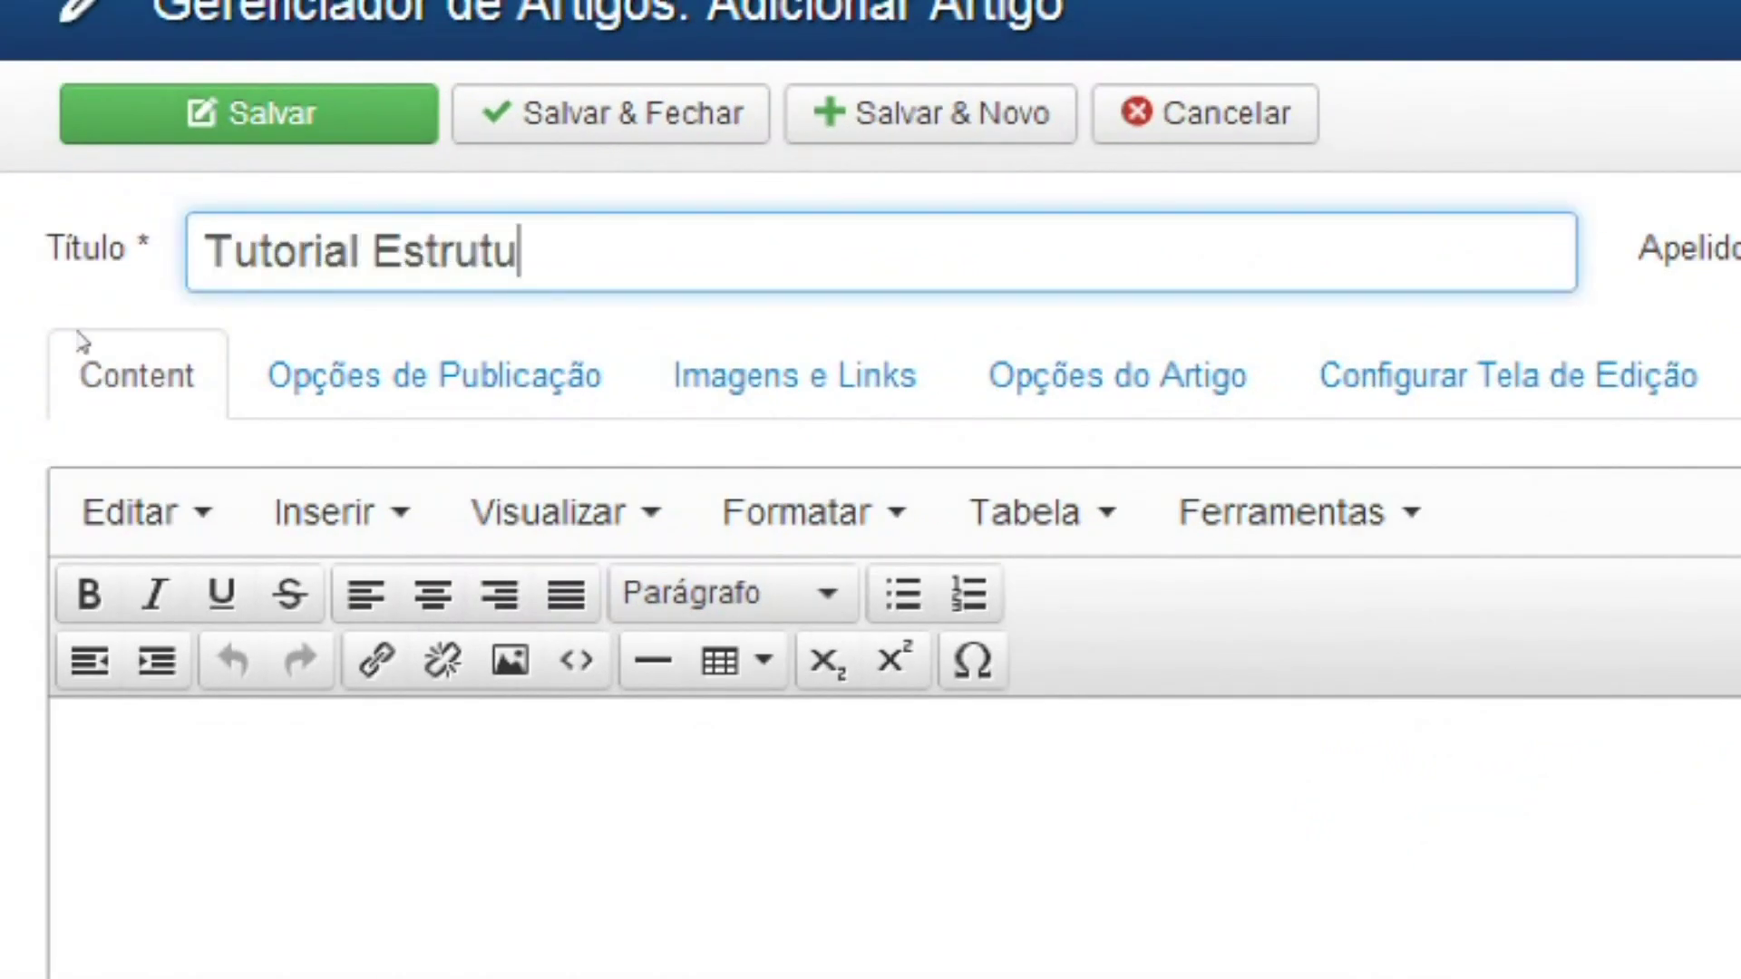
type("ração de sites!")
key("BackSpace")
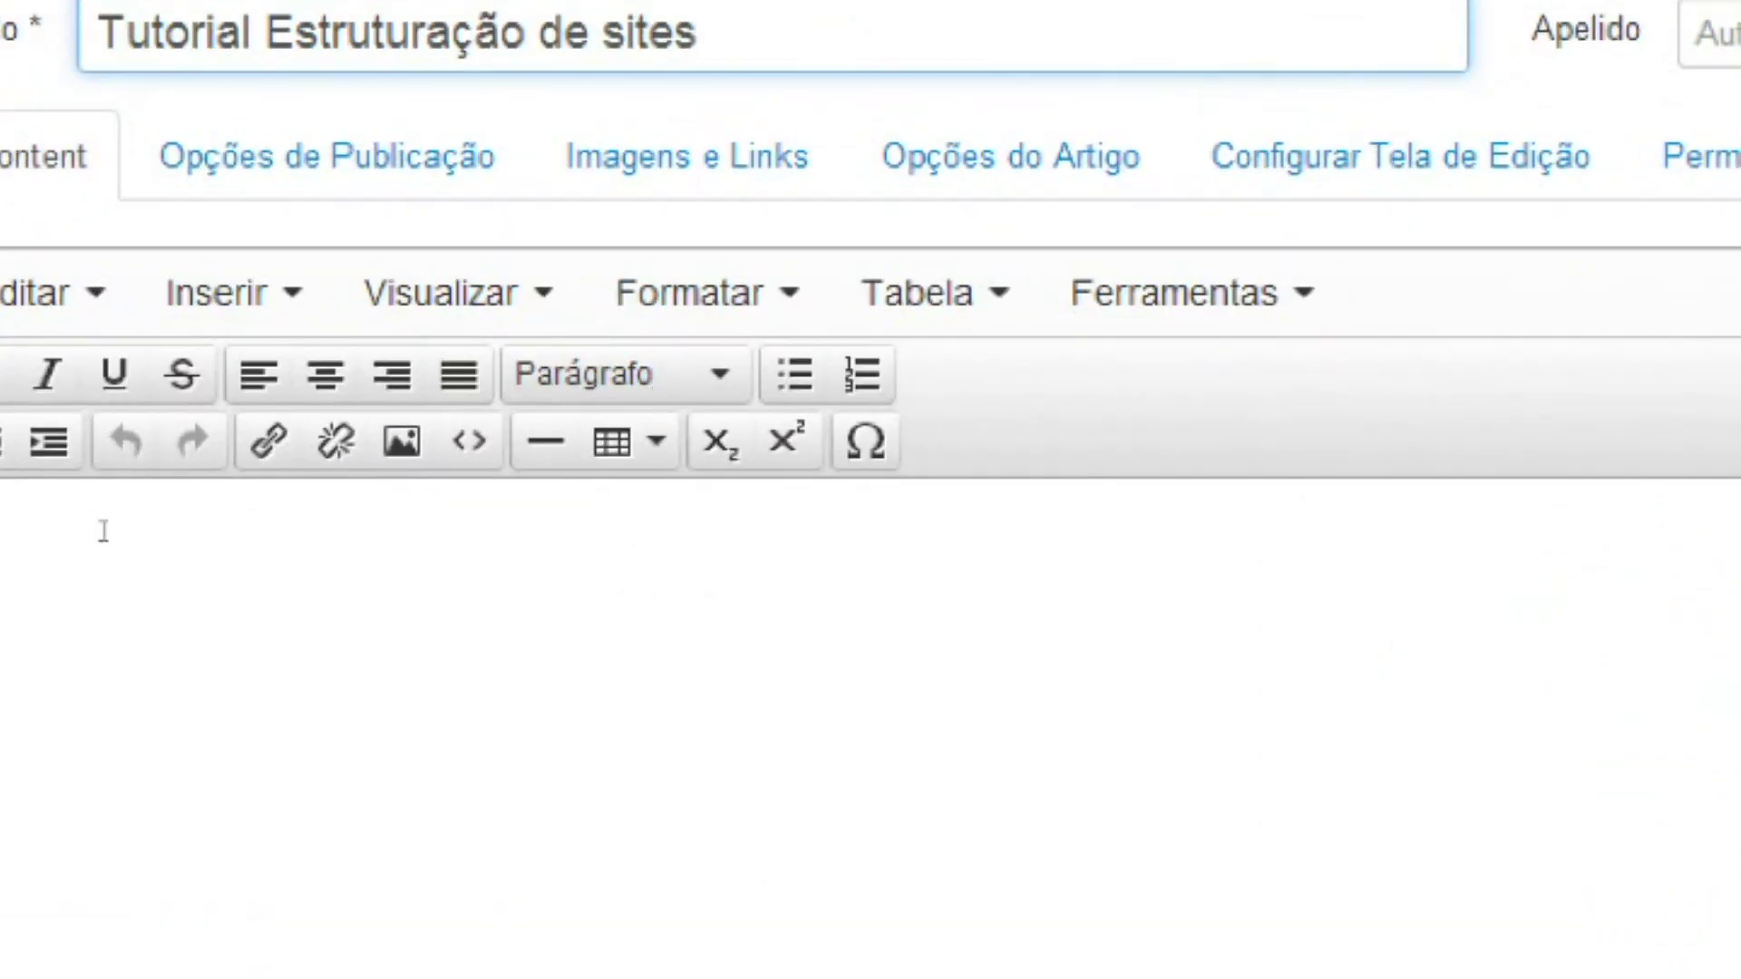
Write "Este artigo é apenas um exemplo de como se criar uma postagem no joomla." as the article body
left_click(60, 535)
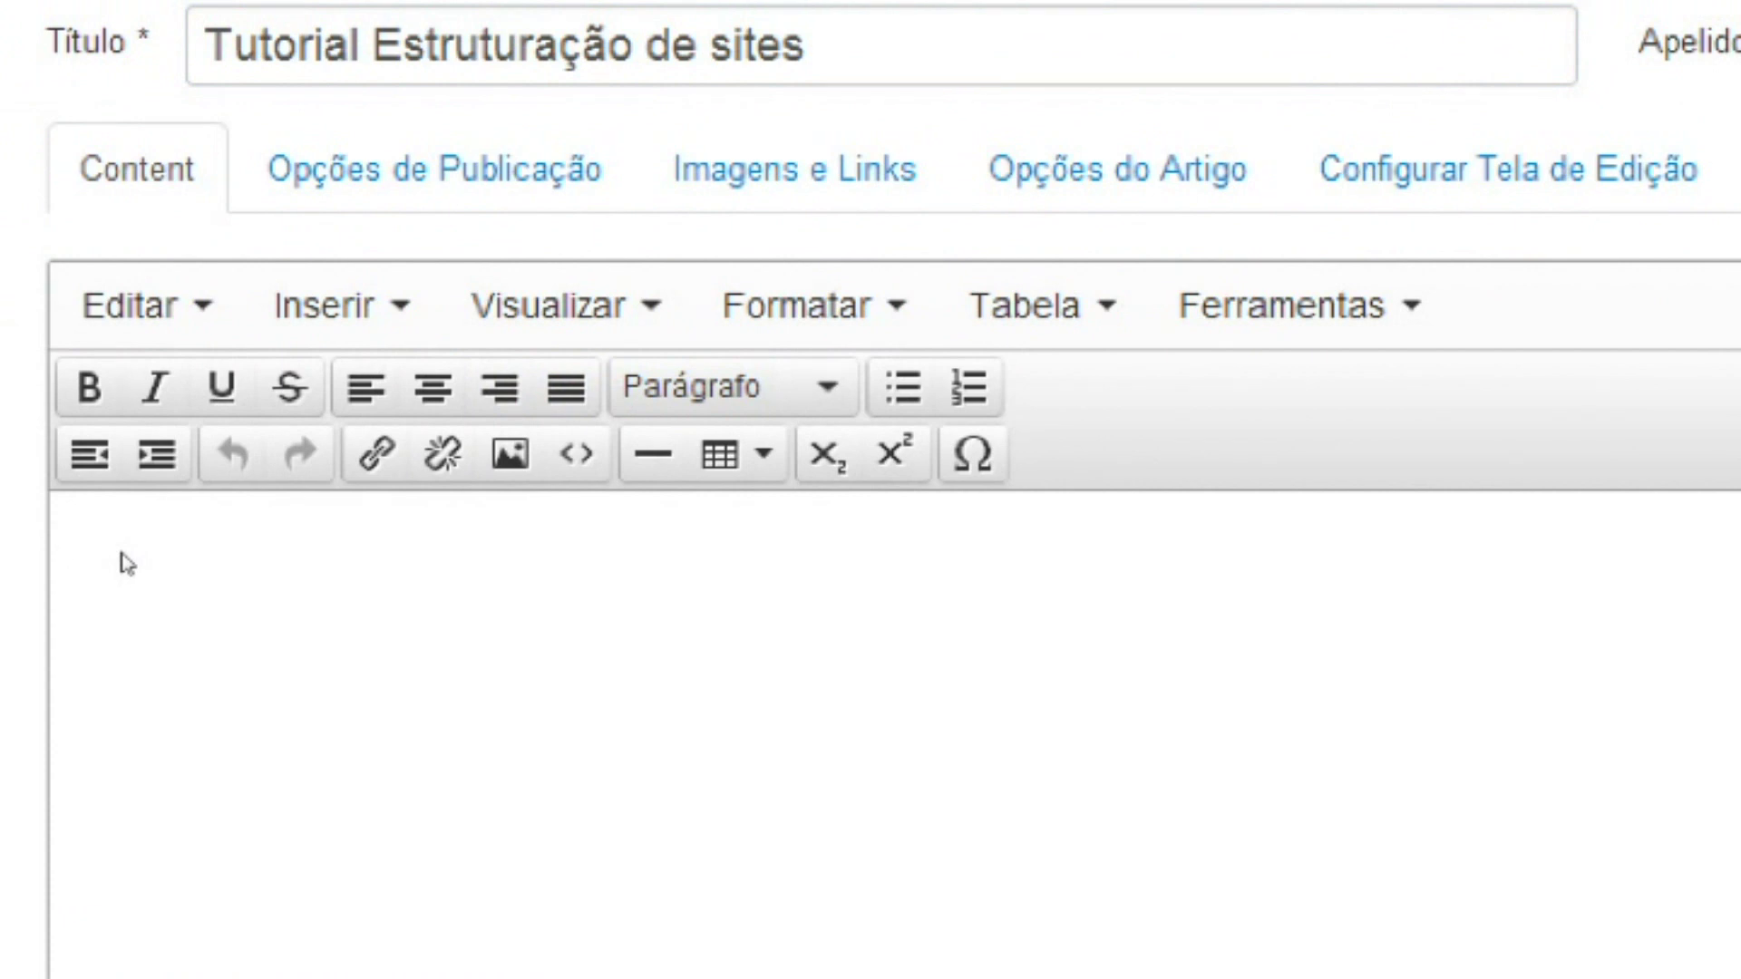
type("Este artigo é apenas um exemplo de como se criar uma posta")
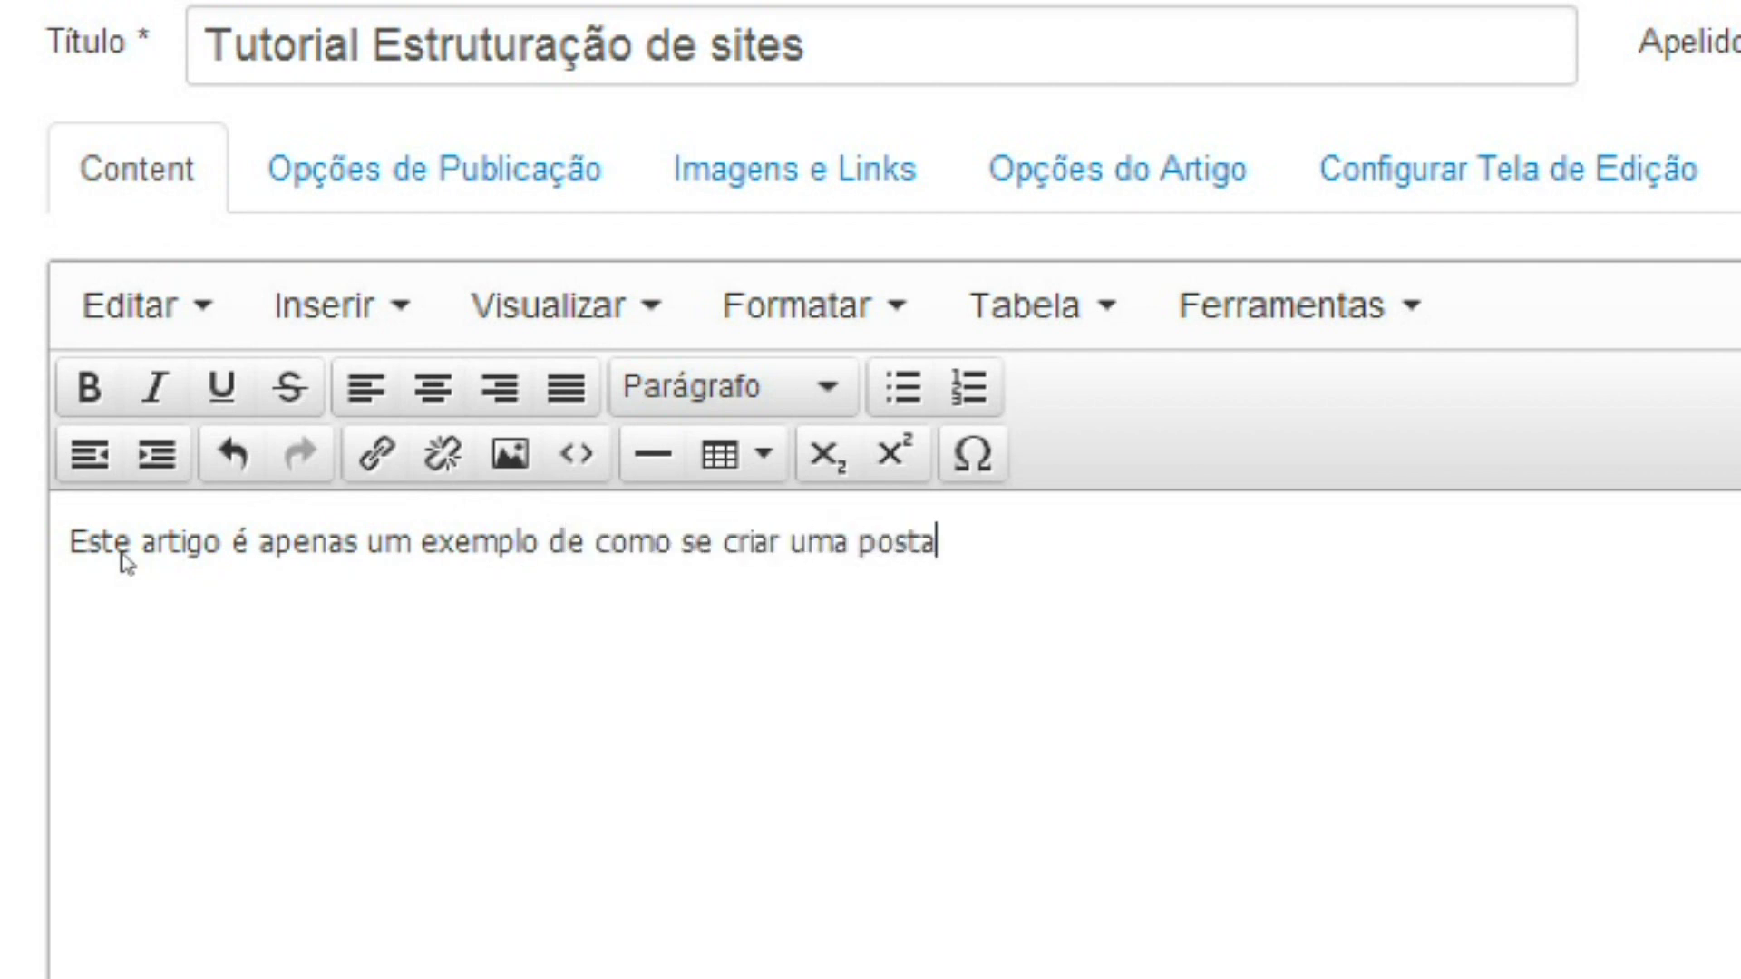
type("gem nio joomla")
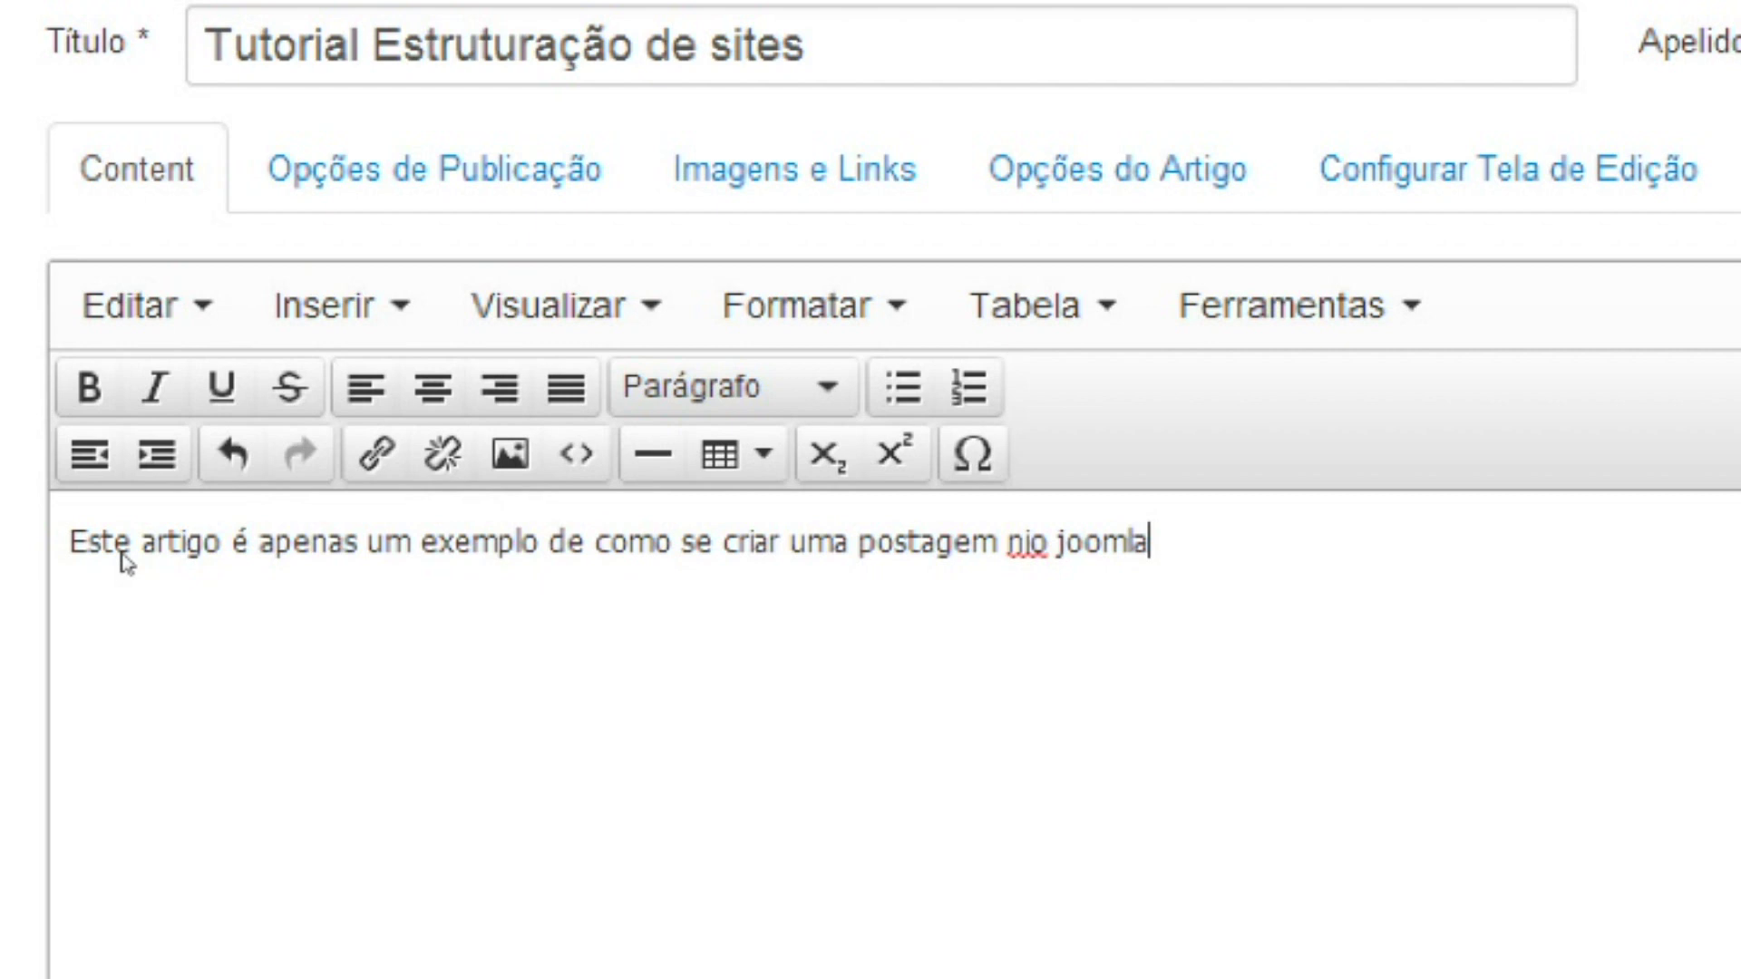
key("Left")
key("Left")
key("Left")
key("Left")
key("Left")
key("Left")
key("Left")
key("shift+Left")
key("shift+Left")
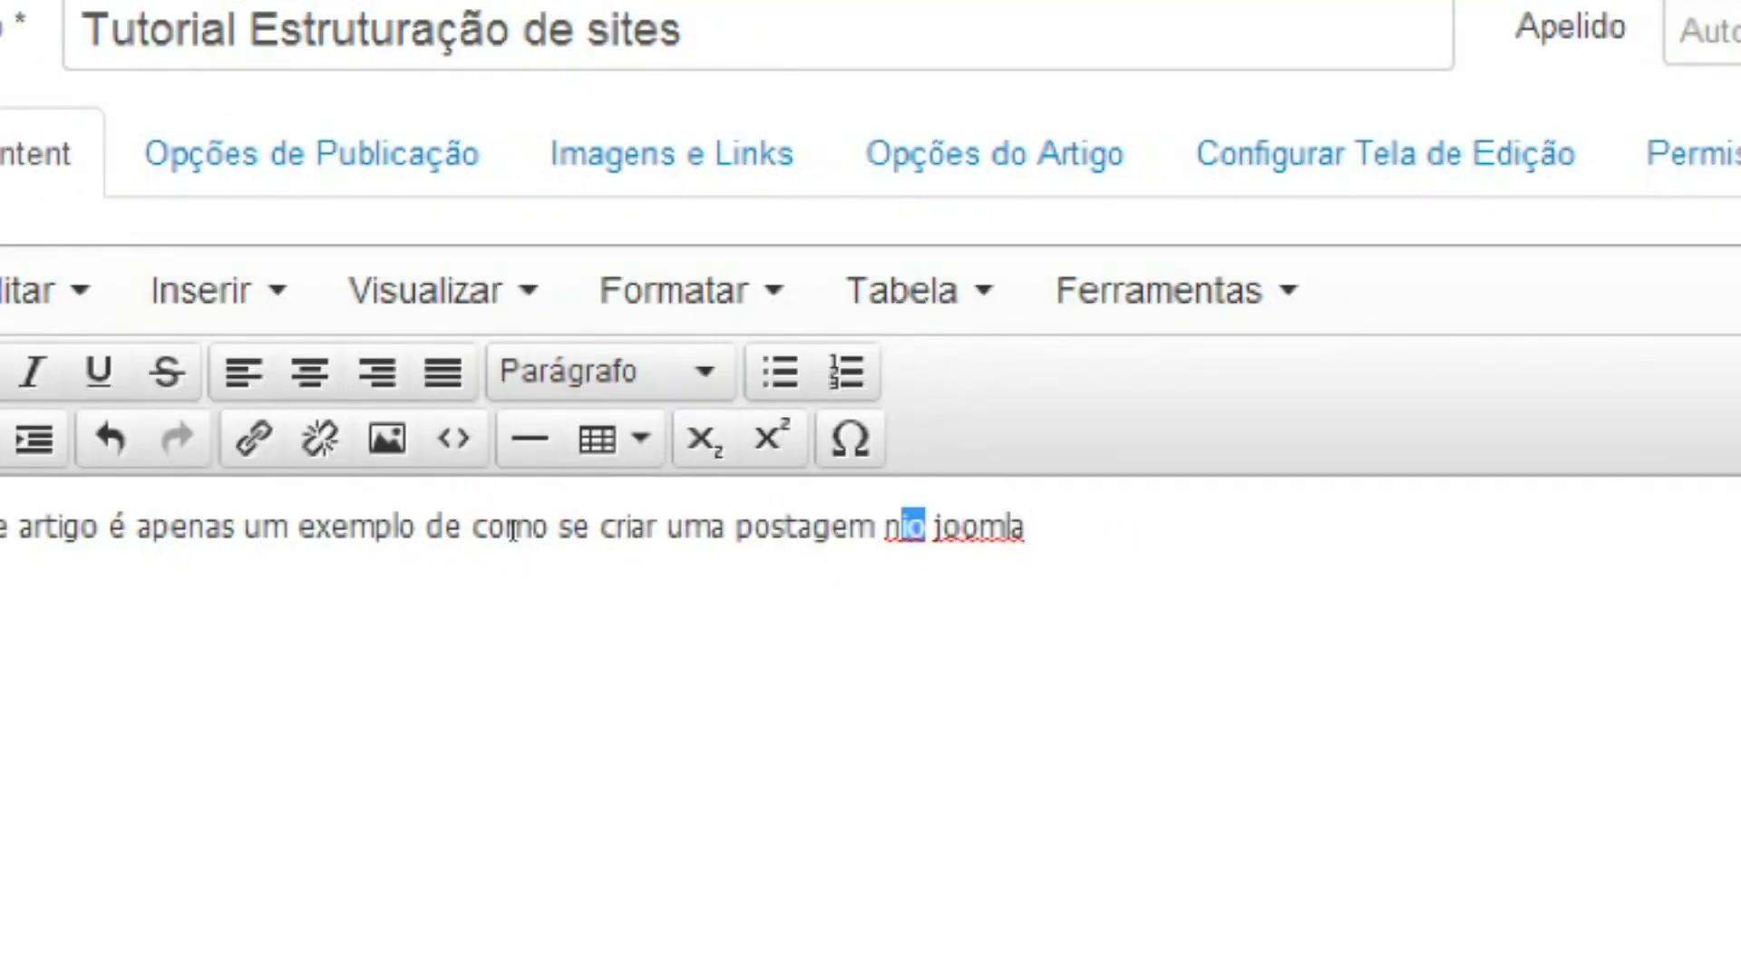
type("o")
key("End")
type(".")
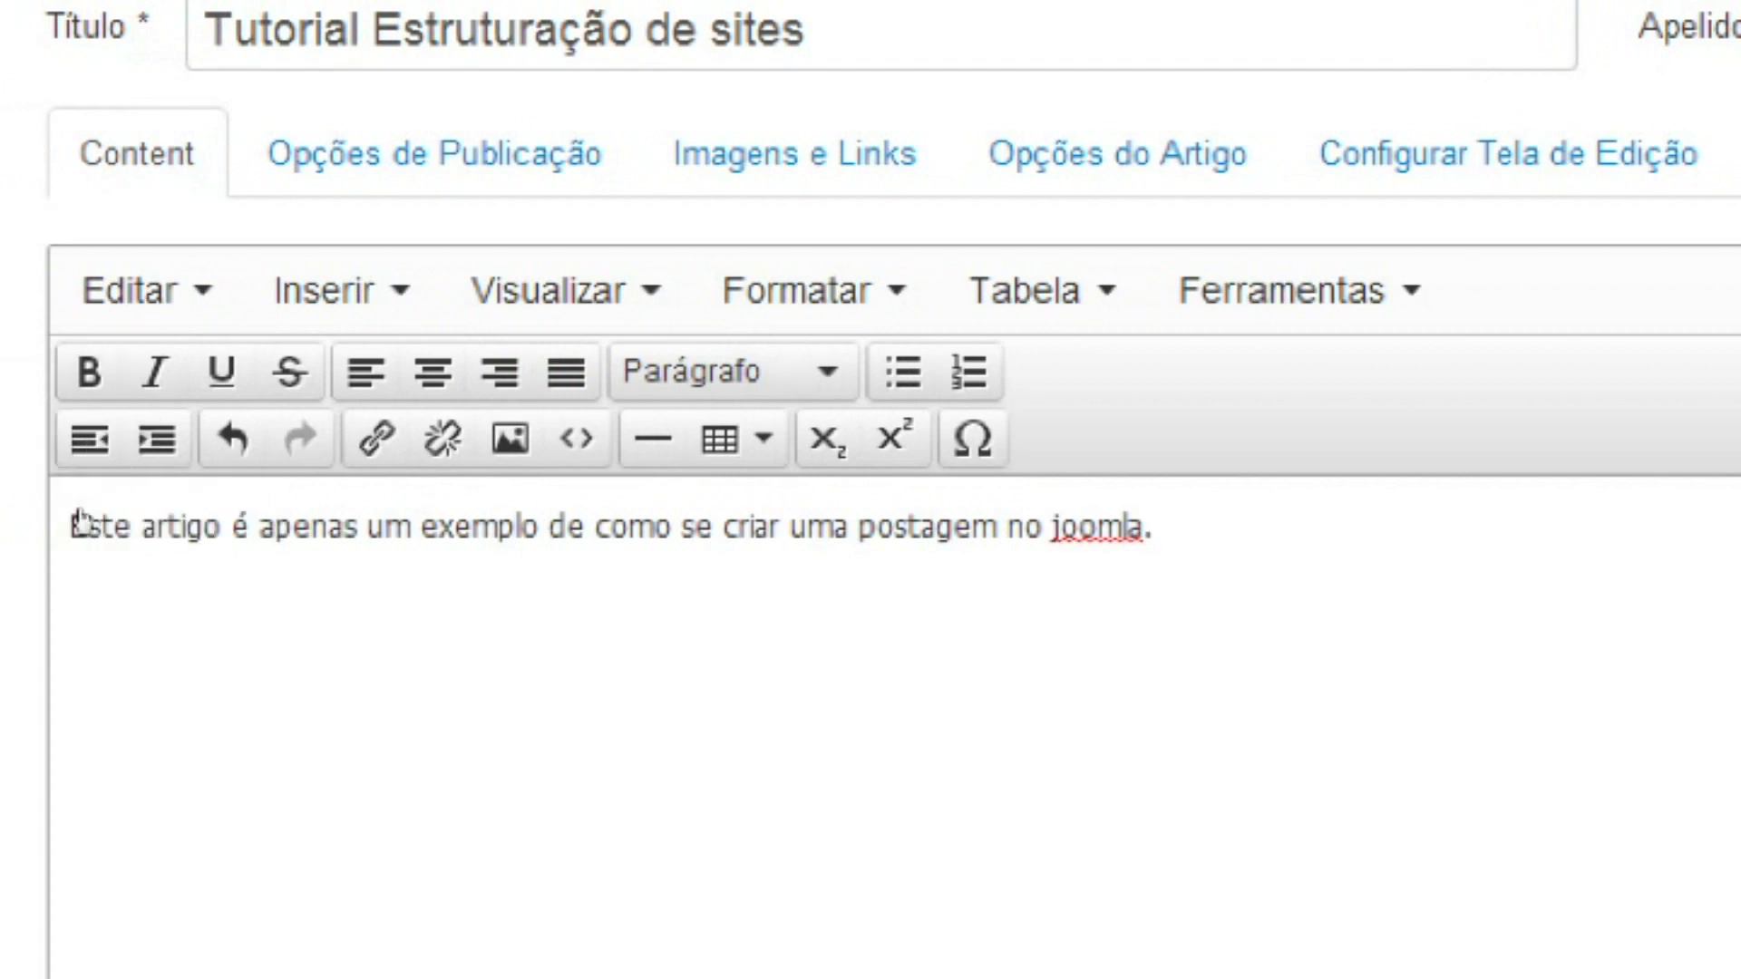
Make the word "artigo" bold and the word "exemplo" italic in the article body
left_click_drag(132, 526, 221, 527)
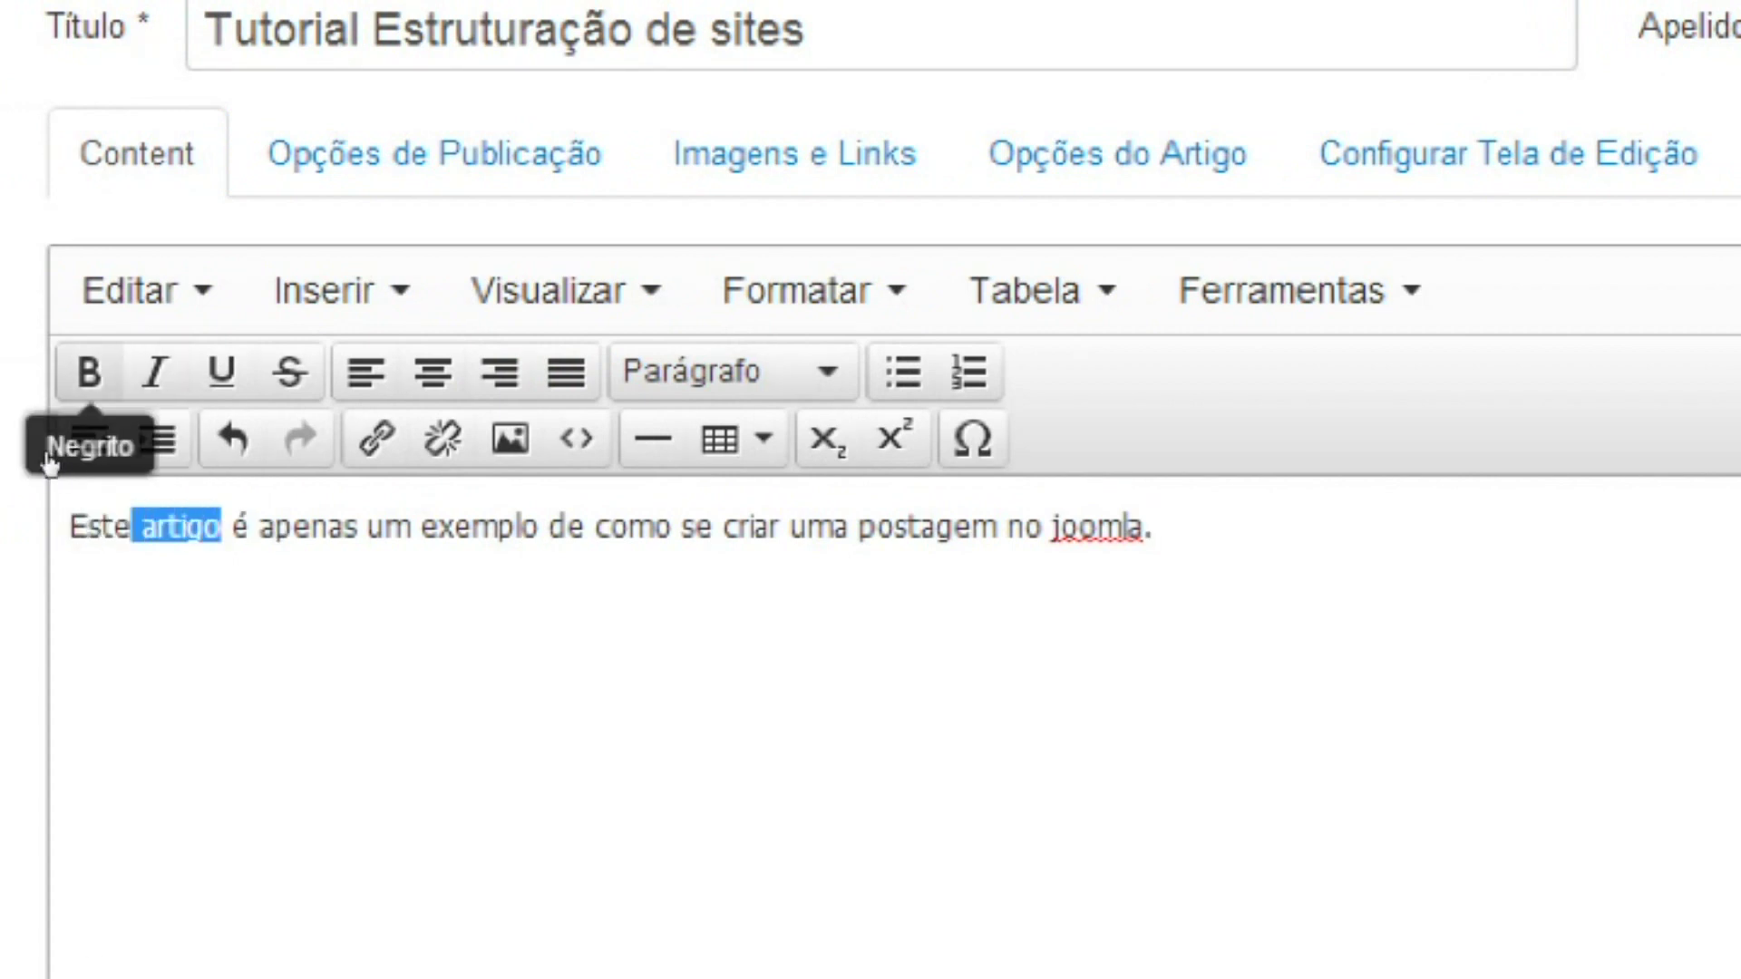
left_click(89, 371)
left_click(226, 531)
left_click_drag(426, 526, 564, 527)
left_click(154, 372)
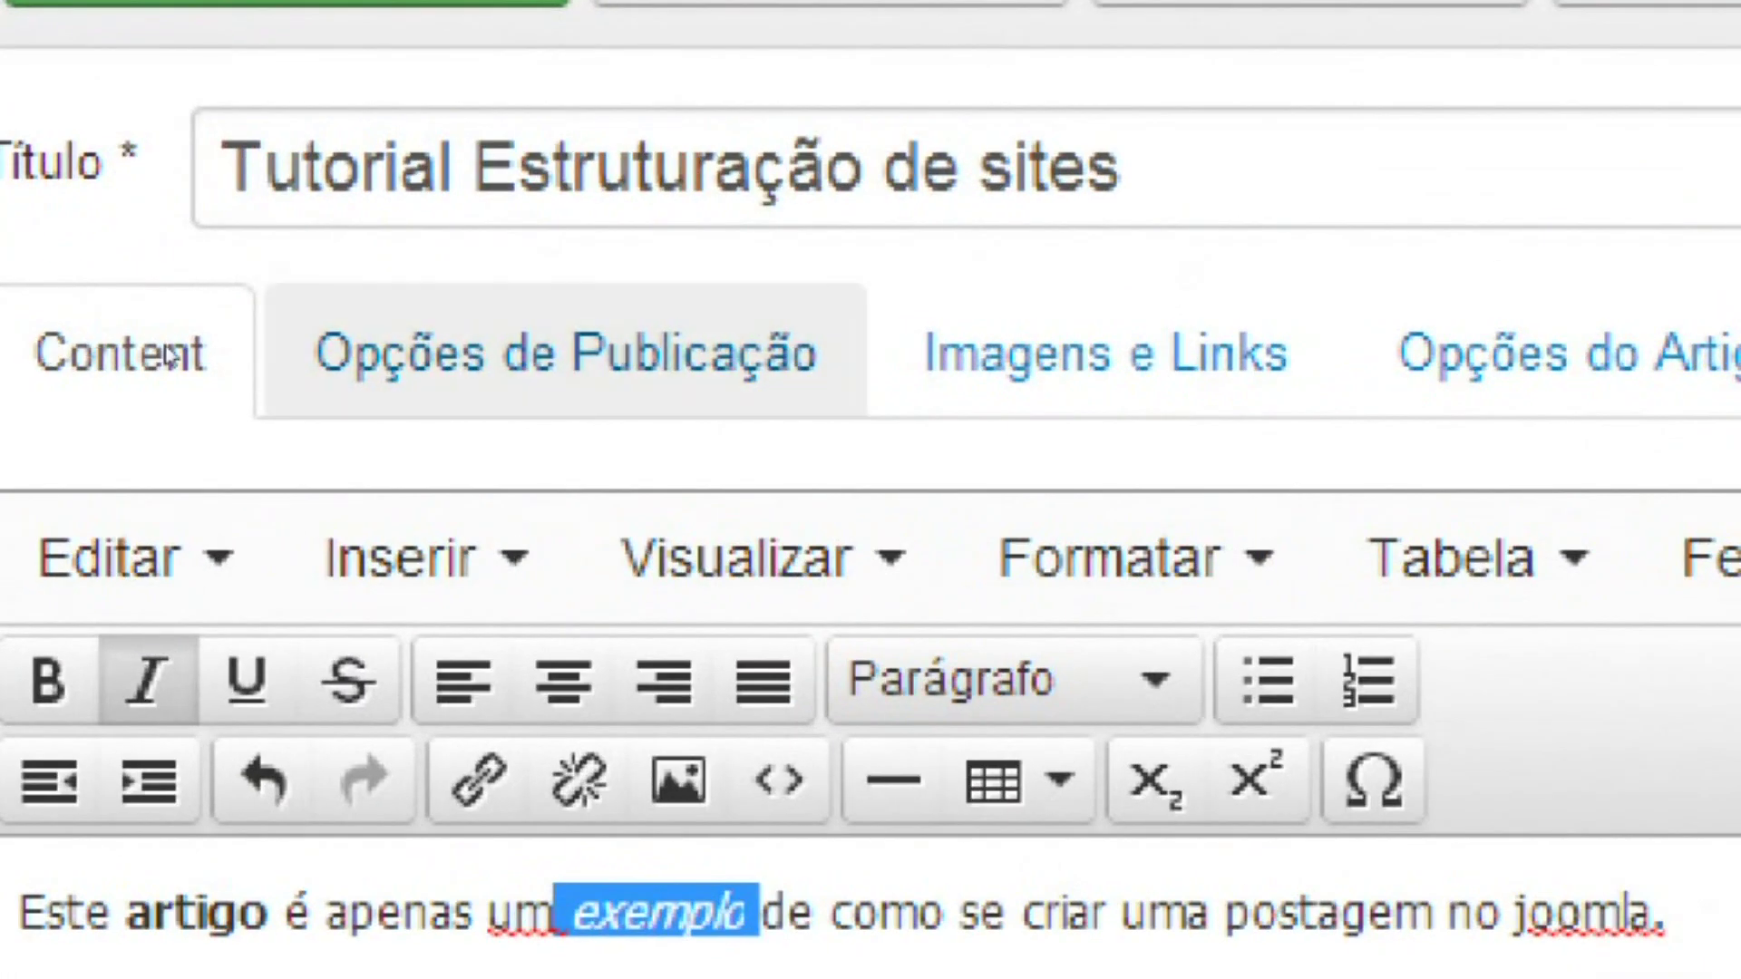
Open the article's publishing options and set the publication start date to 14 October 2014
left_click(281, 363)
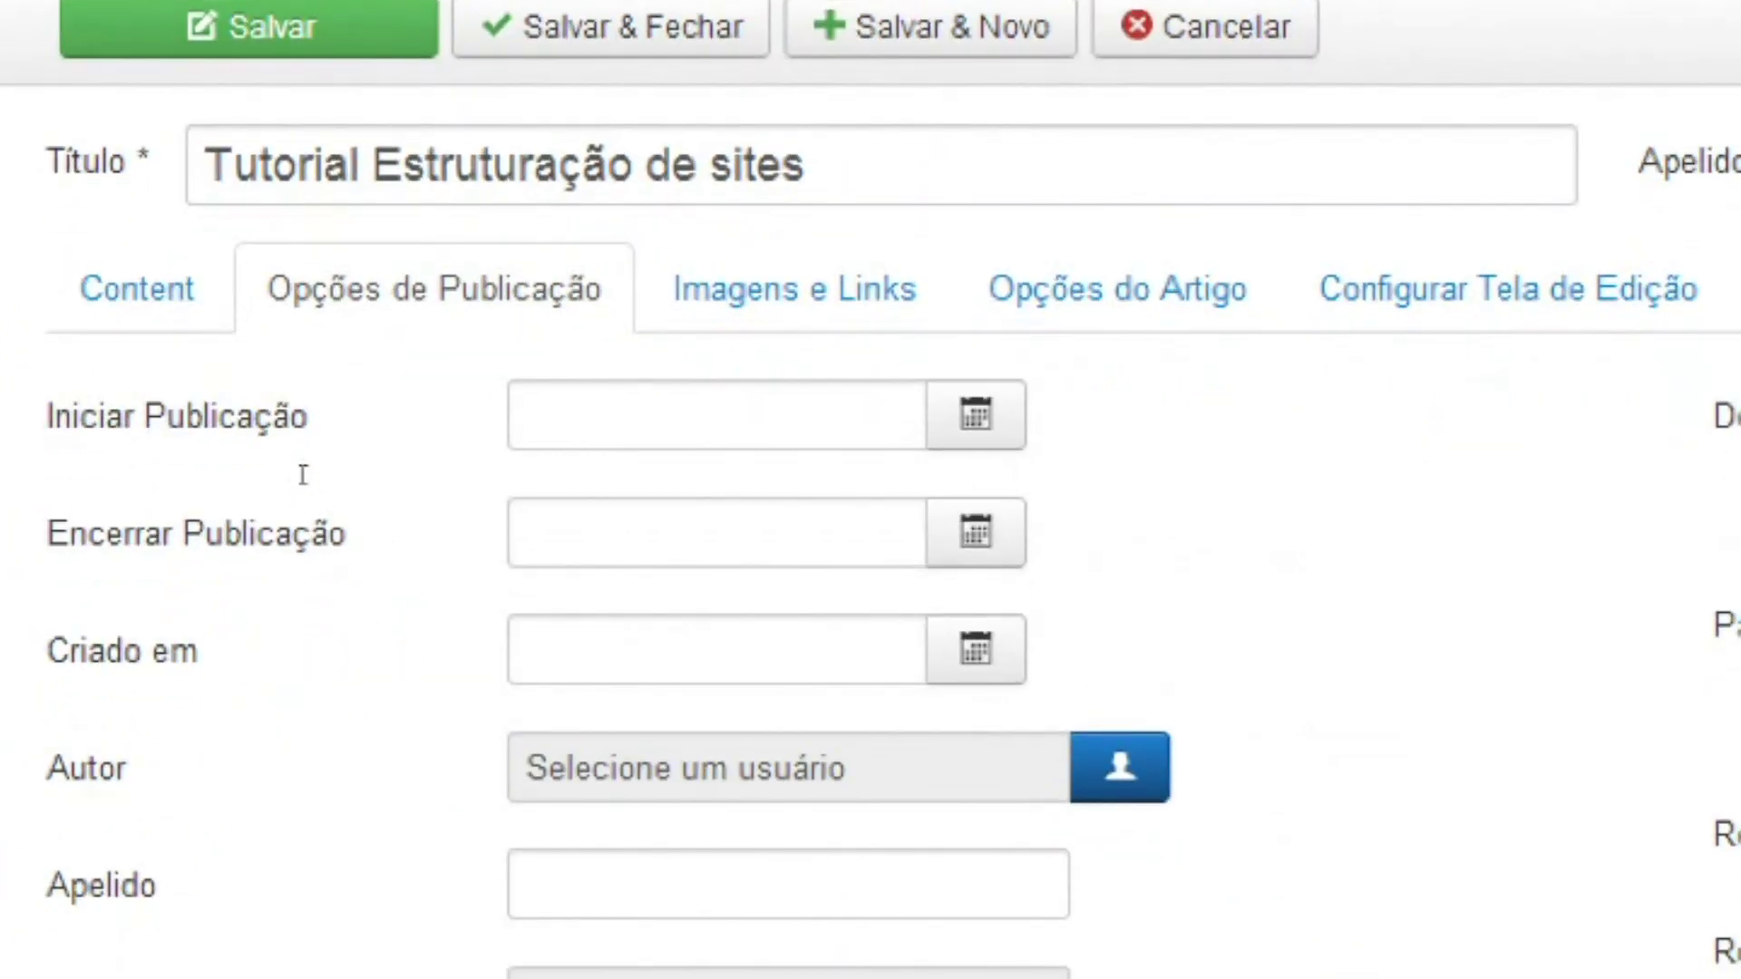
left_click(322, 396)
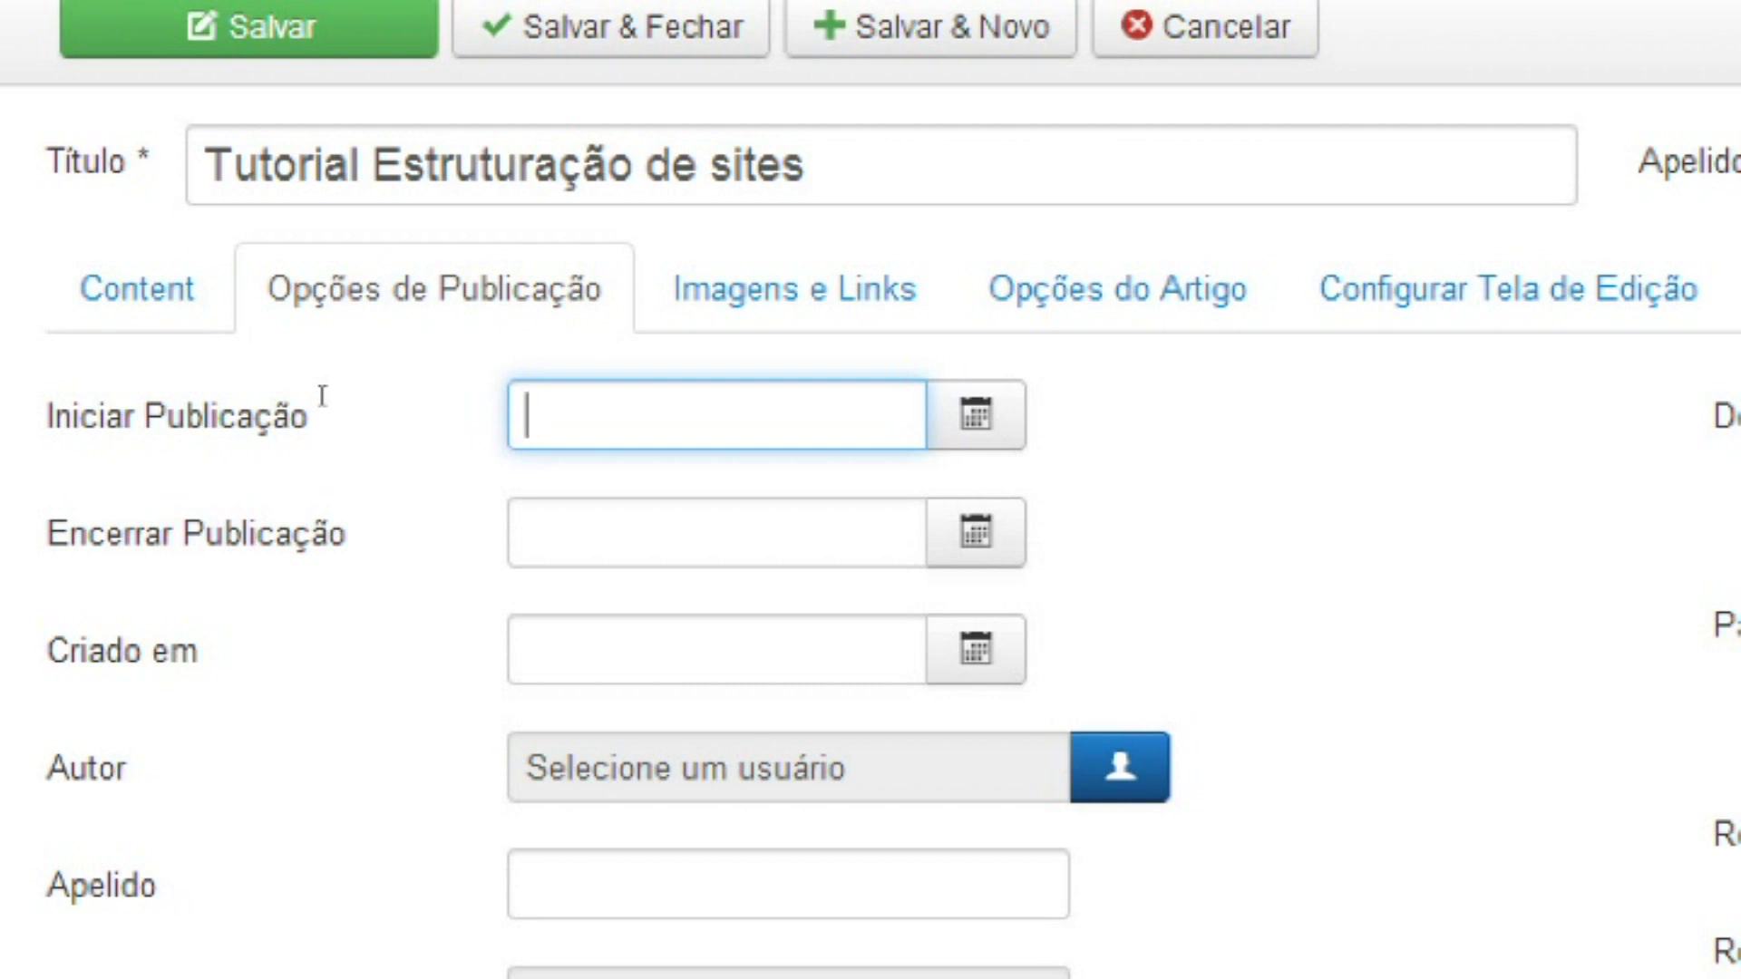
key("Tab")
key("Return")
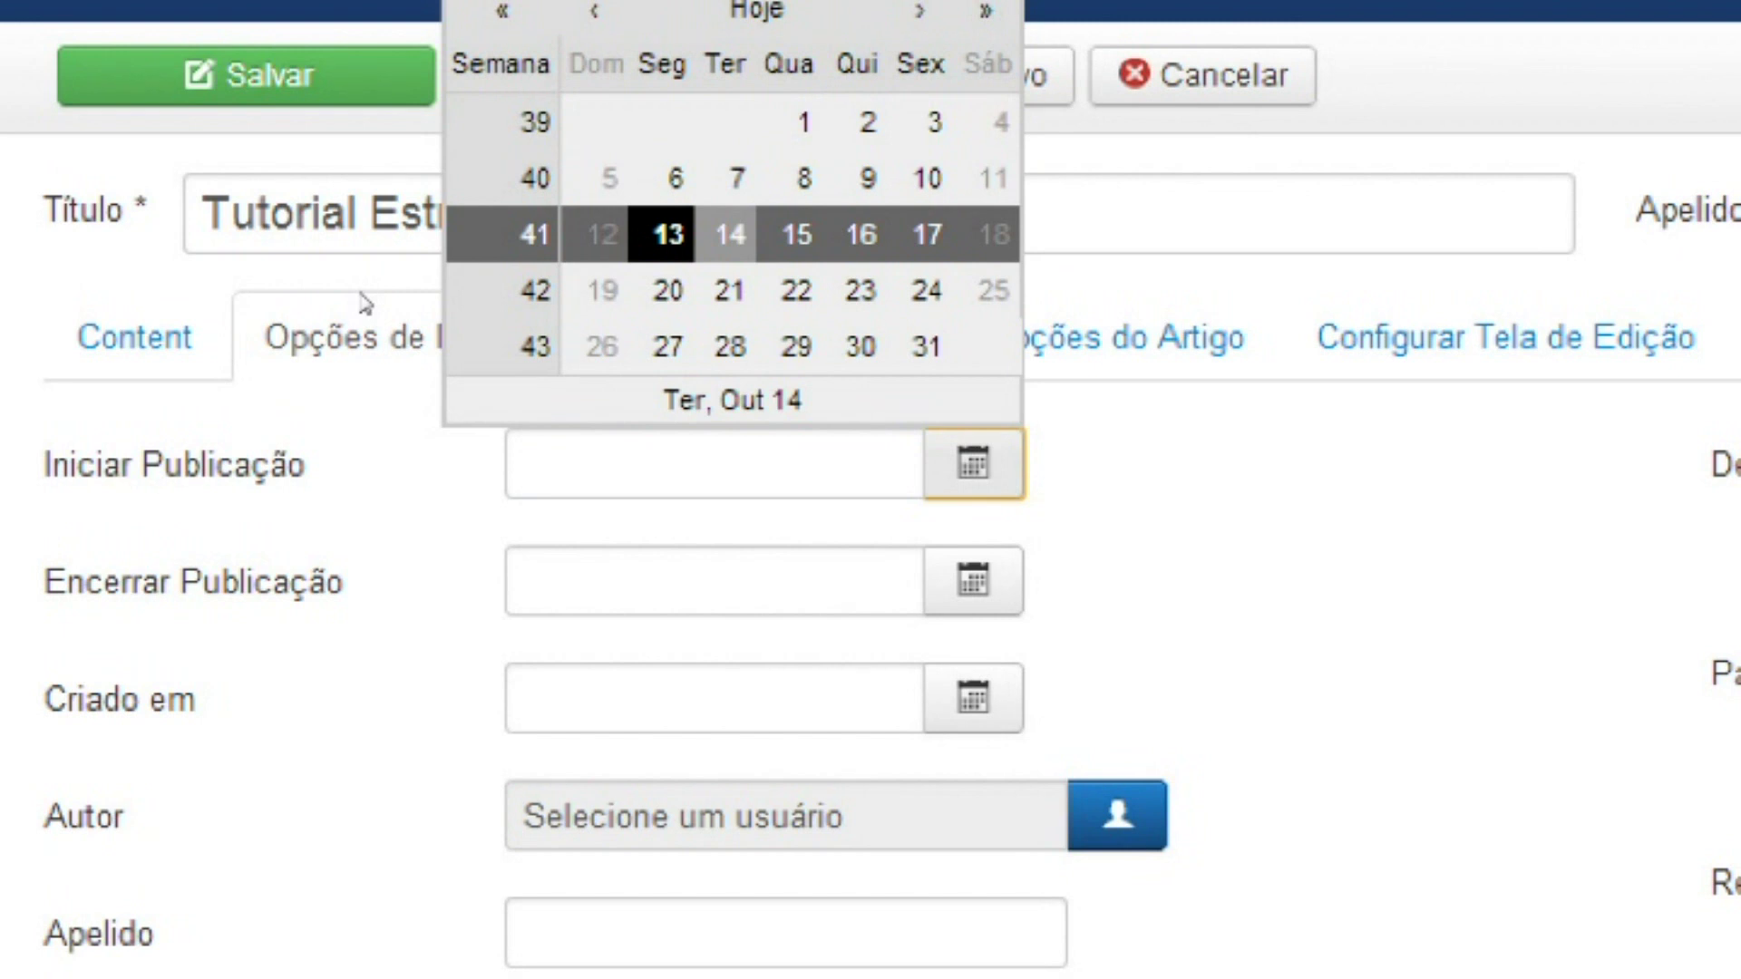
key("Return")
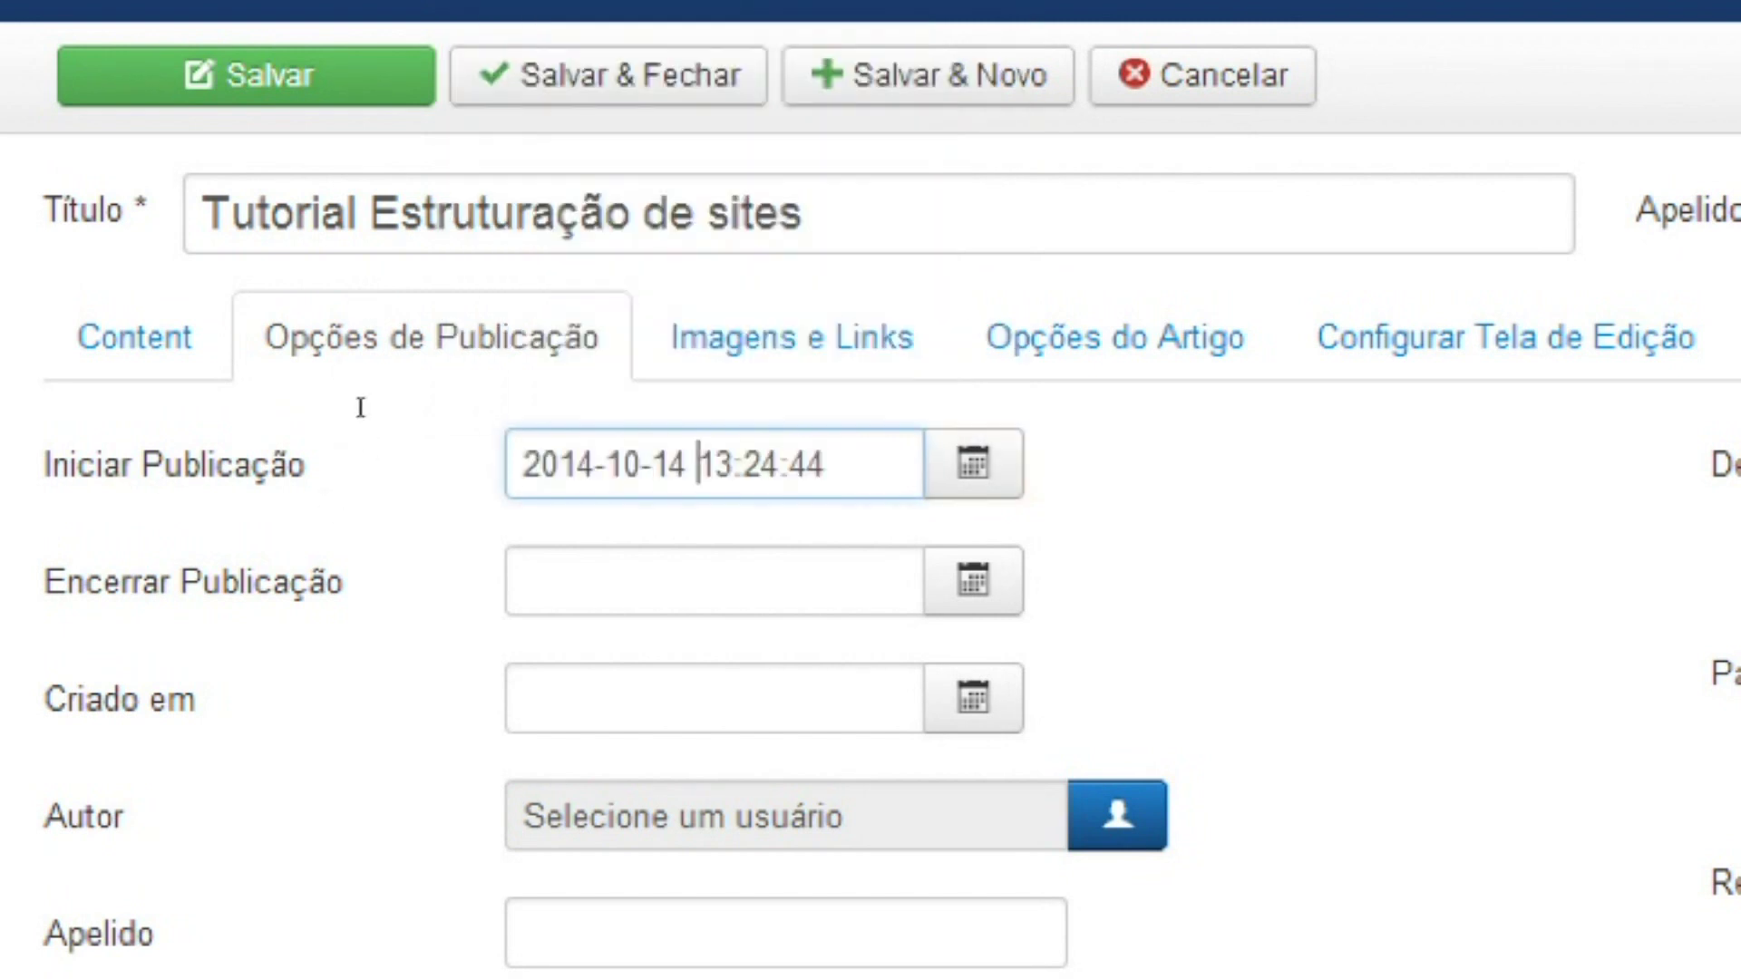
Step through the hour and minute digits of the publication start time, and clear the whole field
key("Right")
key("Right")
key("shift+Left")
key("Right")
key("Right")
key("Right")
key("Right")
key("shift+Left")
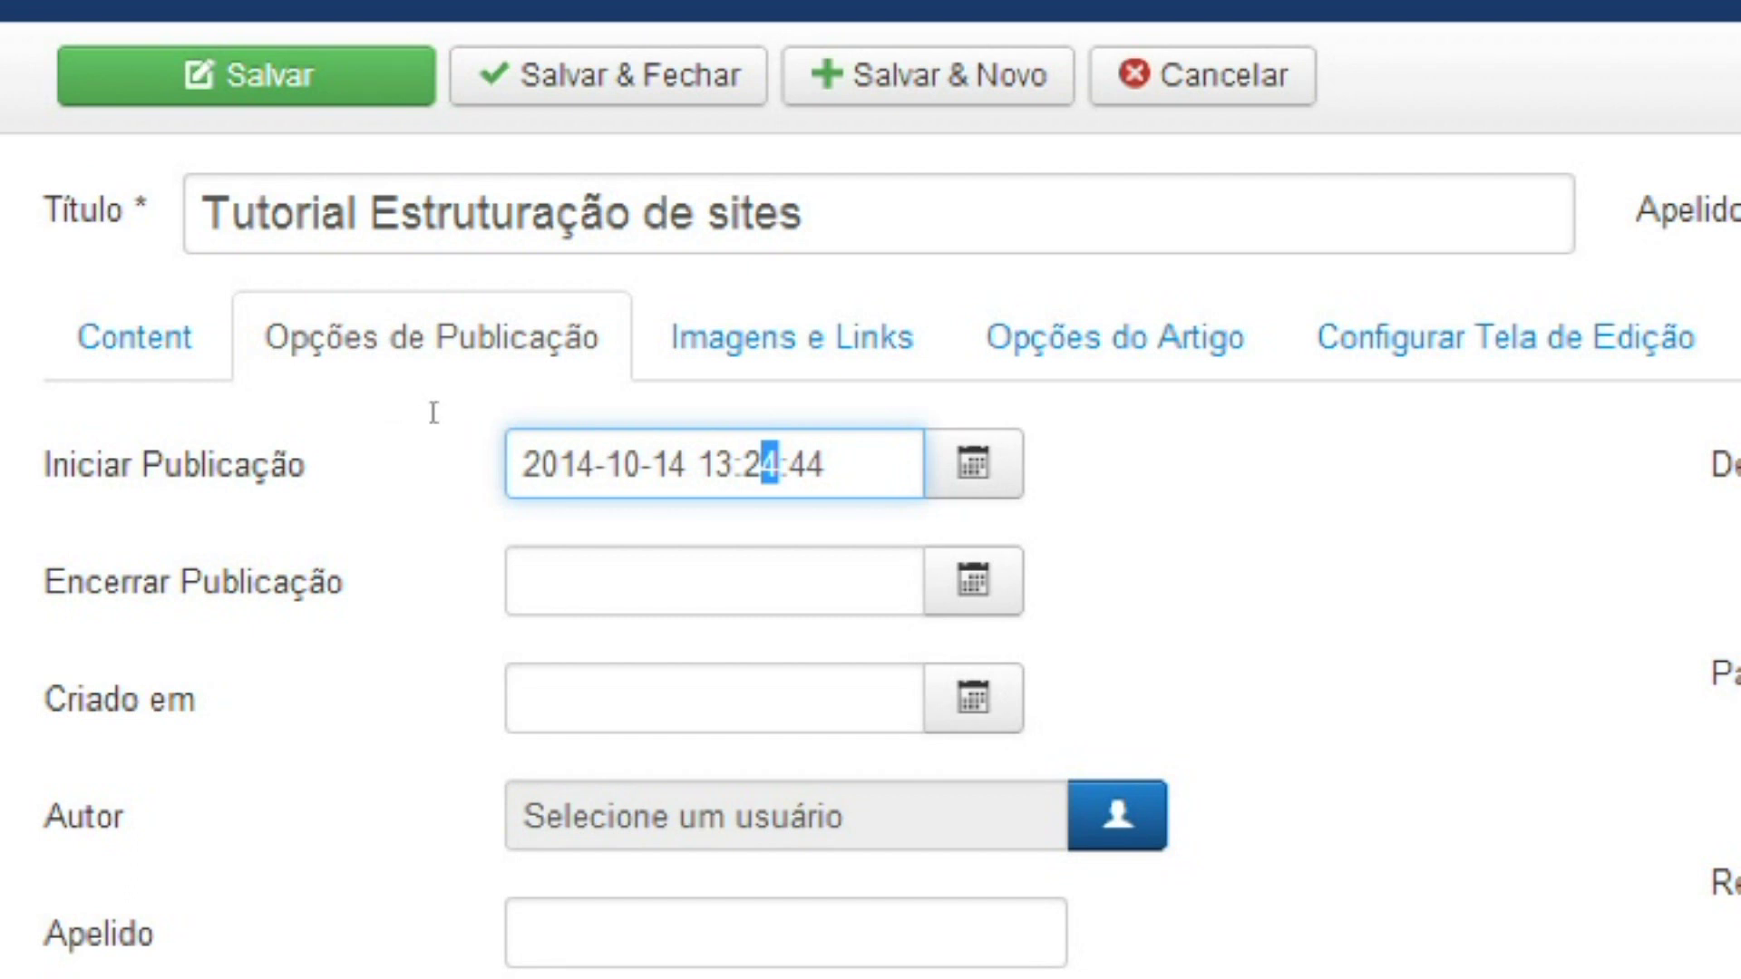
key("ctrl+a")
key("BackSpace")
key("Tab")
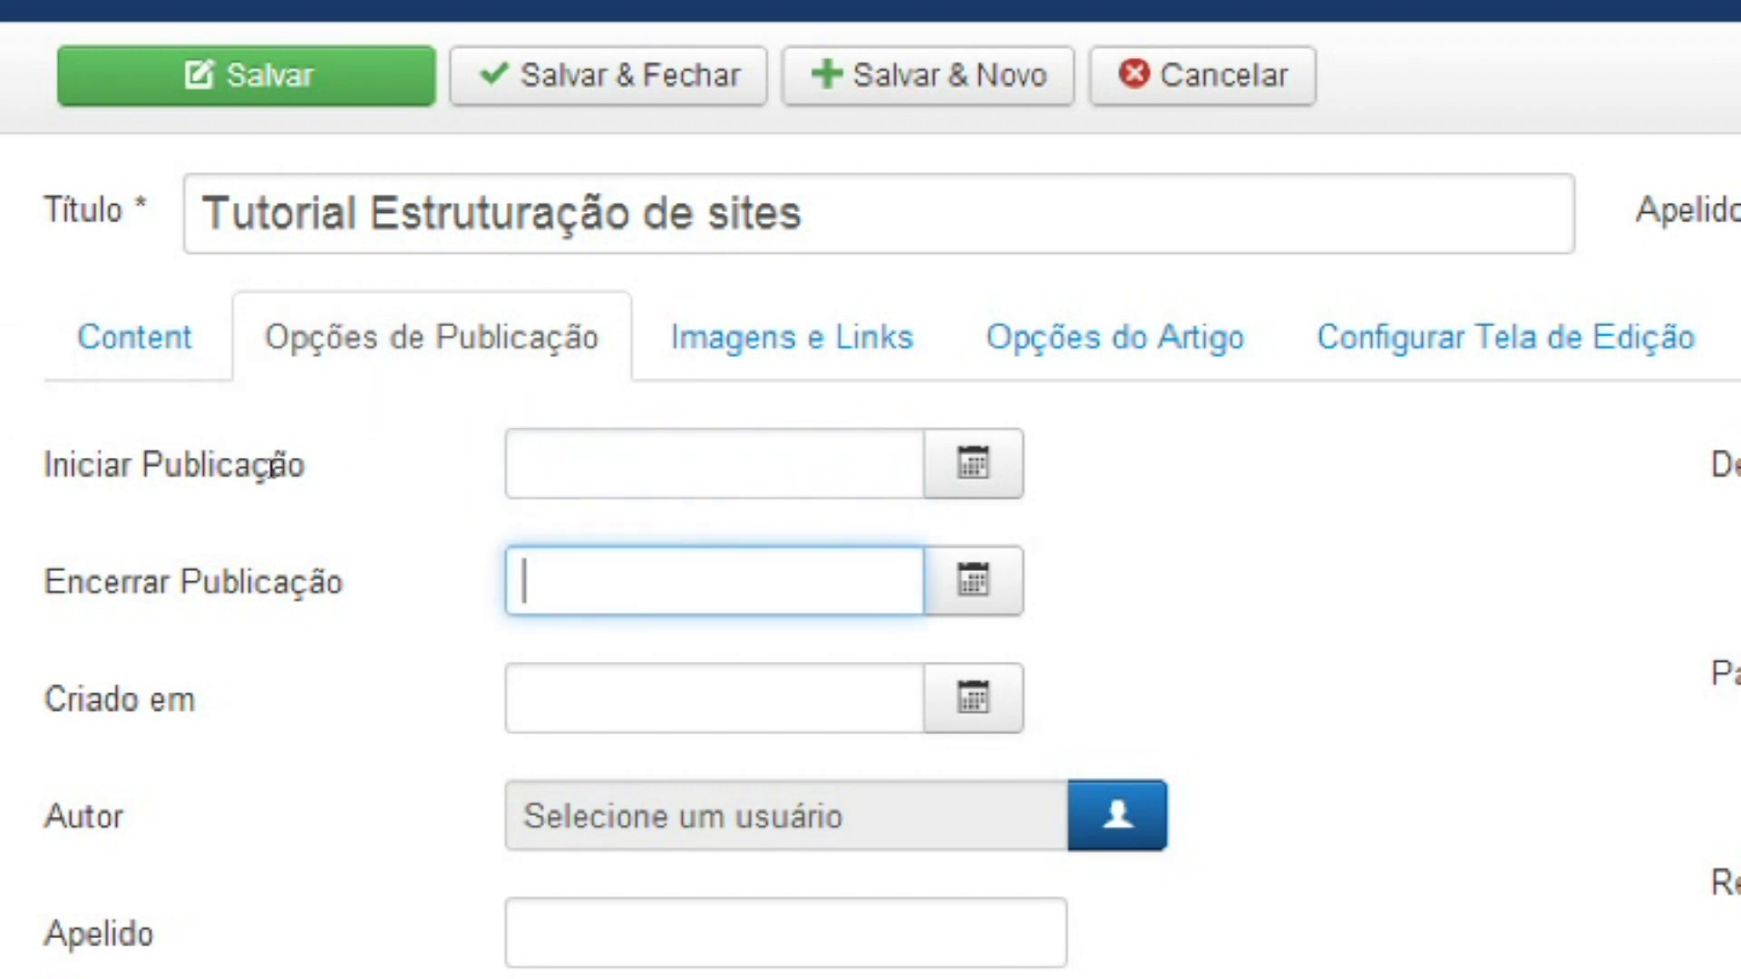
Check the date calendars of Encerrar Publicação and Criado em, and close each without picking a date
key("Tab")
key("Return")
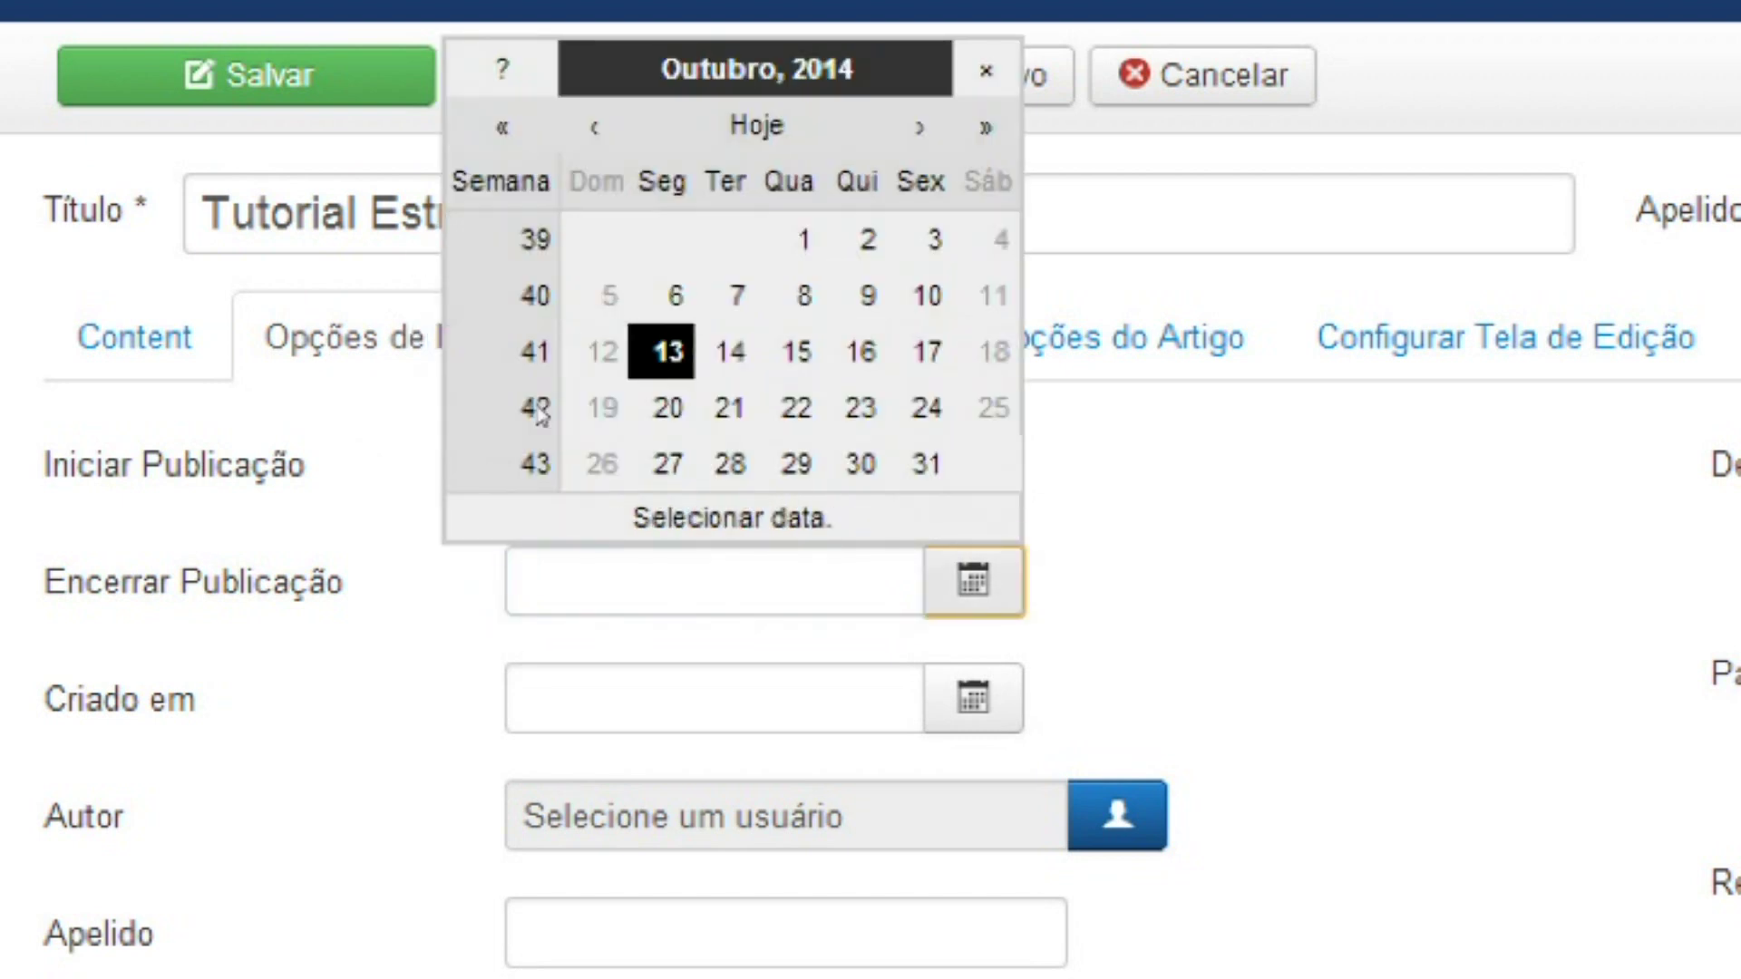
key("Escape")
key("shift+Tab")
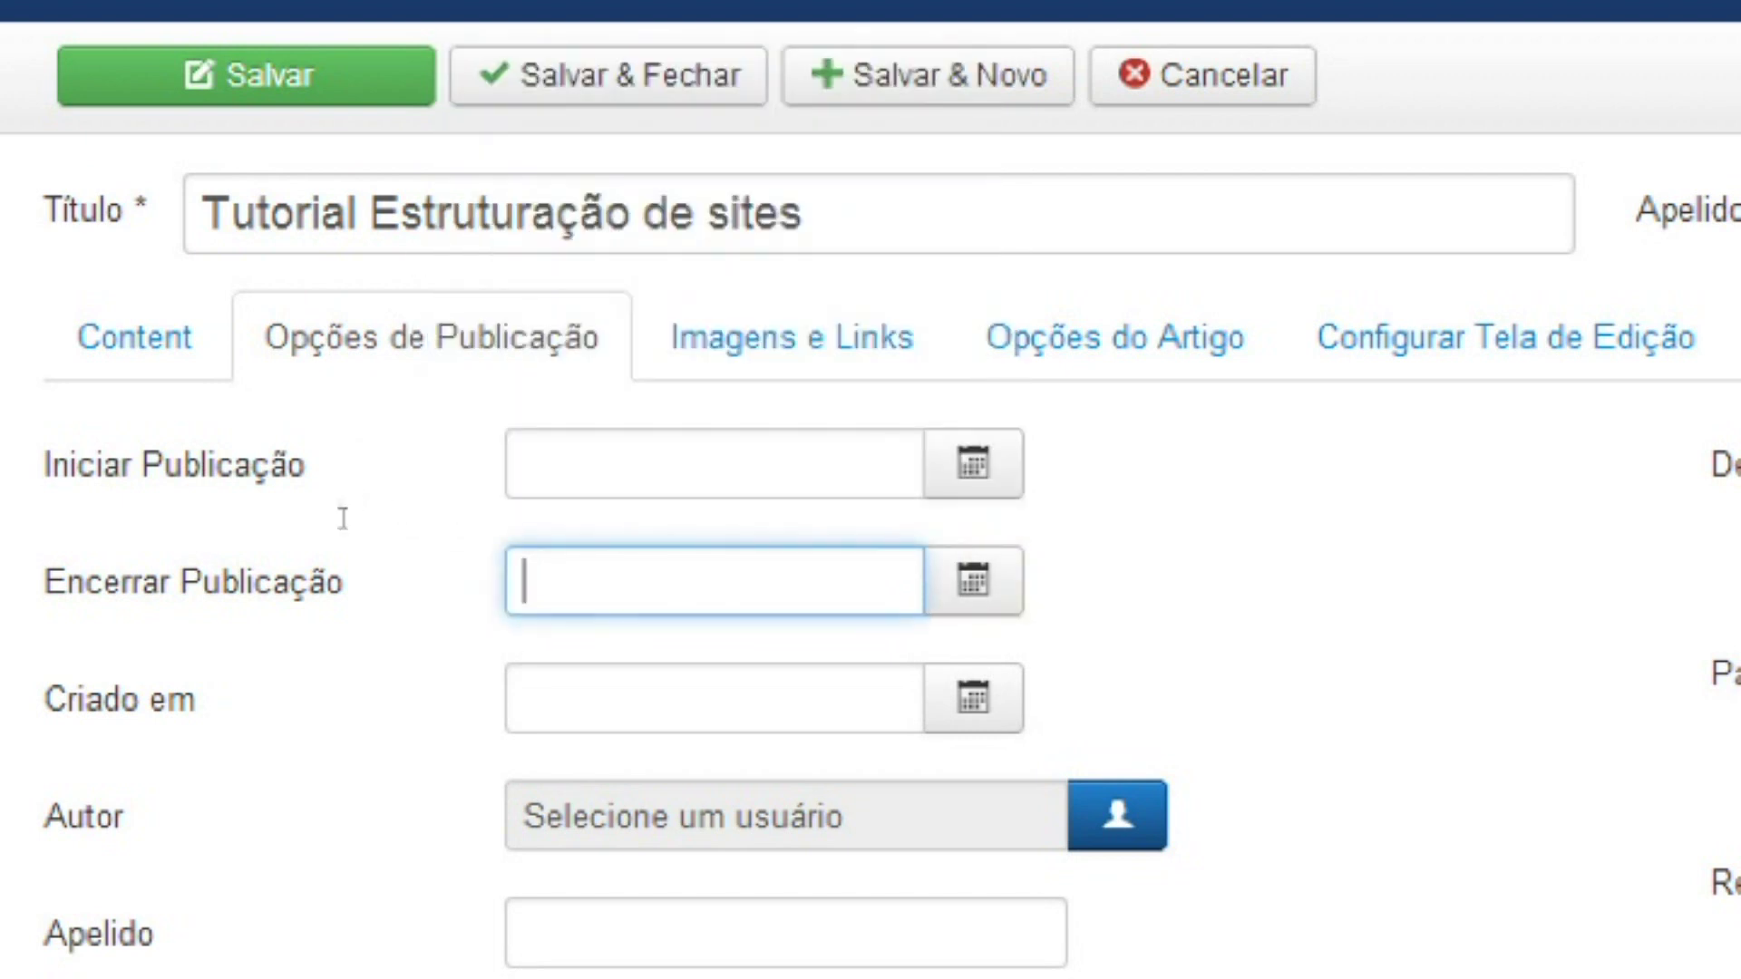
key("Tab")
key("Tab")
key("Tab")
key("Return")
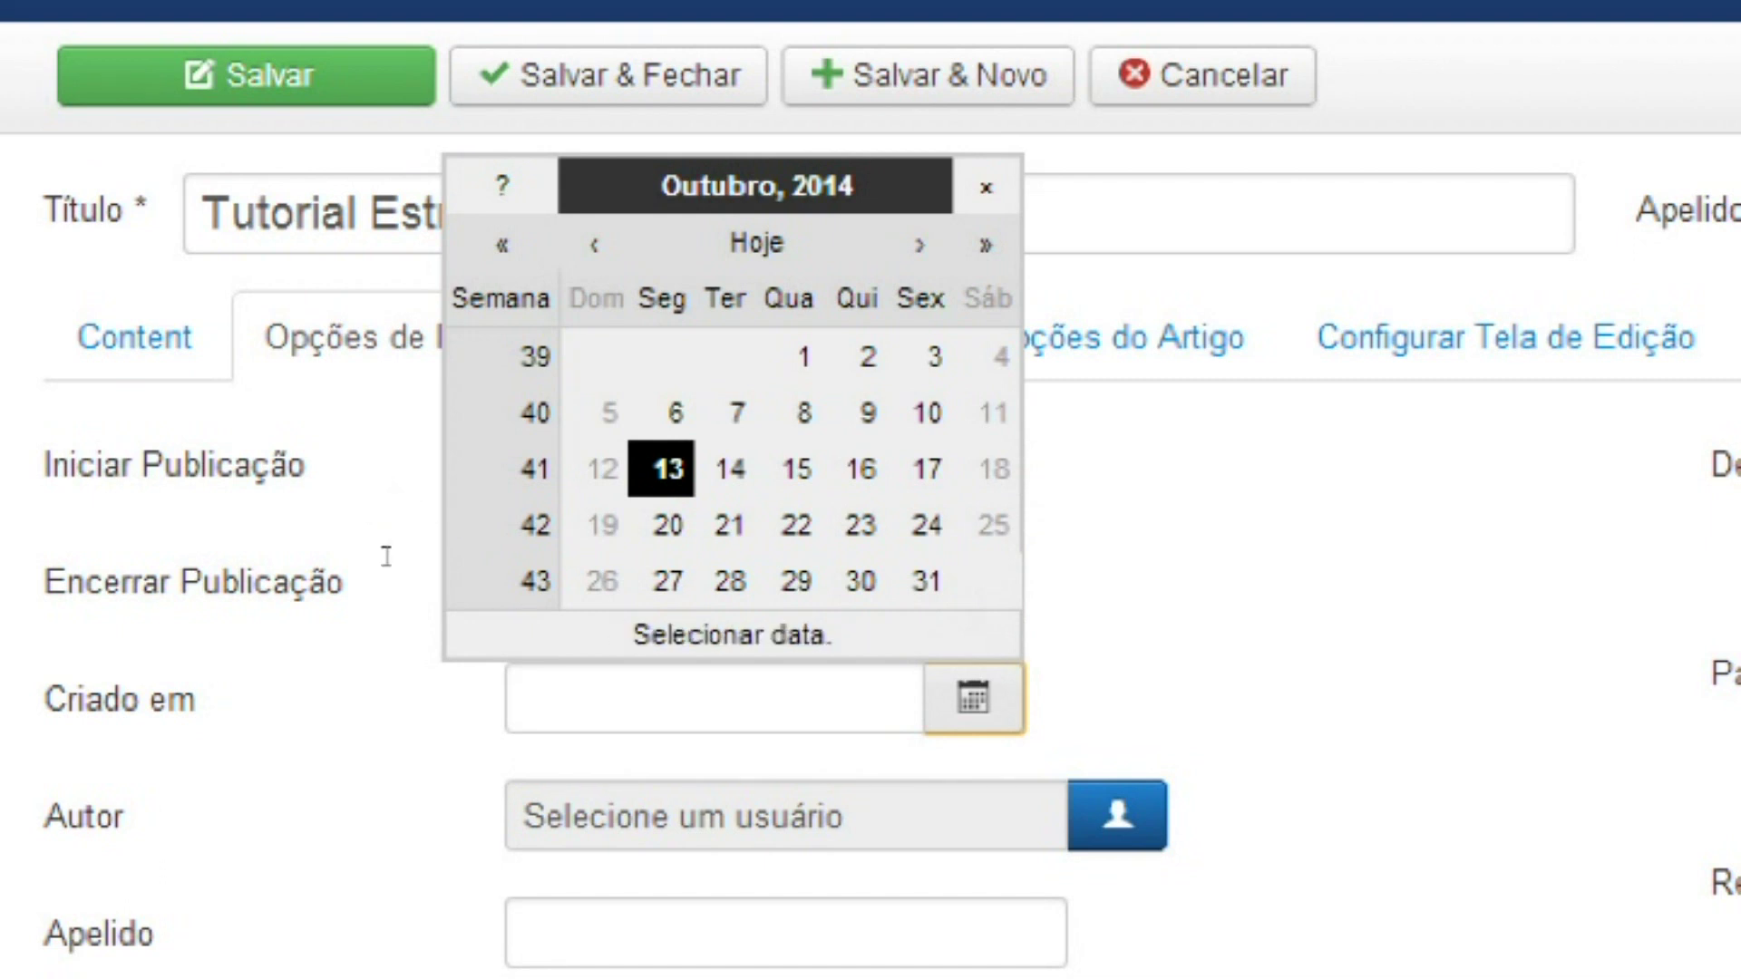
key("Escape")
View the list of users available as the article's author and close it without selecting one
scroll(398, 562, "down", 3)
key("Tab")
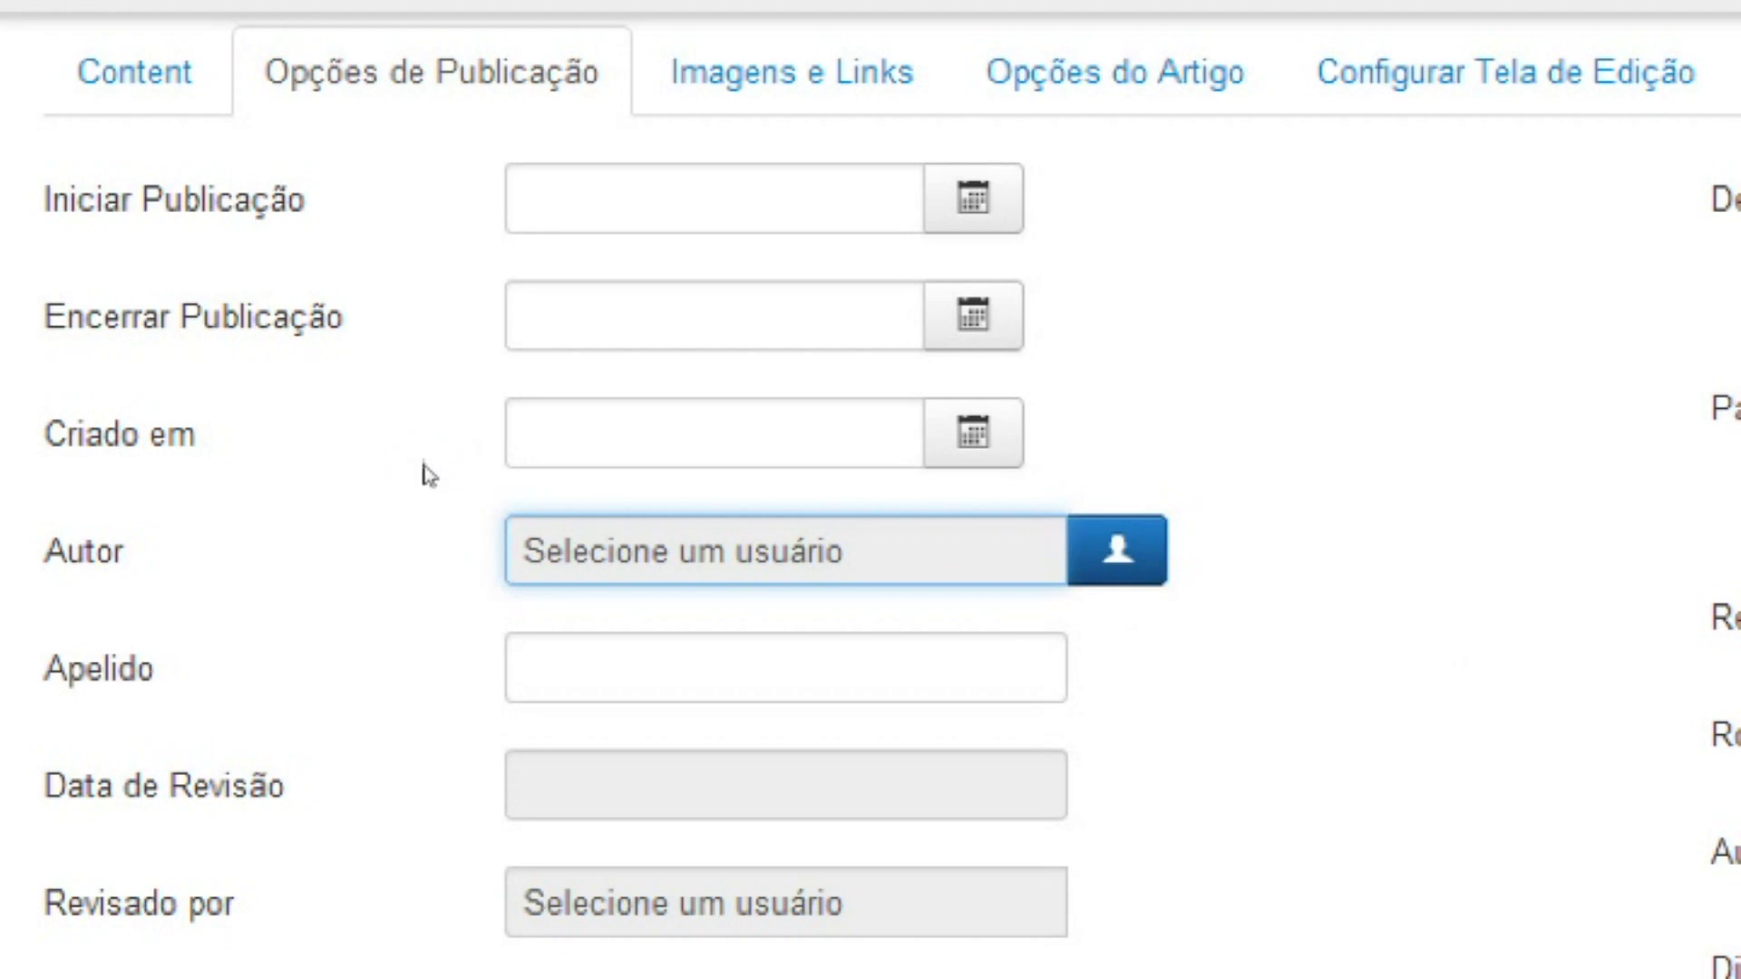
key("Tab")
key("Return")
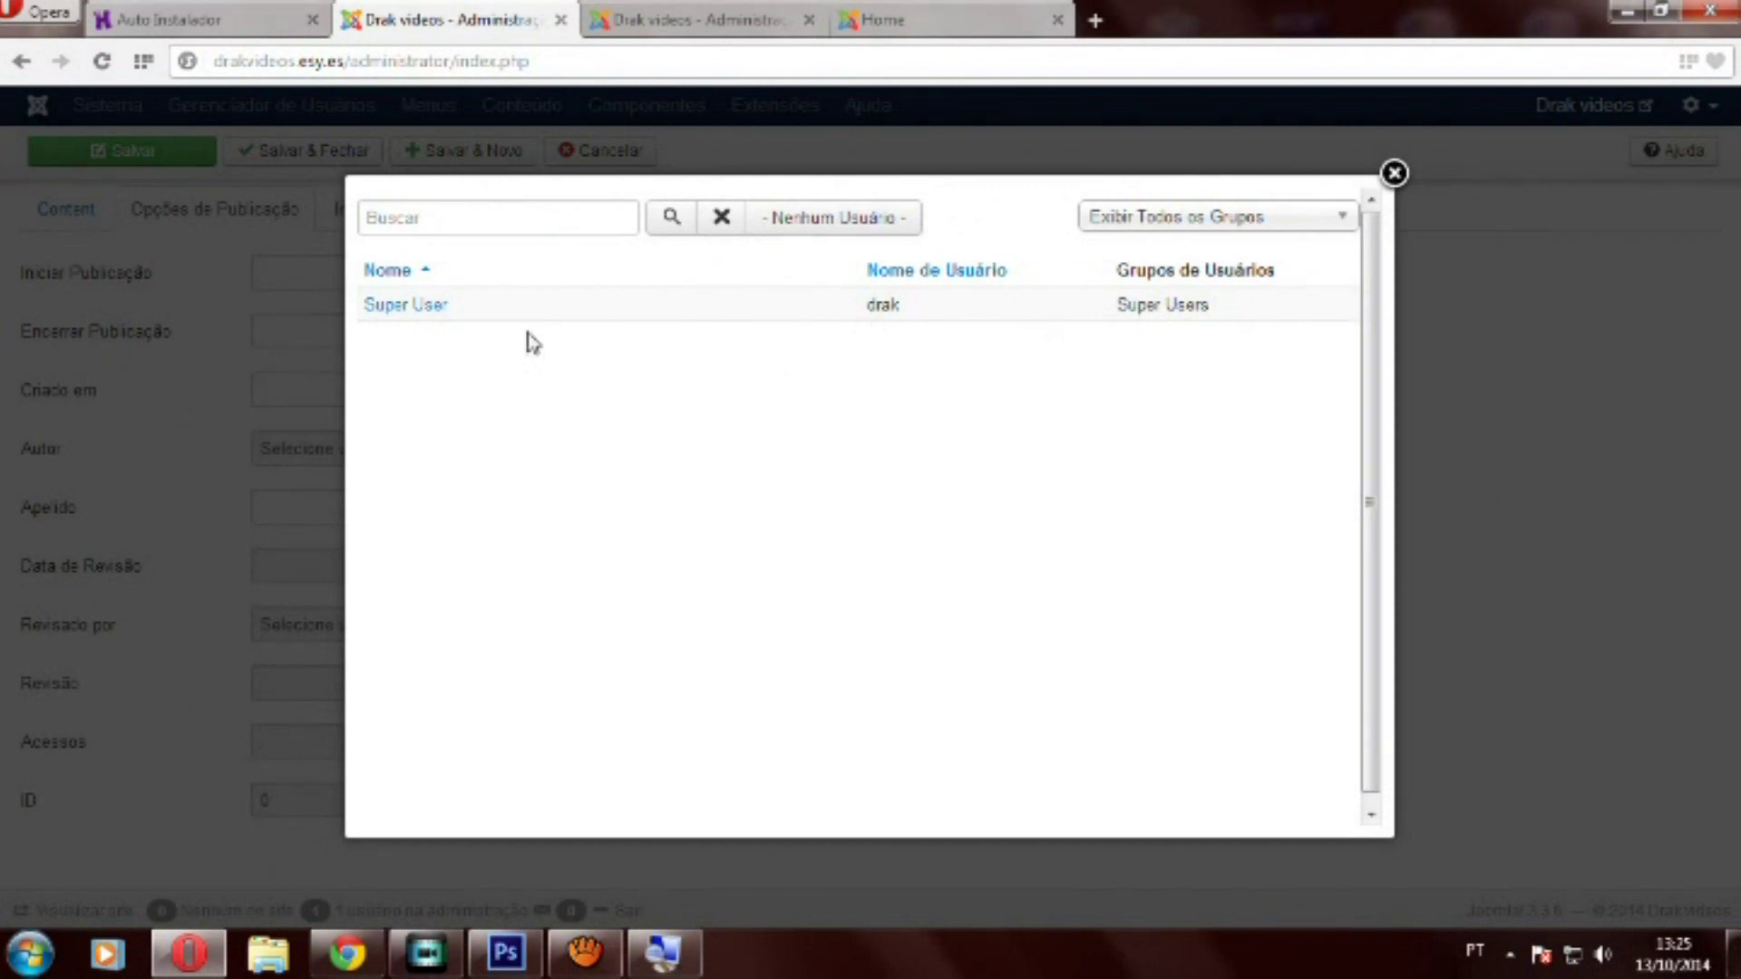
left_click(1394, 172)
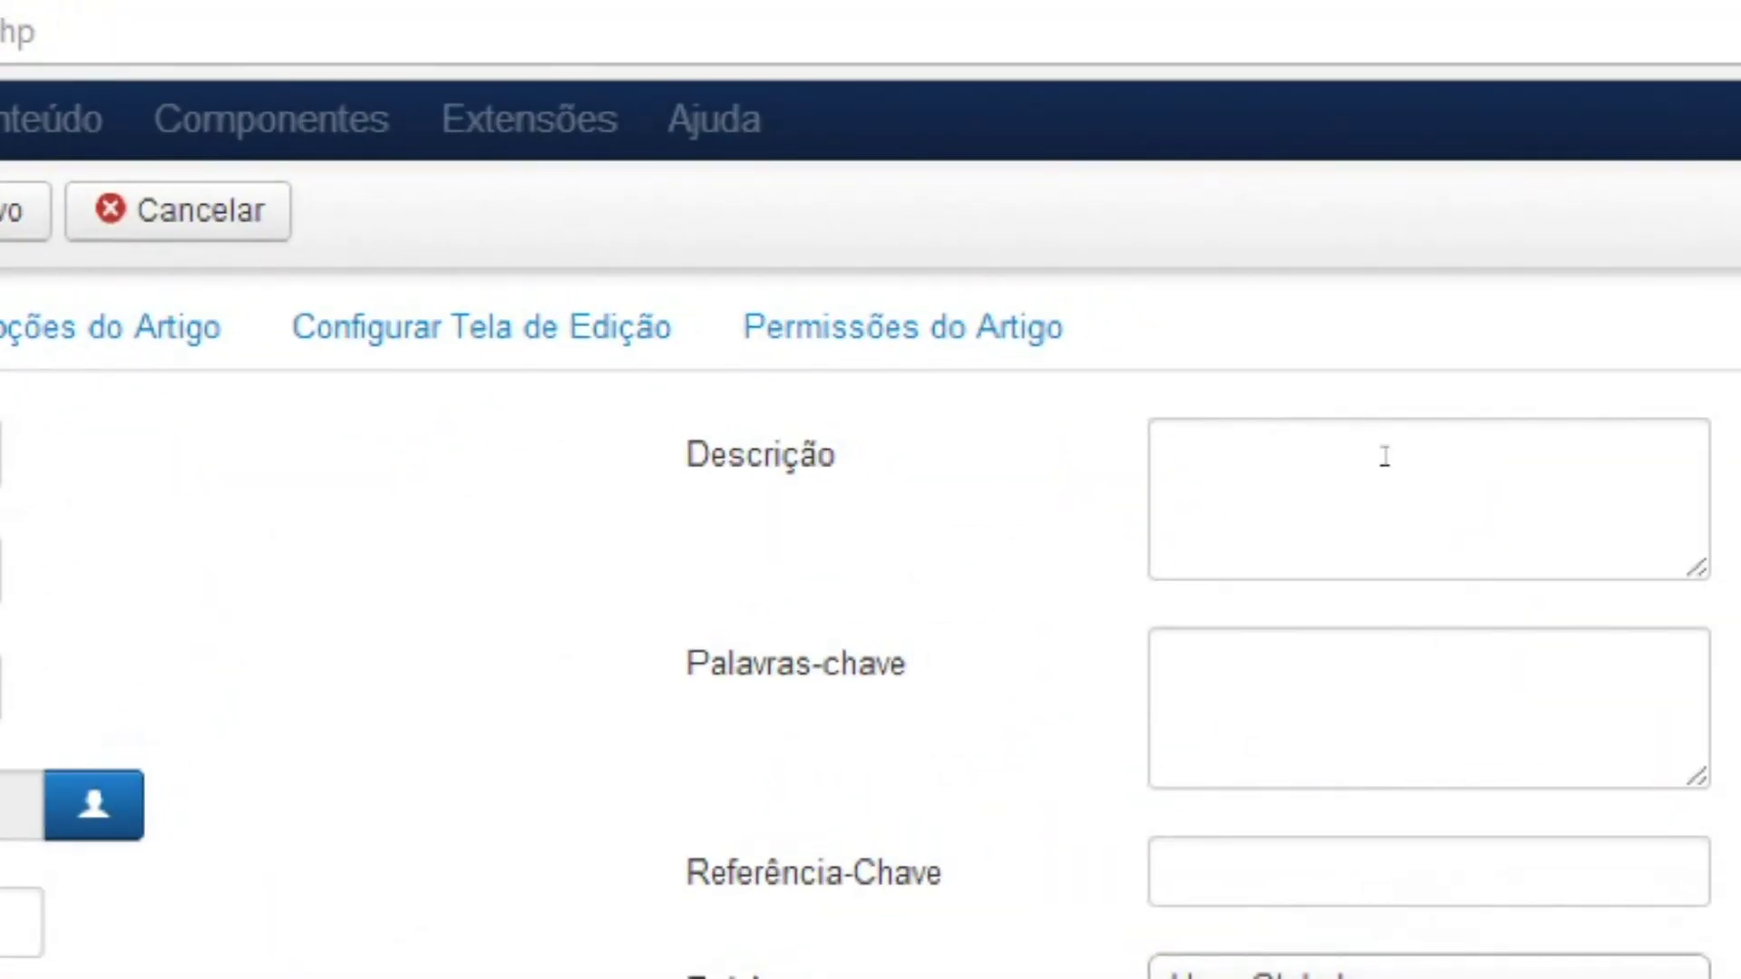
Enter "Teste de publicação!" as the article's description and "teste publicação joomla" as its keywords
left_click(1531, 488)
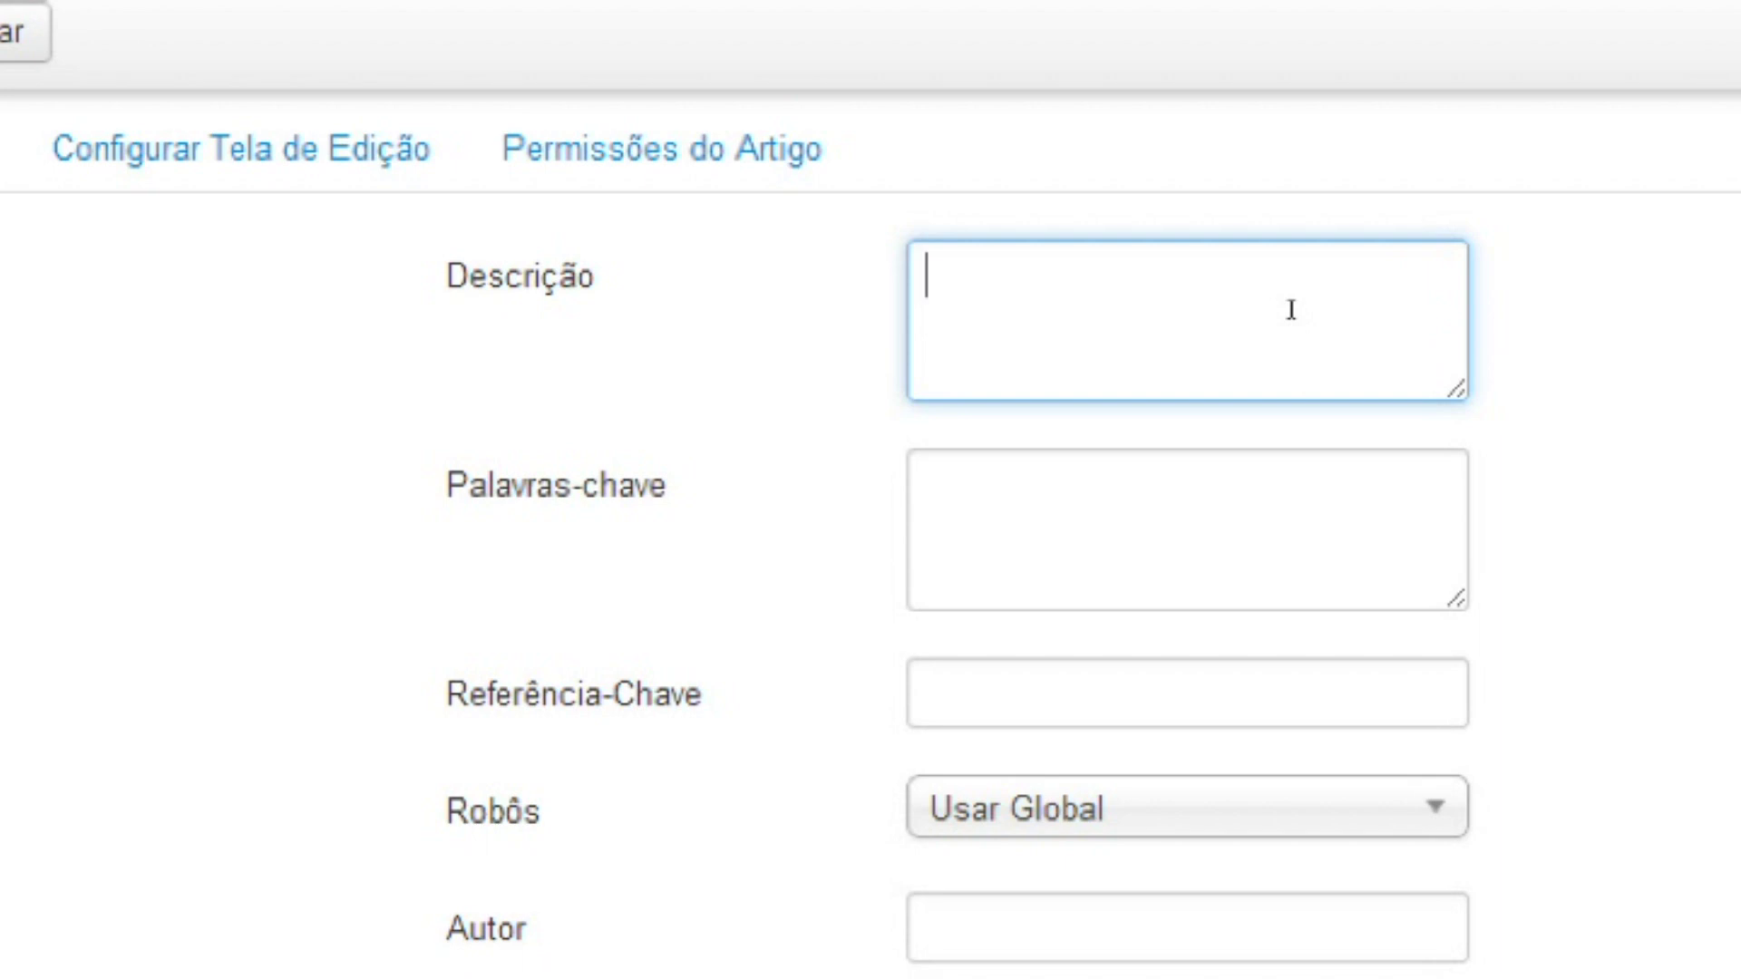
type("Teste de publicação!")
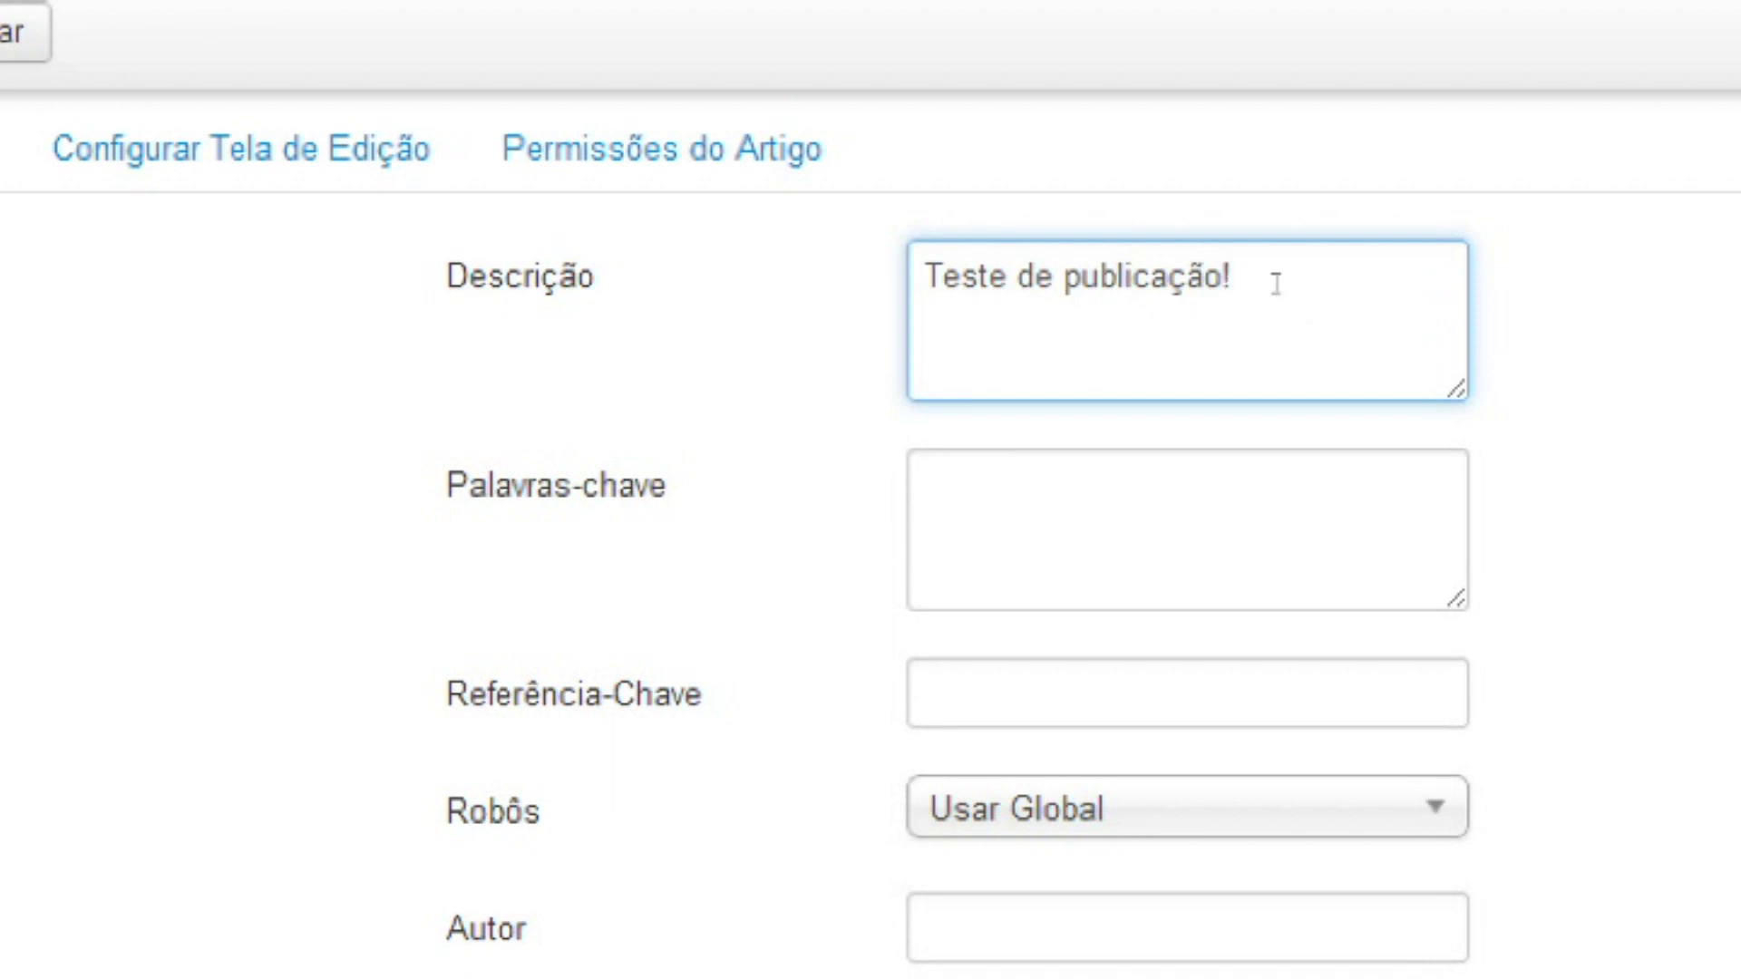
key("Tab")
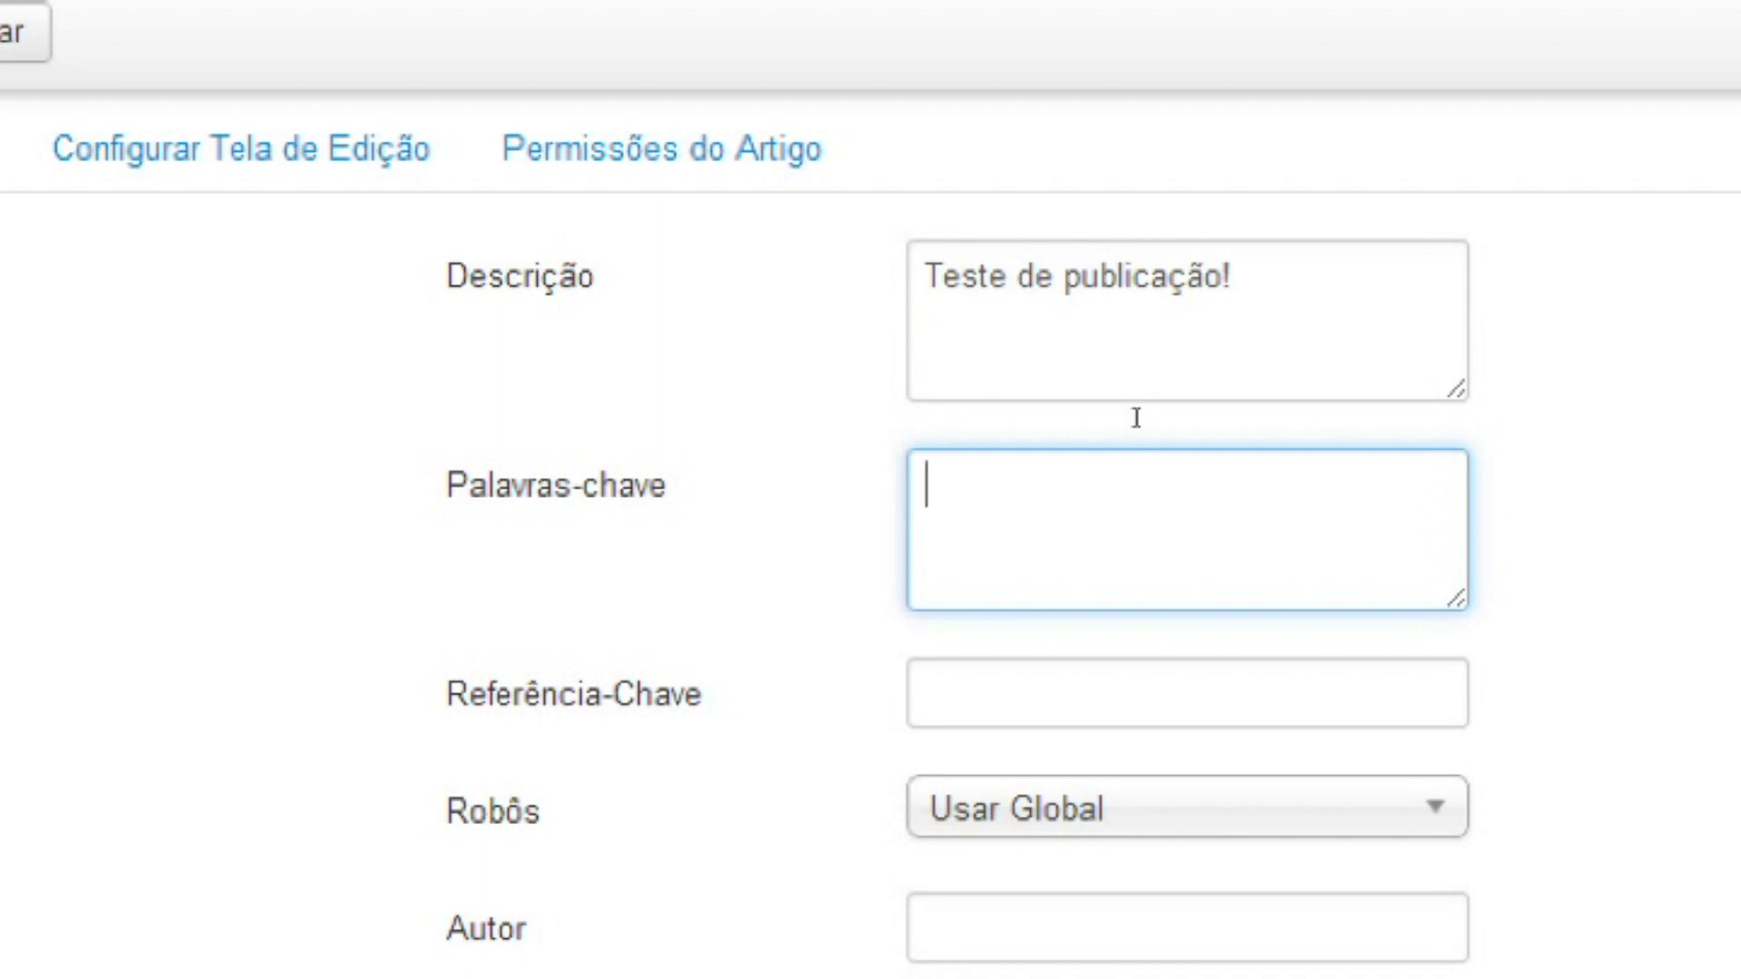
type("teste")
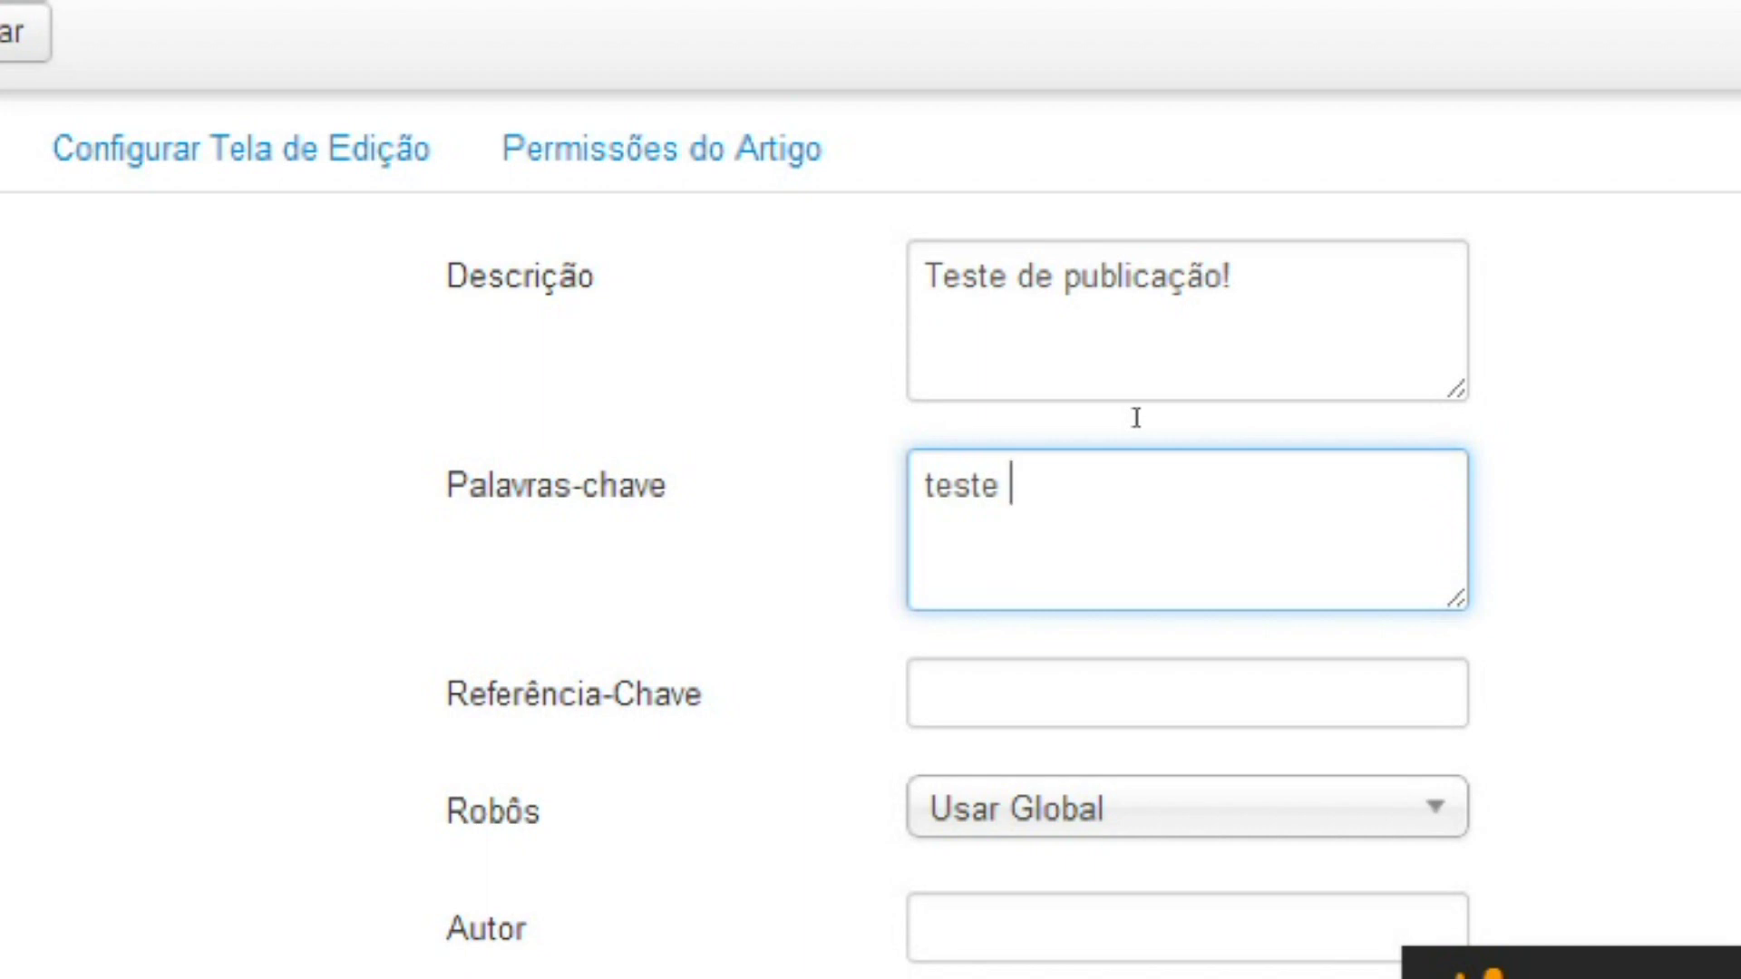
type("publicação joomla")
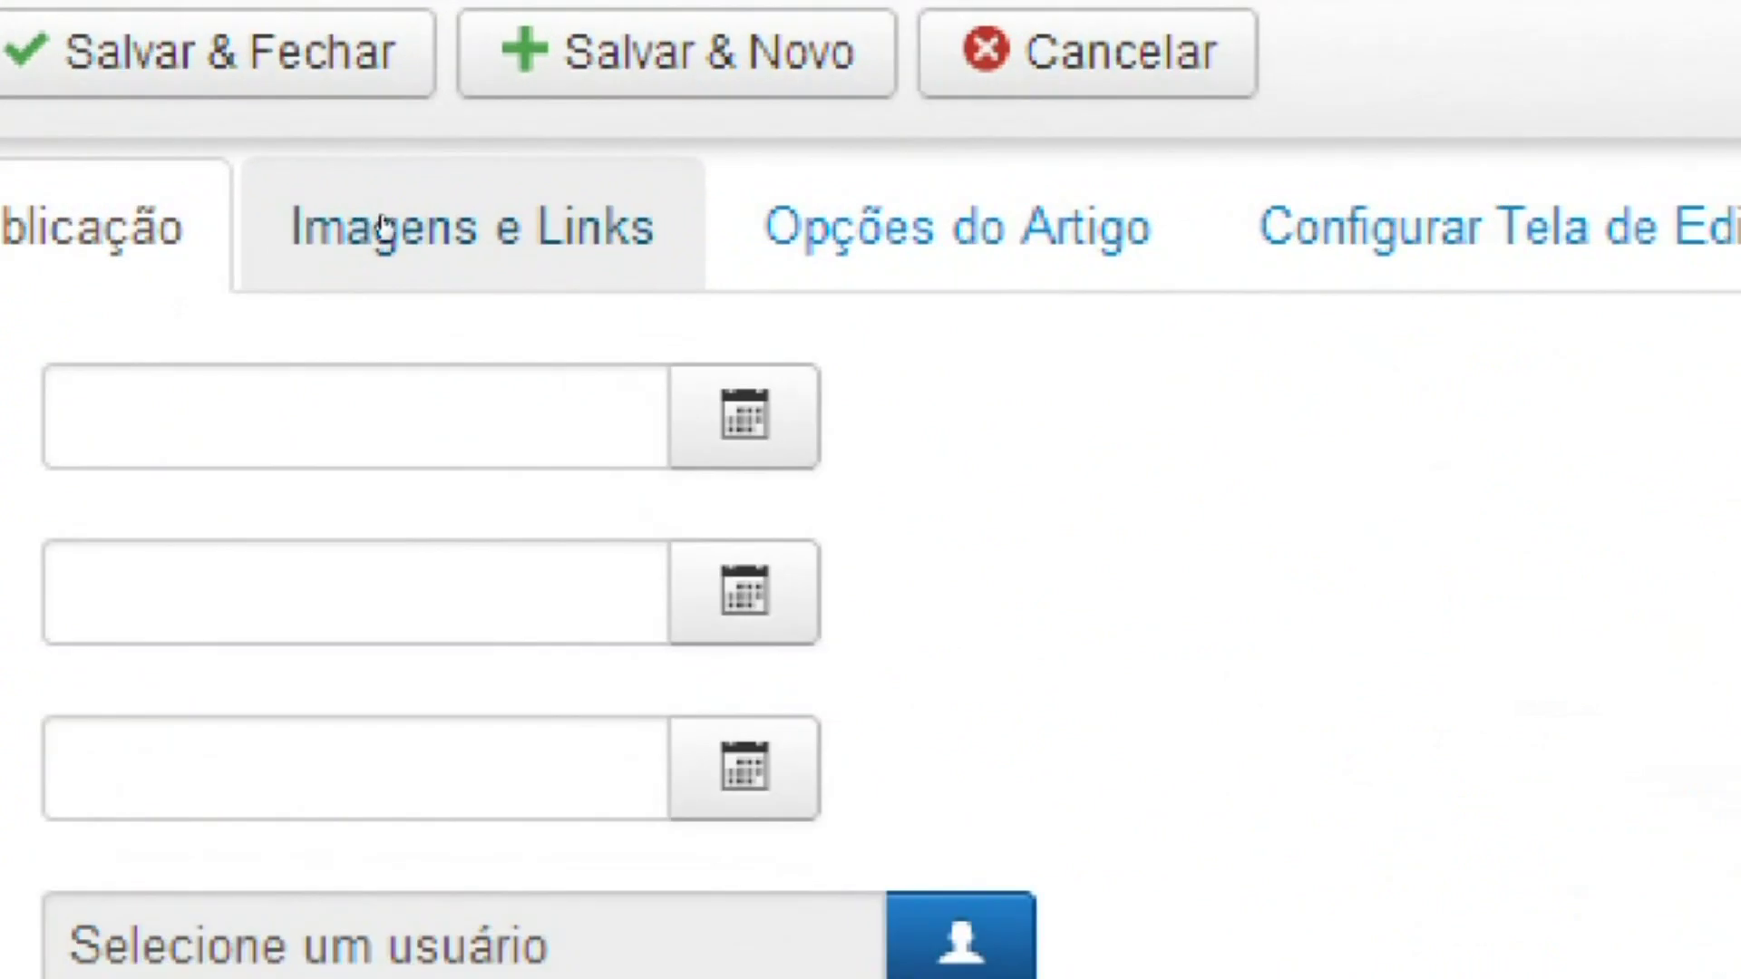
Insert the Joomla logo from the root image folder as the article's introduction image
left_click(383, 222)
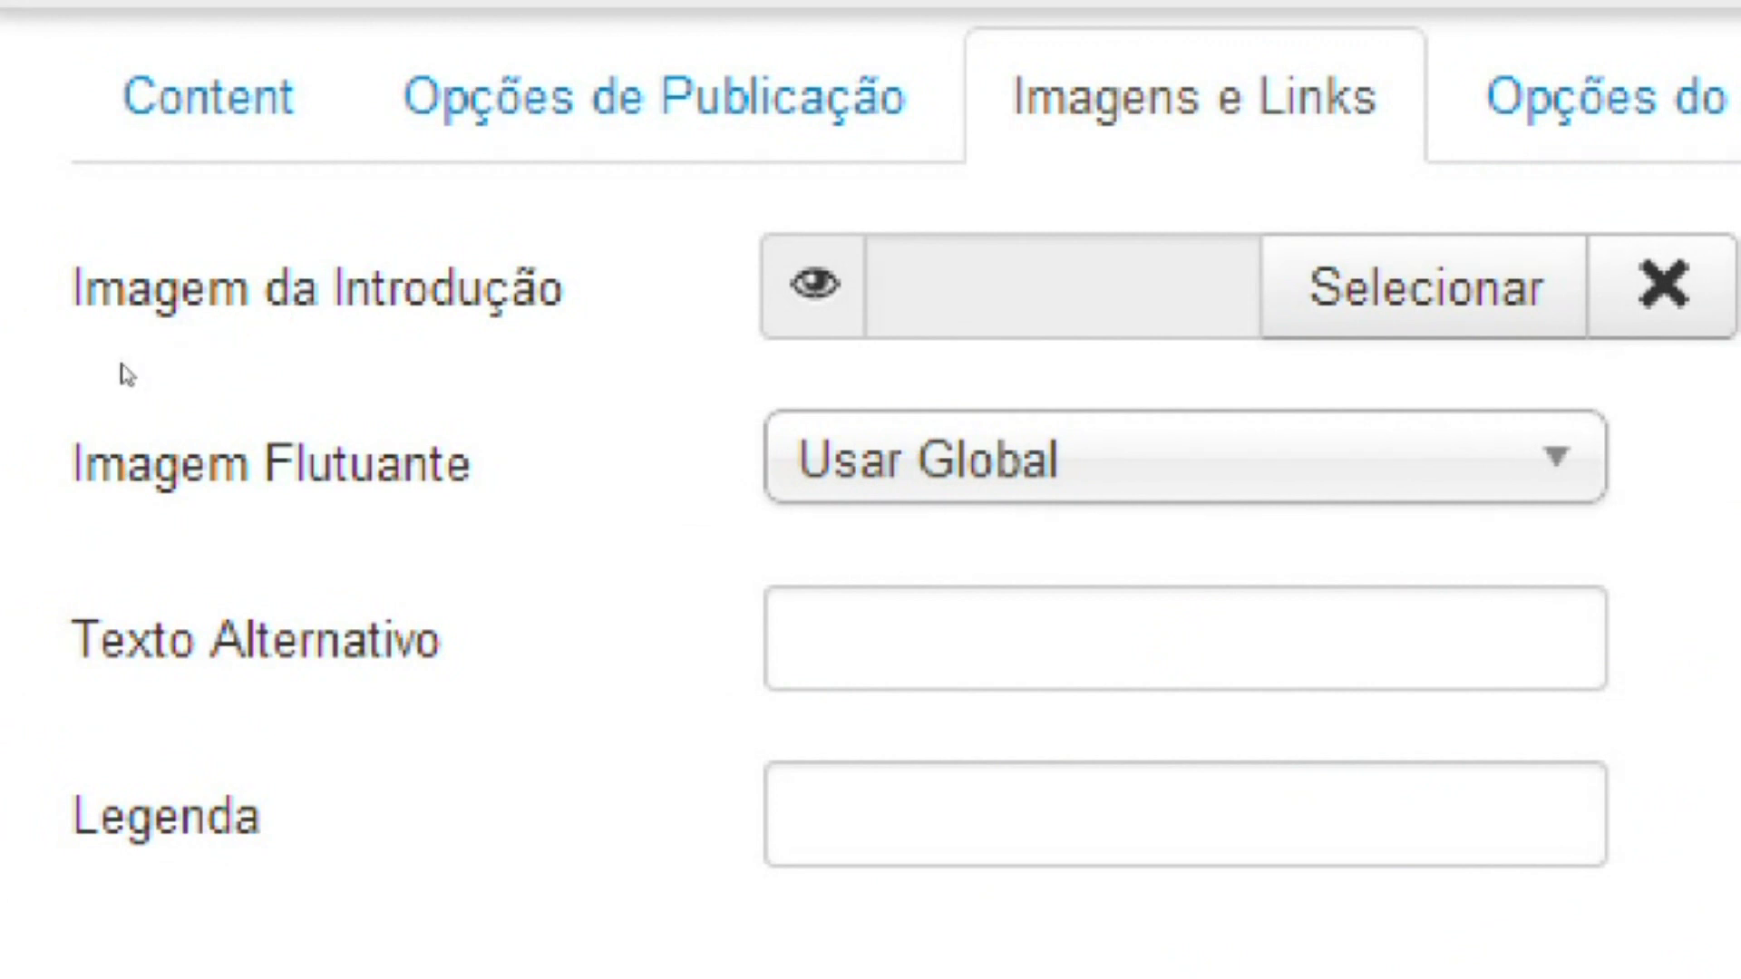
left_click(467, 275)
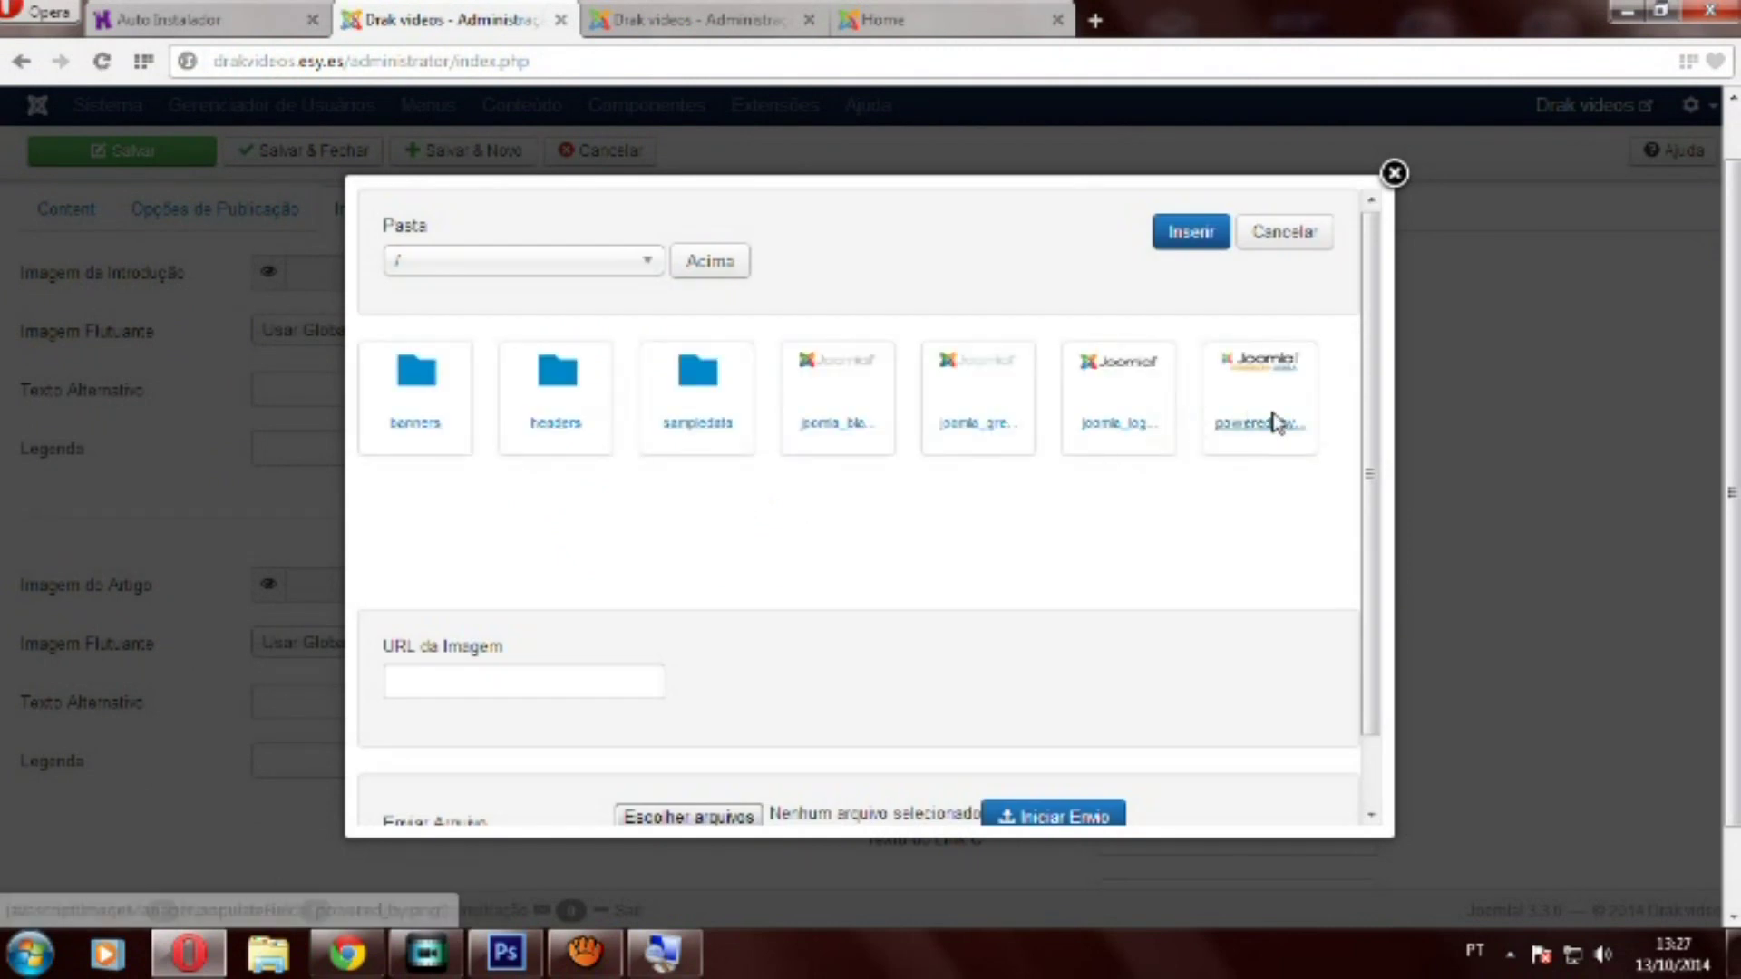
scroll(1342, 479, "down", 2)
scroll(1326, 474, "up", 2)
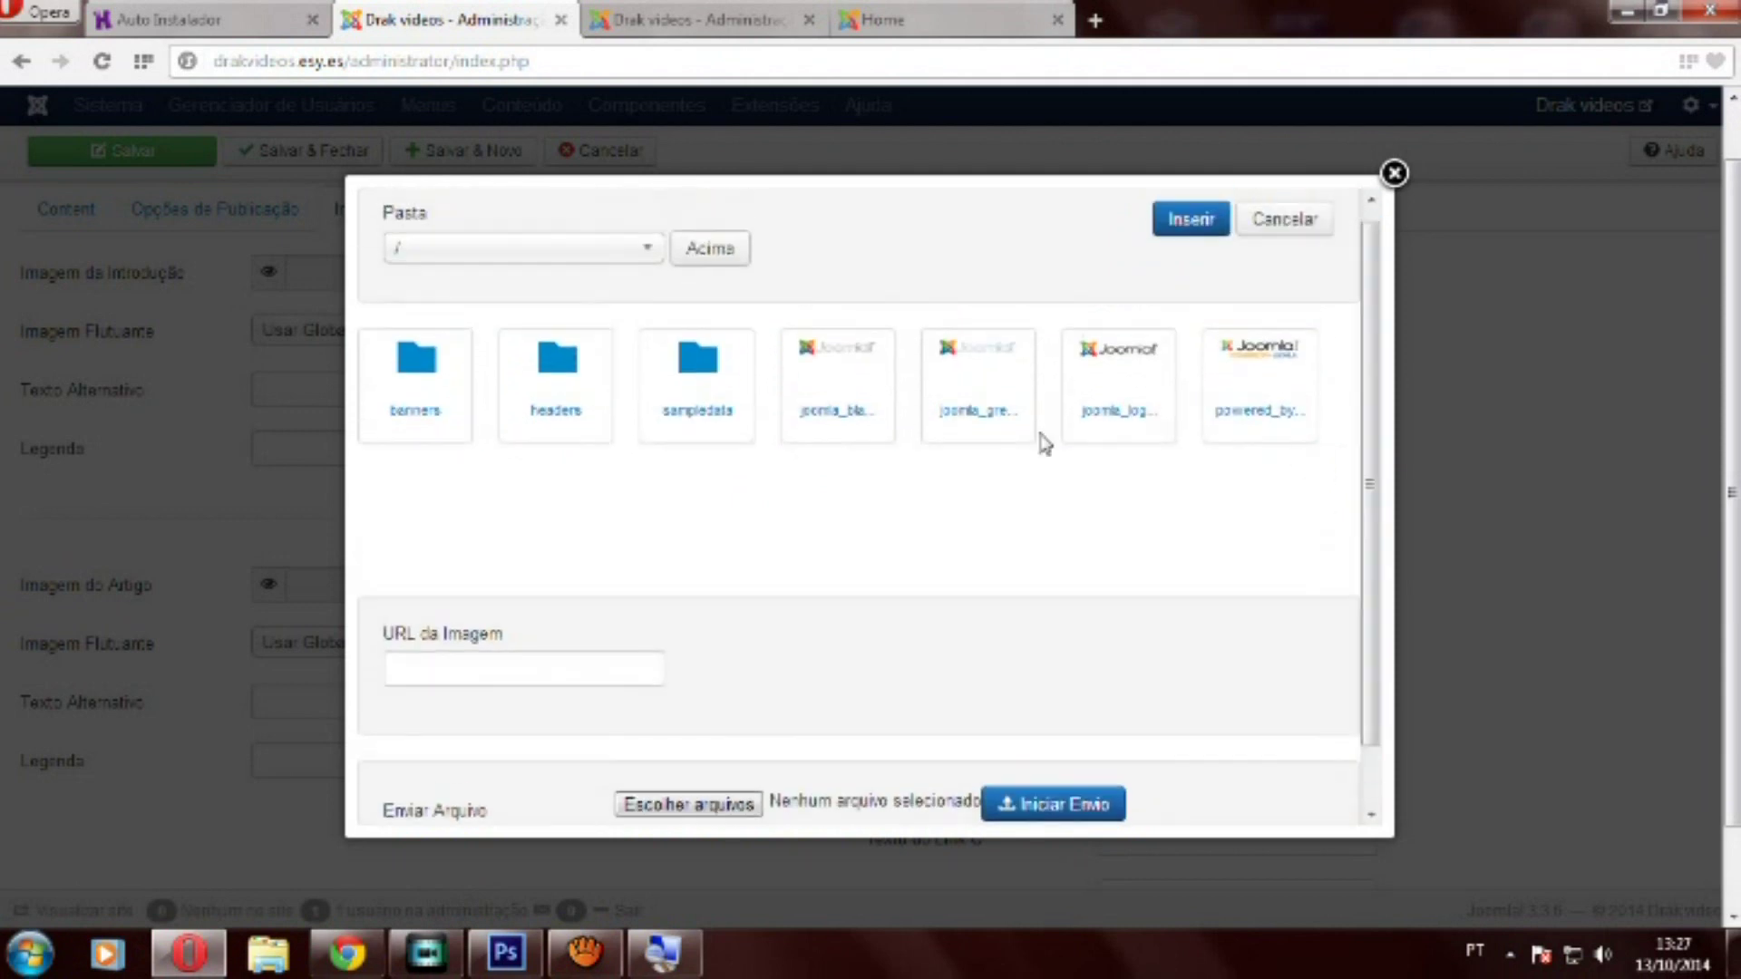
mouse_move(1368, 447)
left_mouse_down()
mouse_move(1368, 517)
mouse_move(1370, 417)
left_mouse_up()
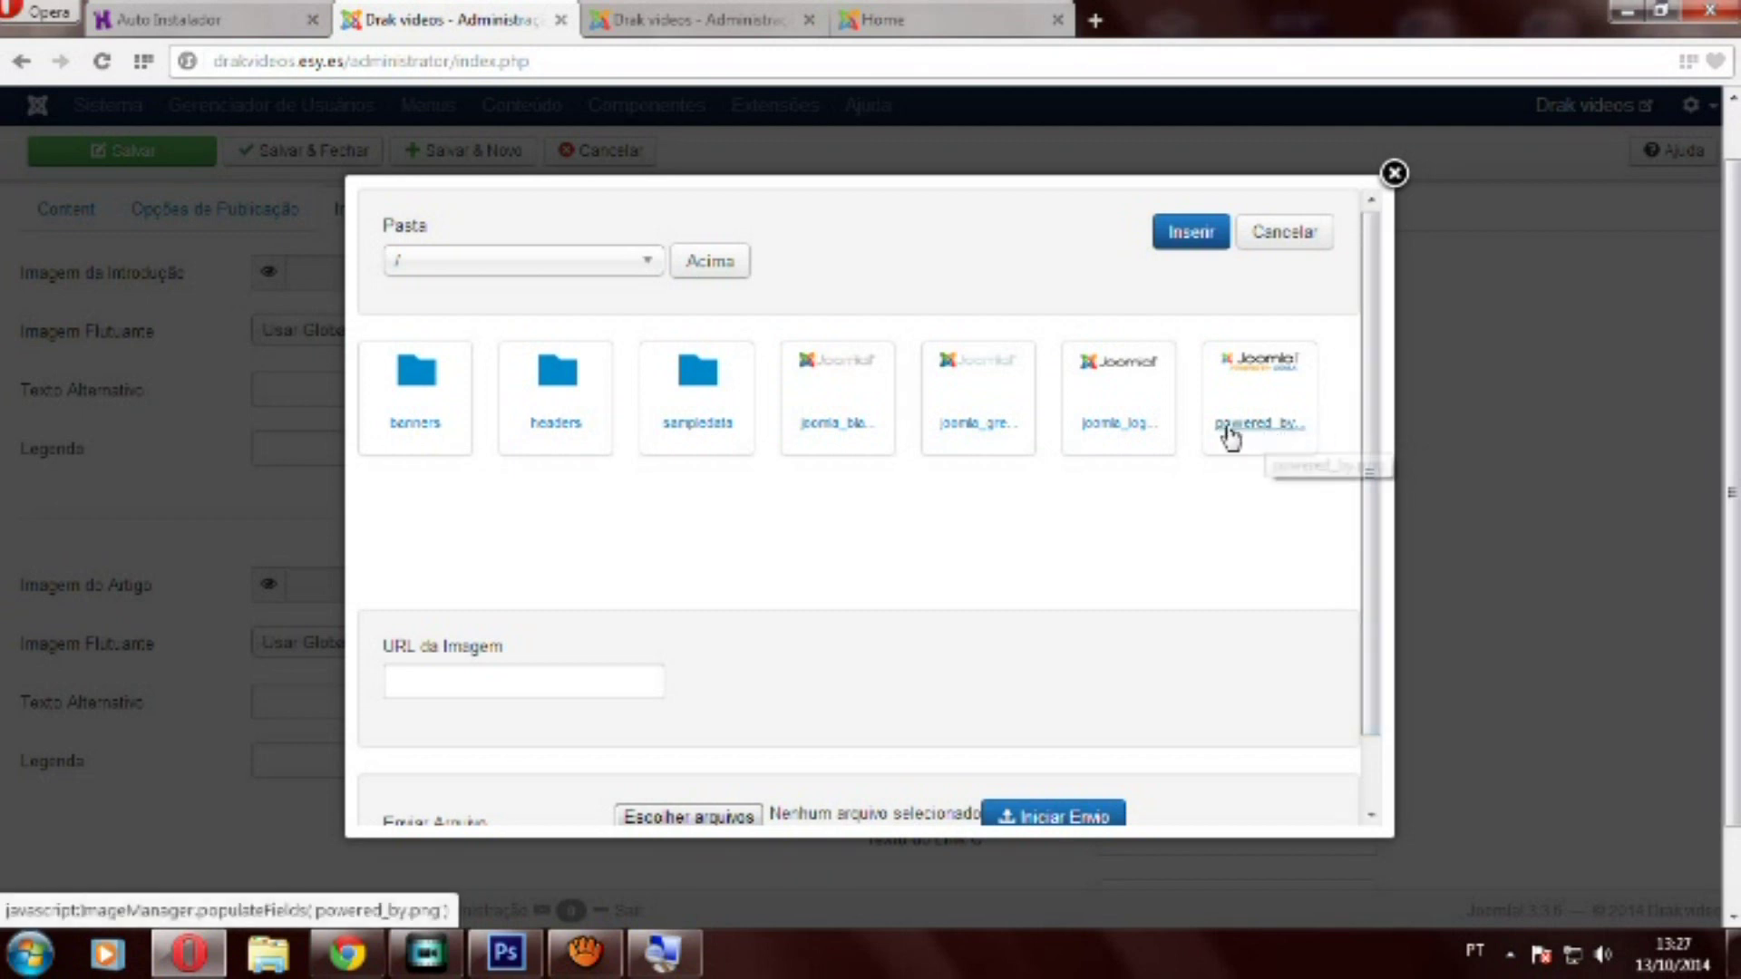
left_click(1122, 427)
left_click(1187, 237)
Set the introduction image's alternative text to "imagem joomla"
left_click(280, 390)
mouse_move(56, 390)
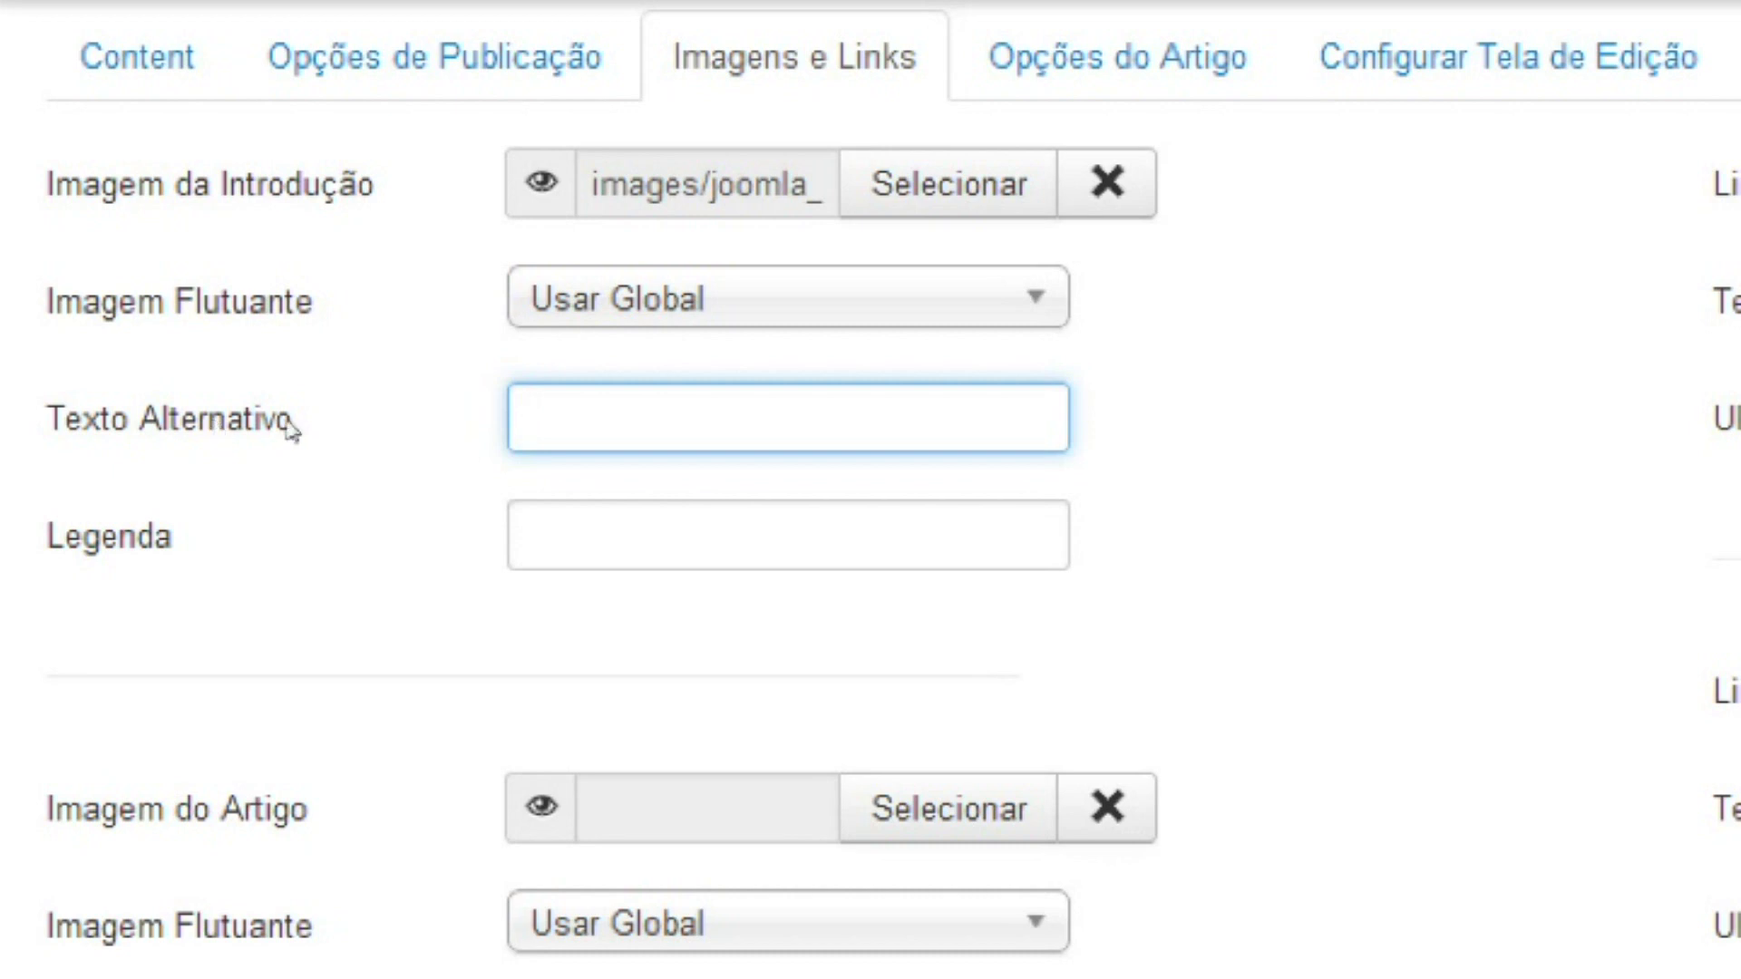
type("imagem joomla")
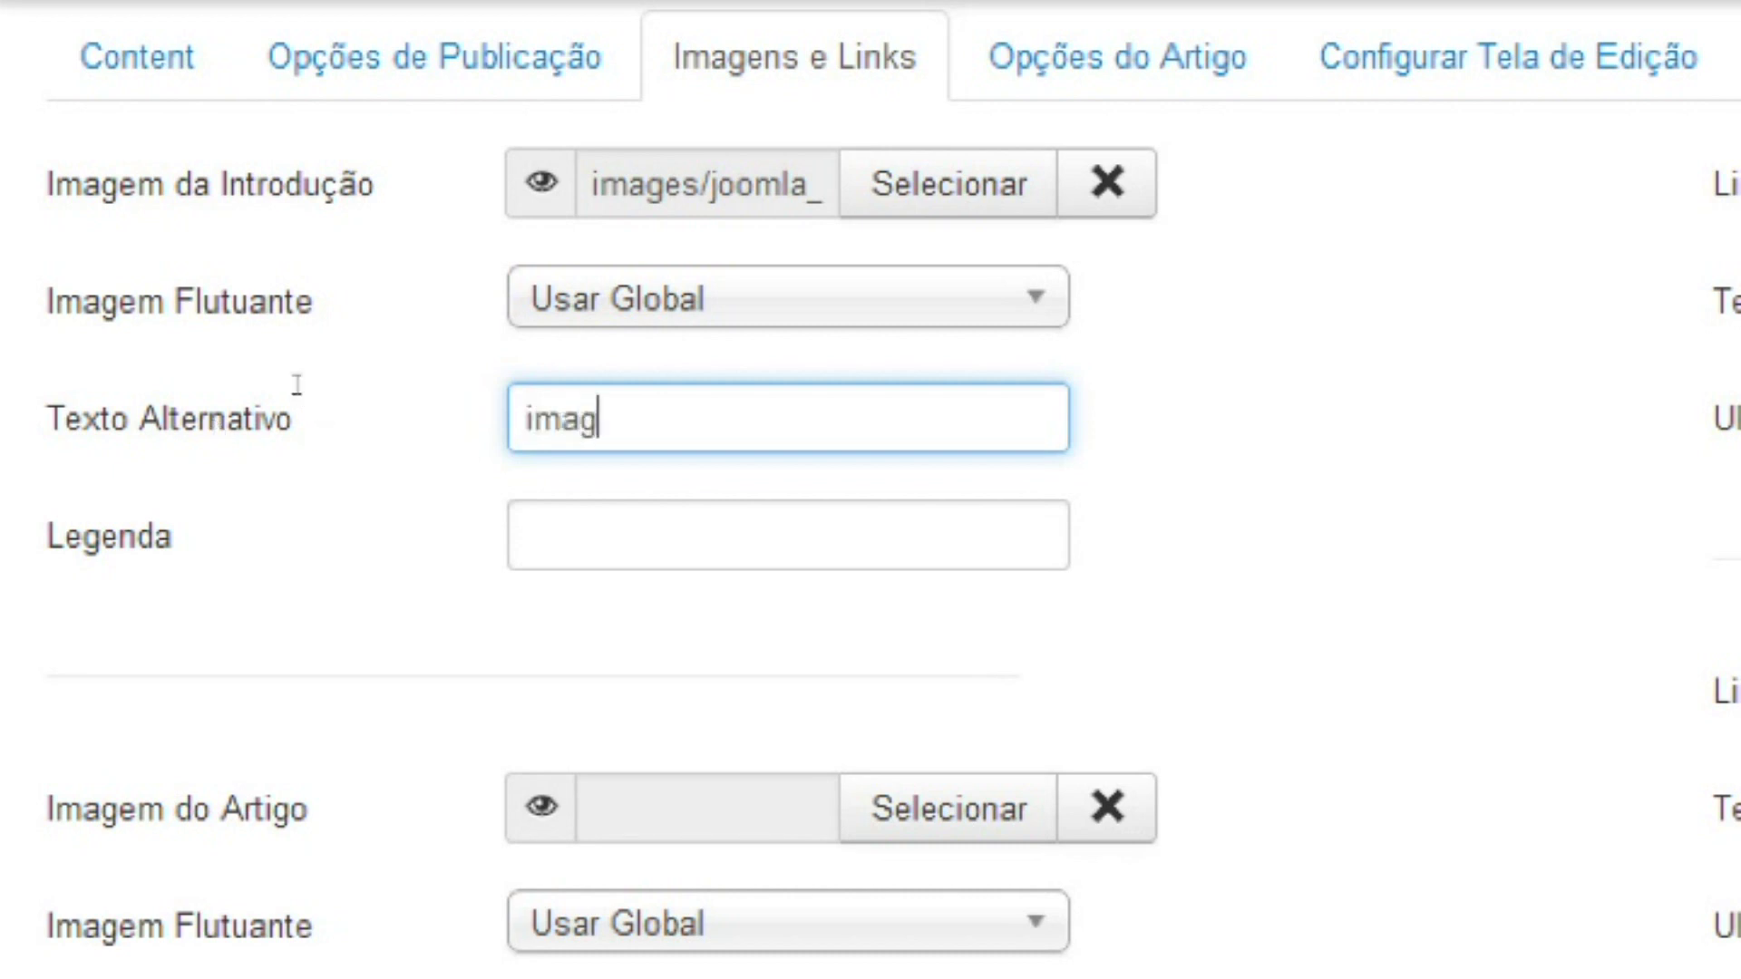
key("Tab")
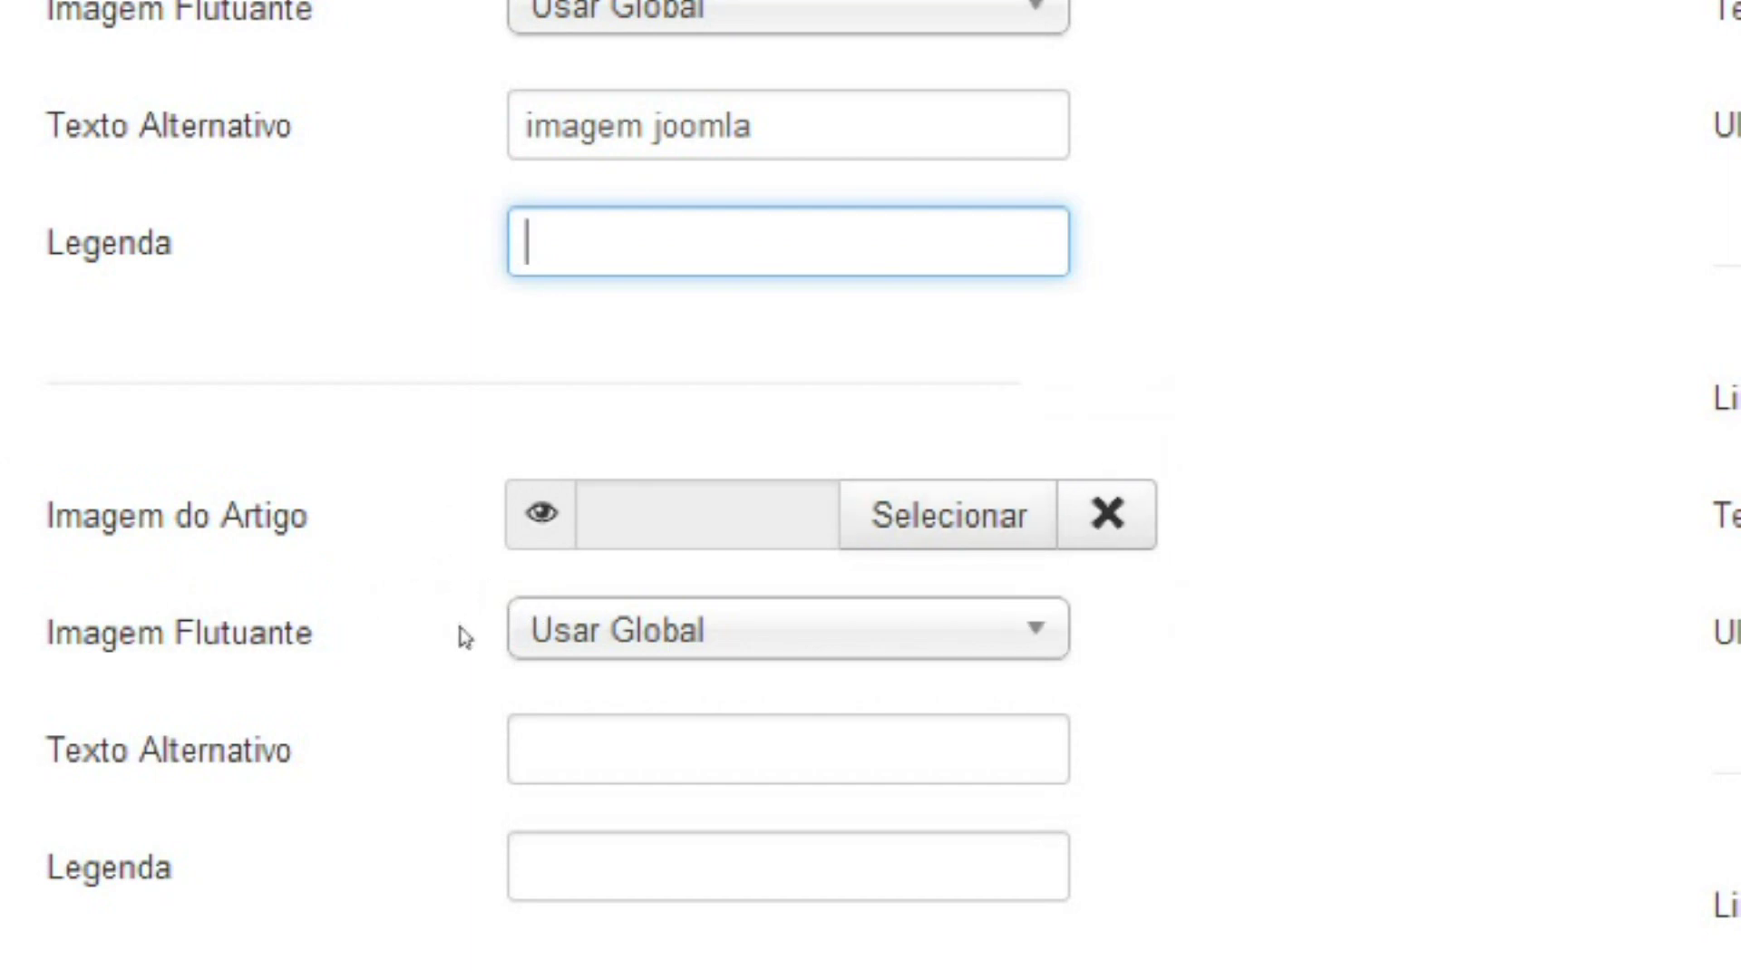
Review the article image fields and the settings for Link A, Link B and Link C
scroll(466, 632, "up", 3)
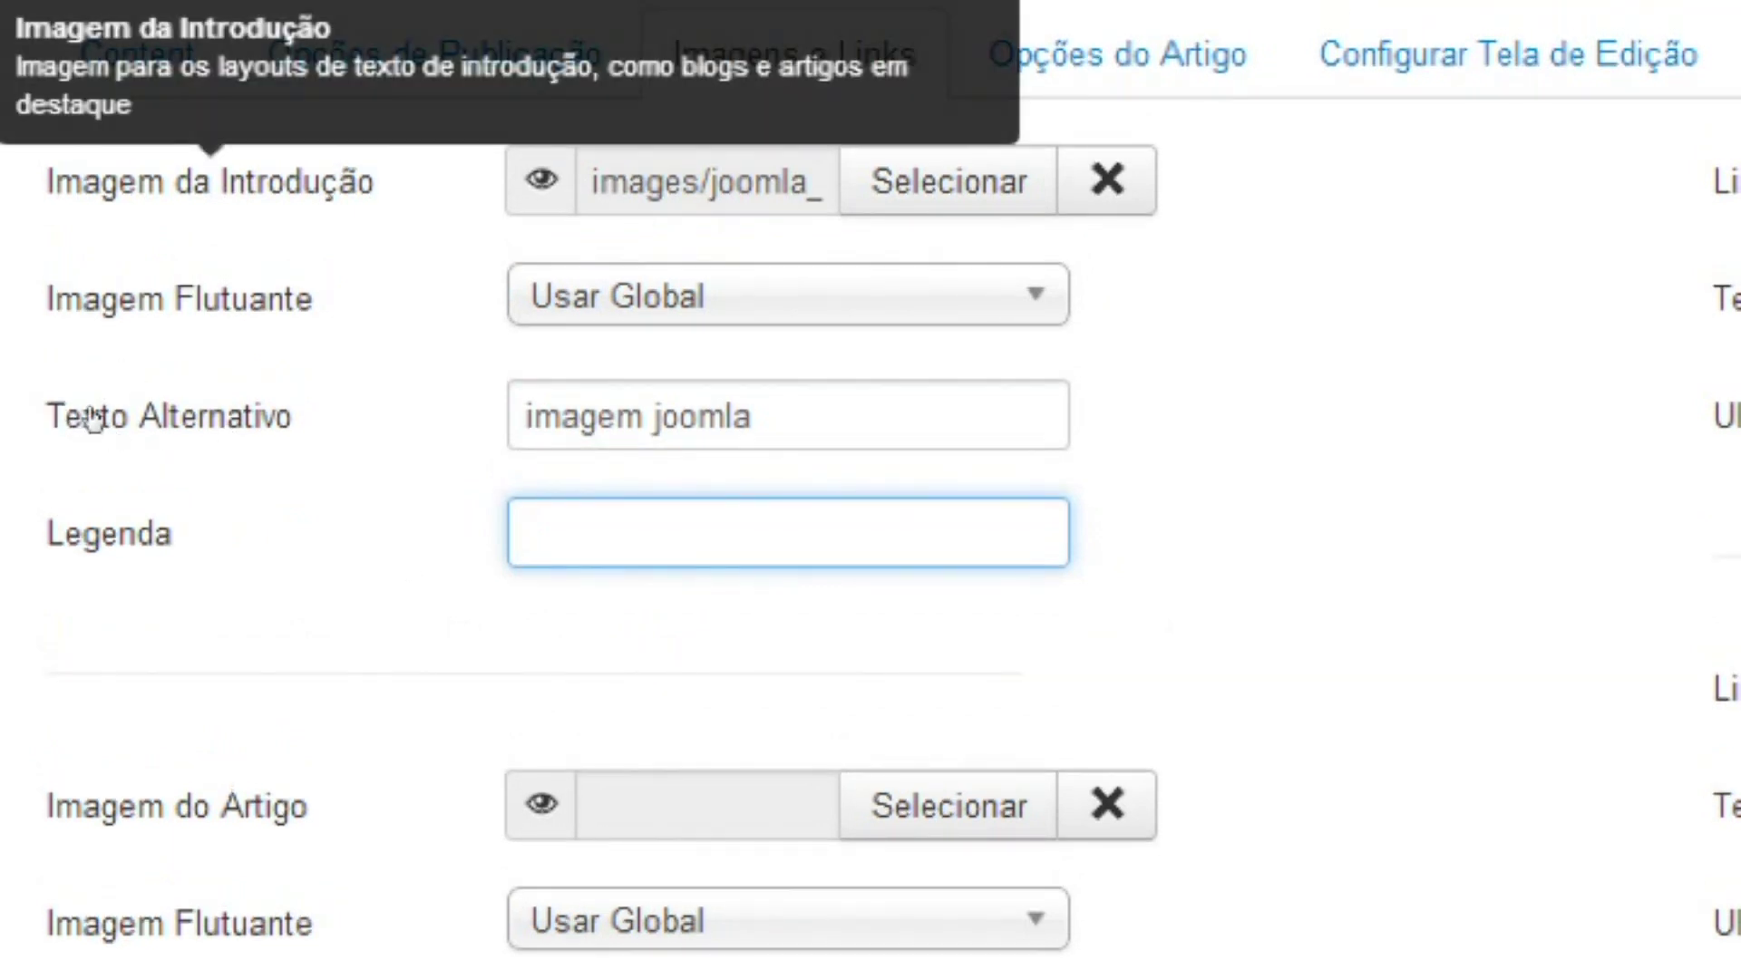
scroll(471, 526, "down", 4)
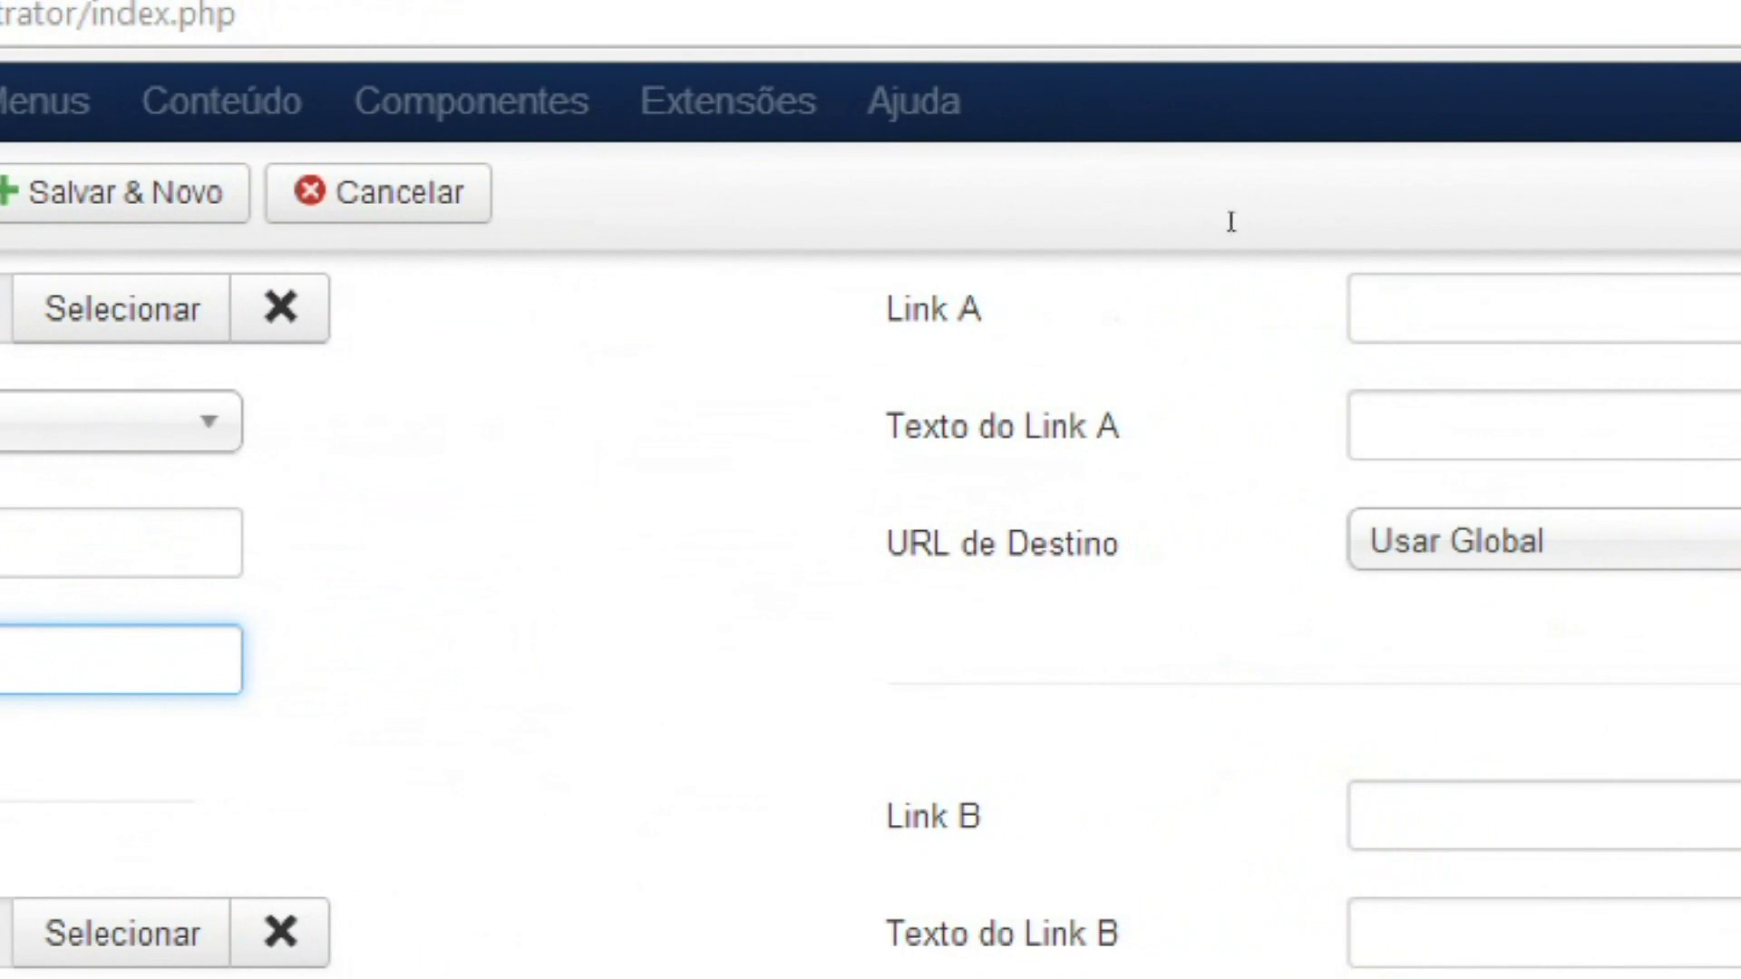
key("super")
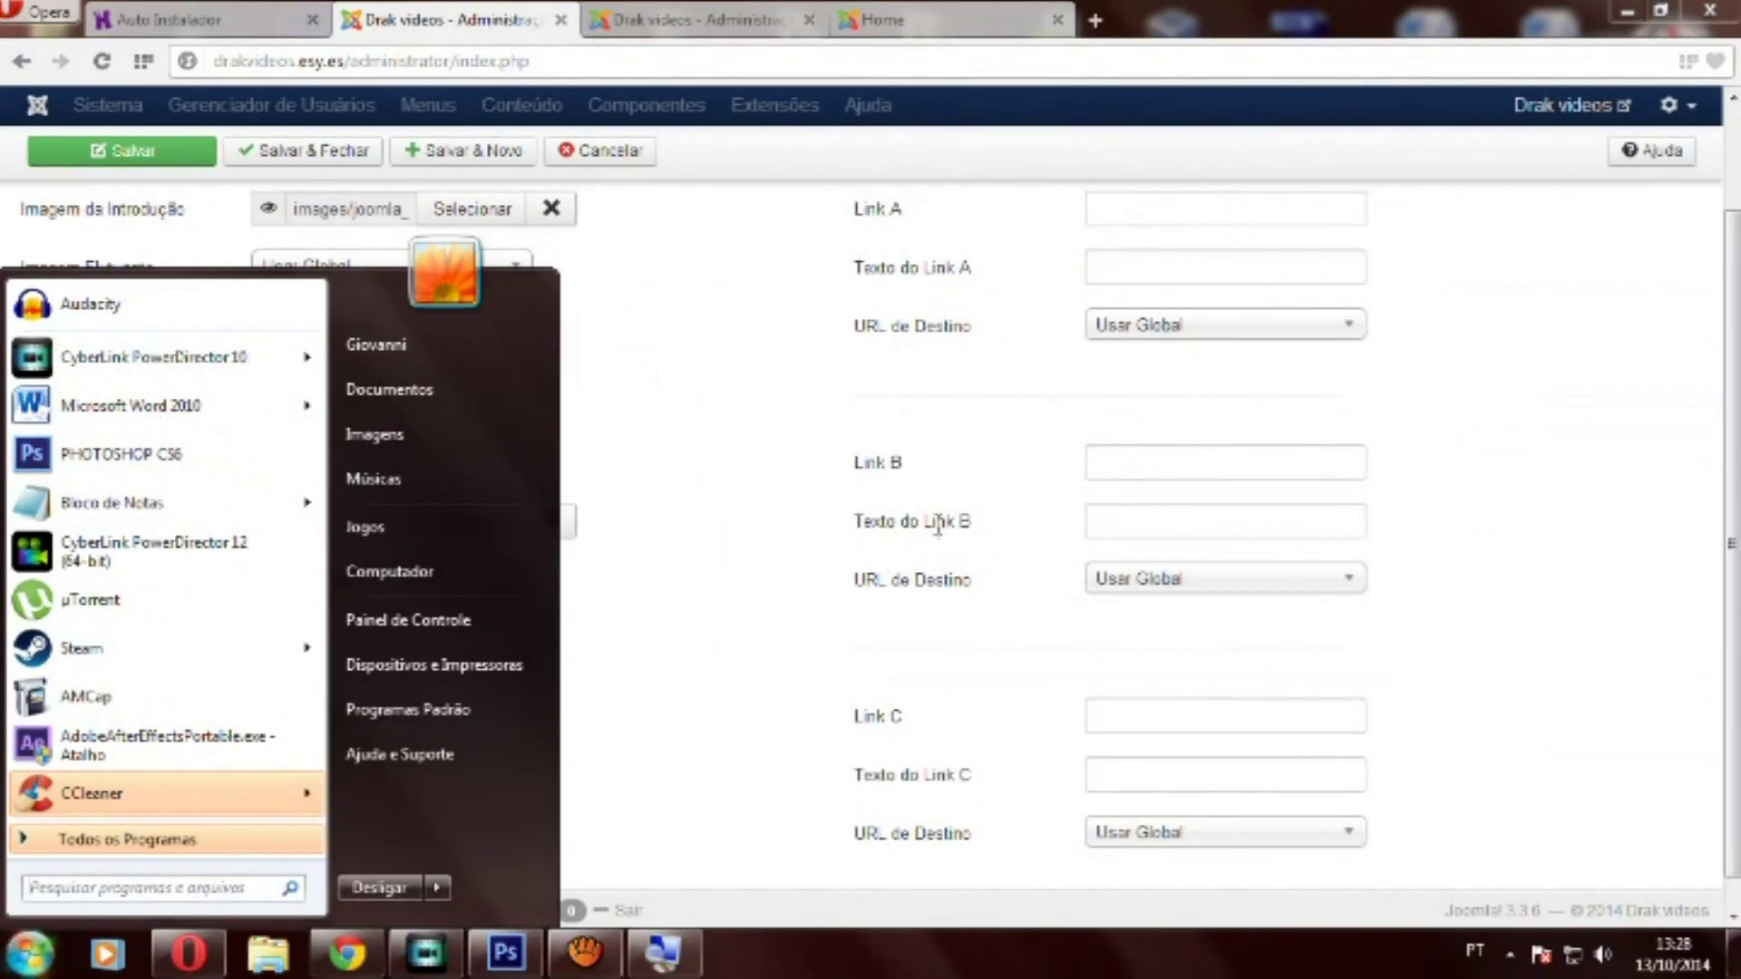
left_click(737, 549)
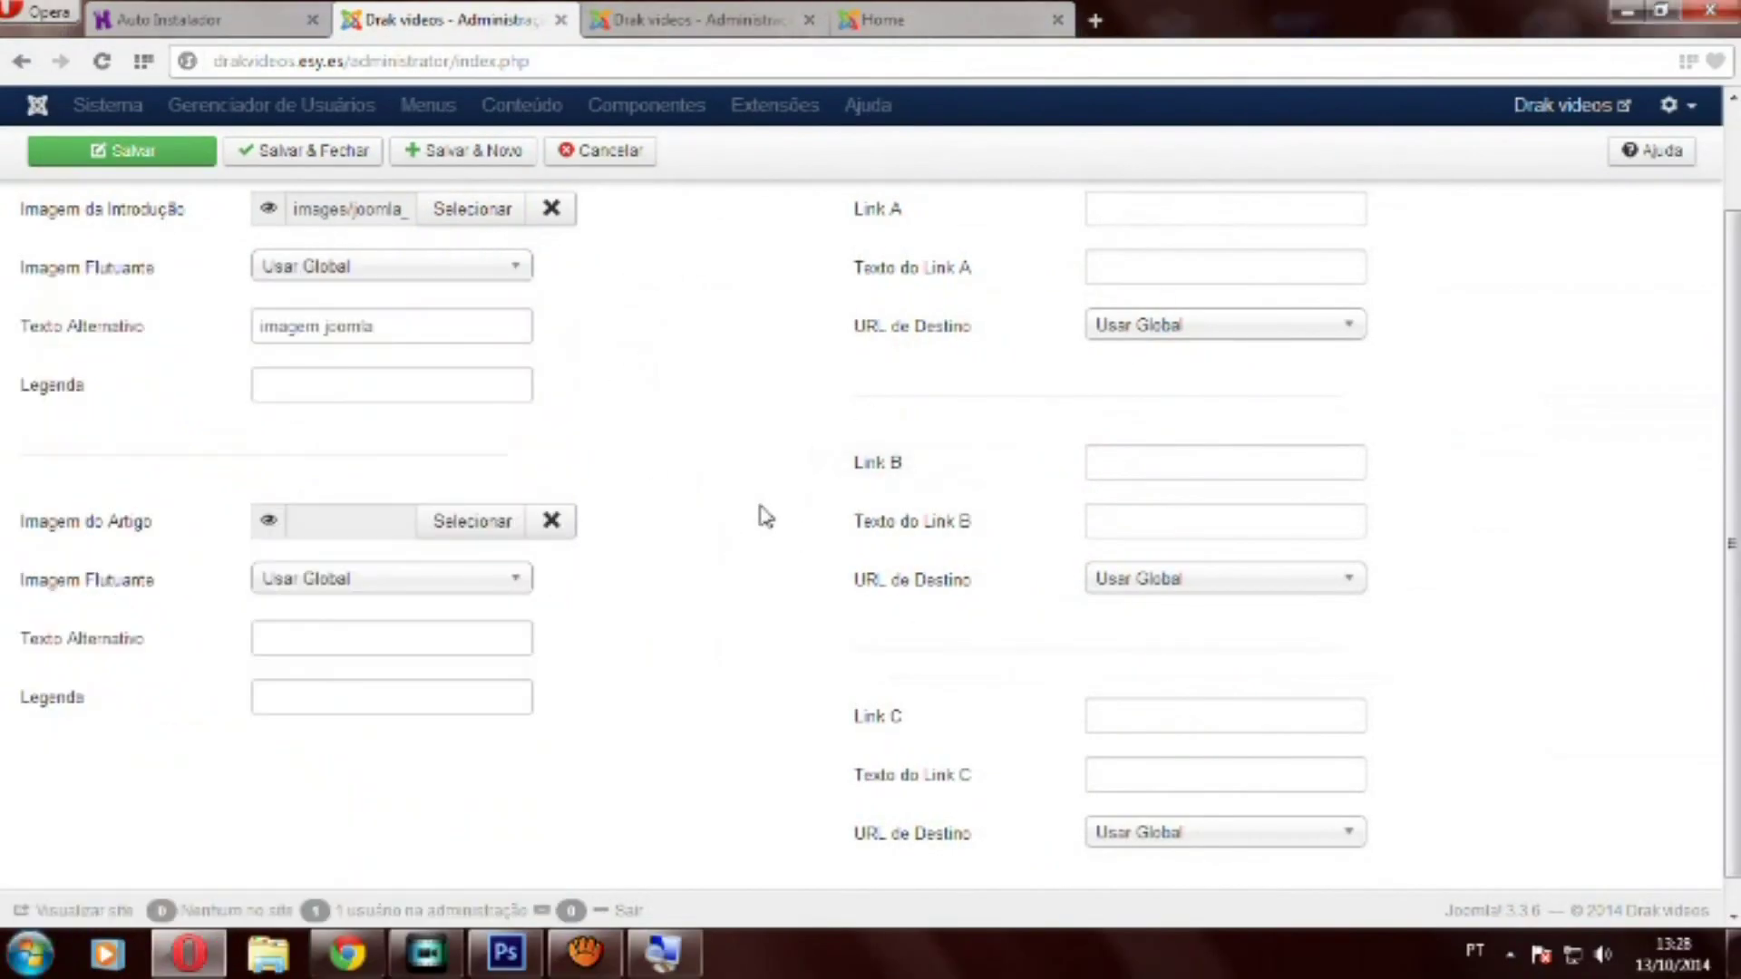
scroll(667, 558, "up", 3)
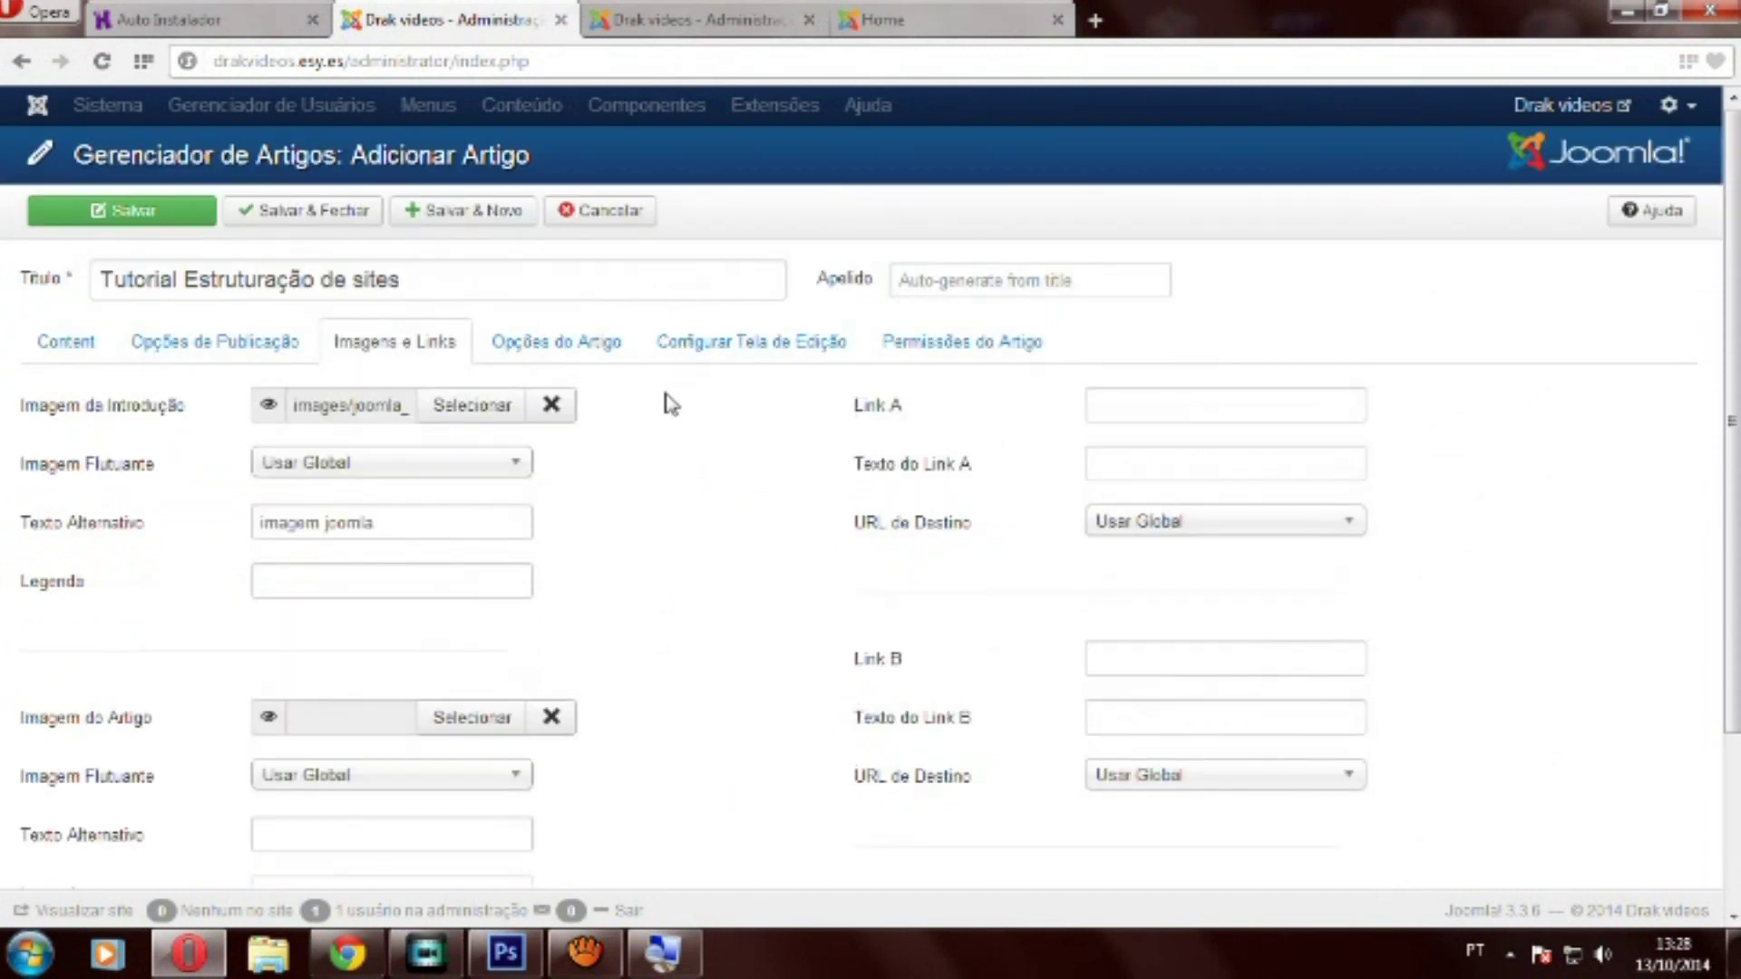
Open the article's display options and choose Usar Global for the Título setting
left_click(571, 358)
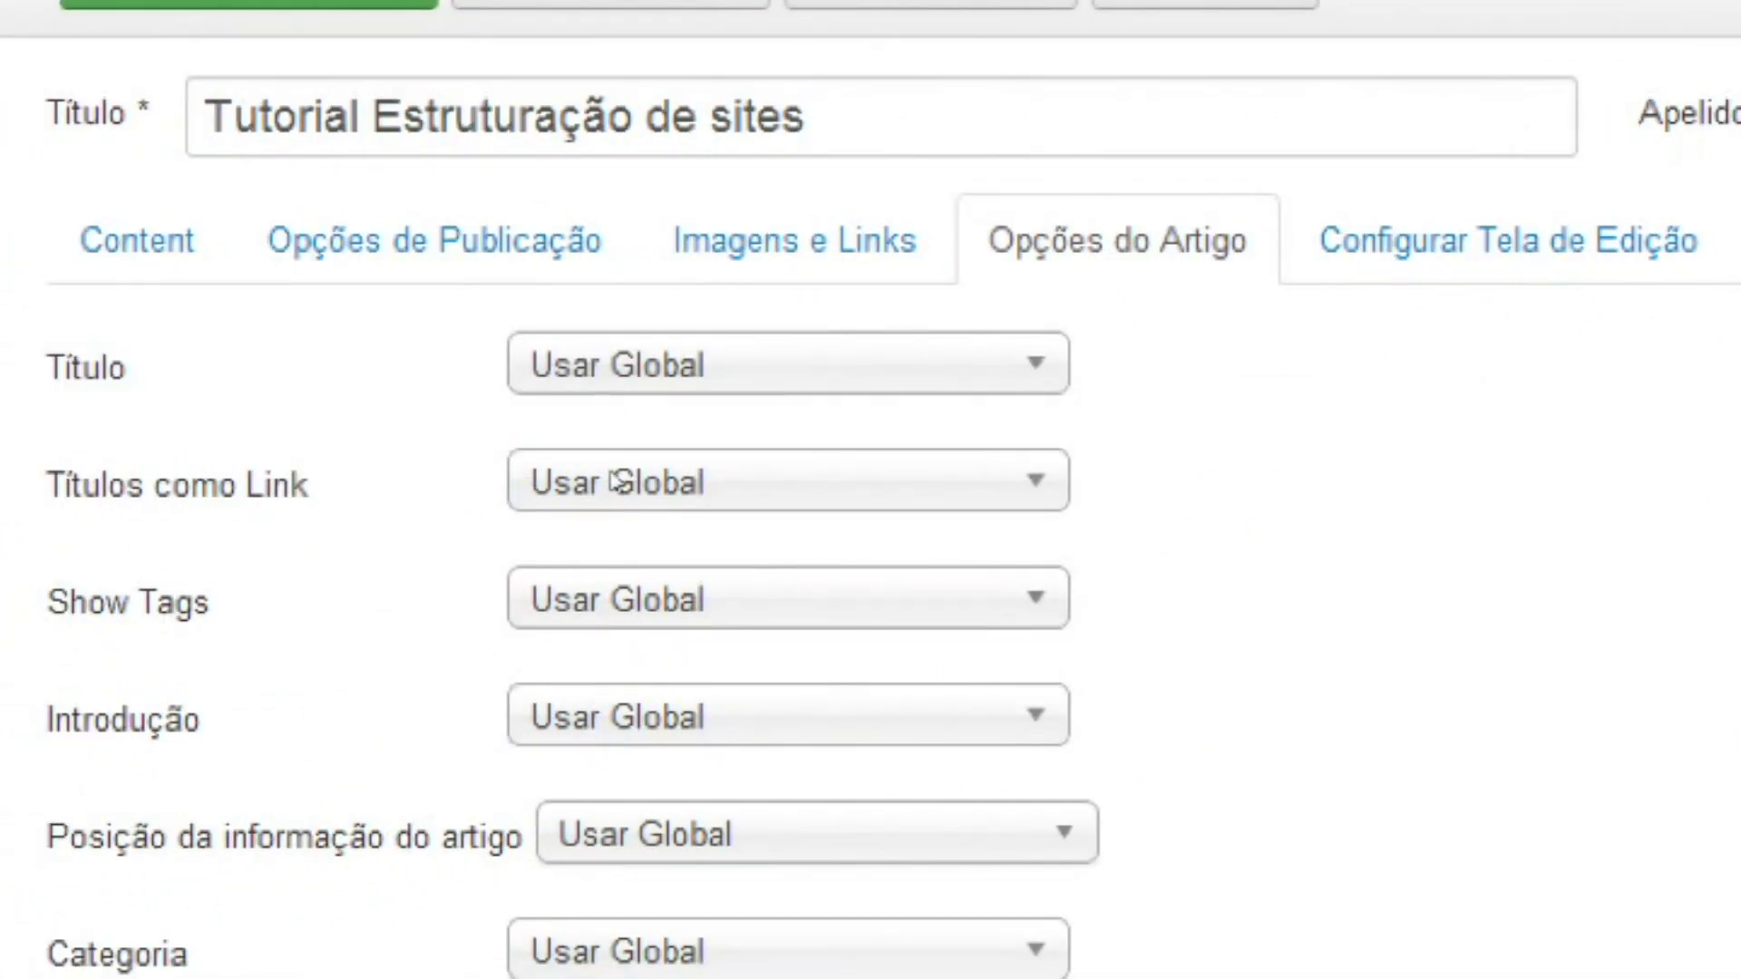
left_click(512, 390)
left_click(504, 406)
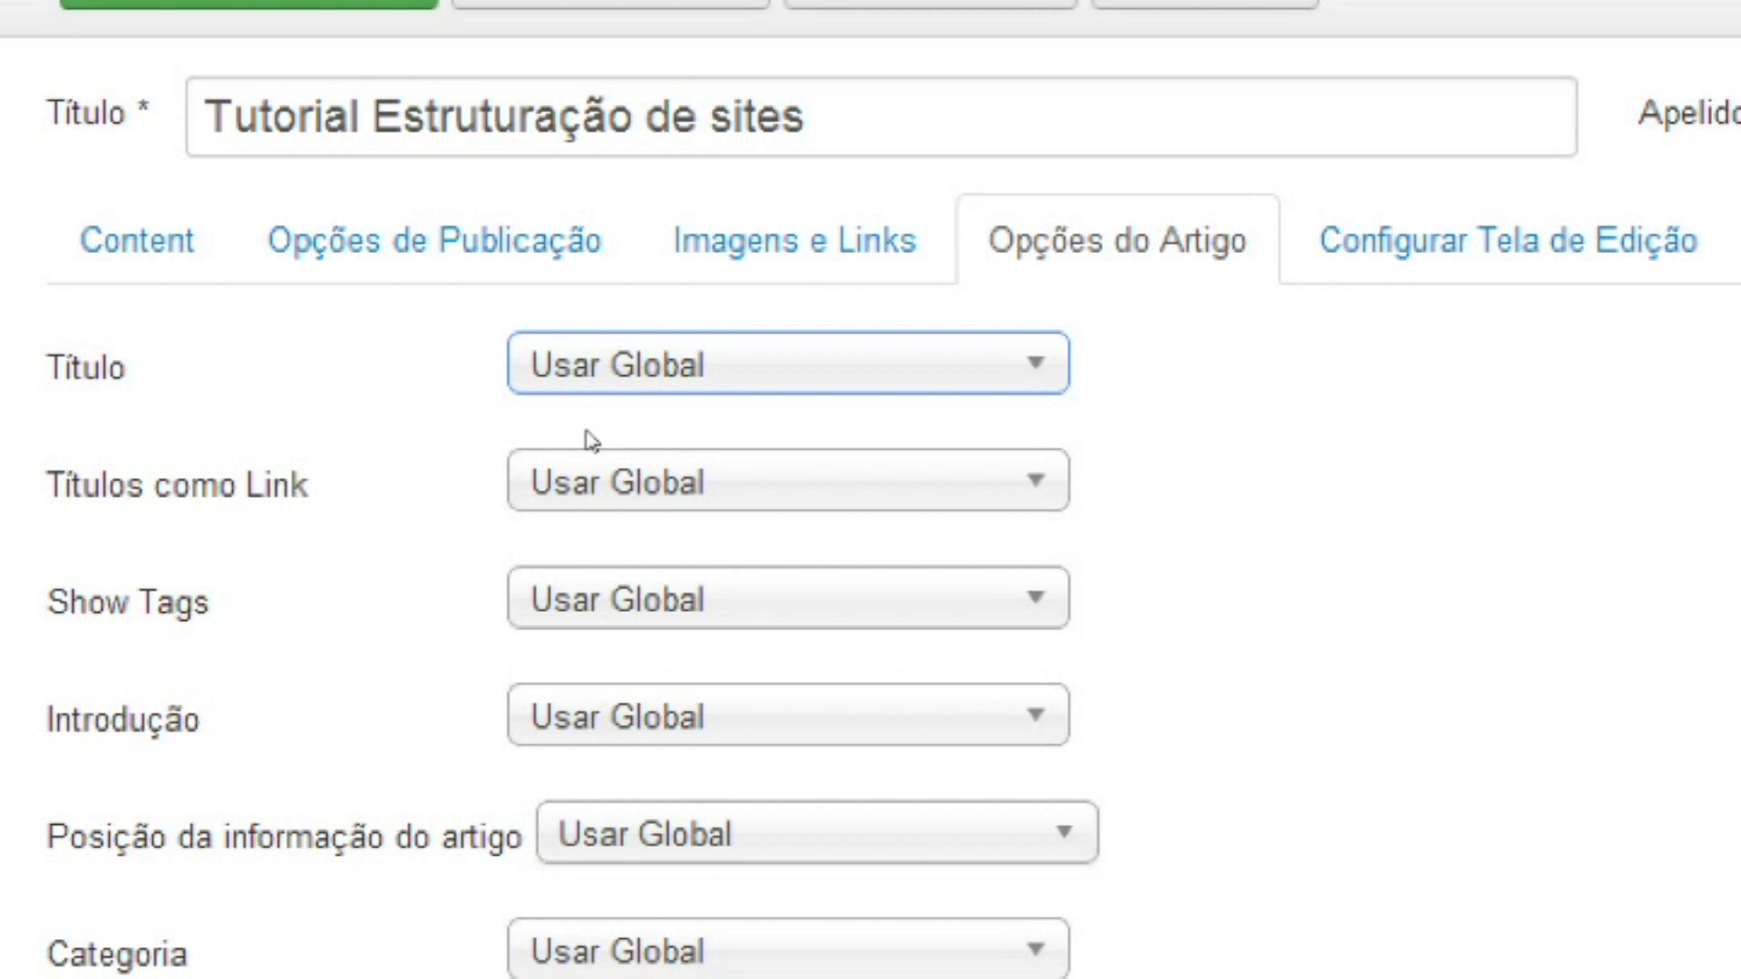
key("alt+Down")
key("Escape")
key("alt+Down")
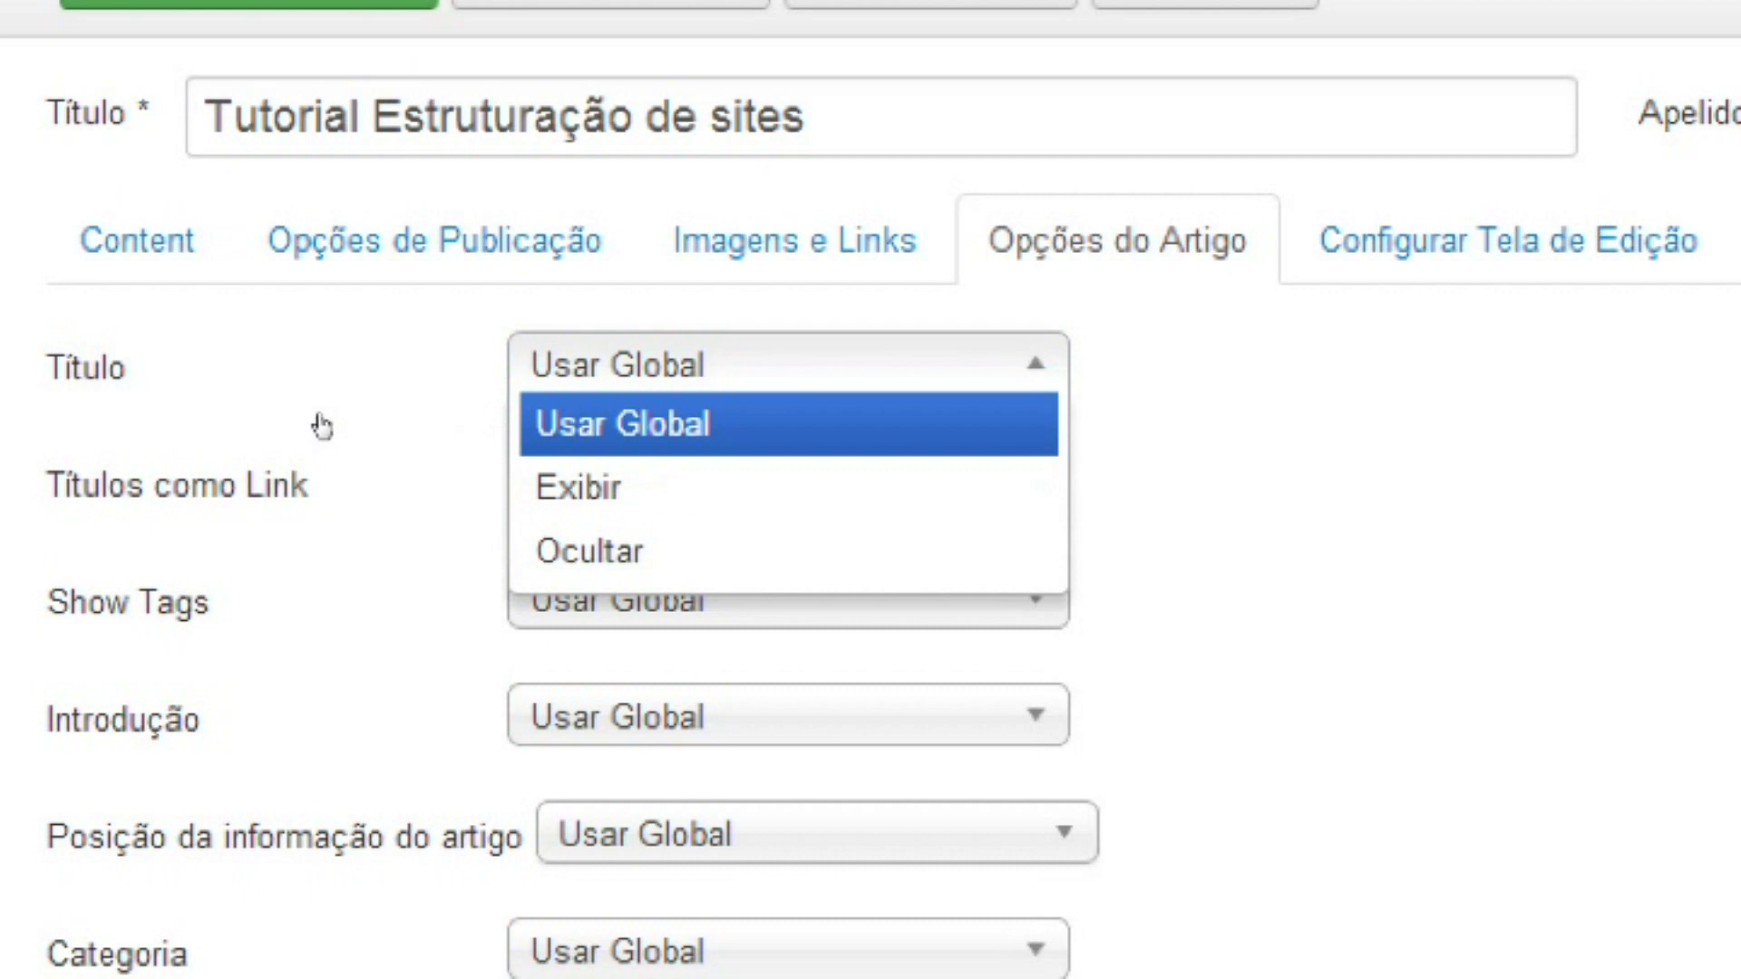
left_click(642, 426)
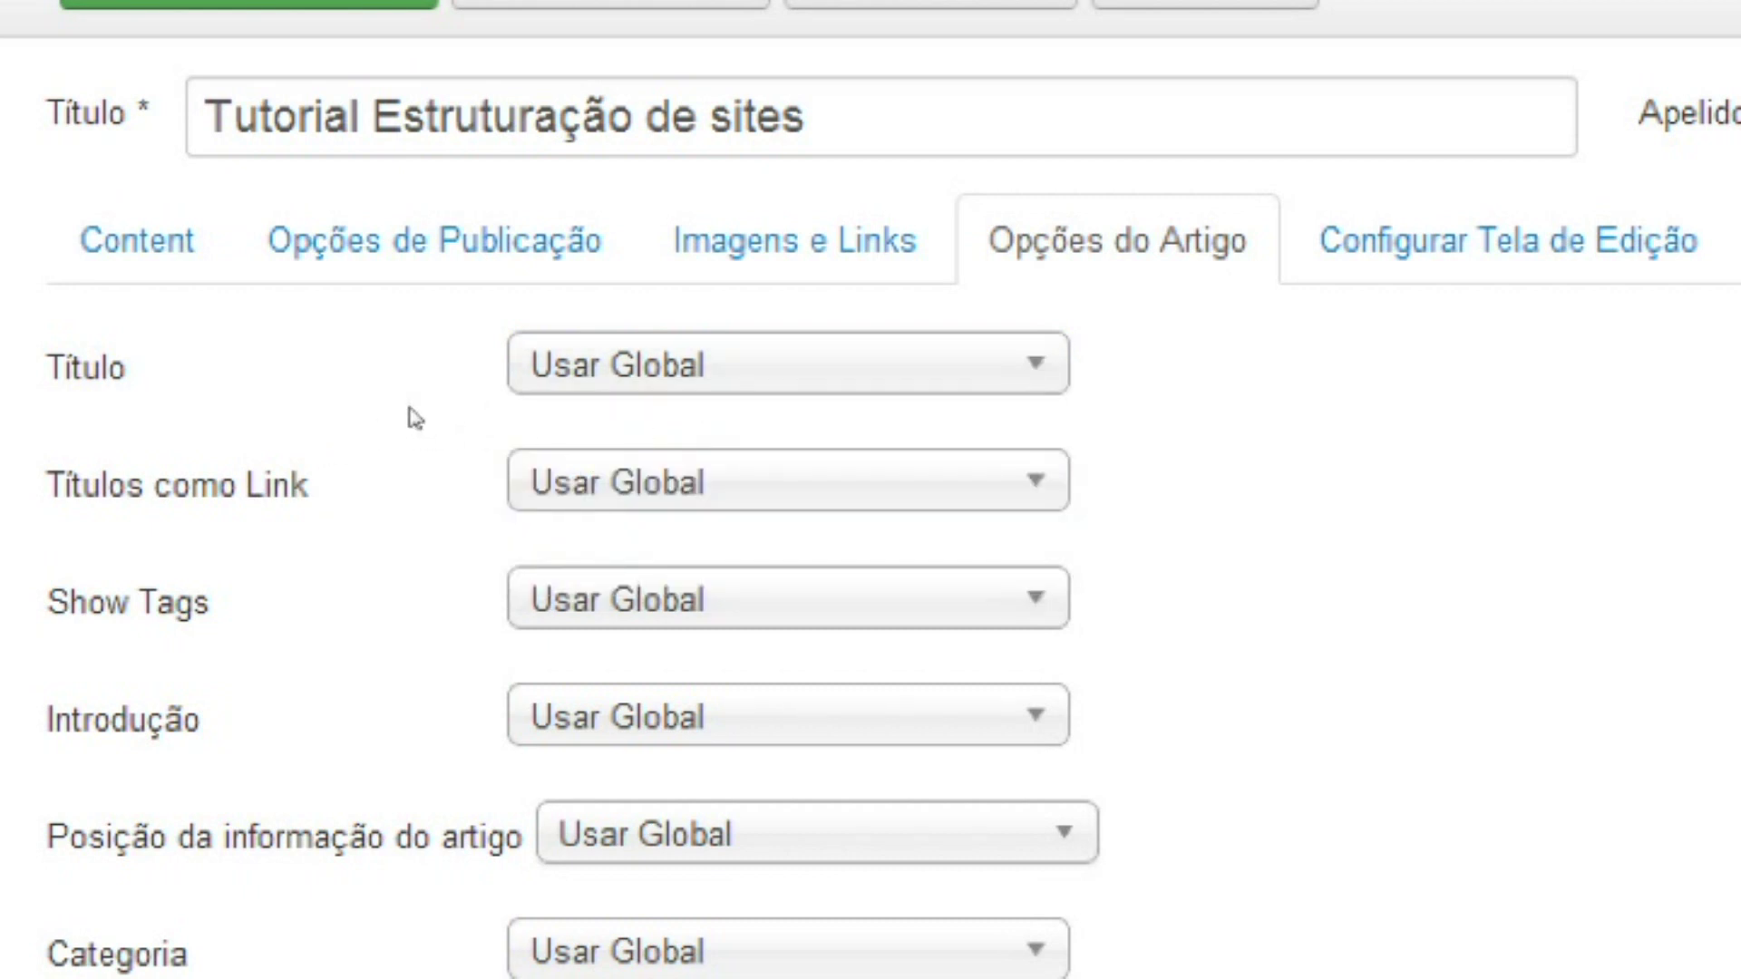
Review the choices offered for Título and Títulos como Link without changing either setting
key("alt+Down")
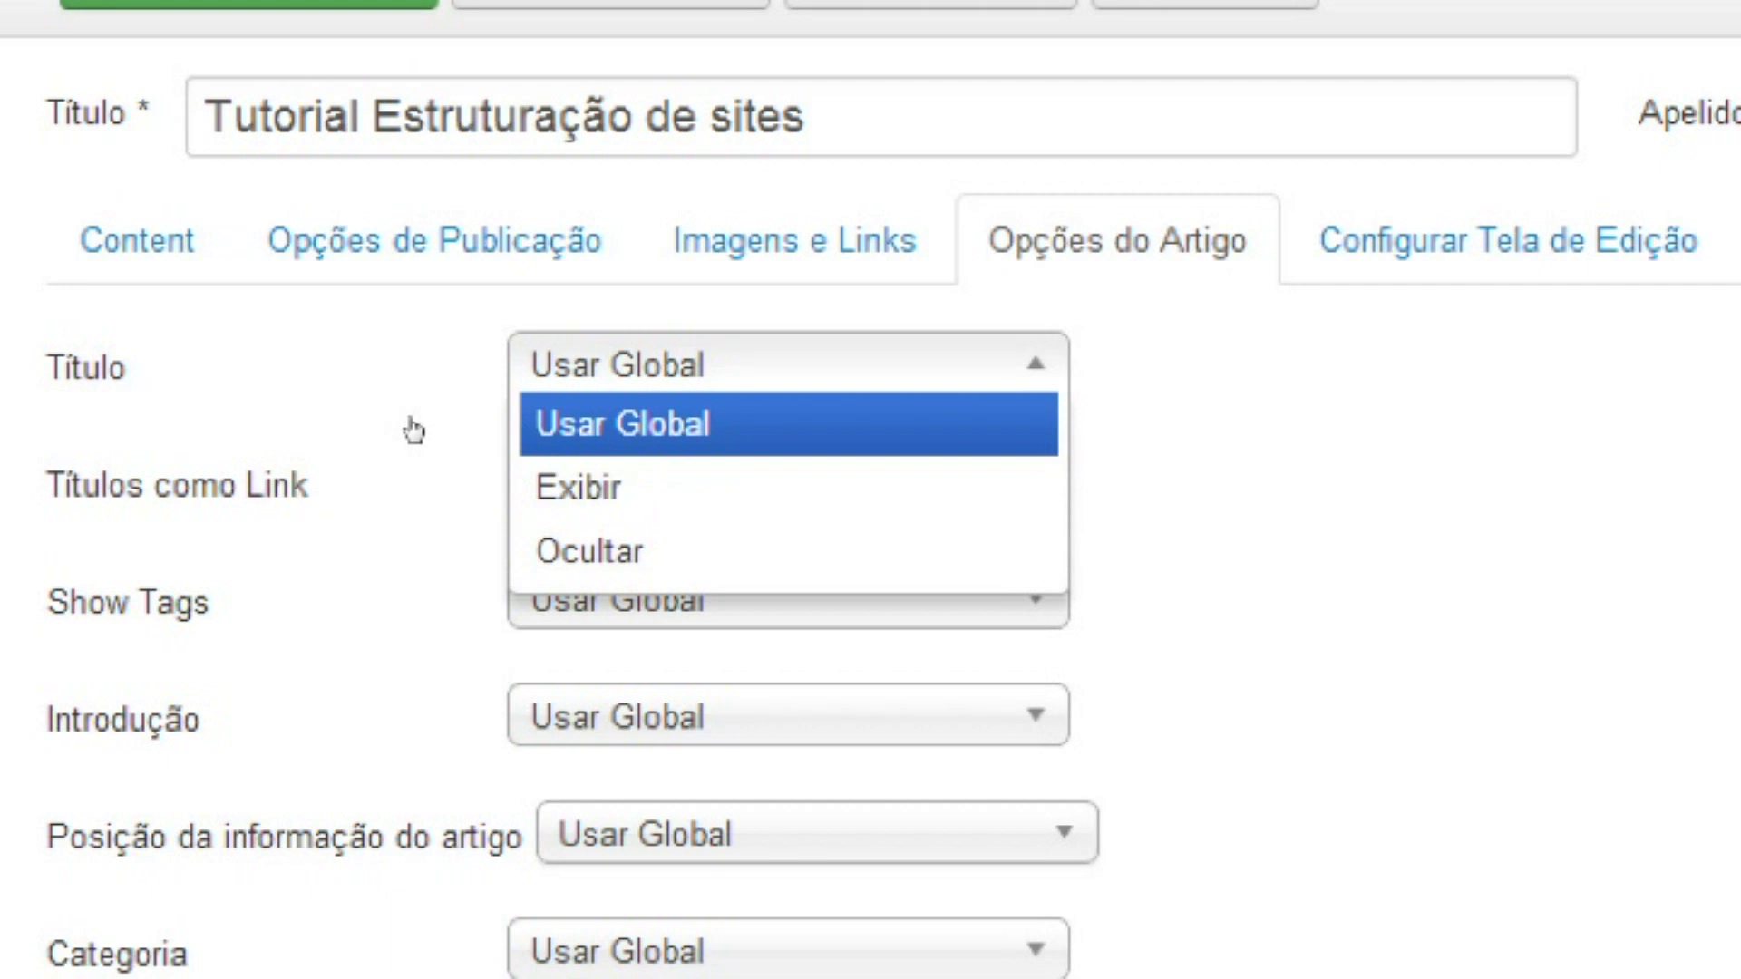
key("Down")
key("Down")
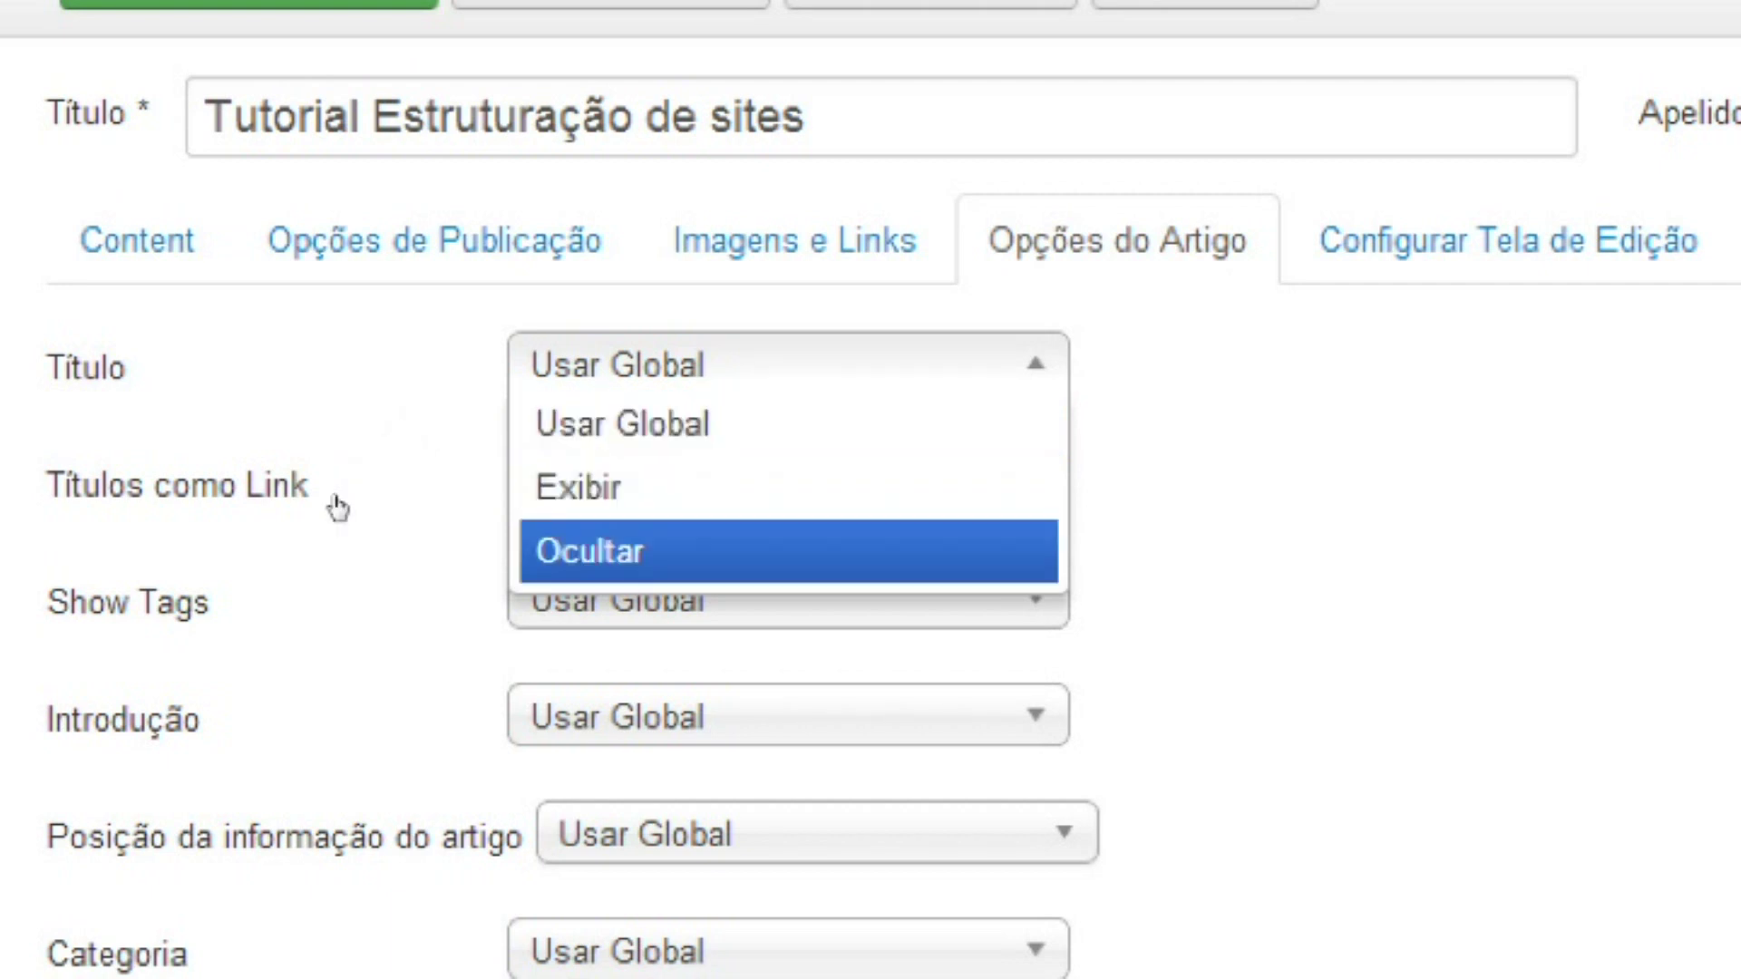
key("Escape")
key("Tab")
key("alt+Down")
key("Down")
key("Down")
key("Up")
key("Escape")
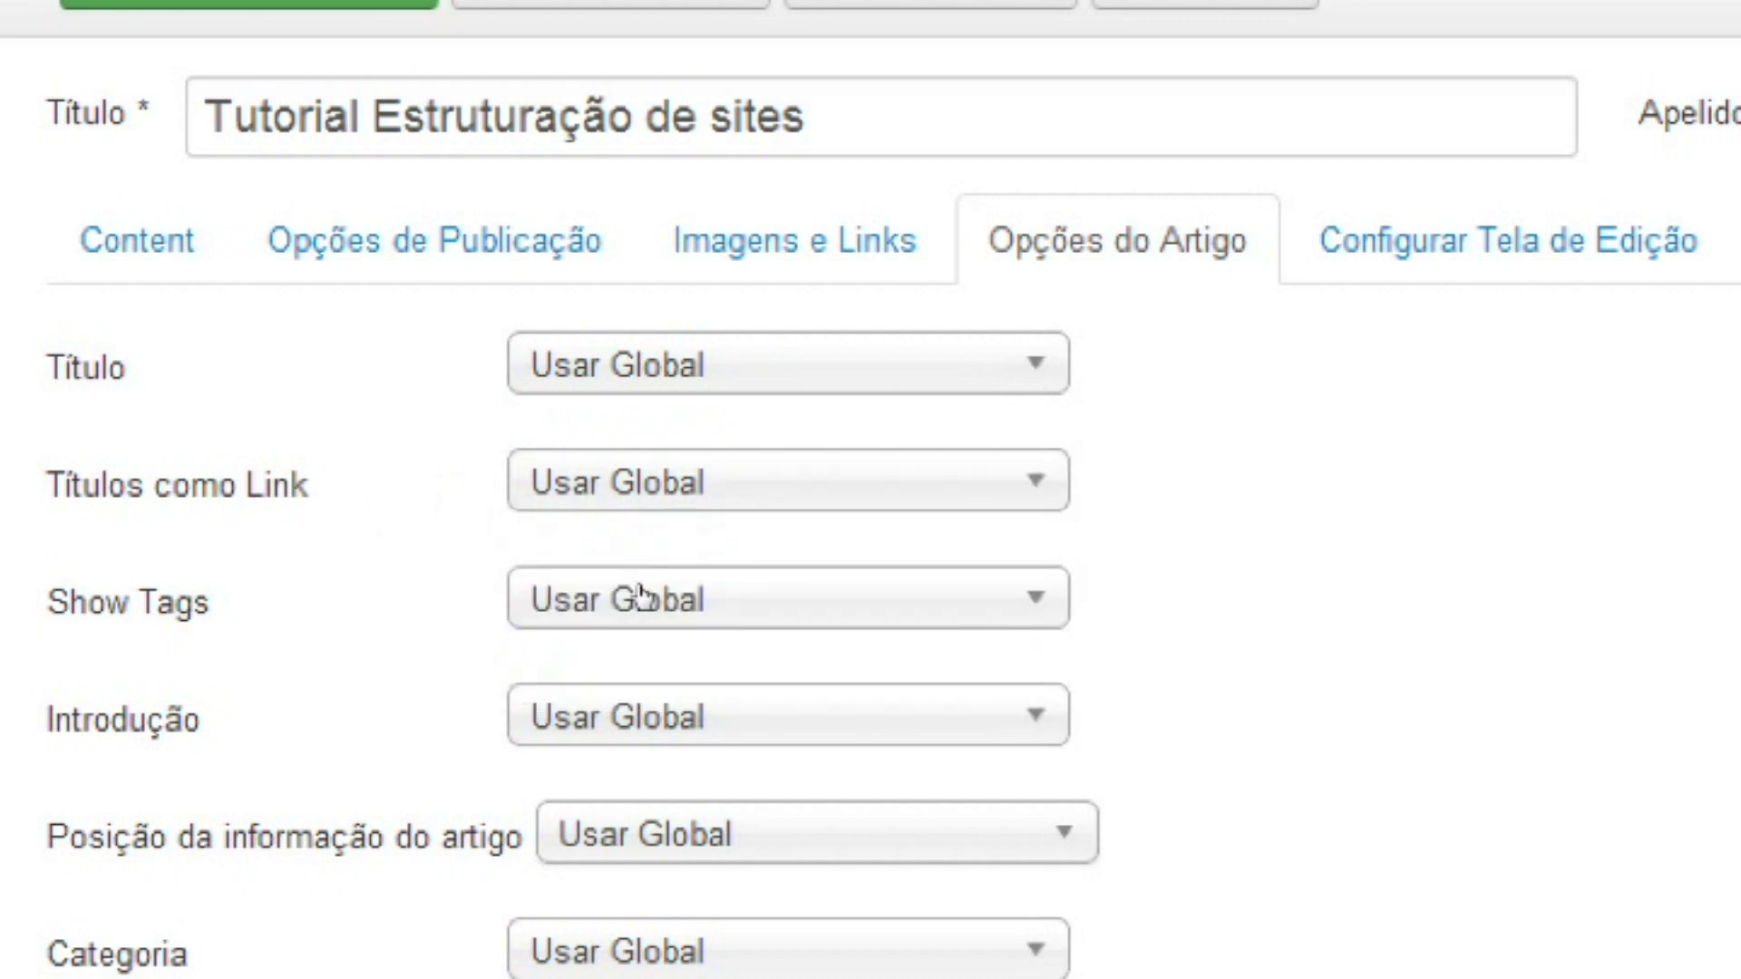
Look over the remaining article display options and open the article's permission settings for user groups
scroll(639, 598, "down", 10)
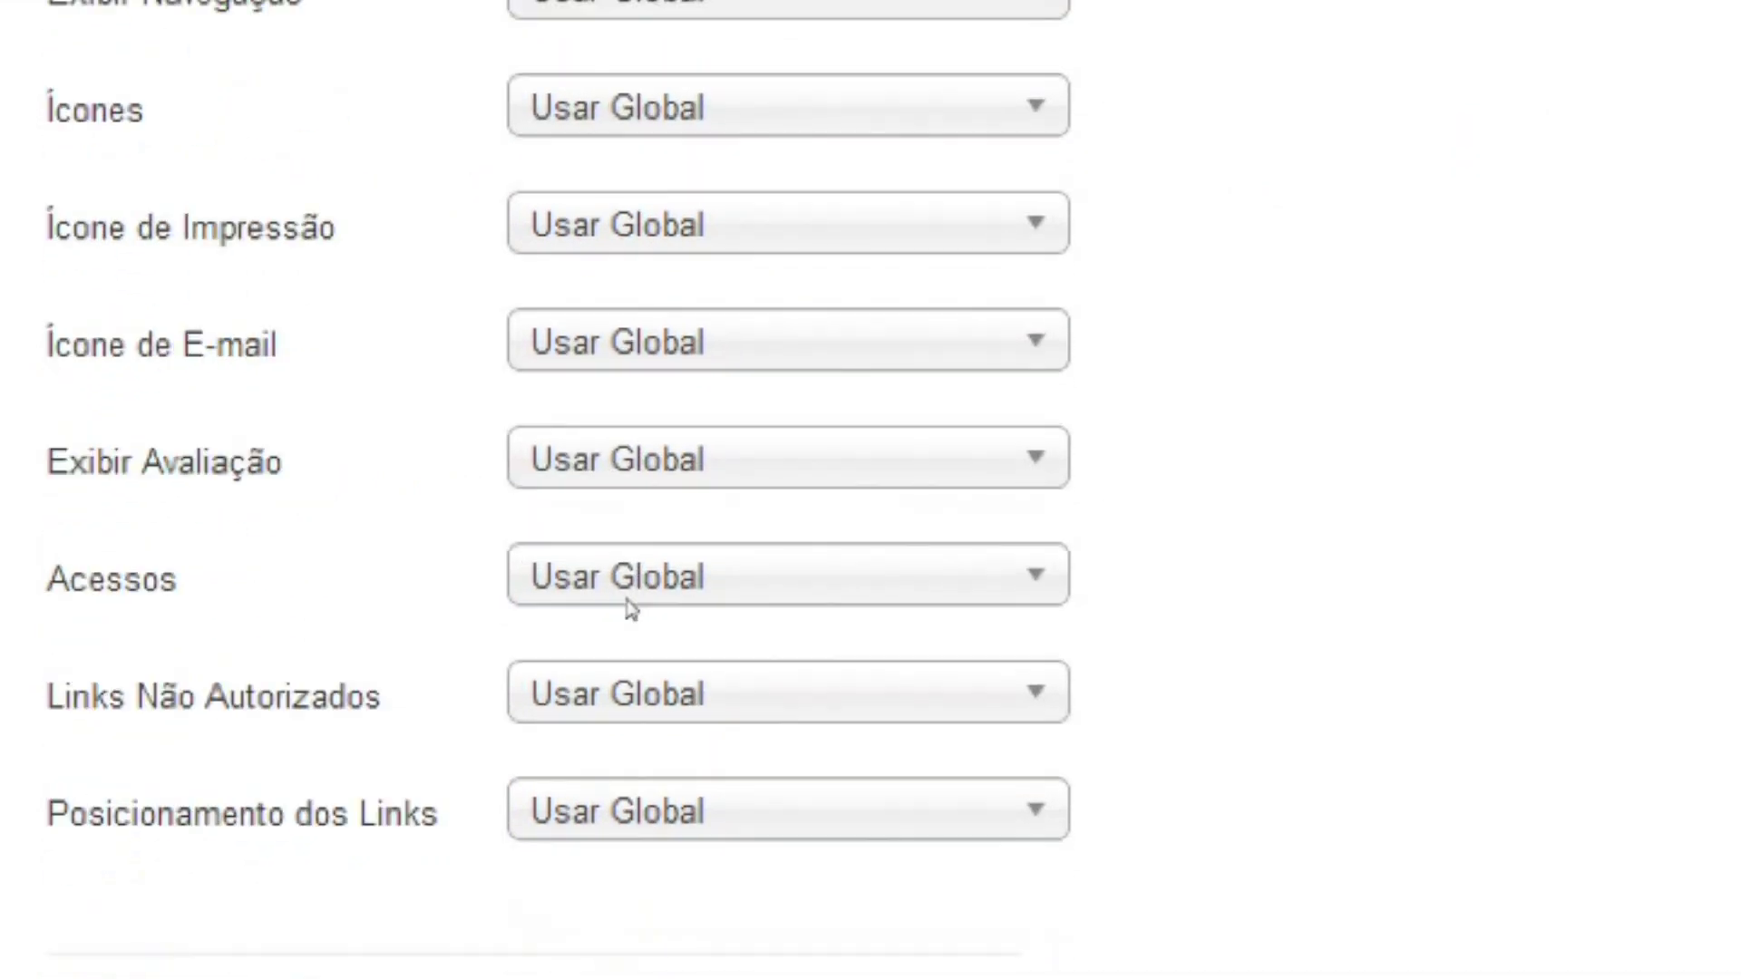
scroll(626, 607, "up", 10)
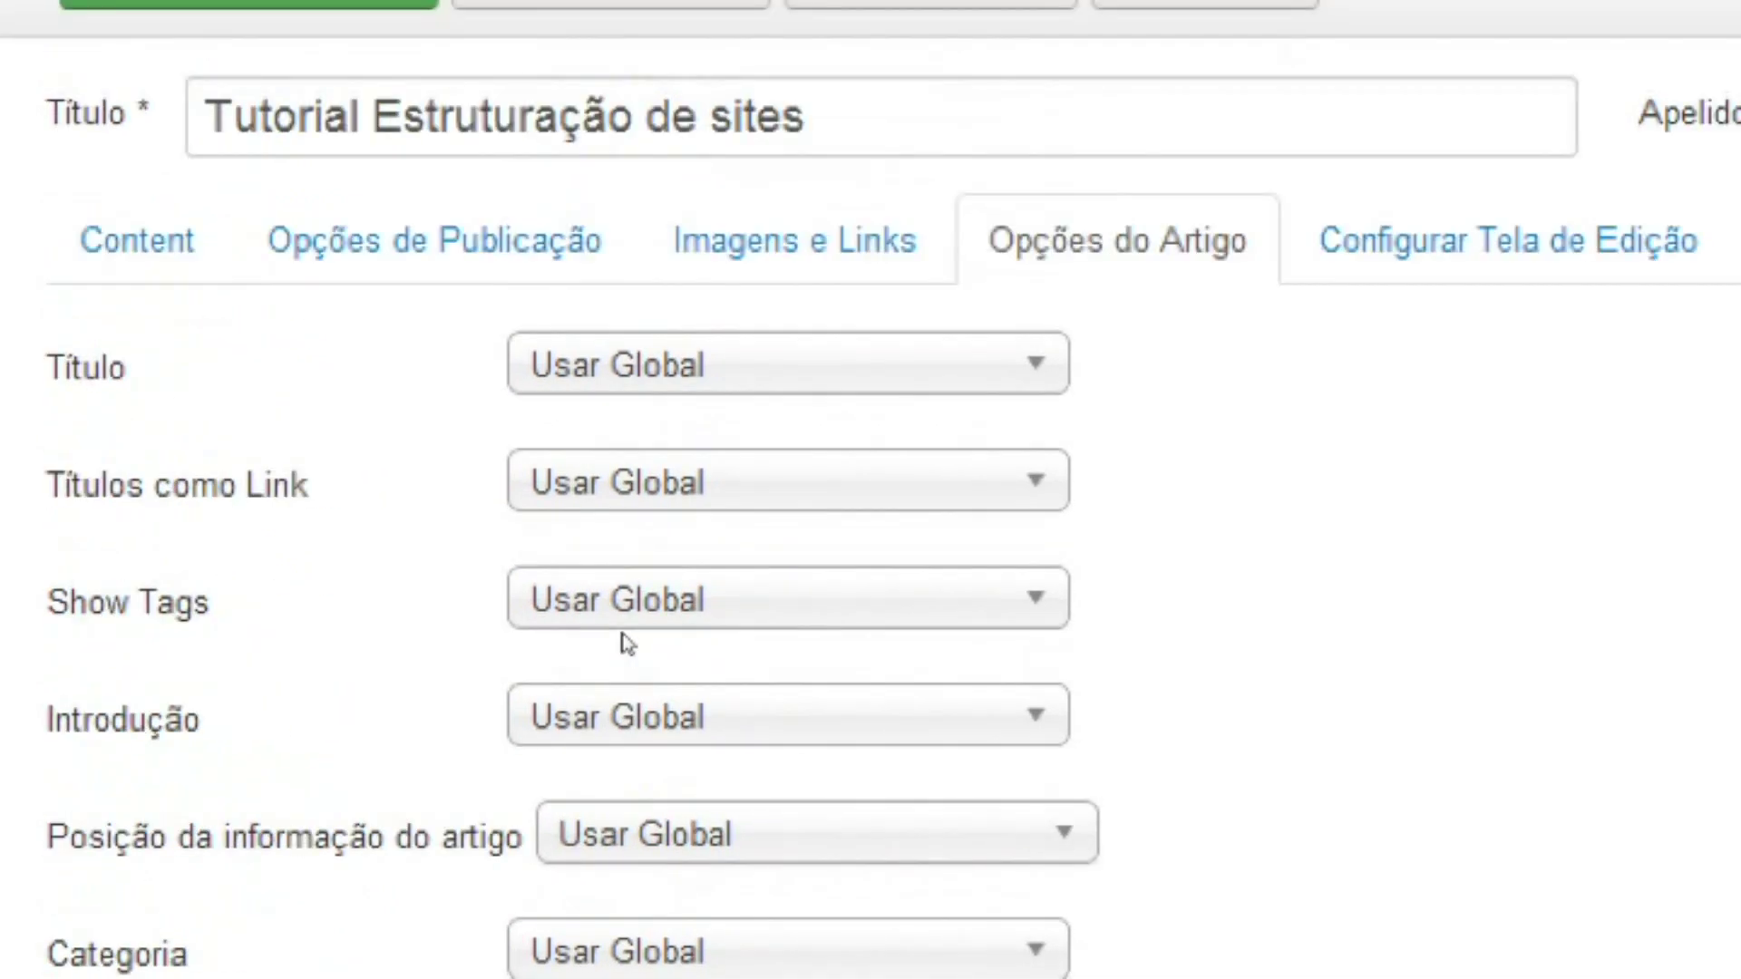
left_click(439, 399)
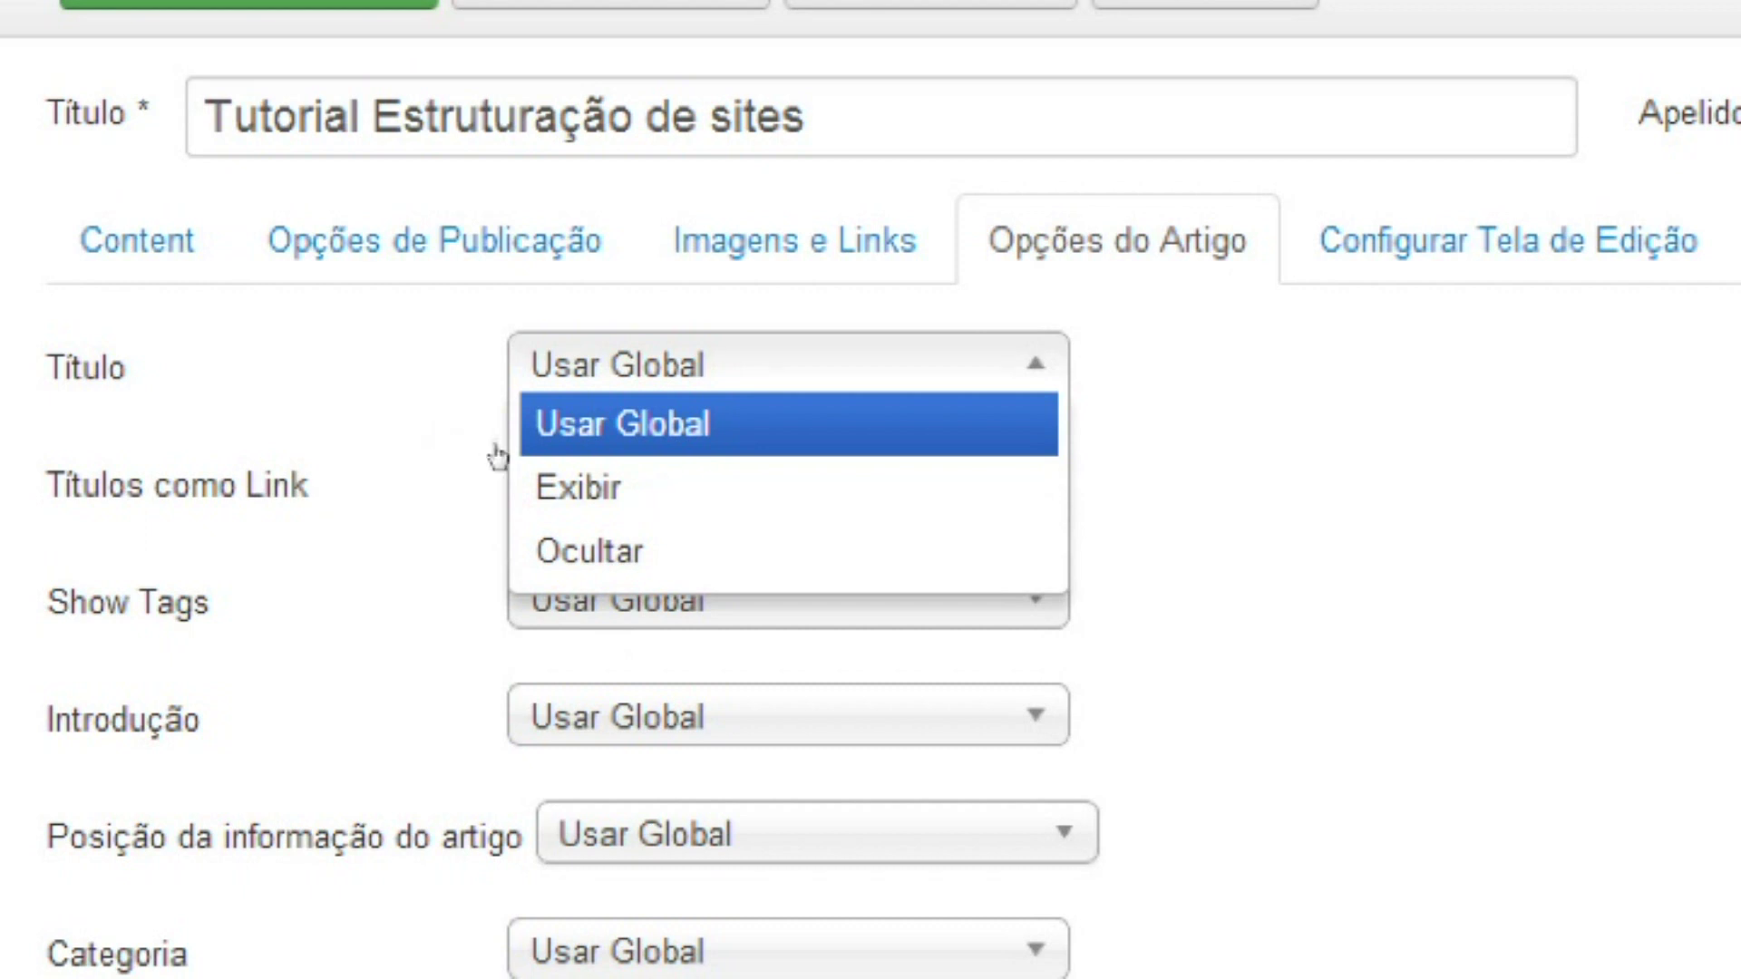
key("Escape")
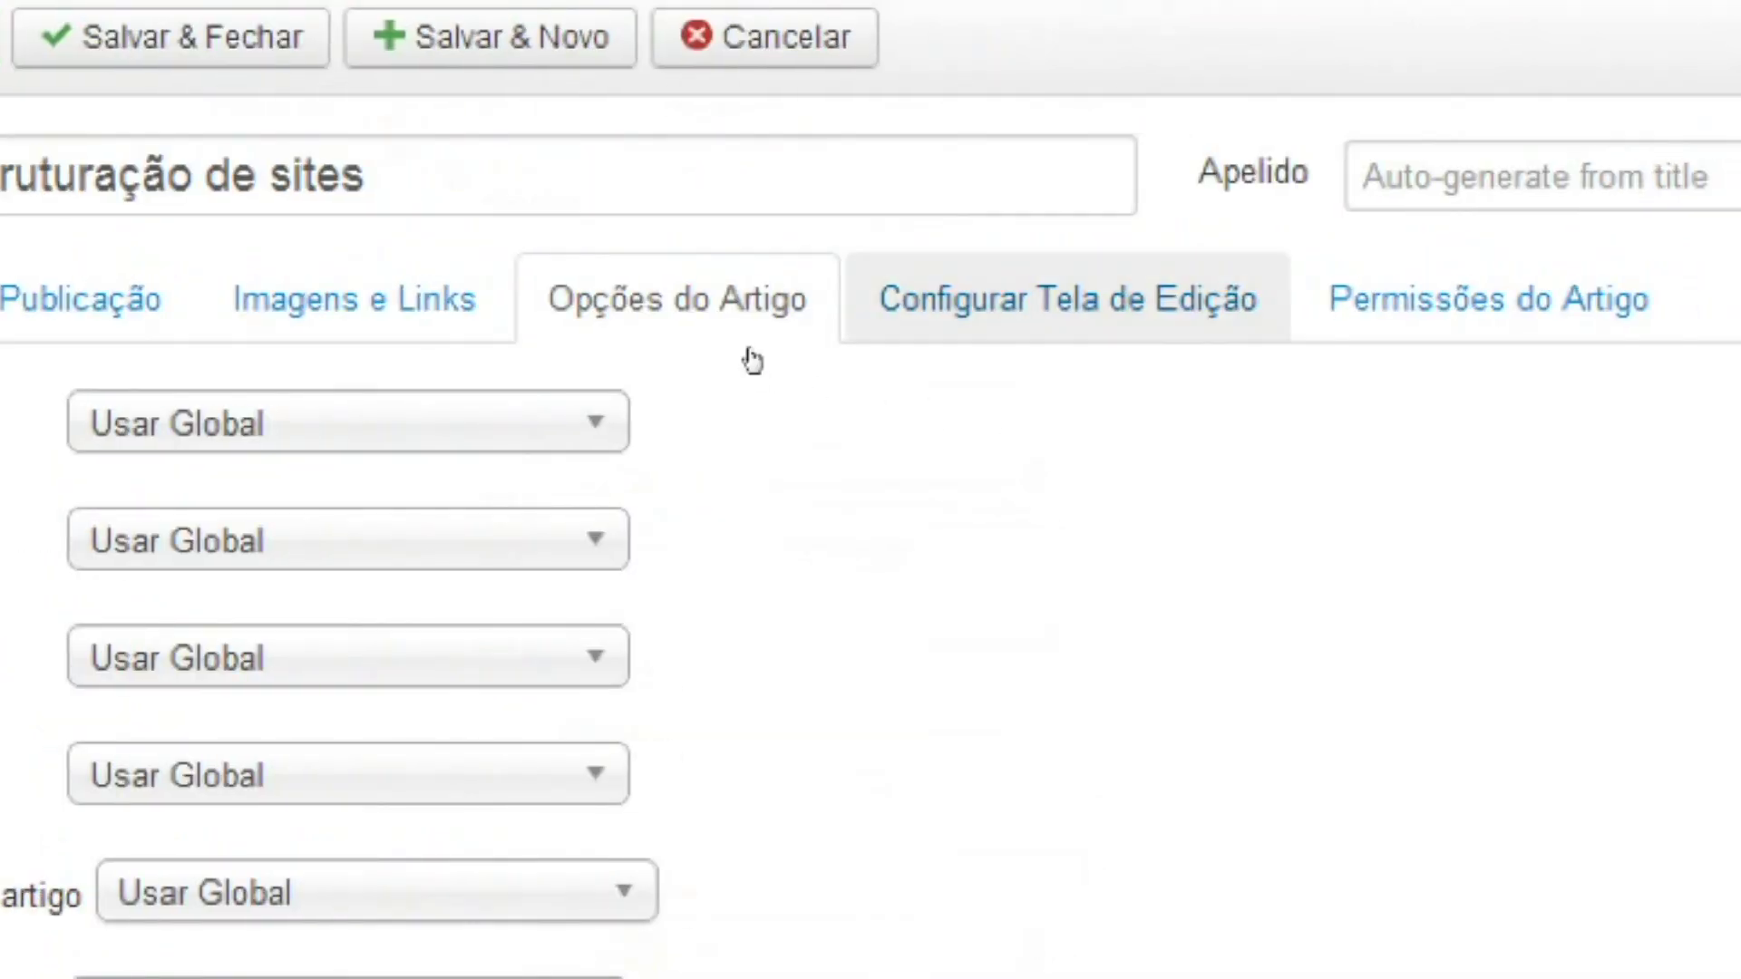
left_click(861, 317)
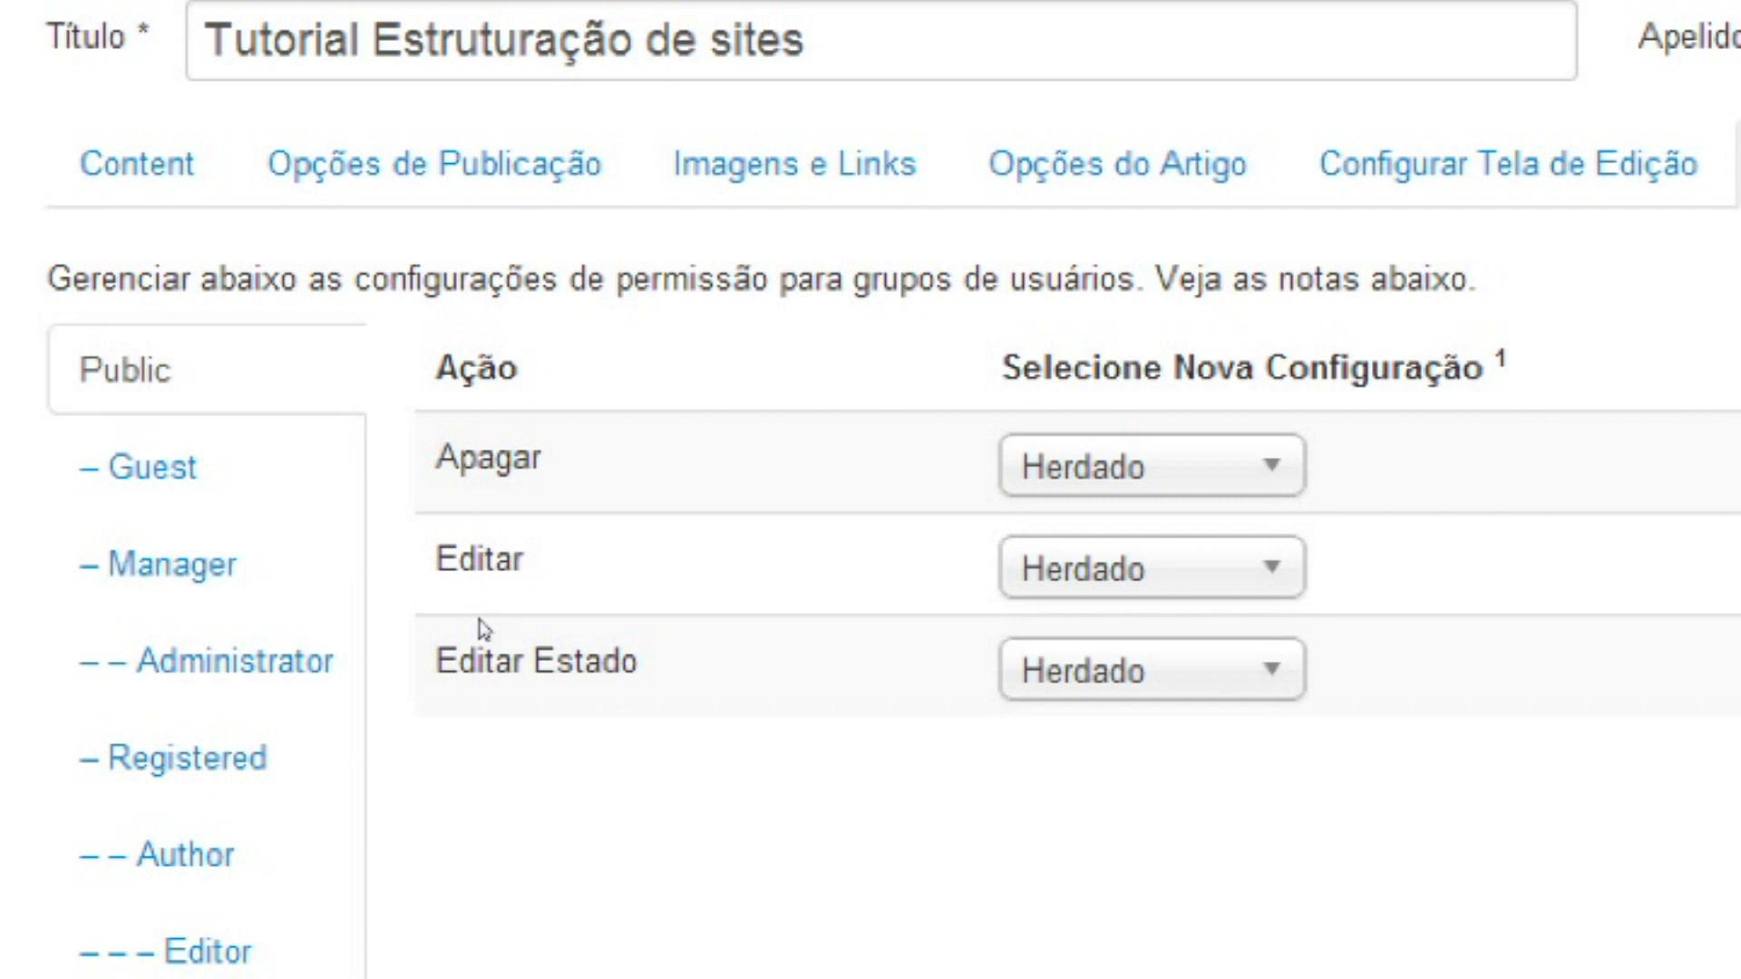
Review the Apagar, Editar and Editar Estado permissions for the Guest and Public groups without changing them
left_click(84, 498)
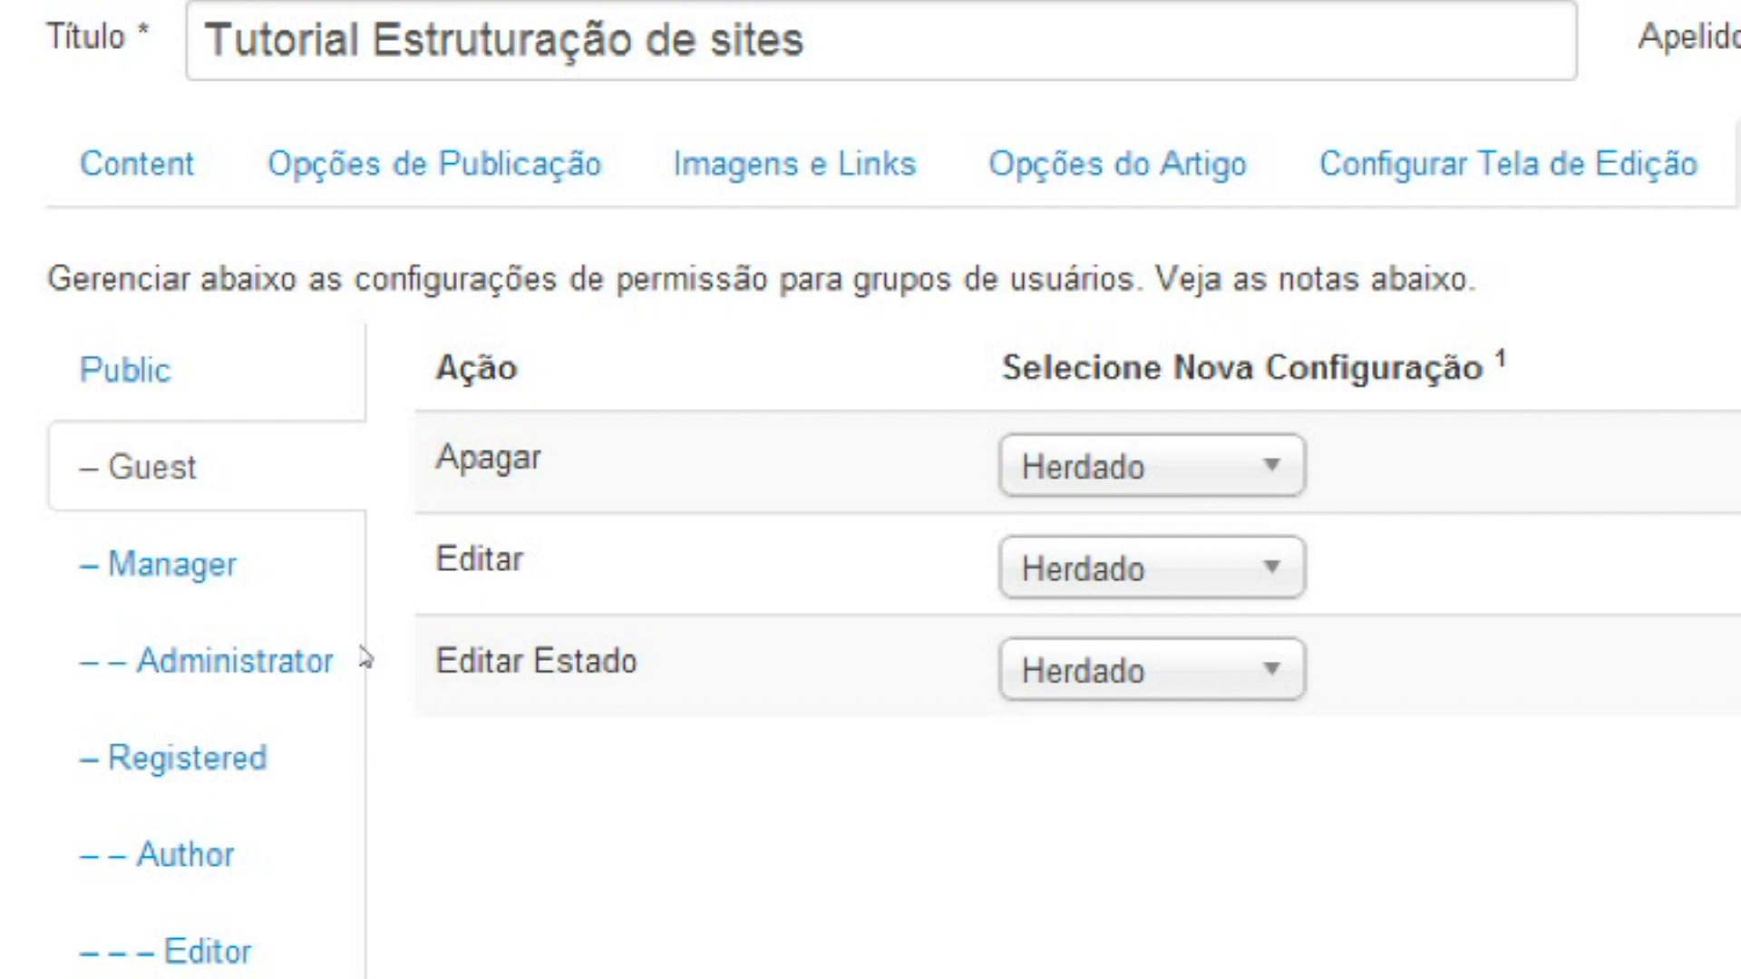
left_click(583, 551)
left_click(573, 586)
left_click(580, 605)
left_click(580, 605)
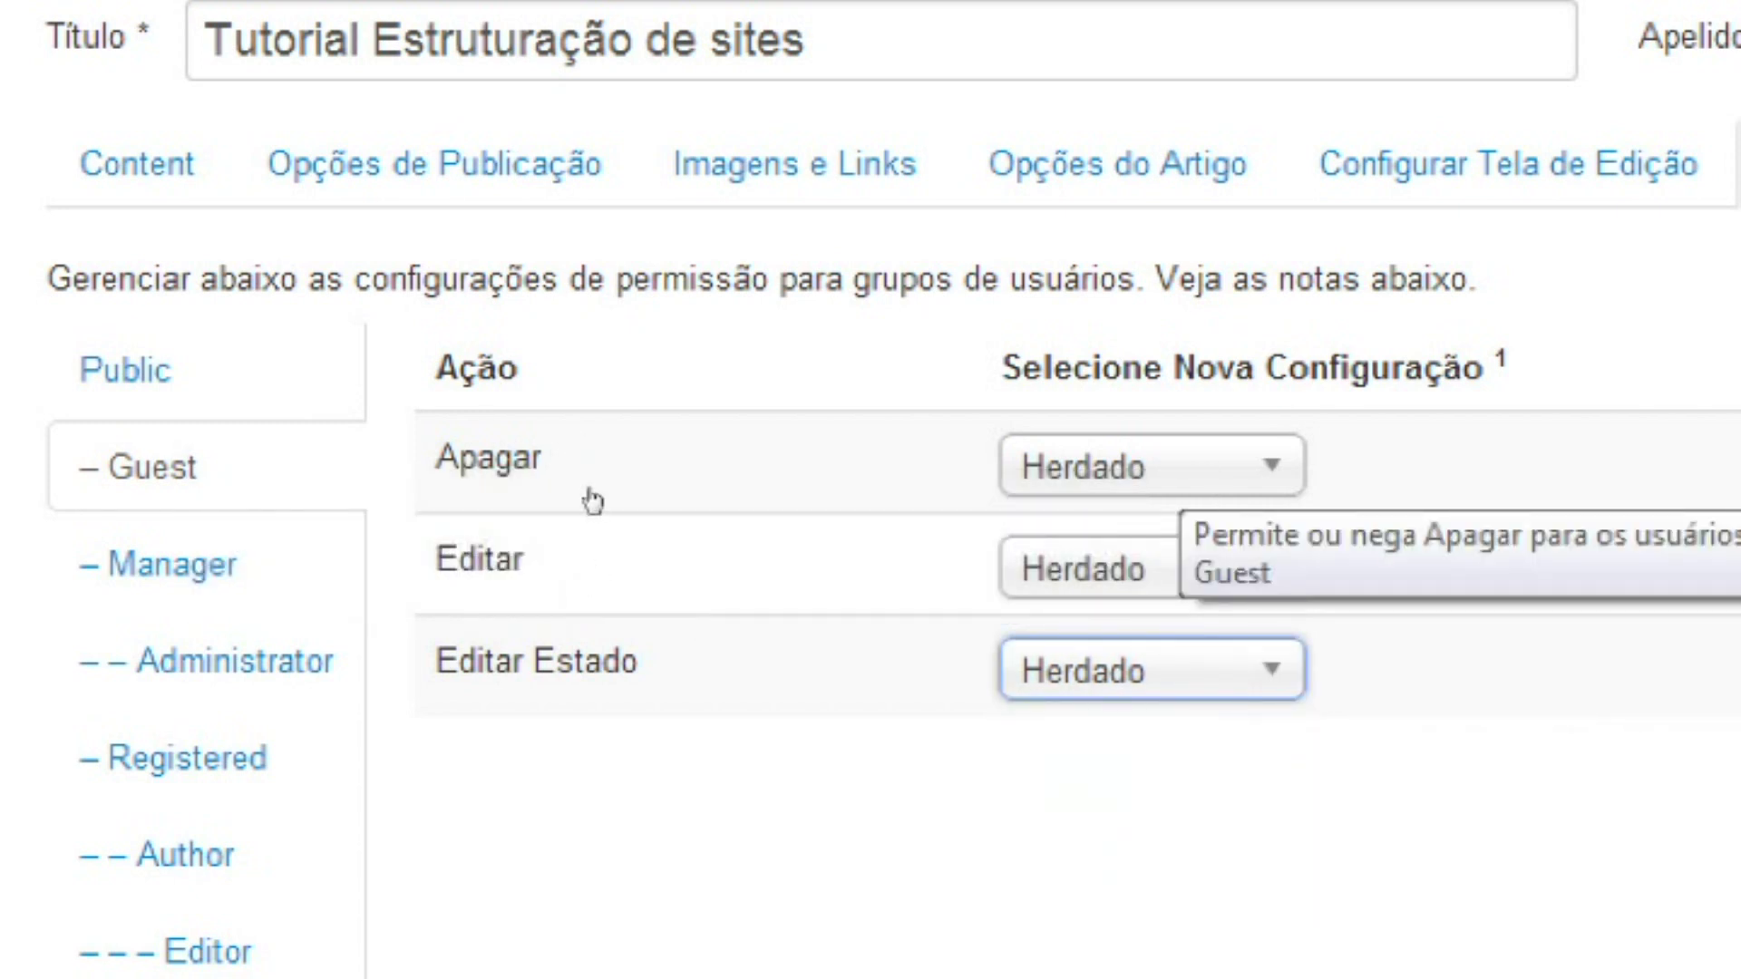
left_click(78, 415)
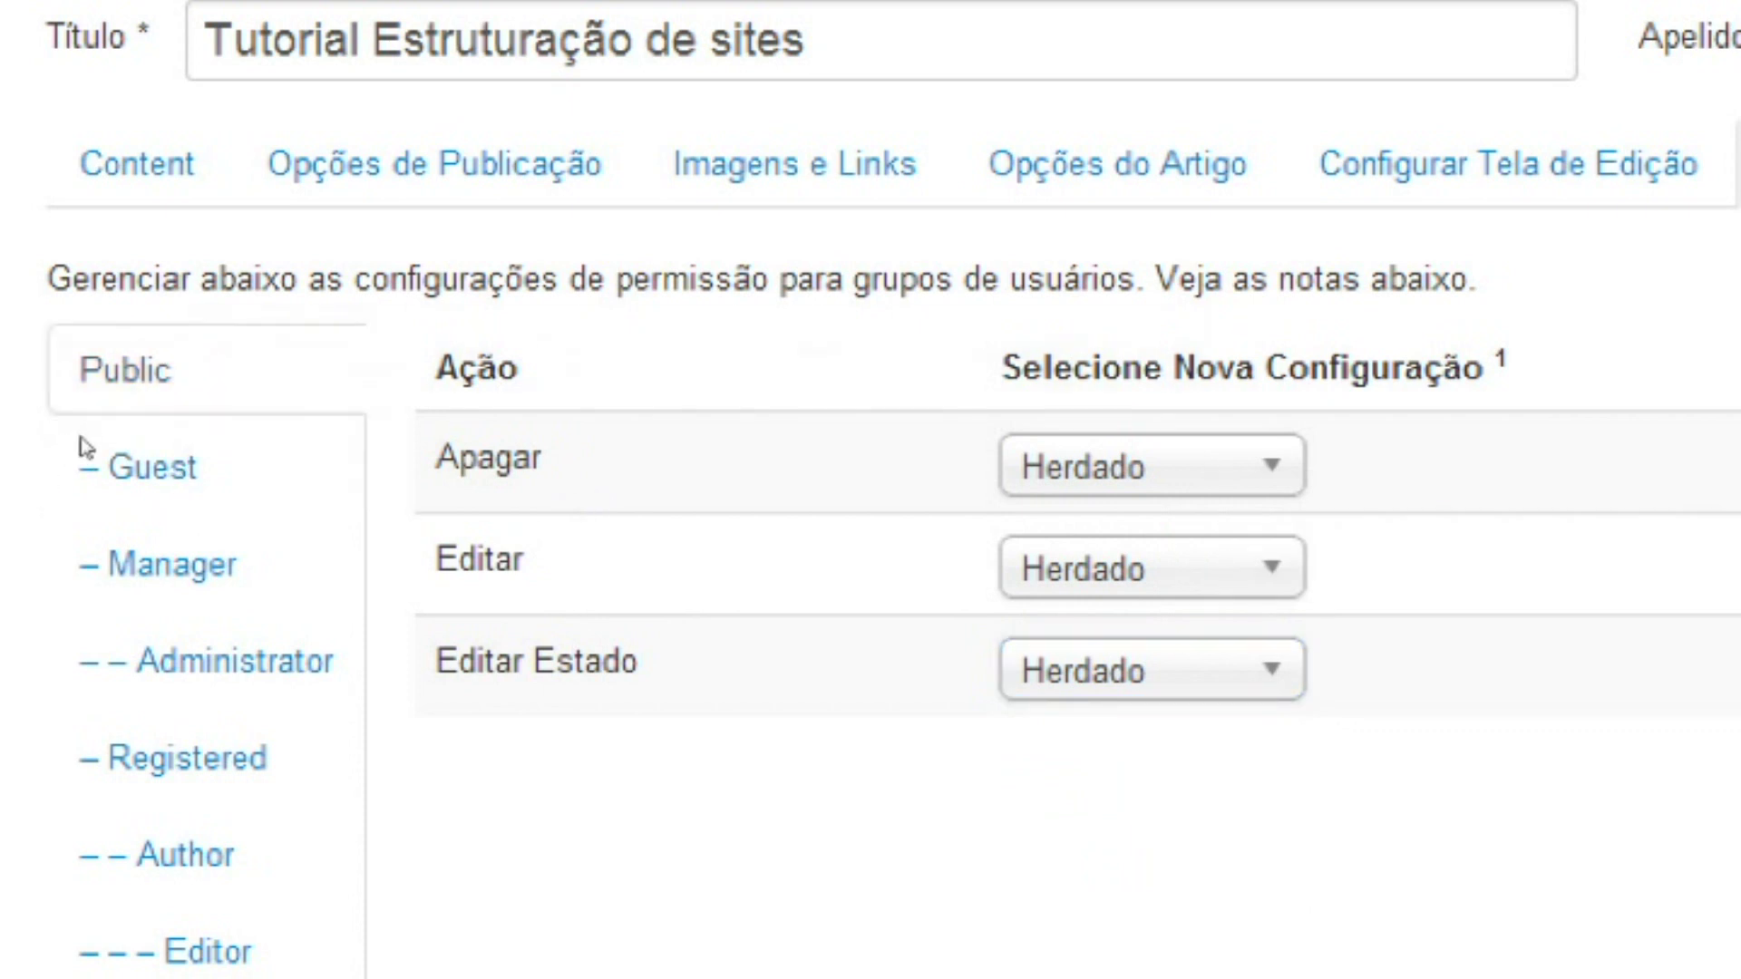
Check the article permission settings for the Administrator and Manager groups
scroll(715, 632, "down", 1)
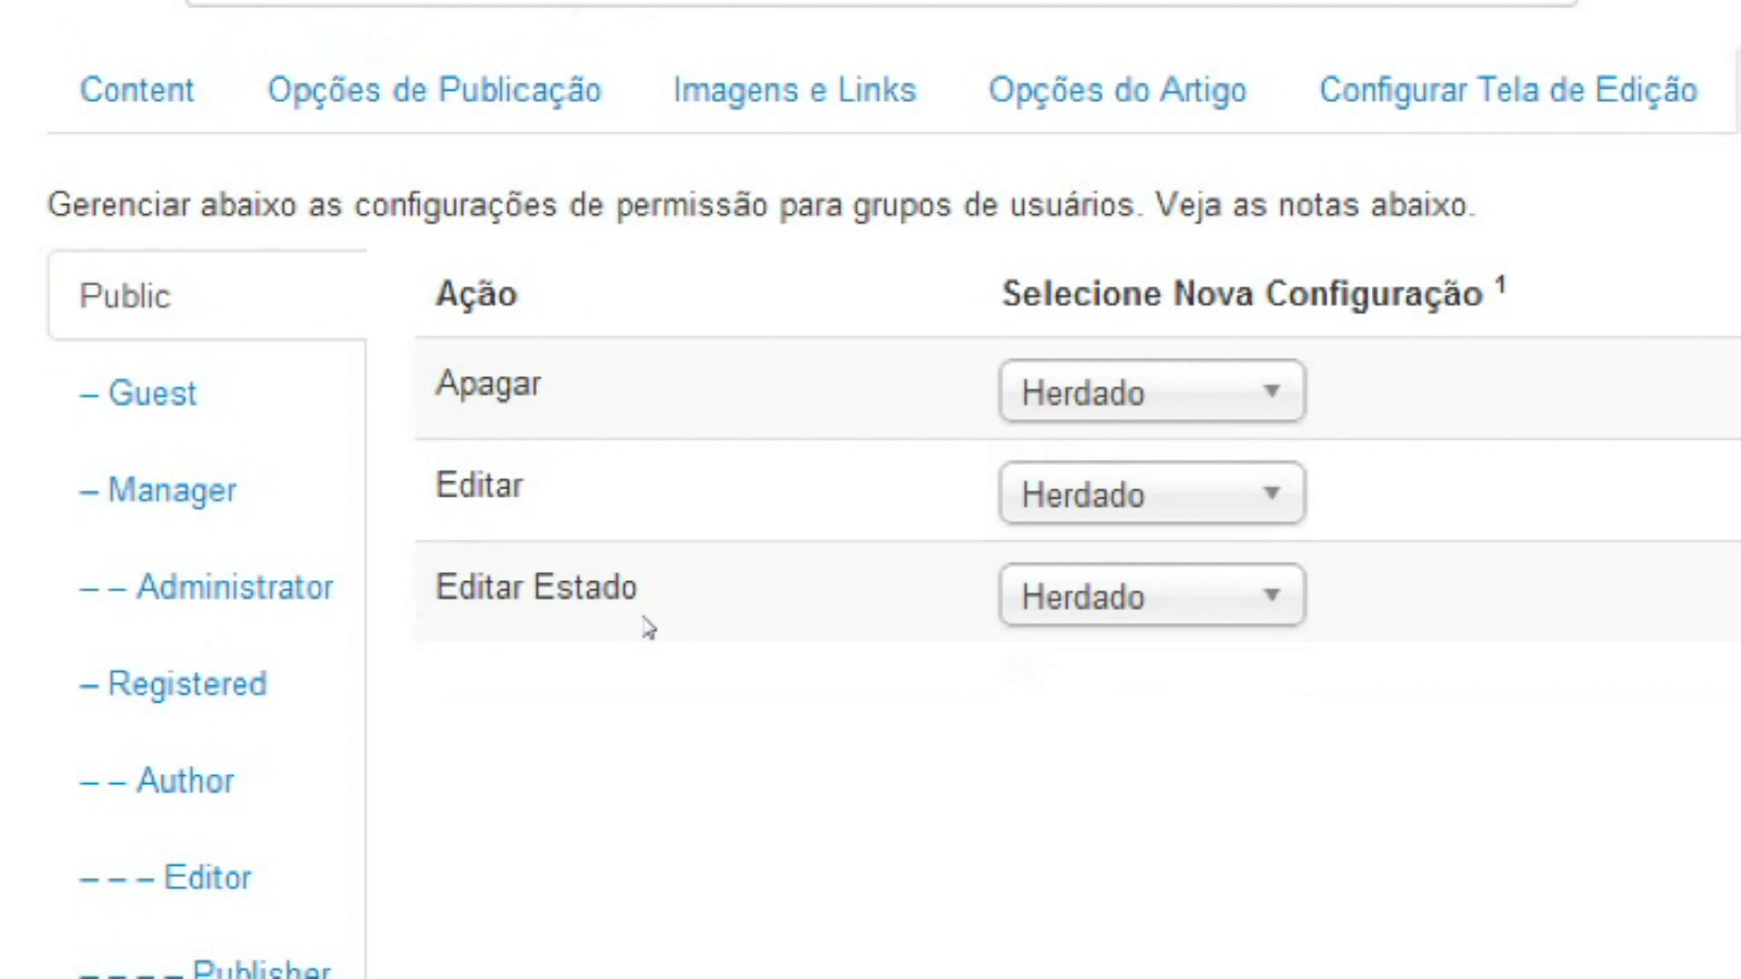
left_click(81, 513)
left_click(99, 573)
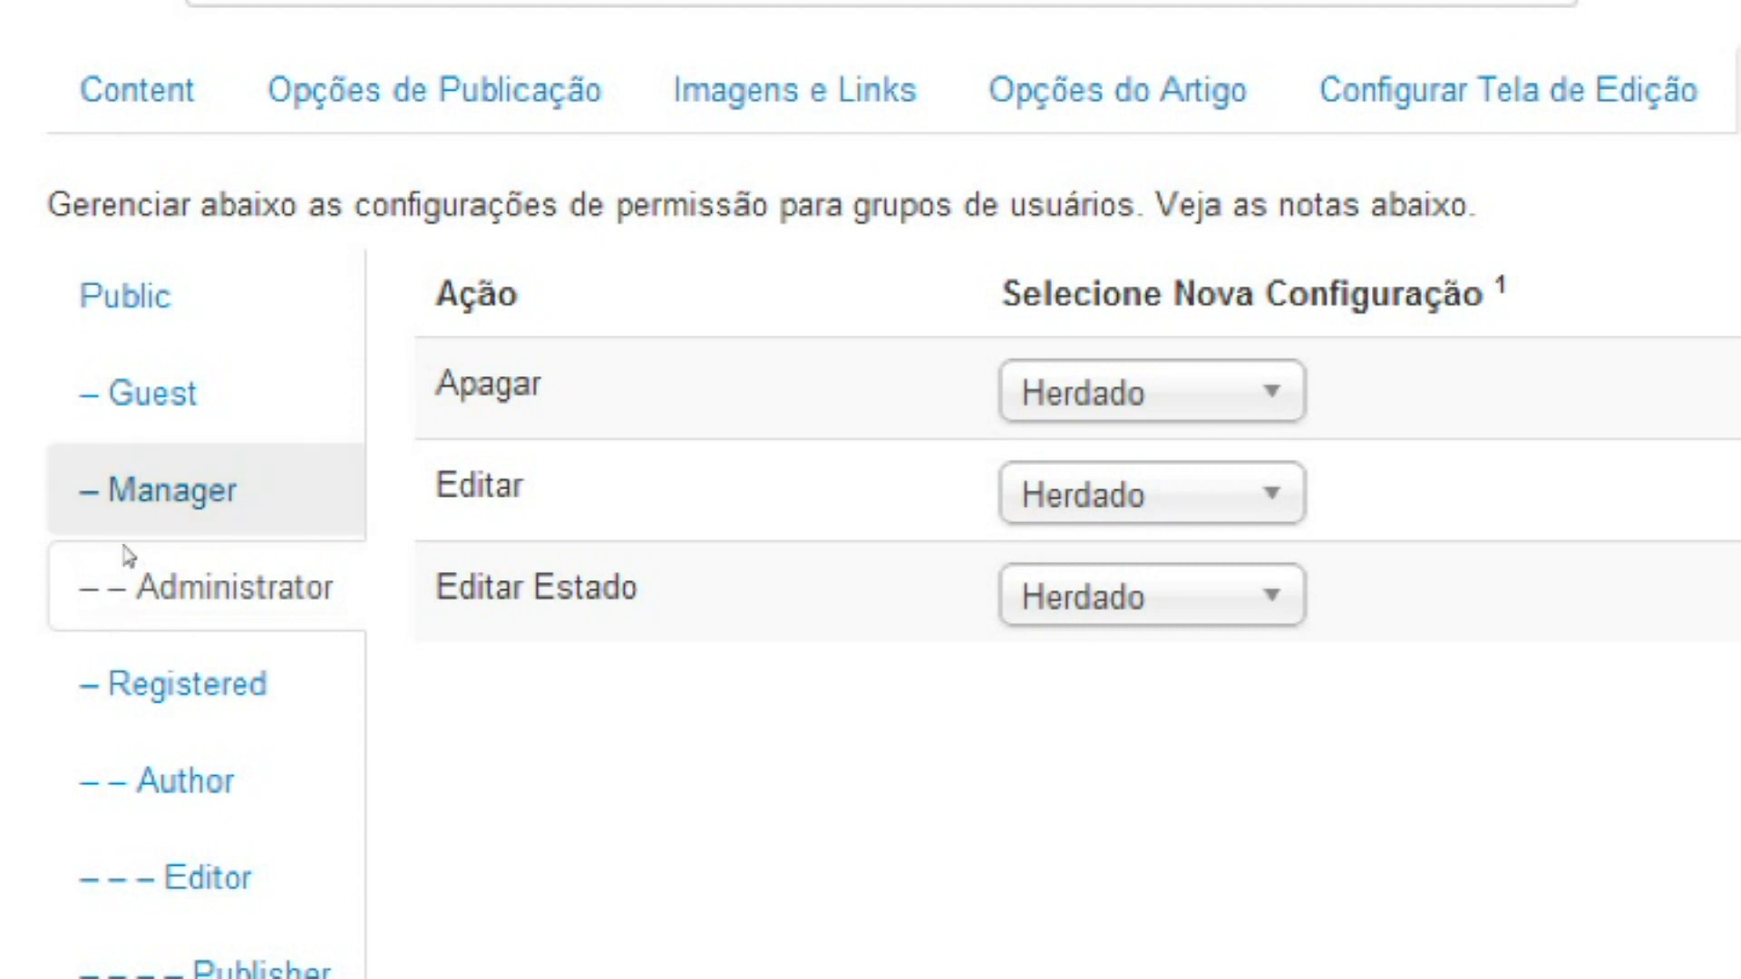
left_click(73, 527)
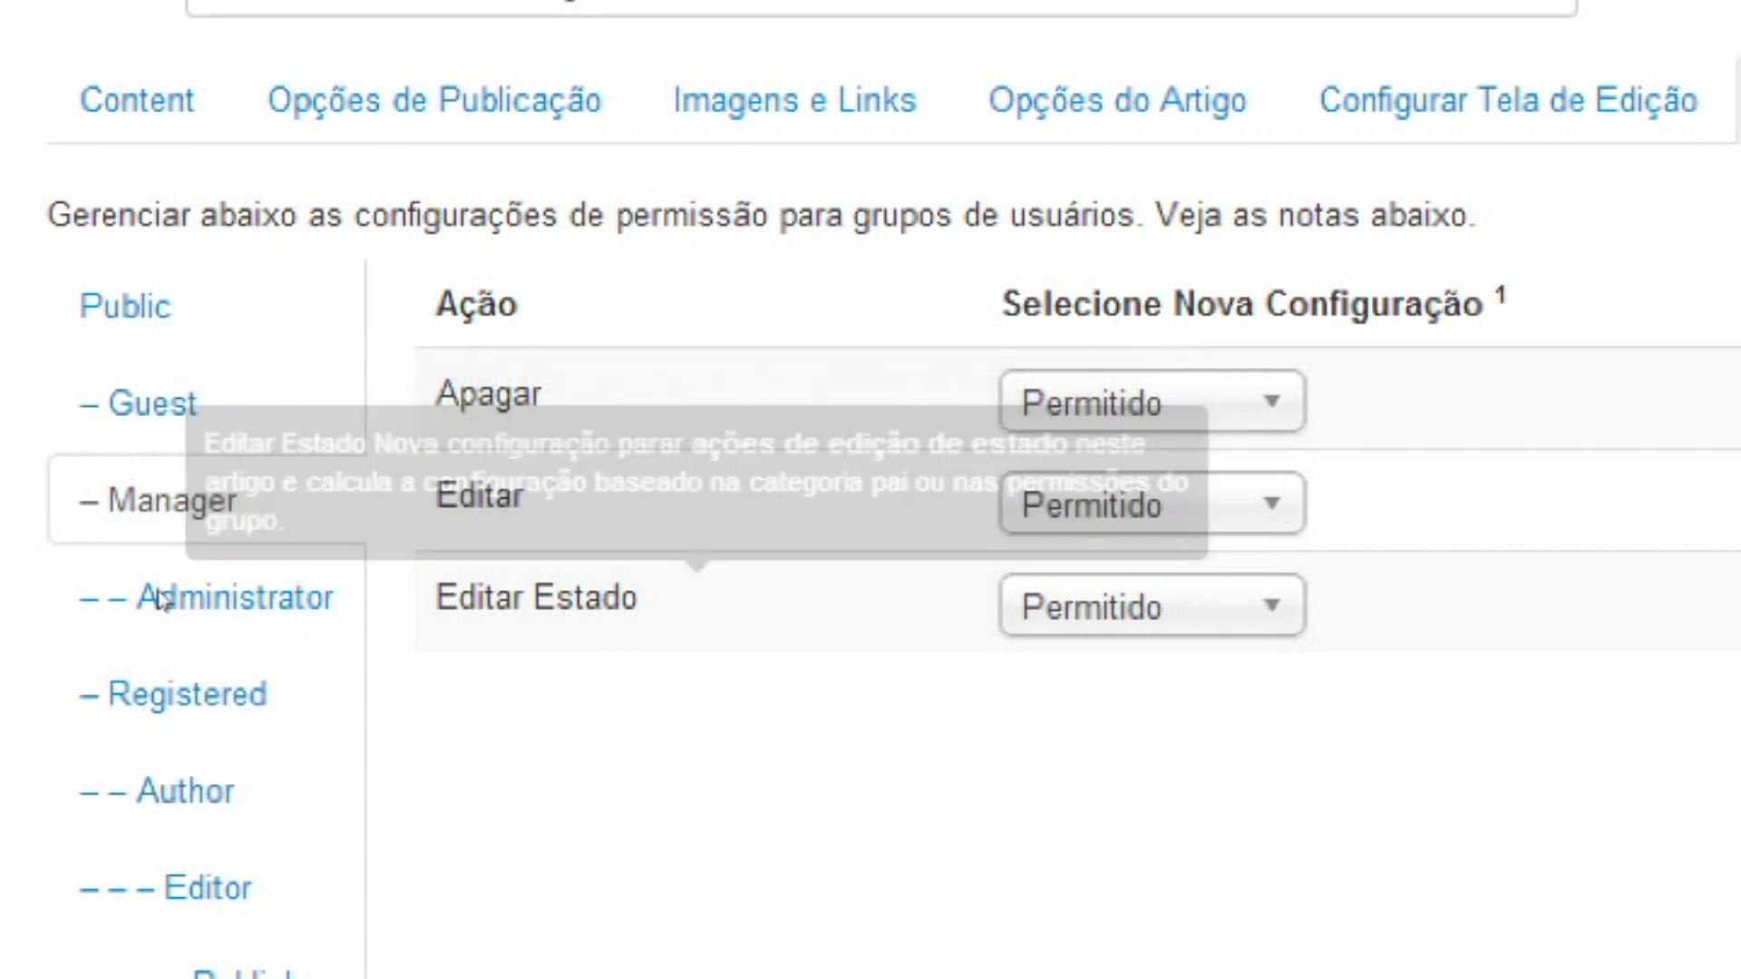
Set the Administrator group's Editar permission to Negador
left_click(110, 607)
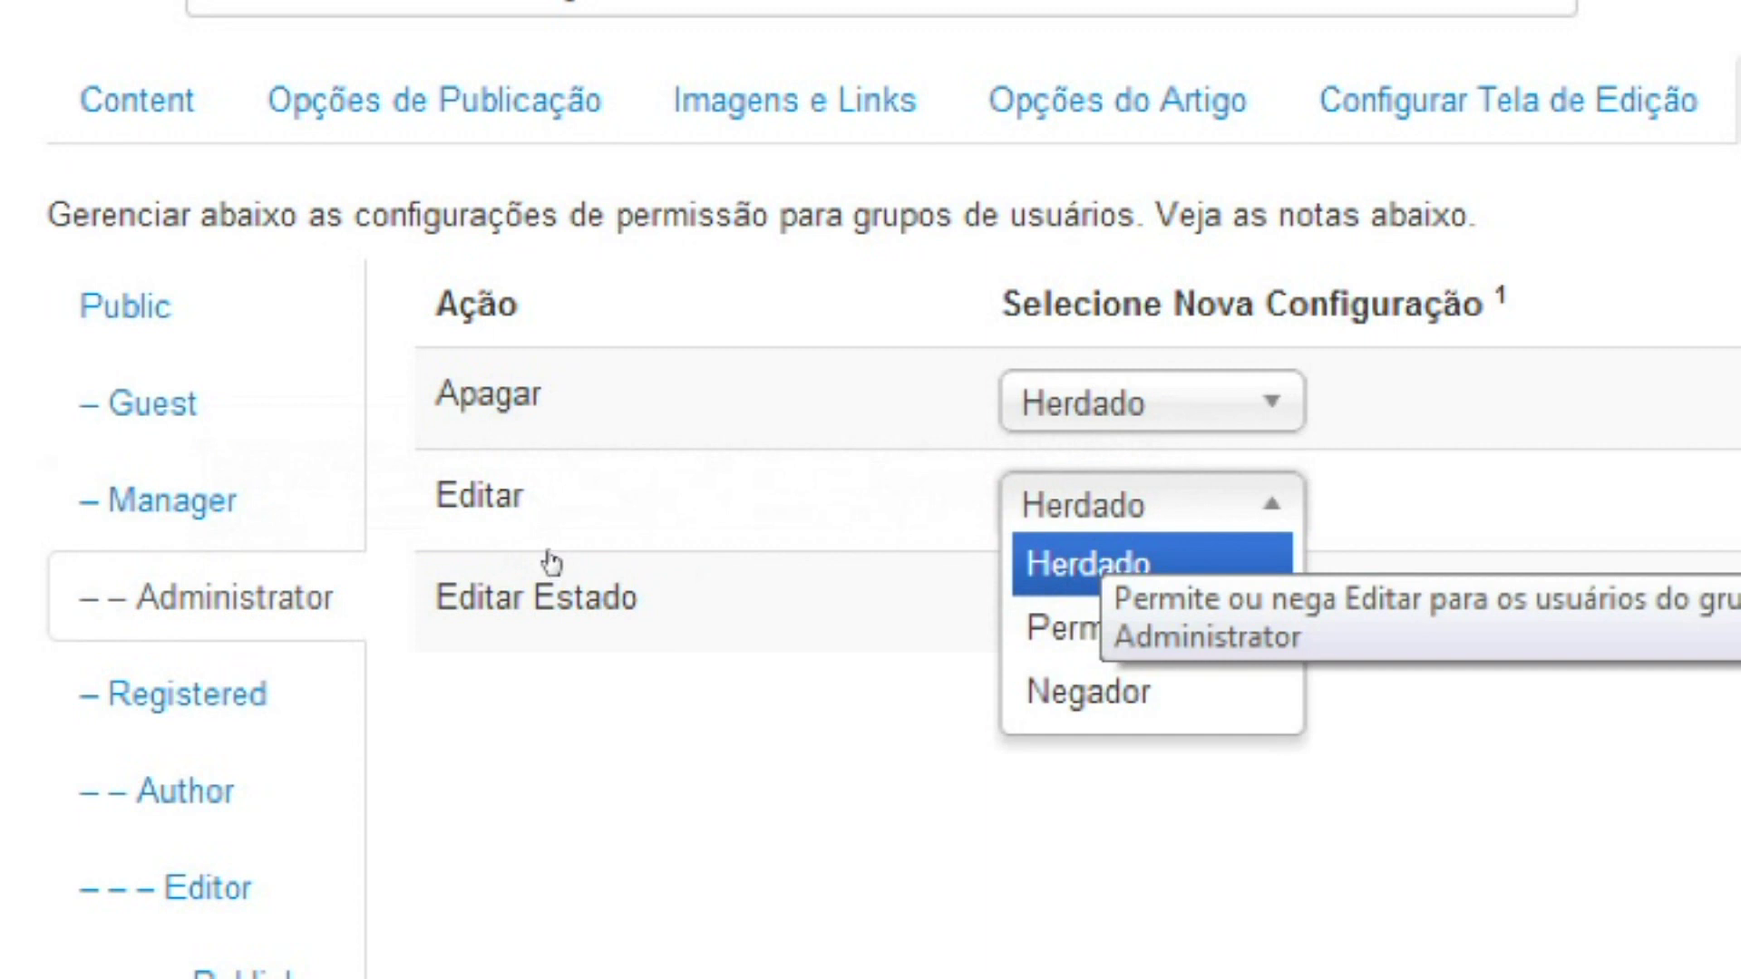
key("Down")
key("Down")
key("Return")
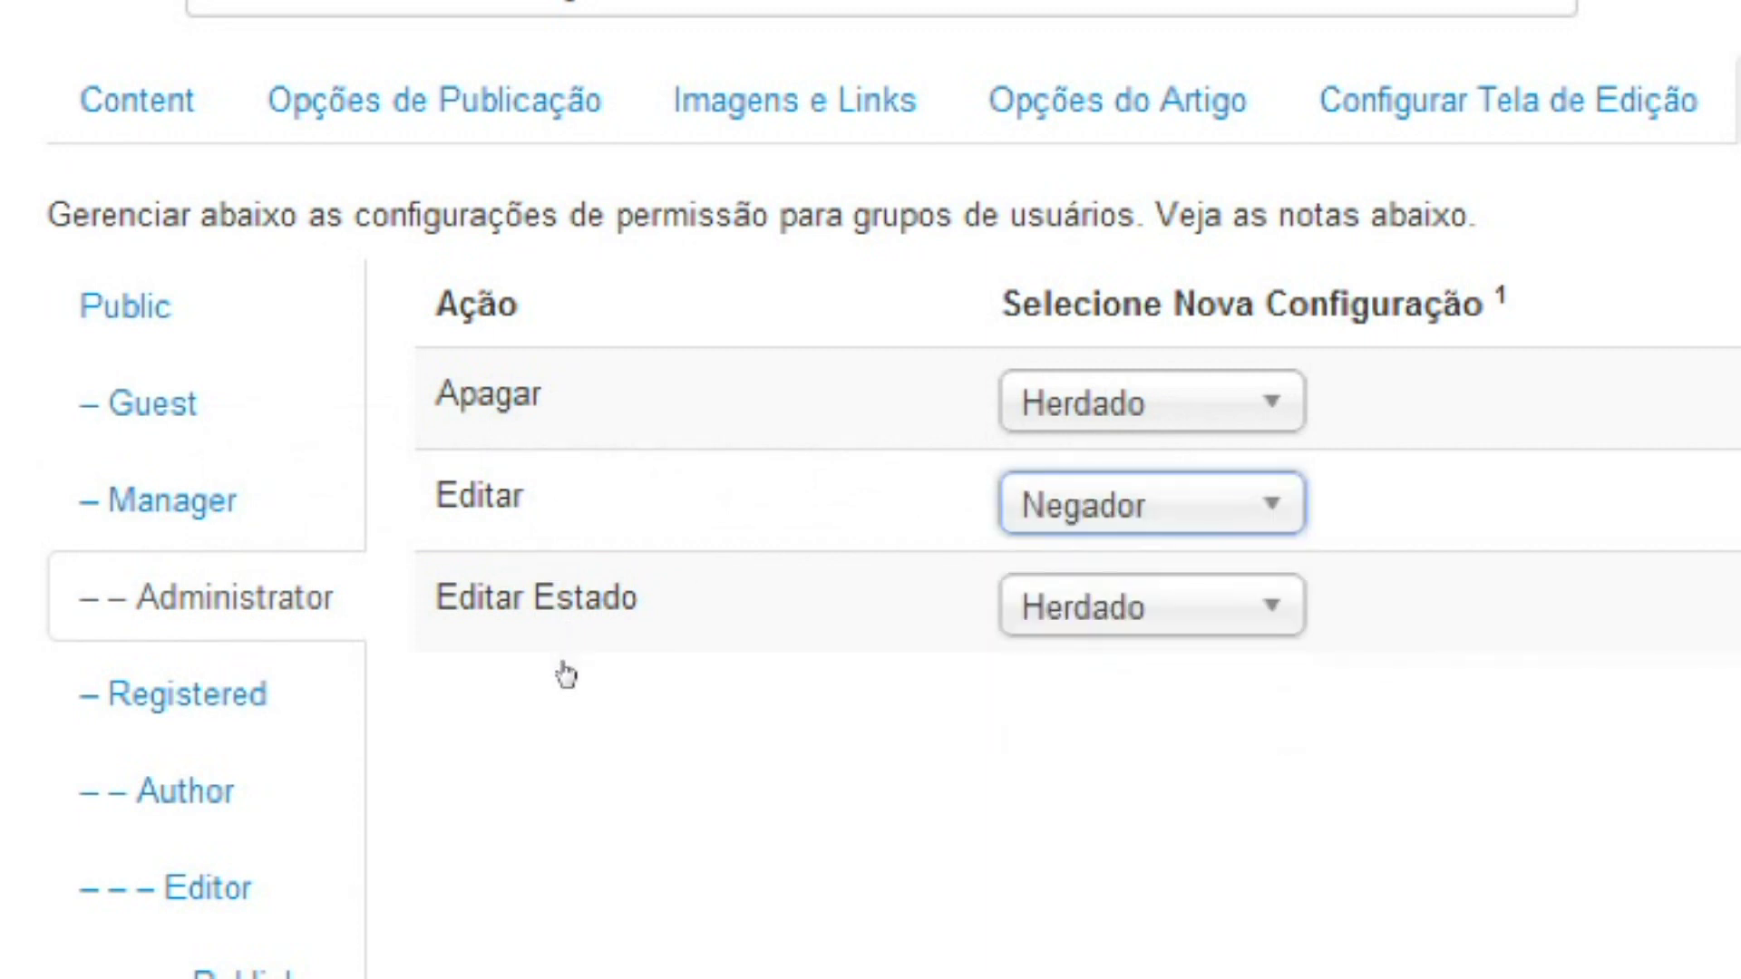
Restore the Administrator group's Editar permission to Herdado and look at its choices
key("alt+Down")
key("Escape")
key("alt+Down")
key("Up")
key("Up")
key("Return")
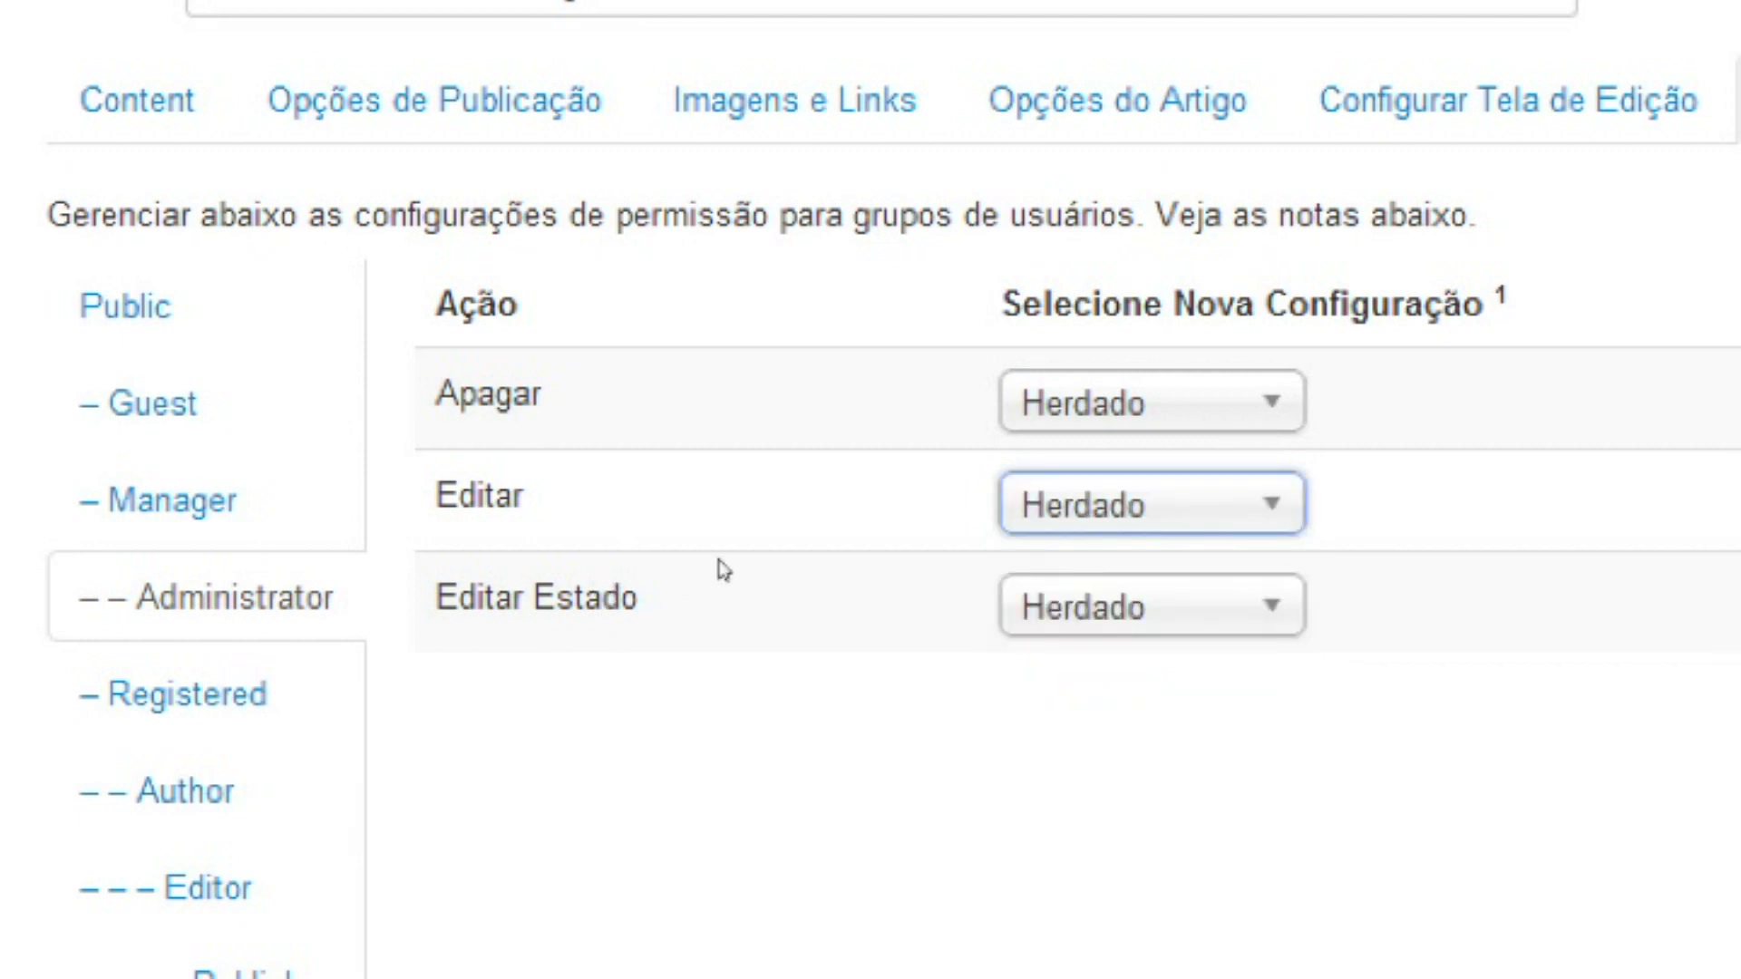
key("alt+Down")
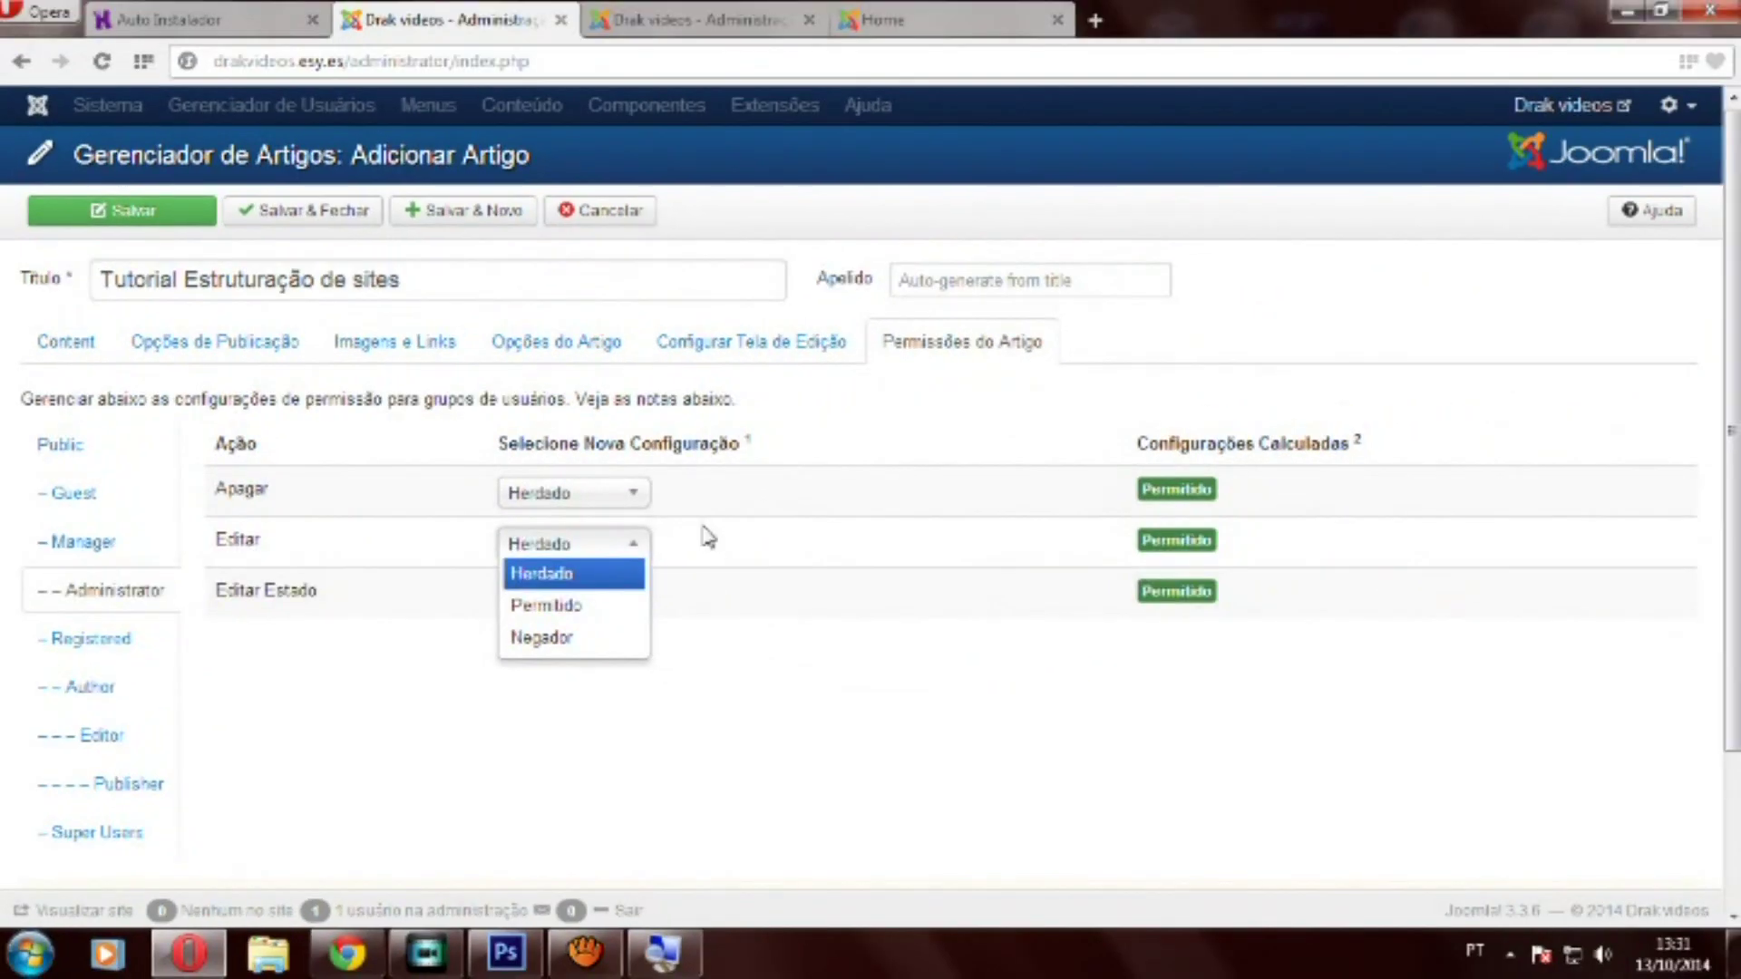
Return to the article's content, place the text cursor after the sentence, and check the editor's insert image dialog without inserting anything
left_click(82, 355)
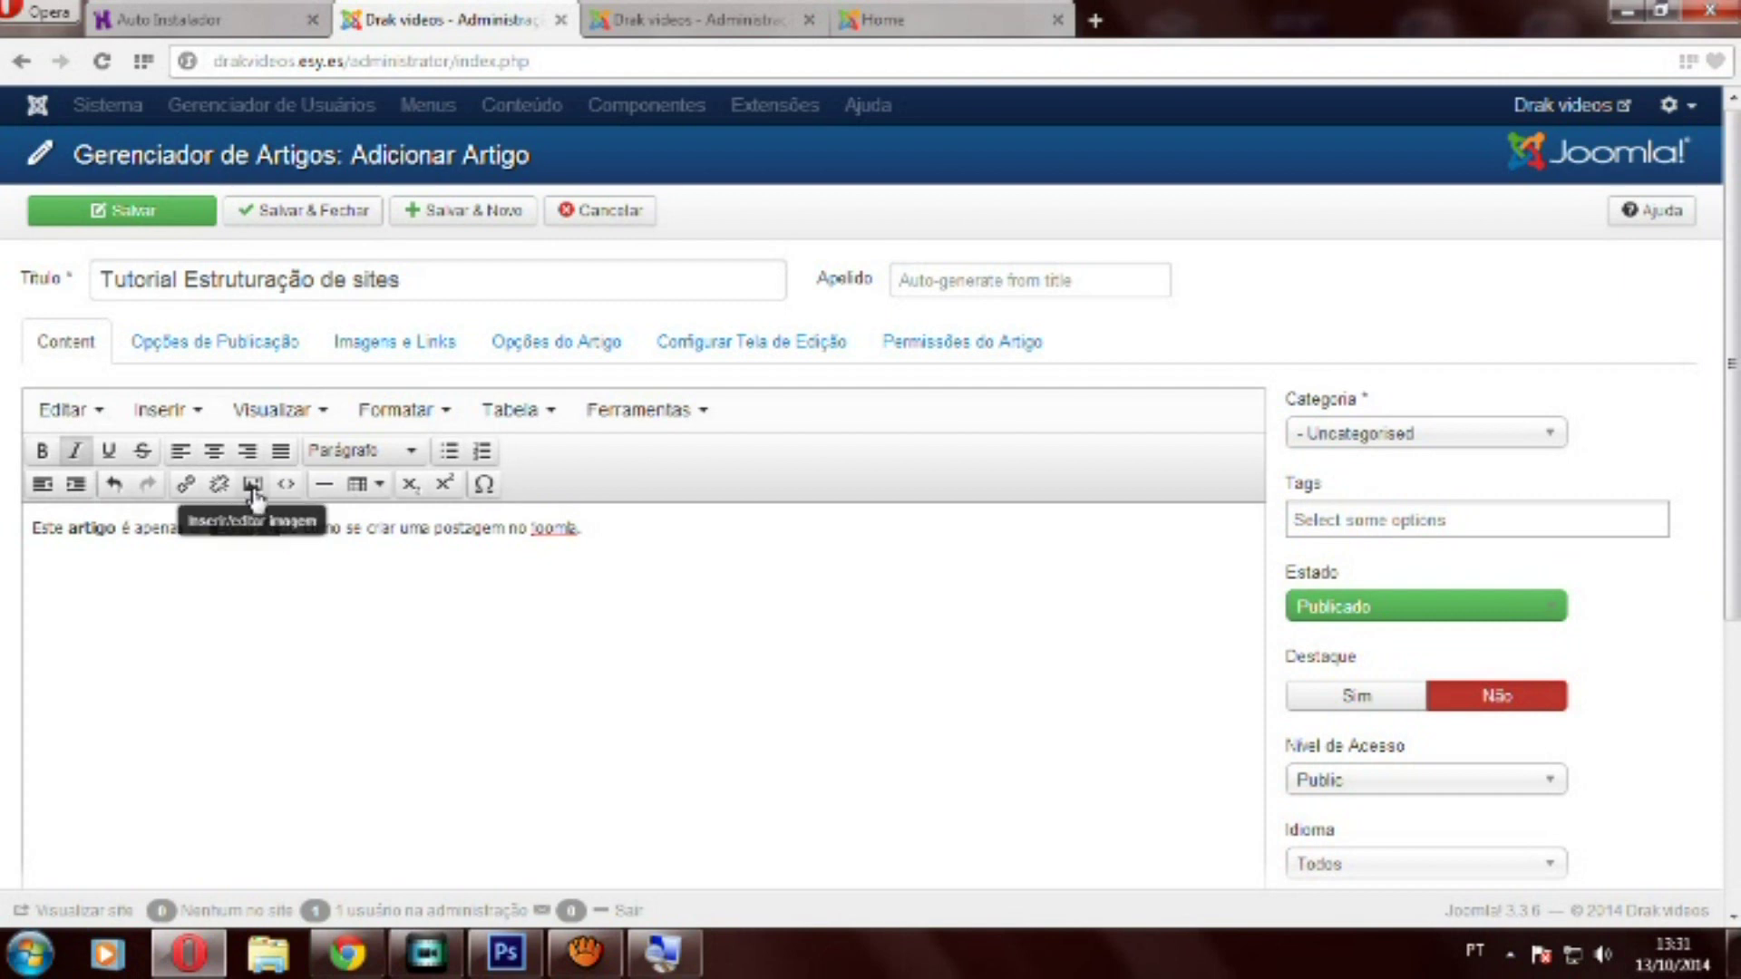
left_click(594, 526)
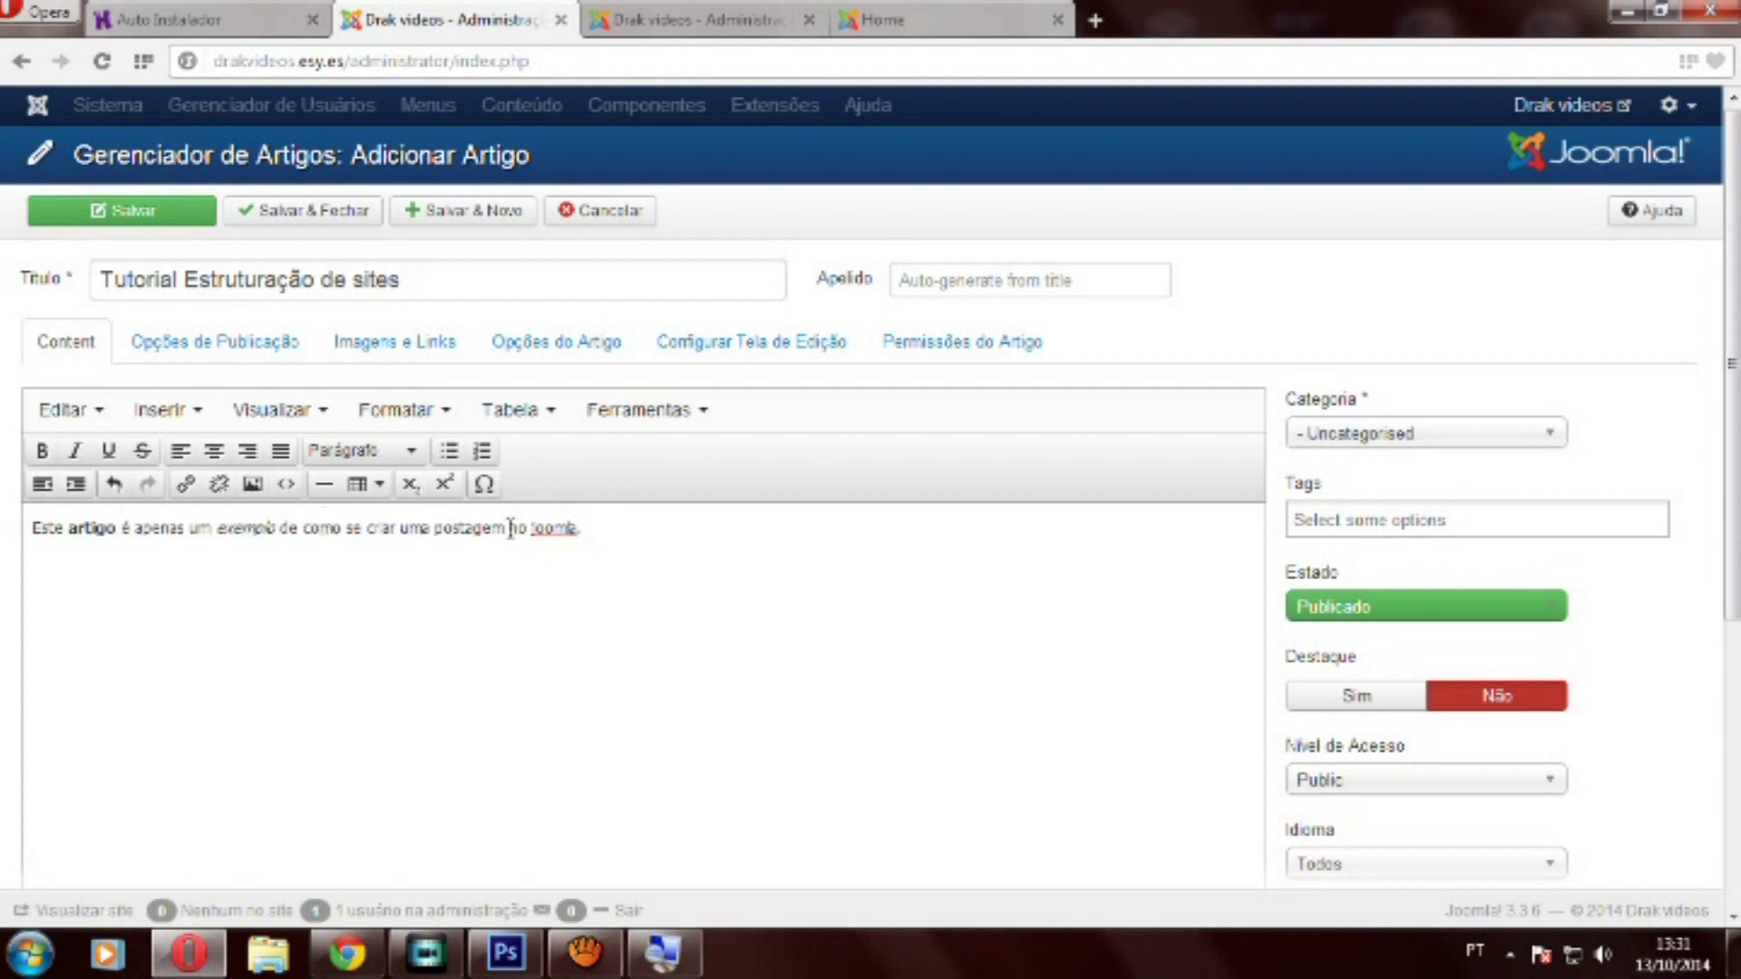
left_click(253, 483)
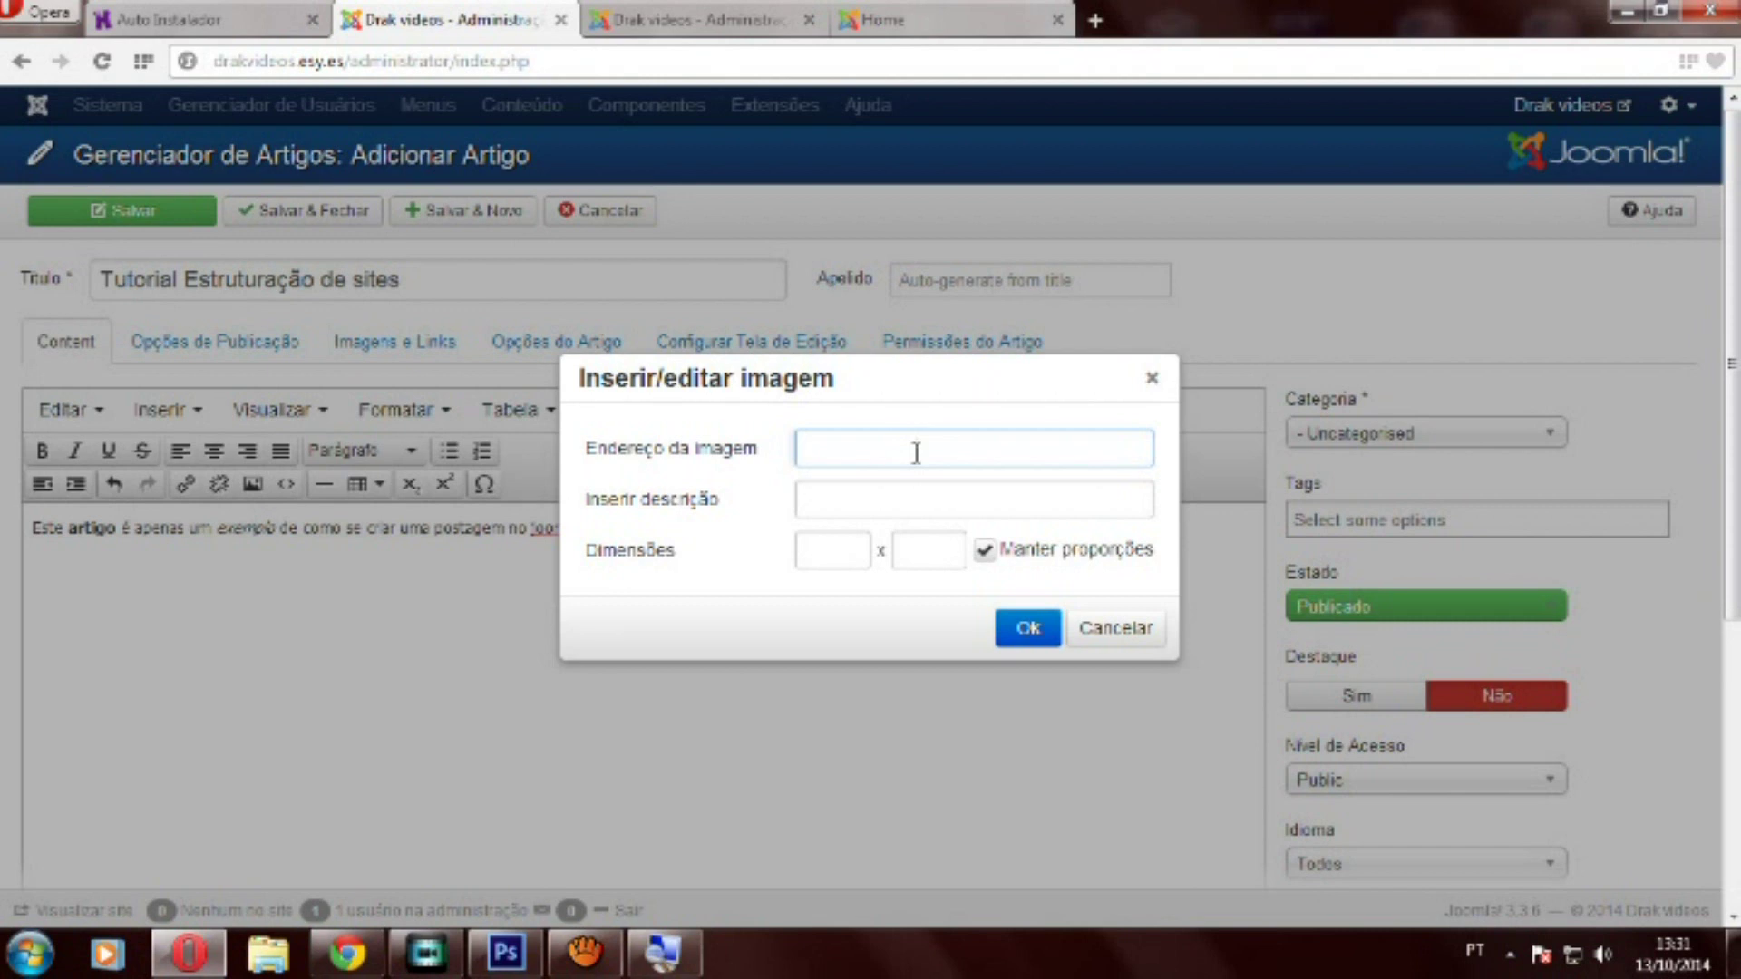
left_click(1151, 378)
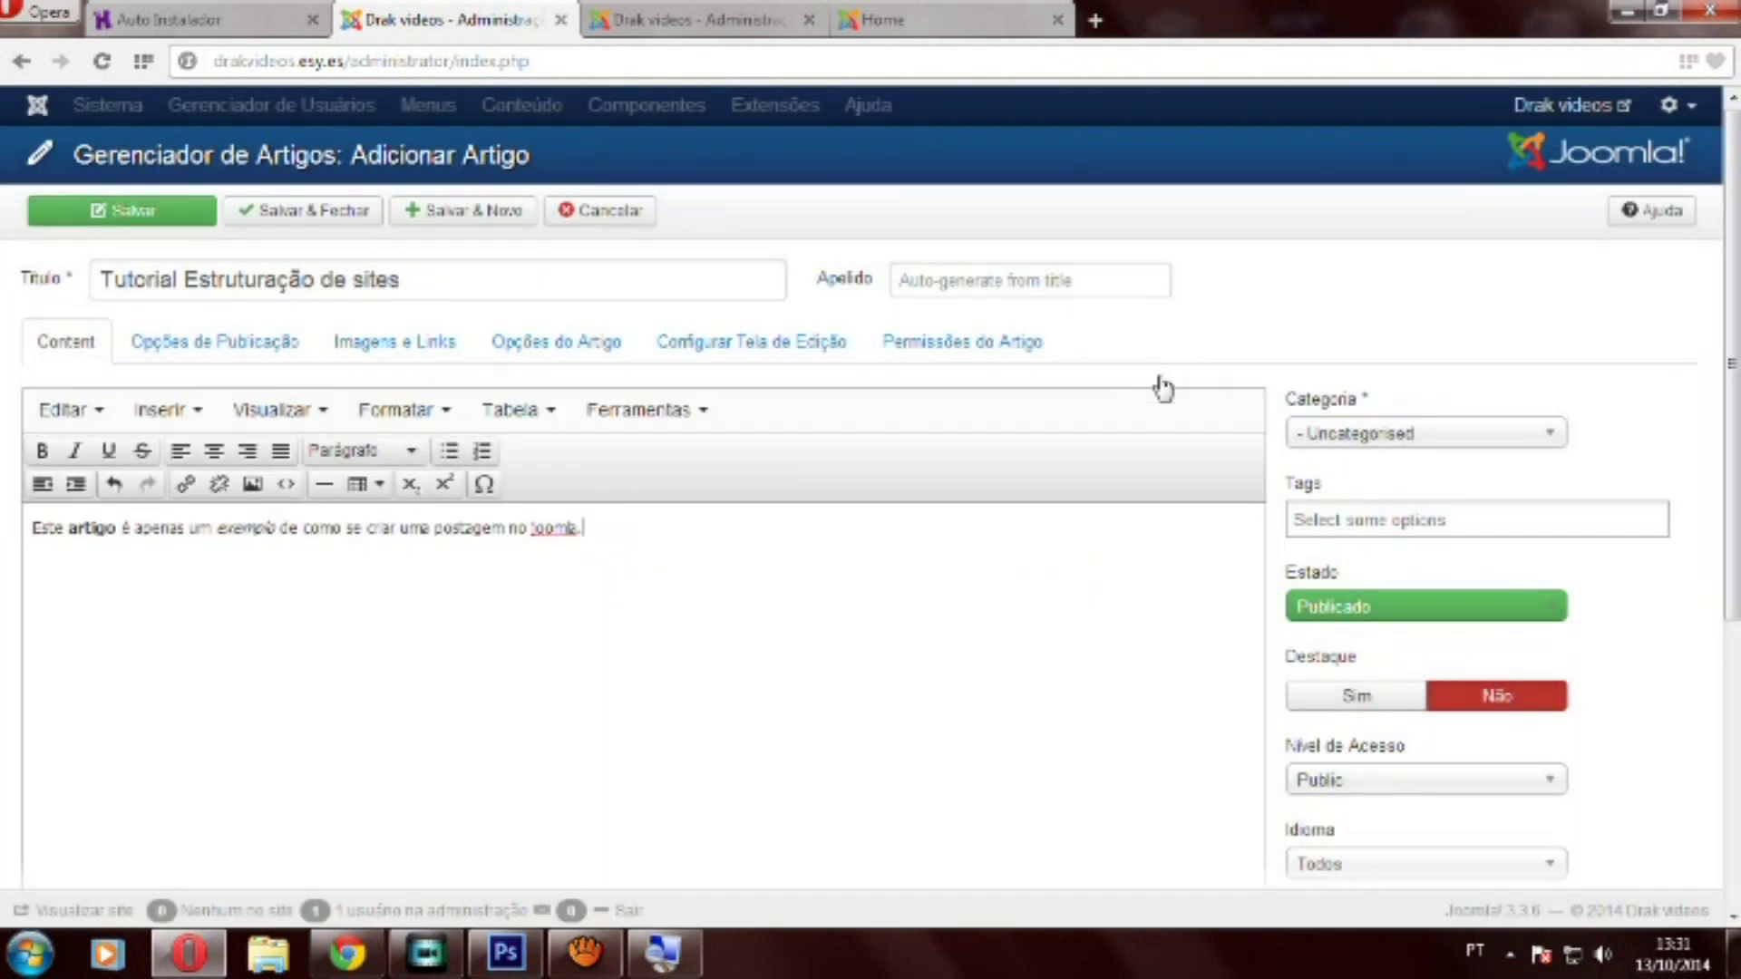
Try inserting a three-column table below the article text, and undo the insertion
left_click(380, 485)
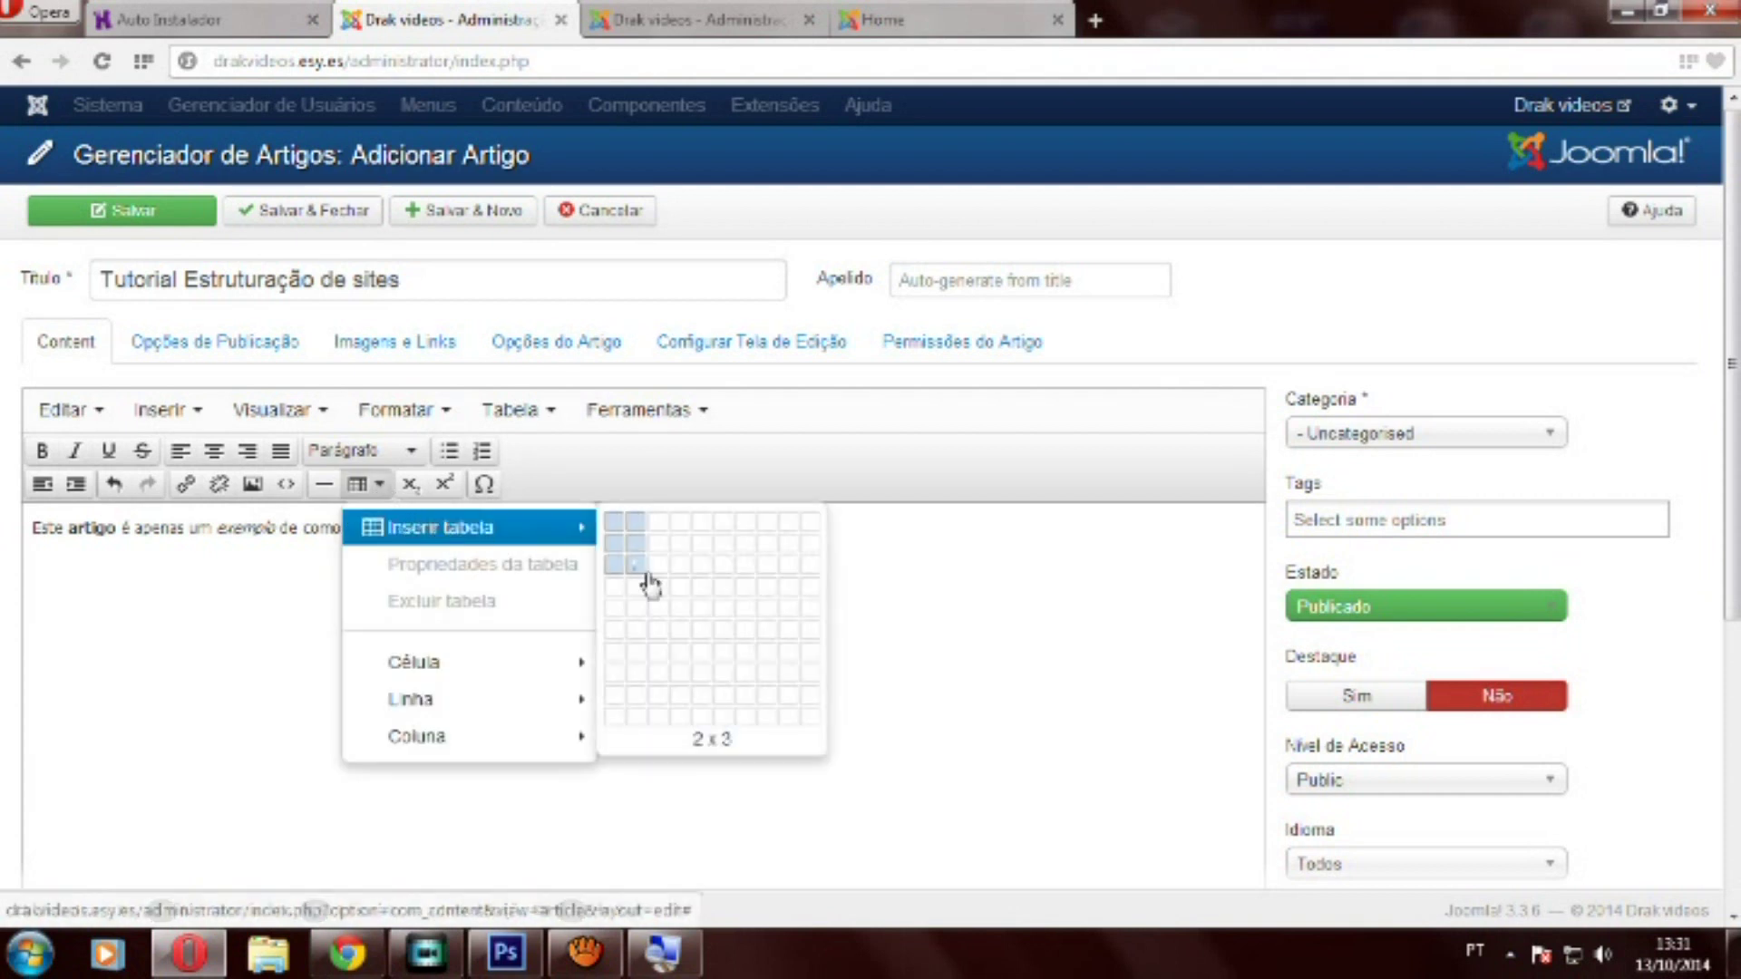
left_click(666, 649)
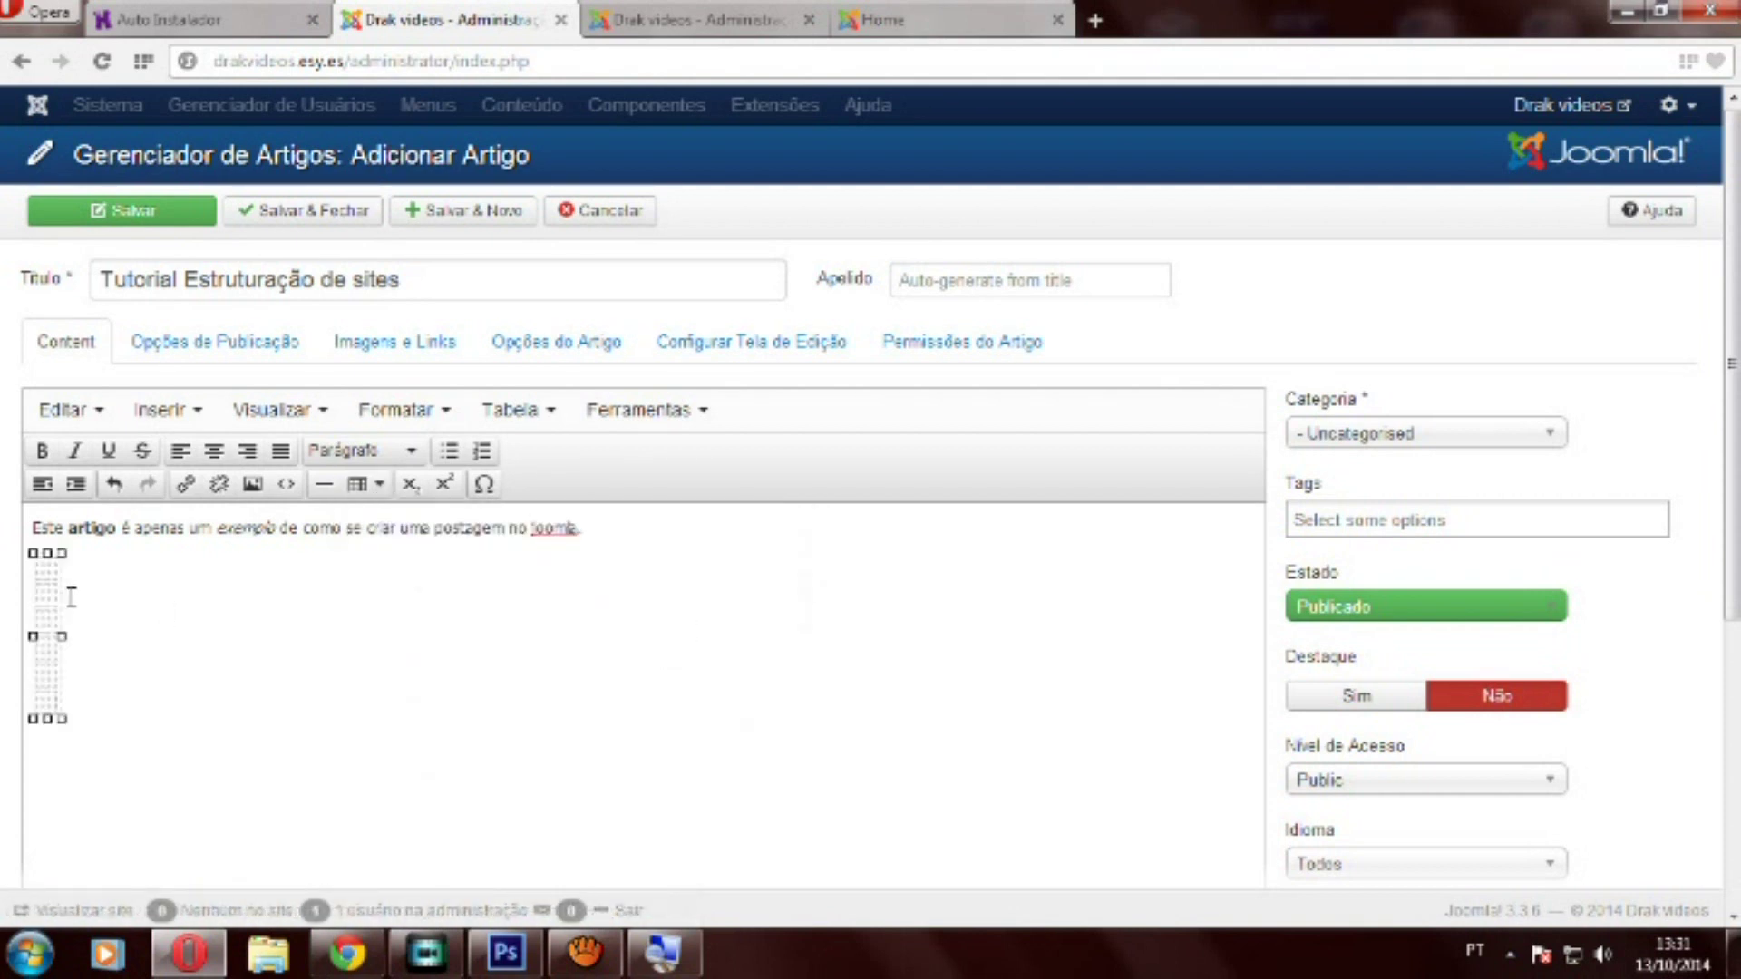
key("ctrl+z")
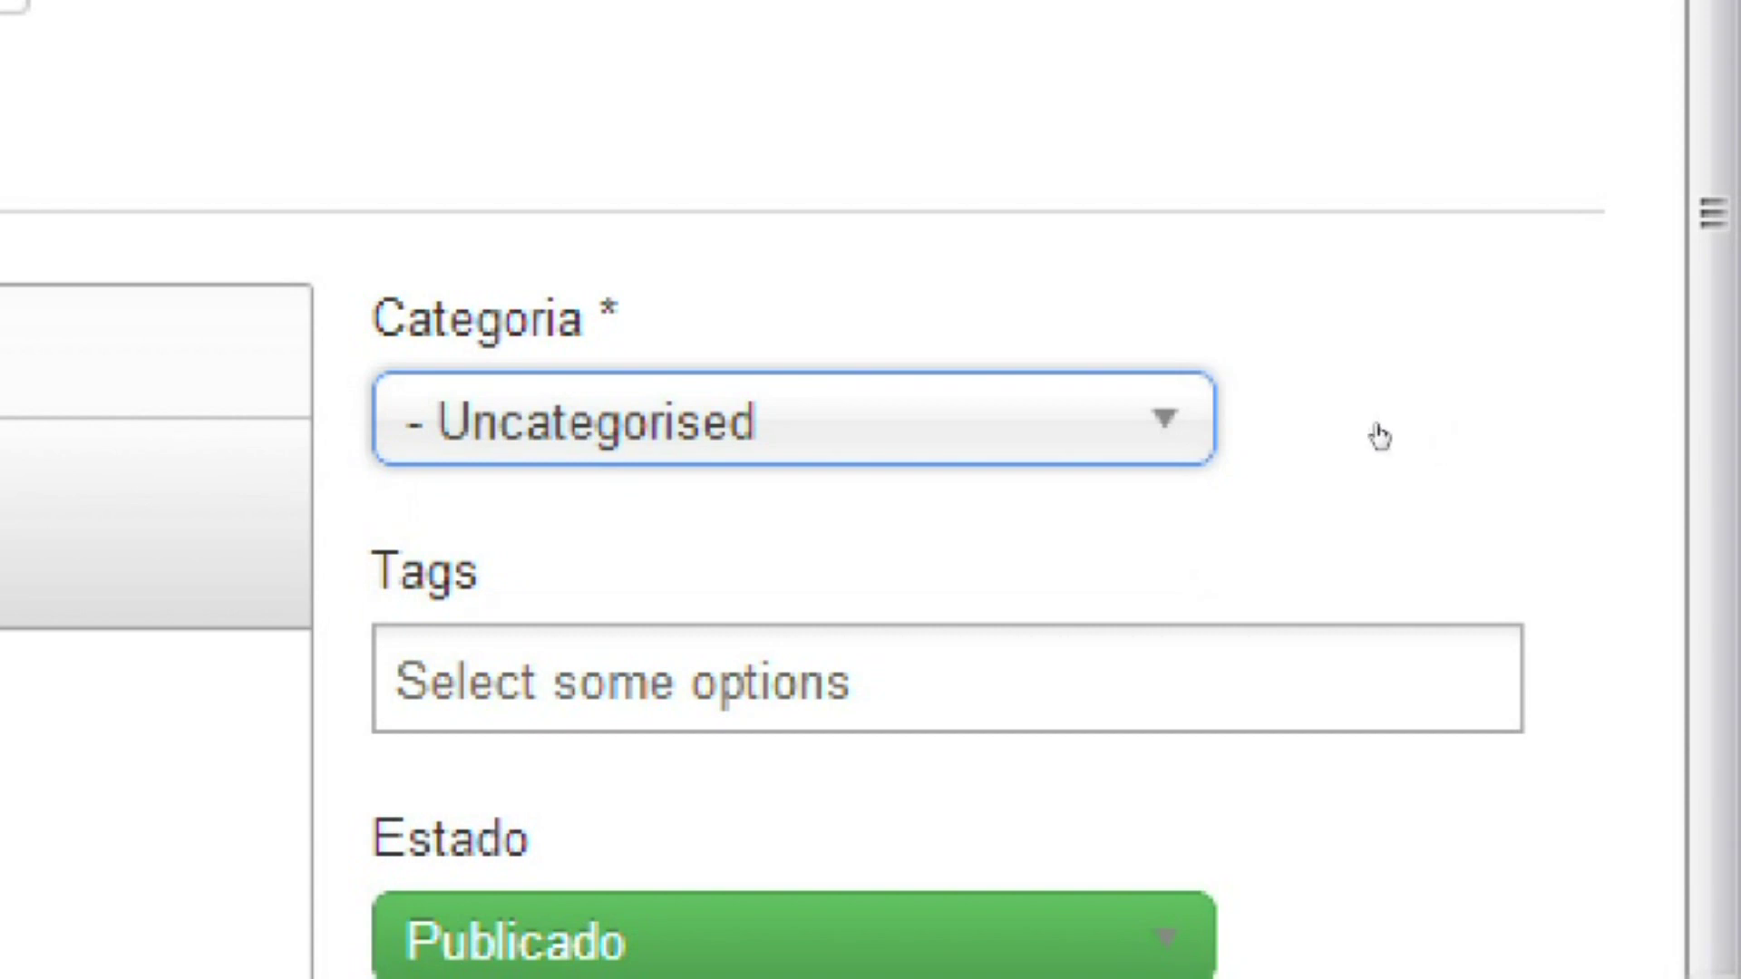
Review the choices offered for the article's Categoria and Tags without selecting any
key("alt+Down")
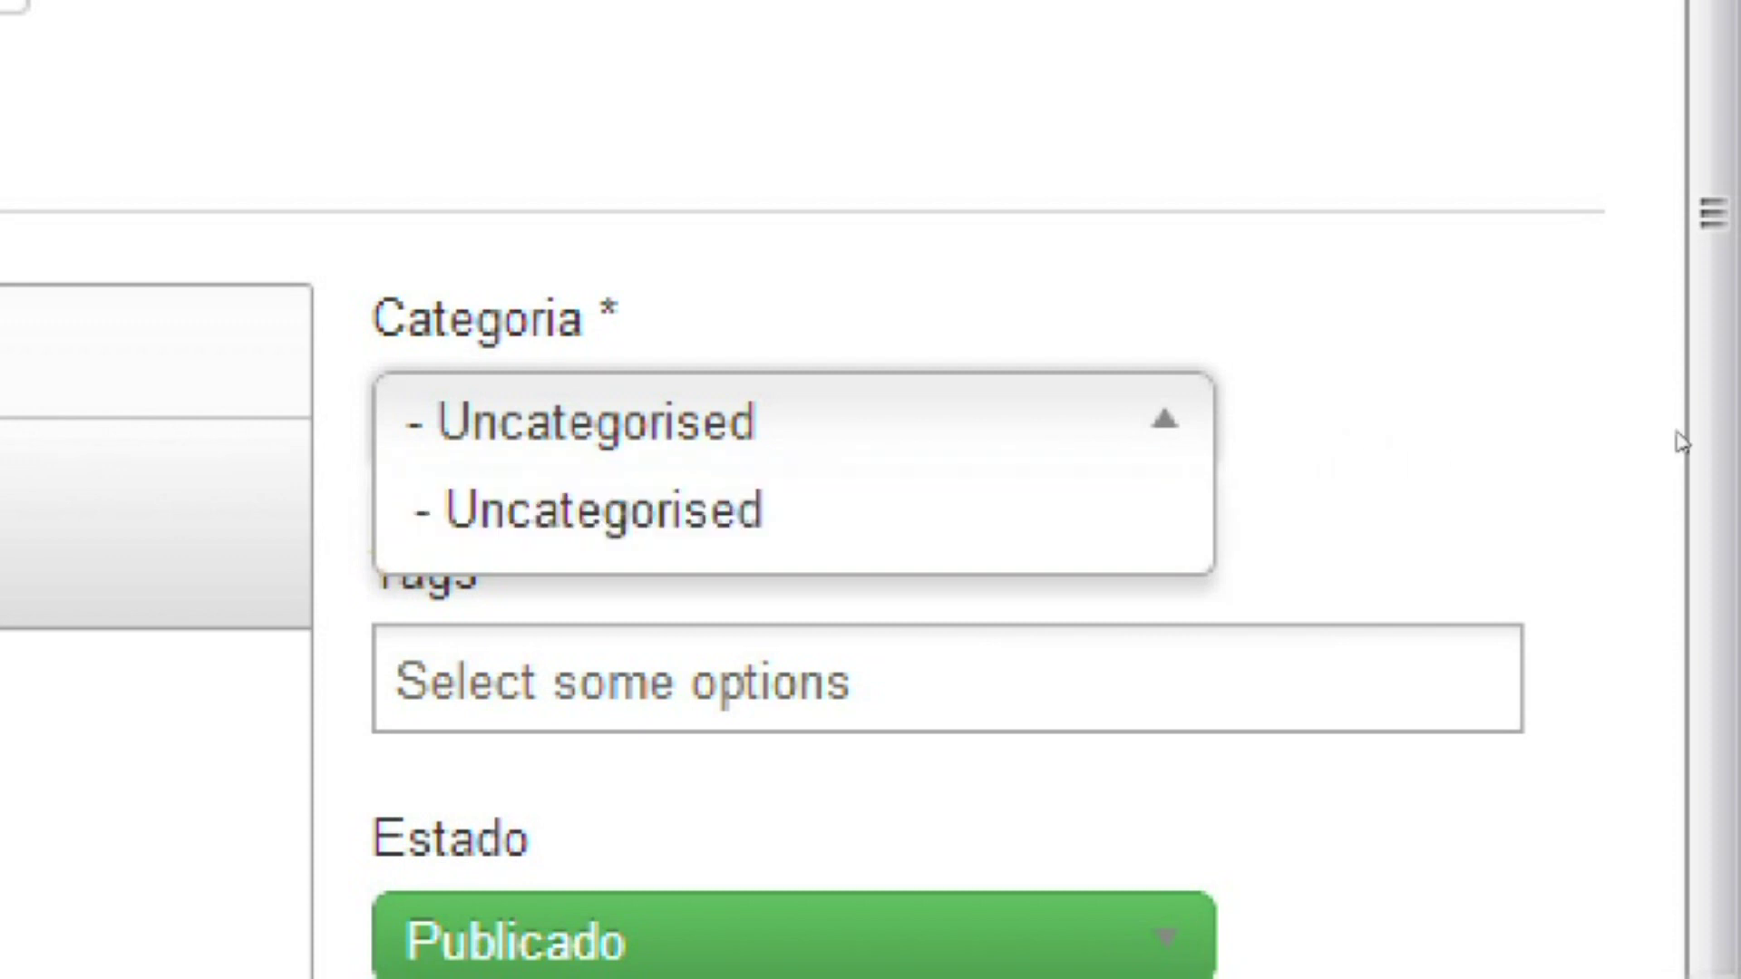
left_click(1441, 450)
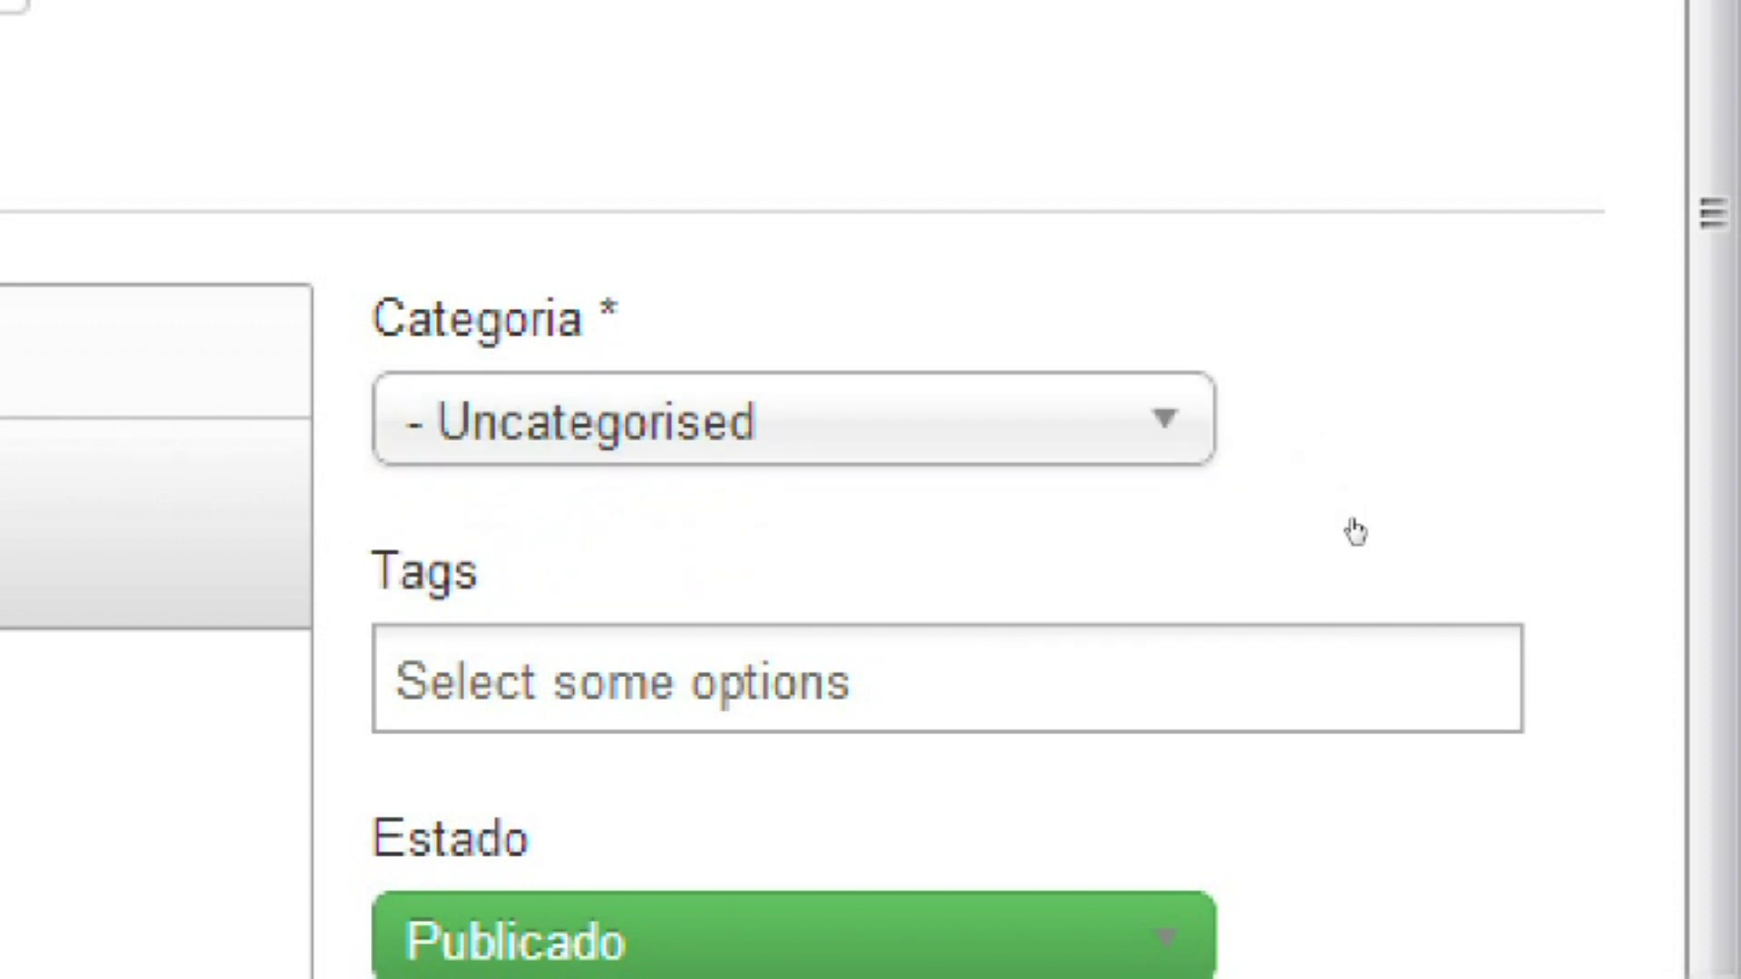
key("Tab")
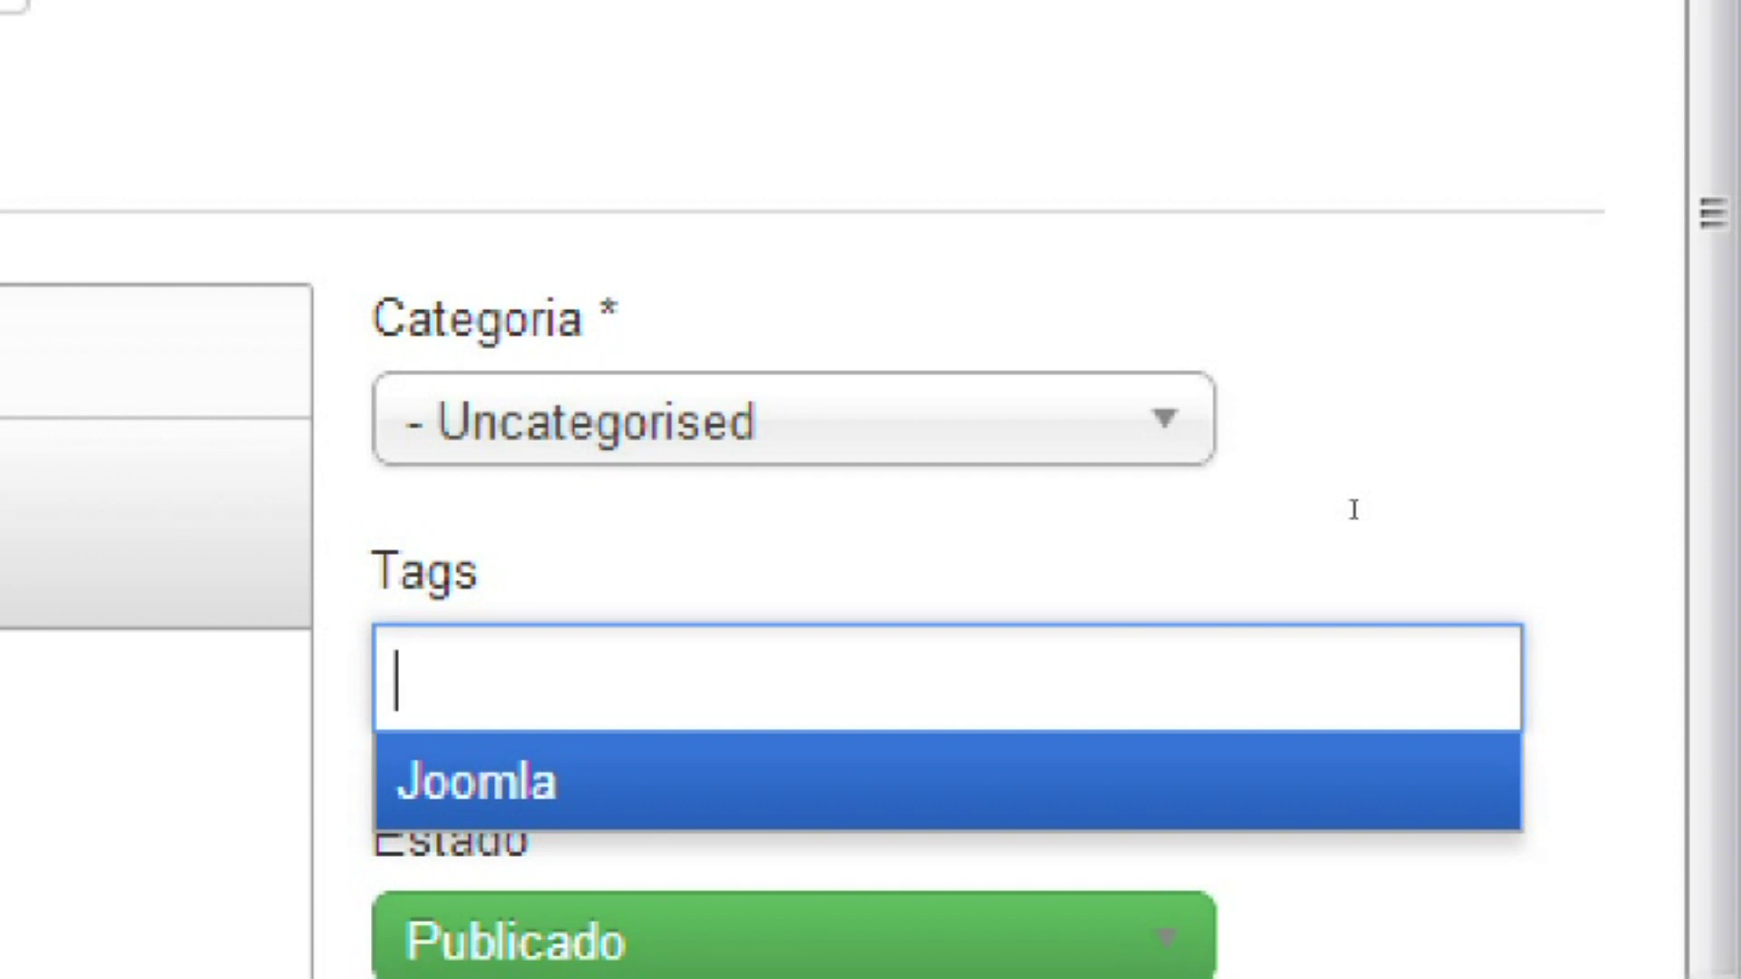
left_click(1381, 465)
scroll(1385, 504, "down", 3)
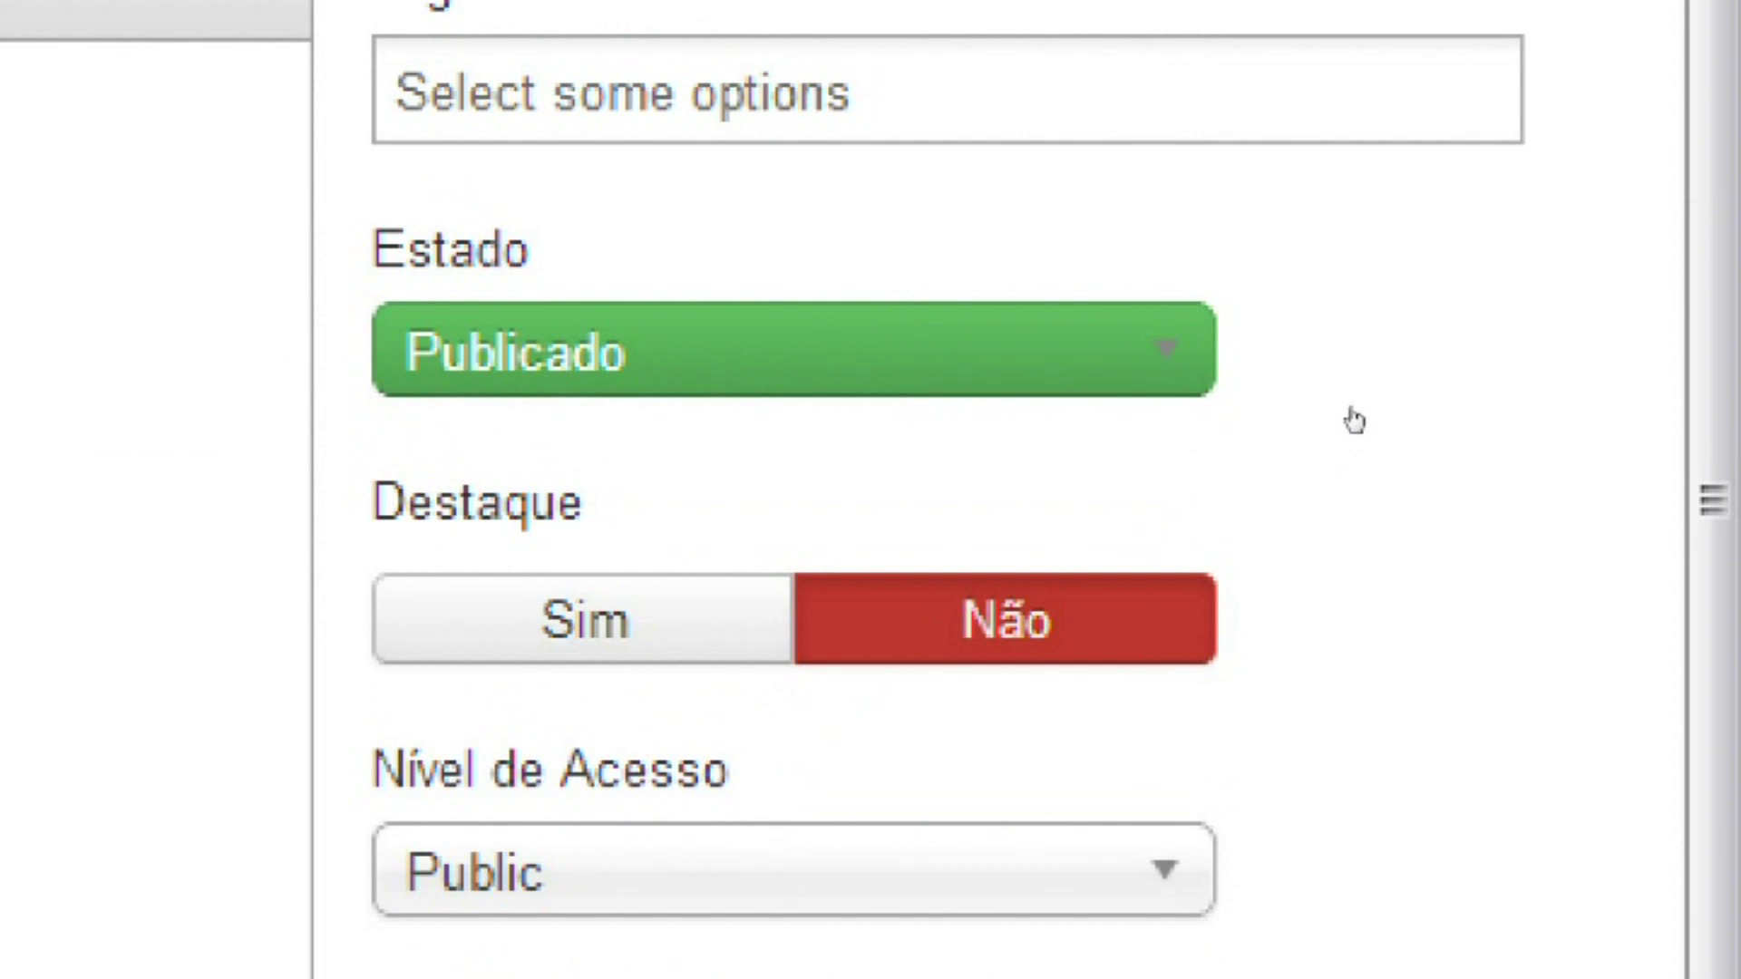
Review the Estado choices Publicado, Despublicado, Arquivado and Lixeira while leaving the article as Publicado
key("Down")
key("Down")
key("Down")
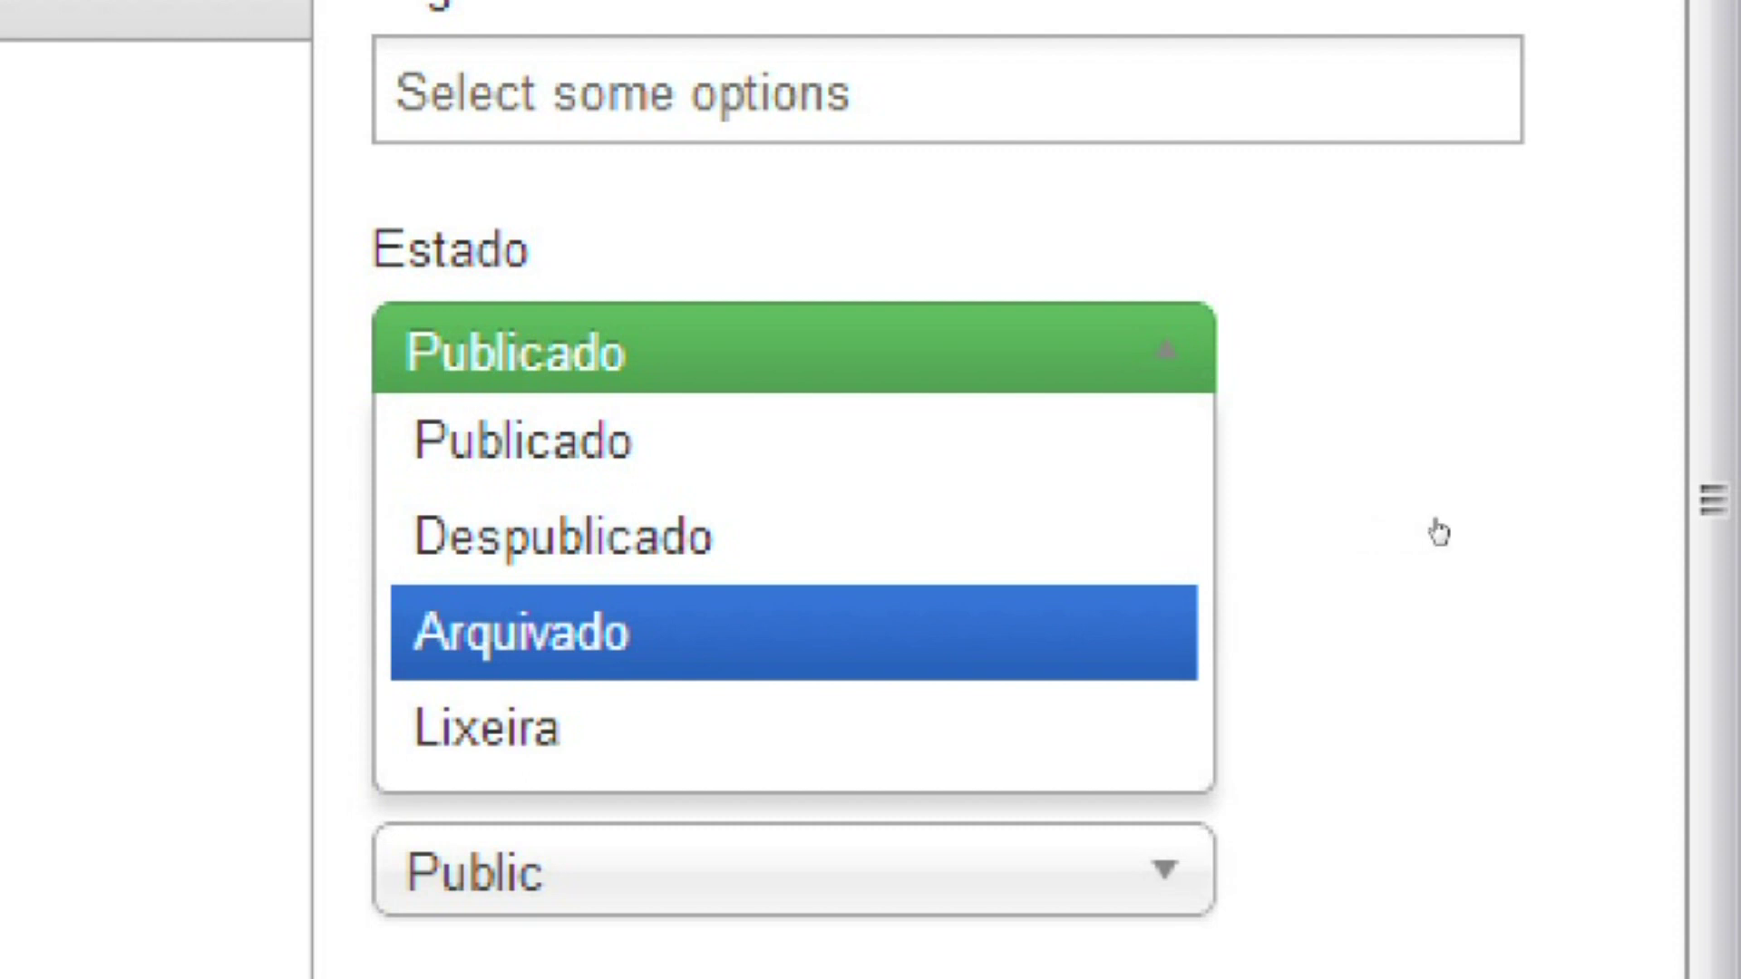
left_click(1670, 440)
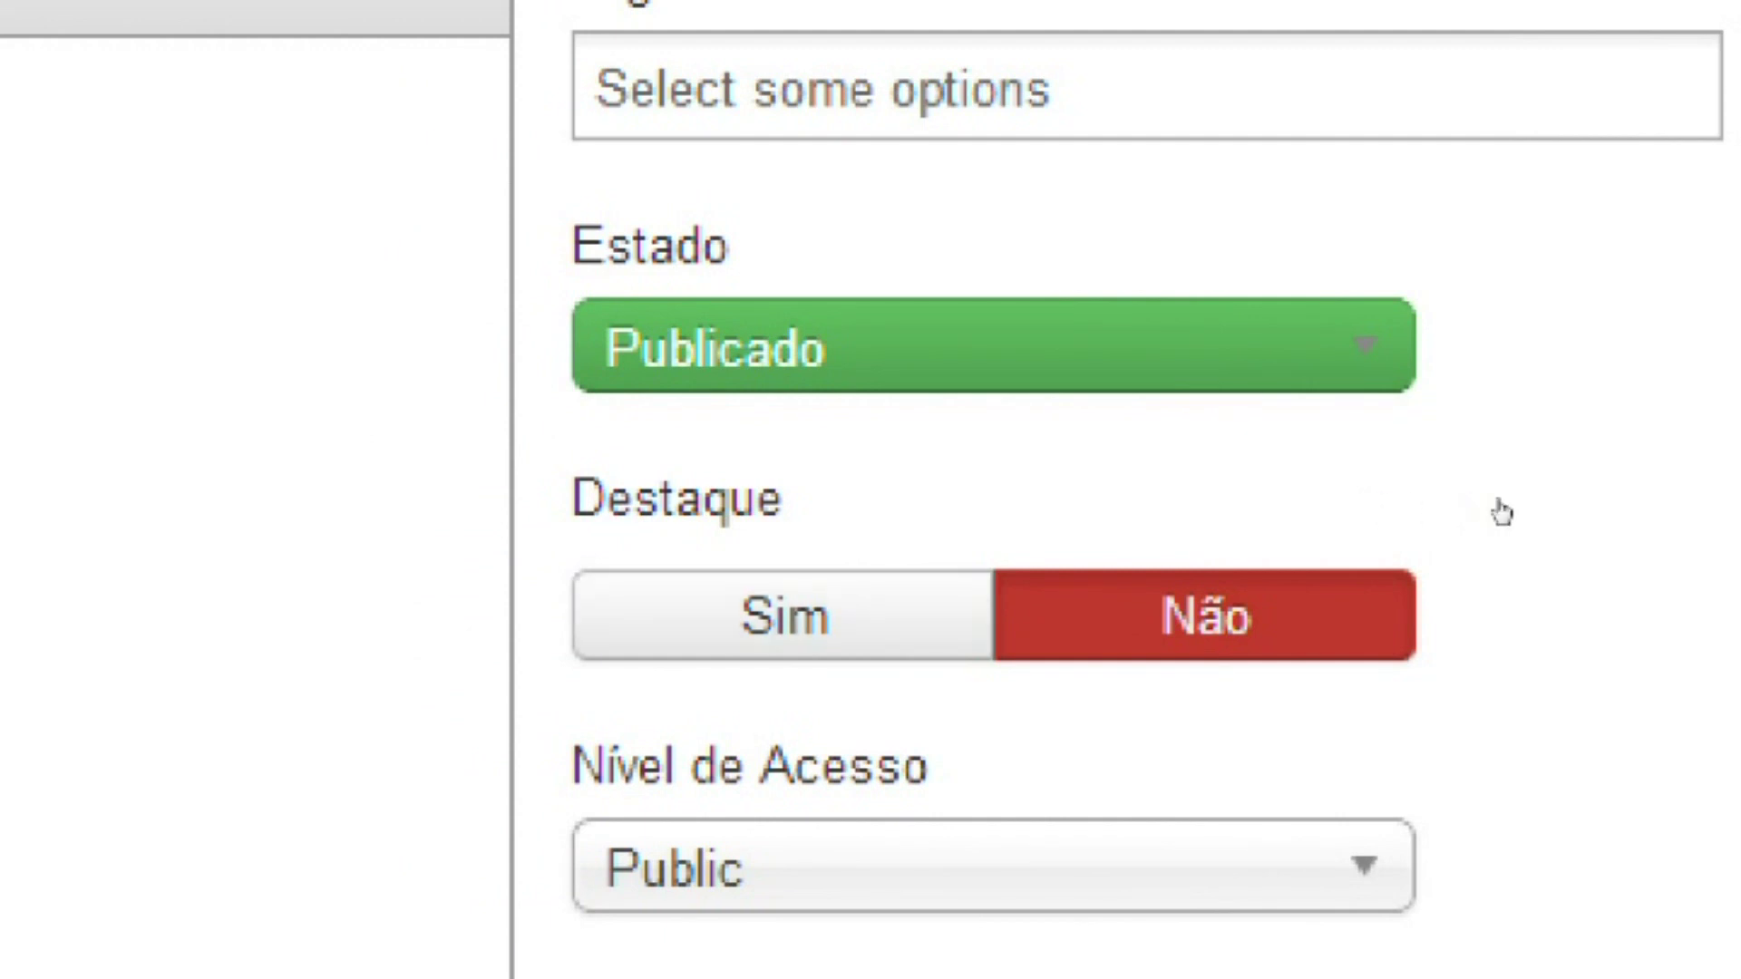
Review the Nível de Acesso choices such as Guest, Super Users and Registered, keeping the article at Public
scroll(1500, 539, "down", 3)
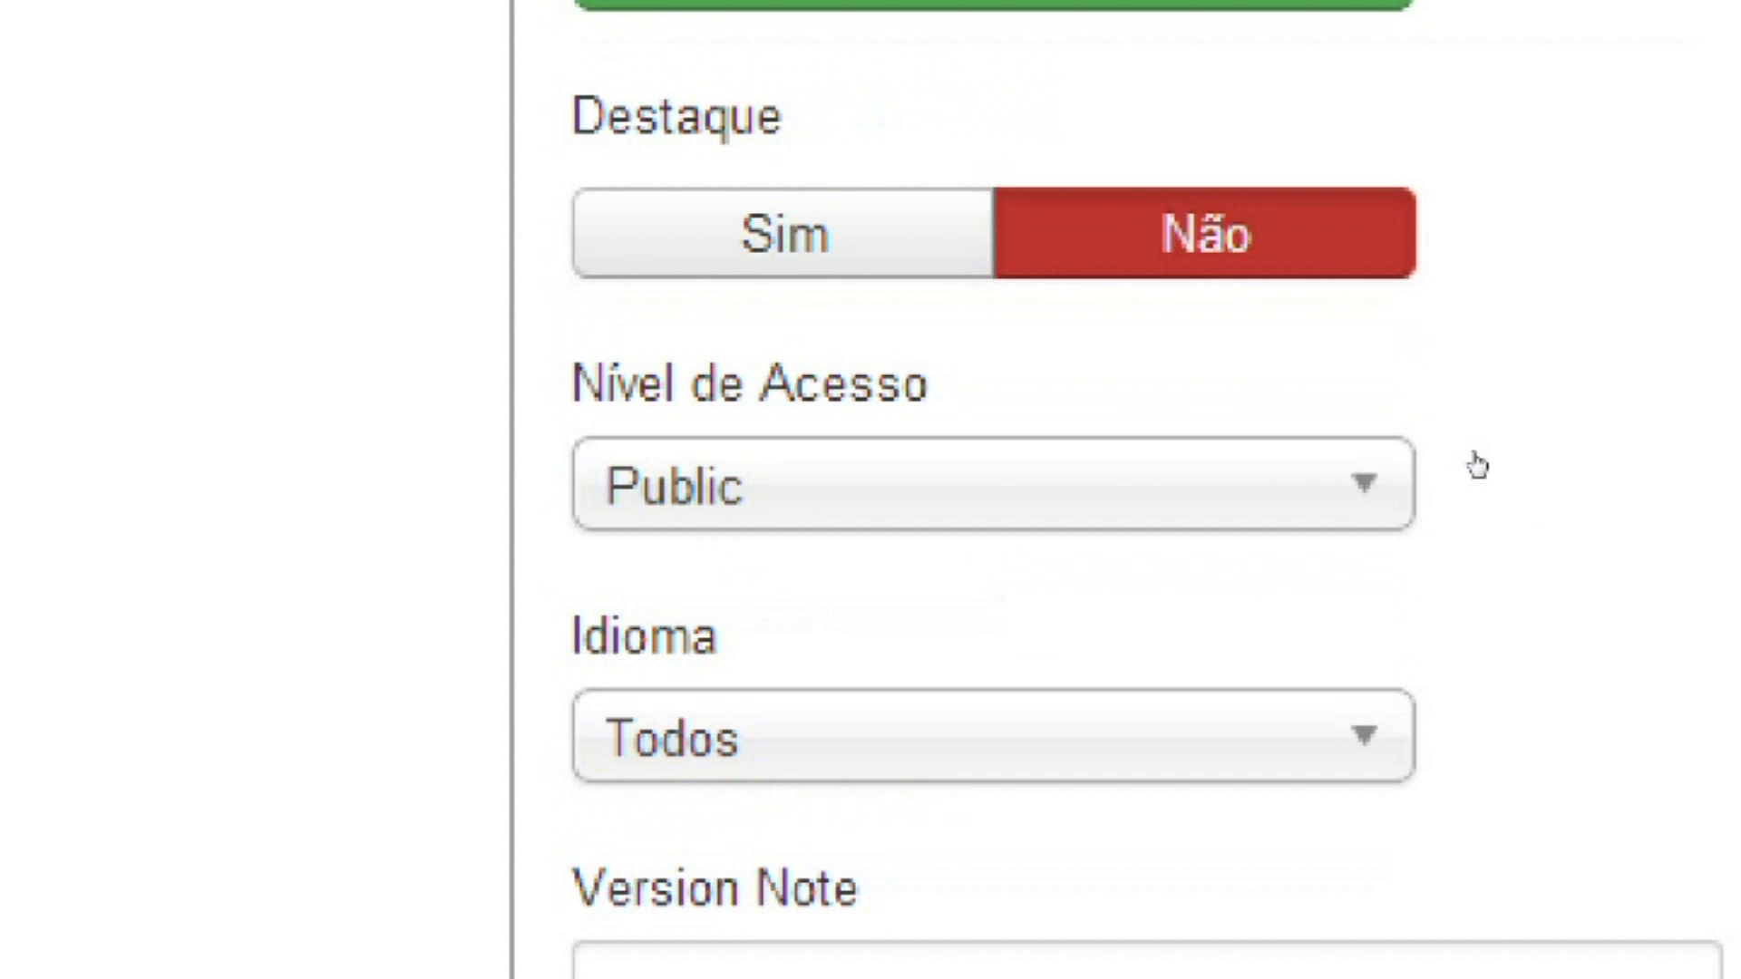
left_click(1343, 467)
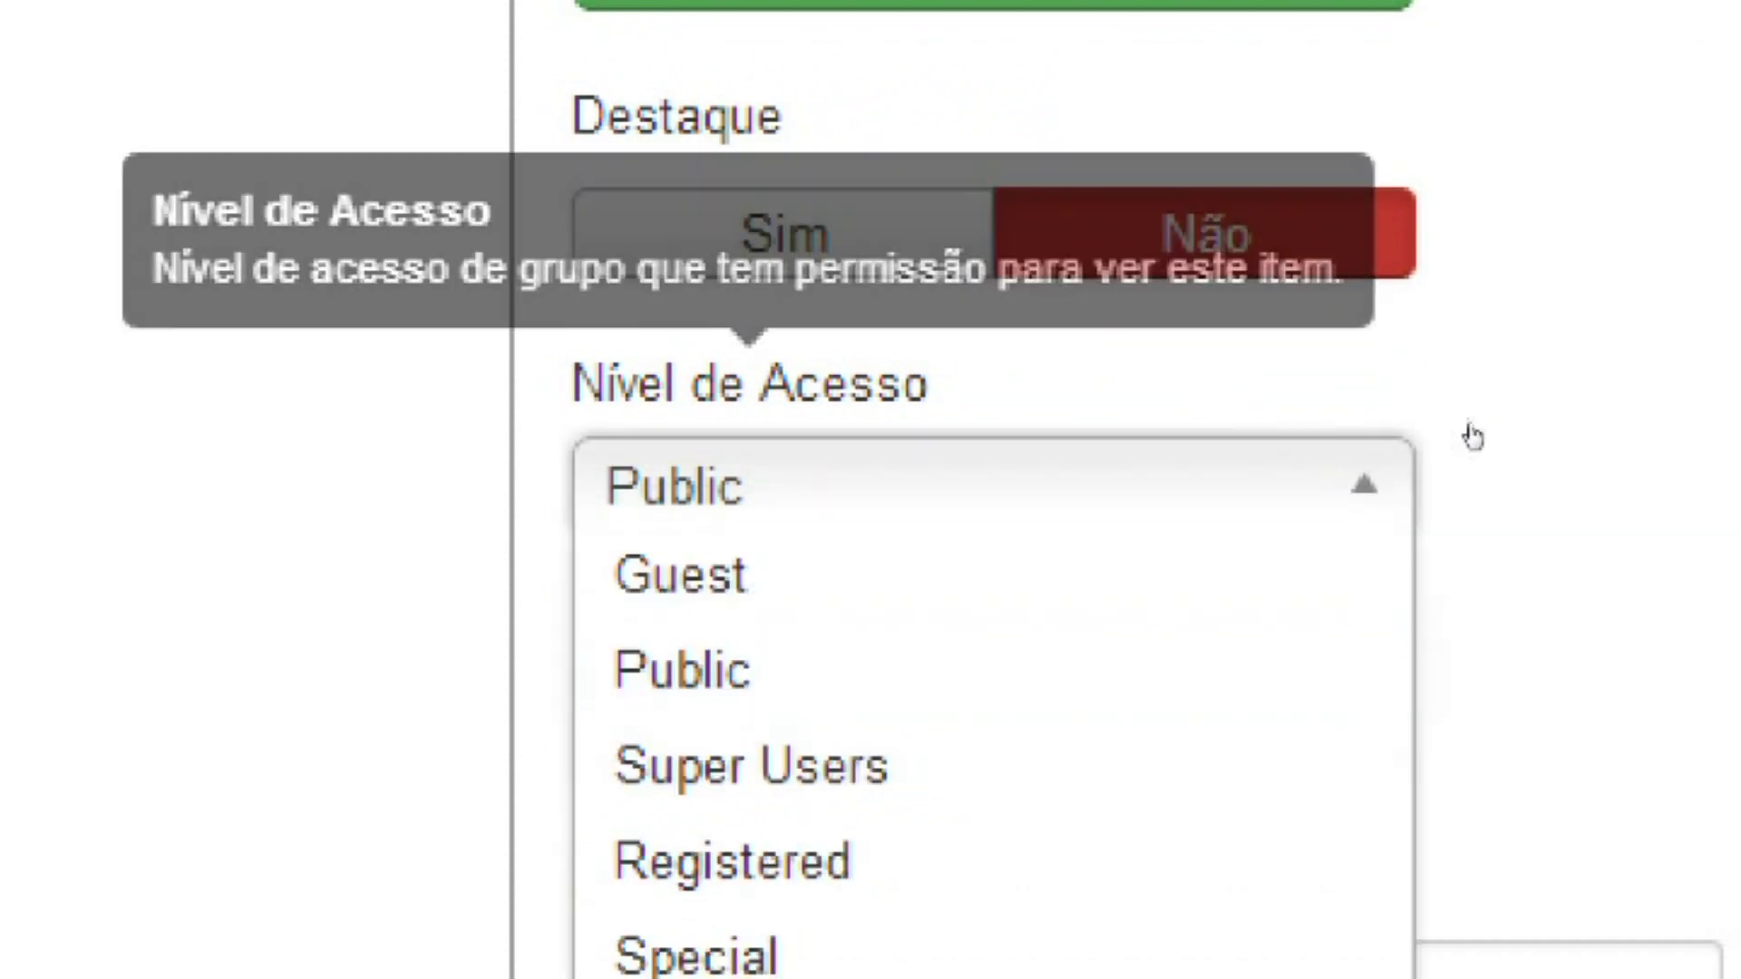
key("Escape")
key("Down")
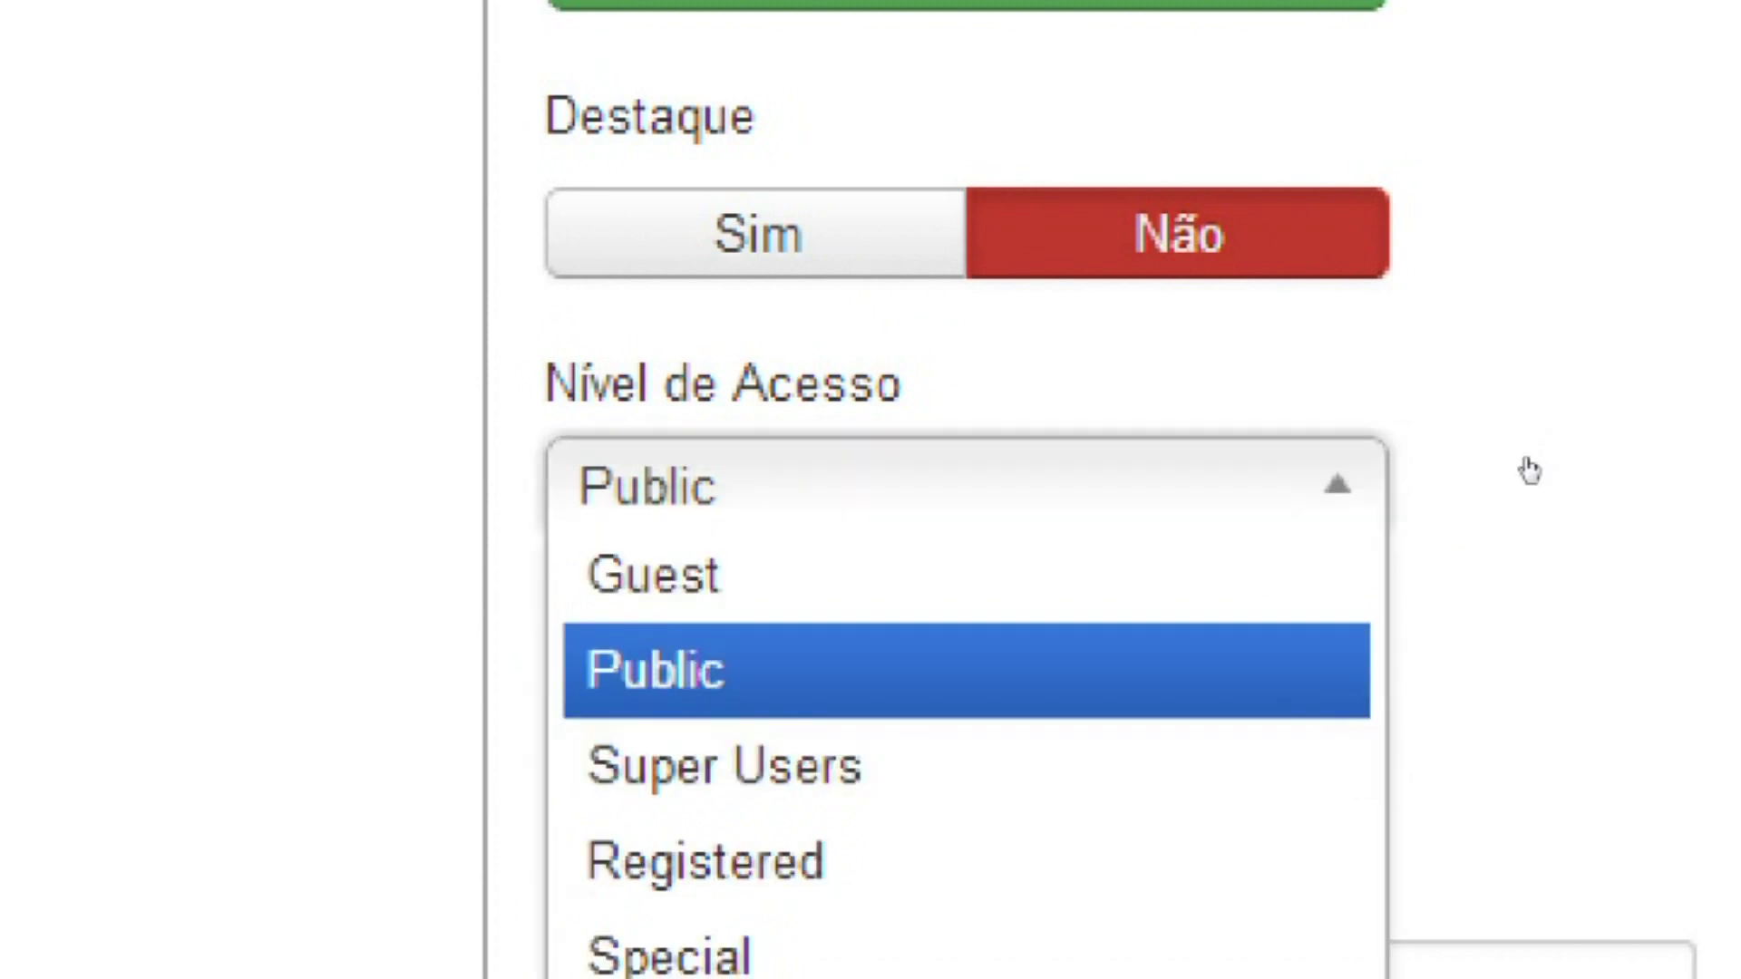
key("Down")
key("Up")
key("Down")
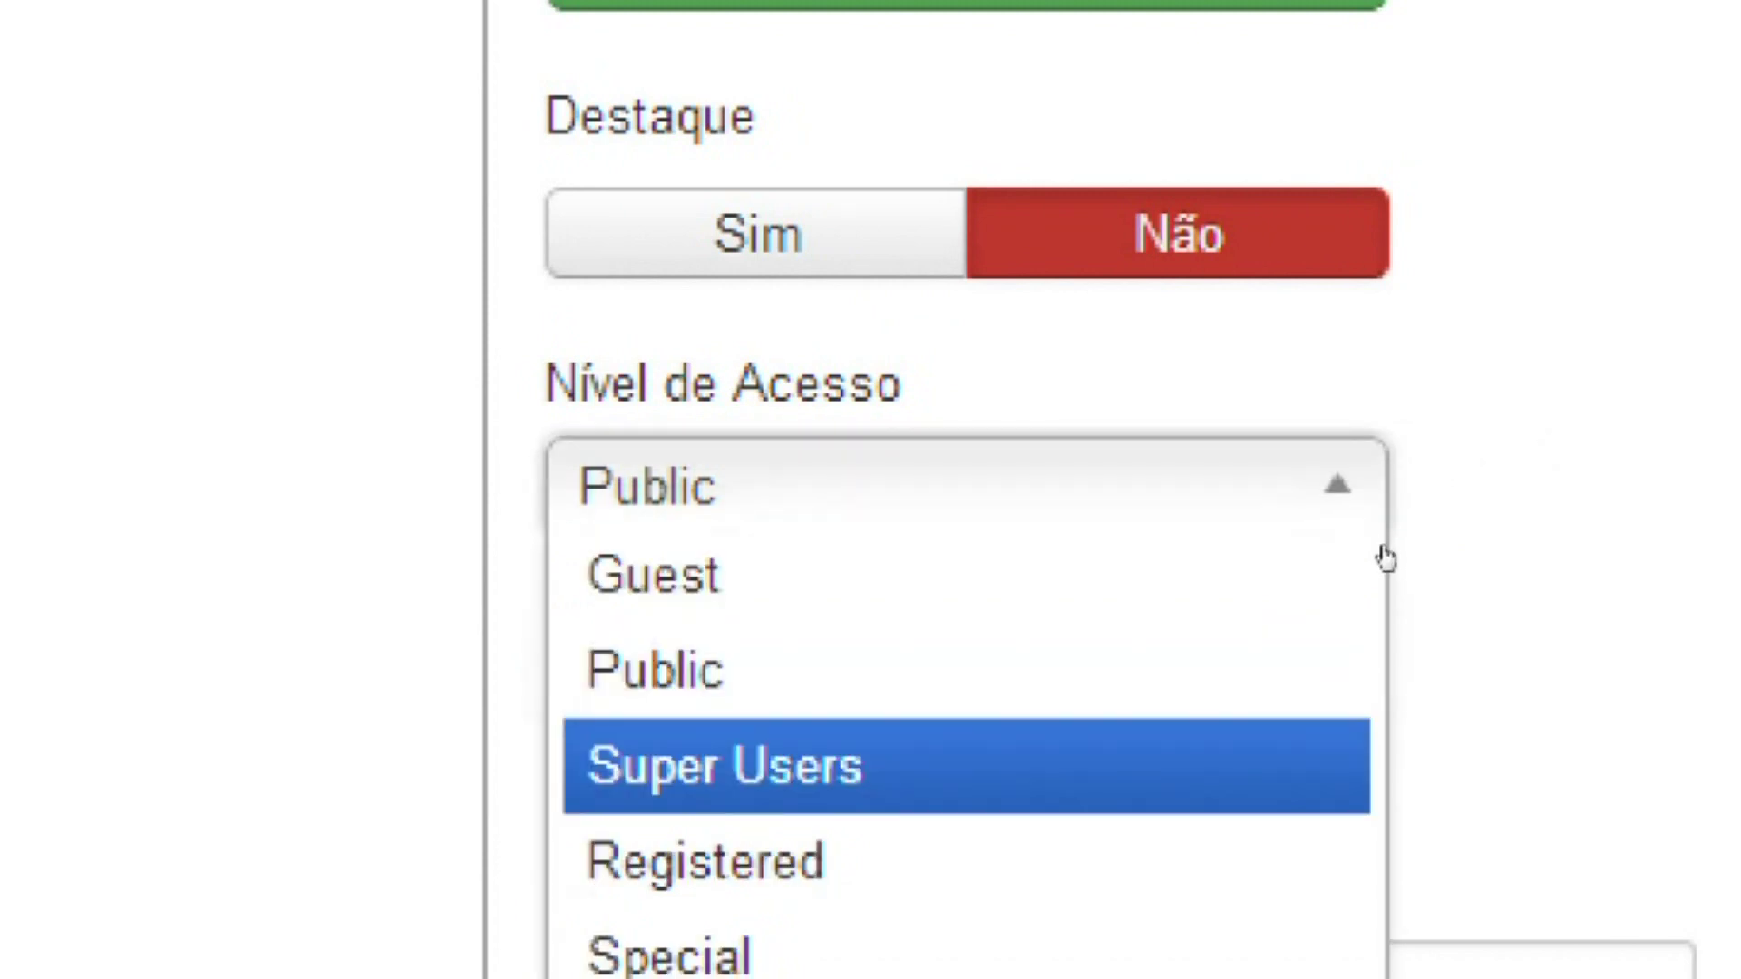
key("Down")
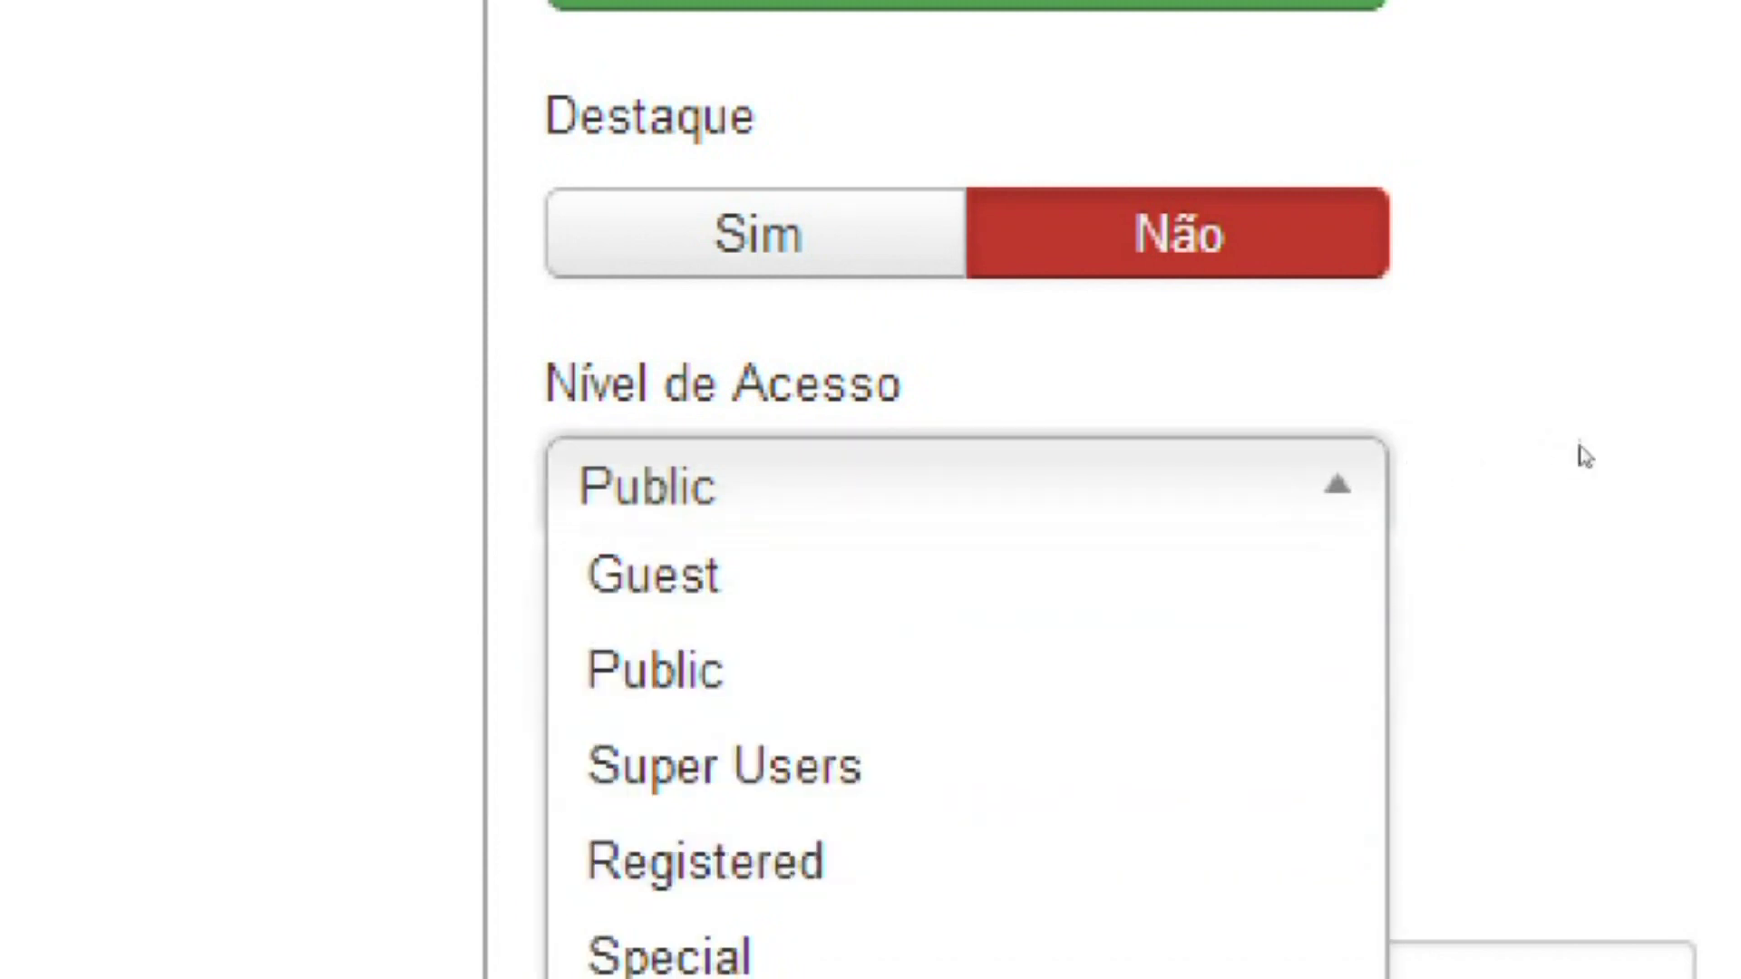
left_click(1614, 450)
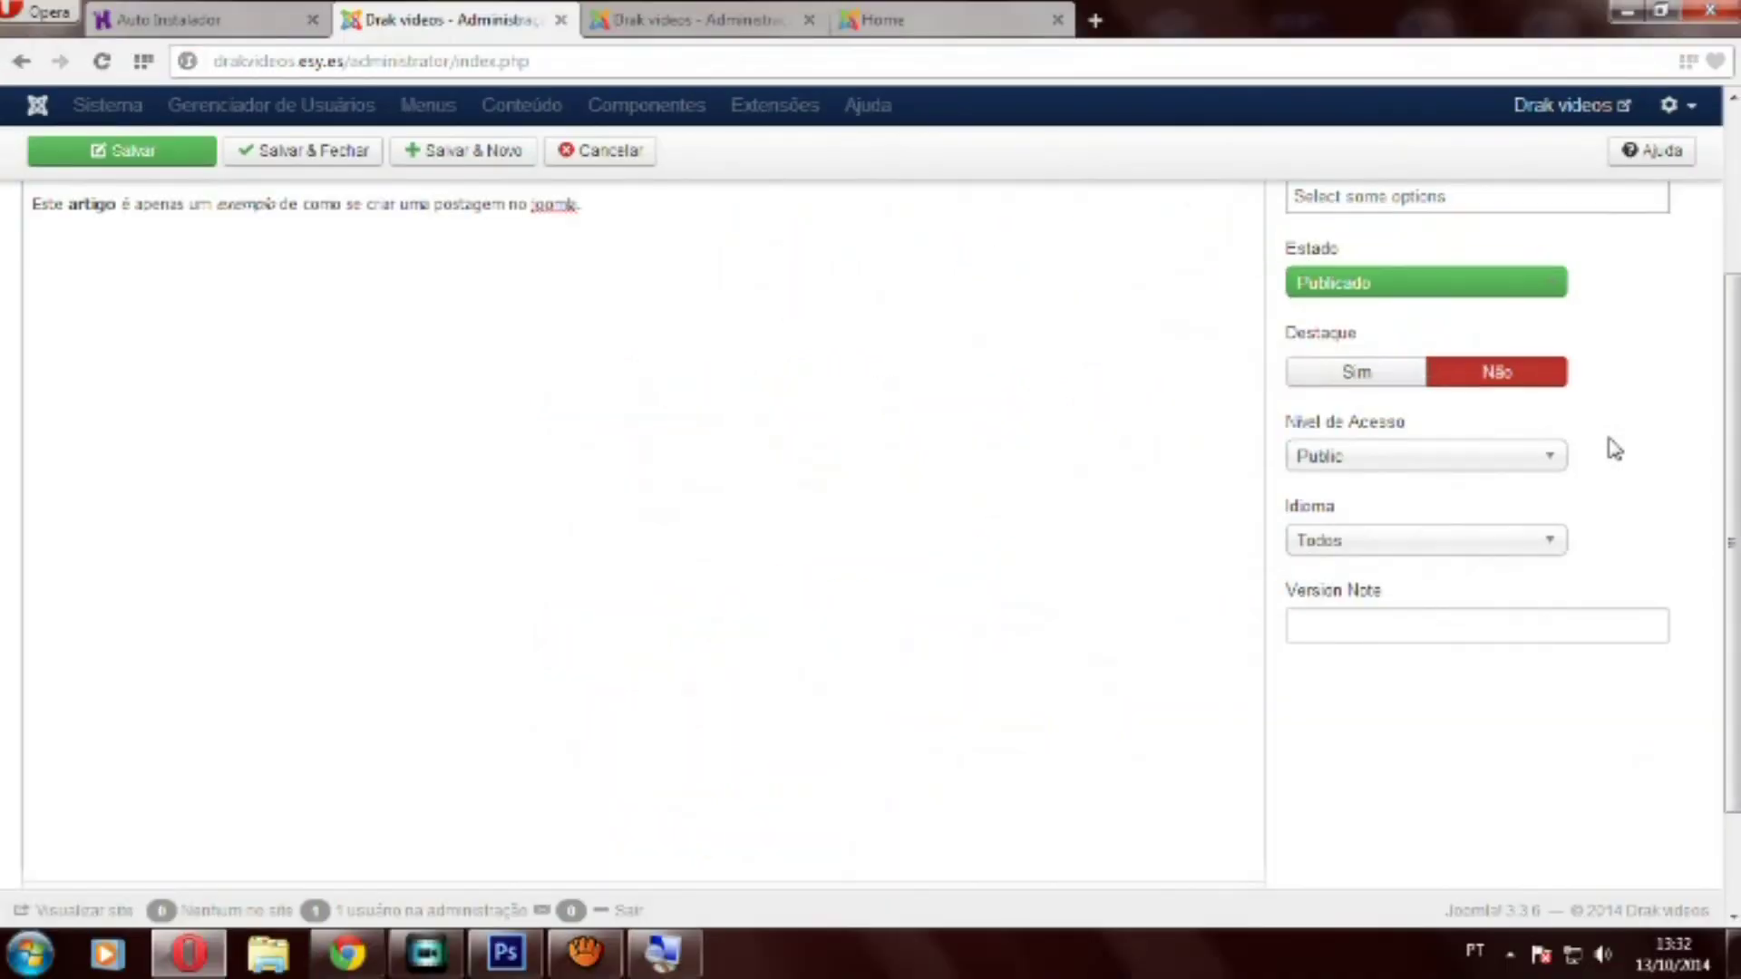
Insert the image images/powered_by.png after the article's sentence and check it in the editor
scroll(671, 488, "down", 2)
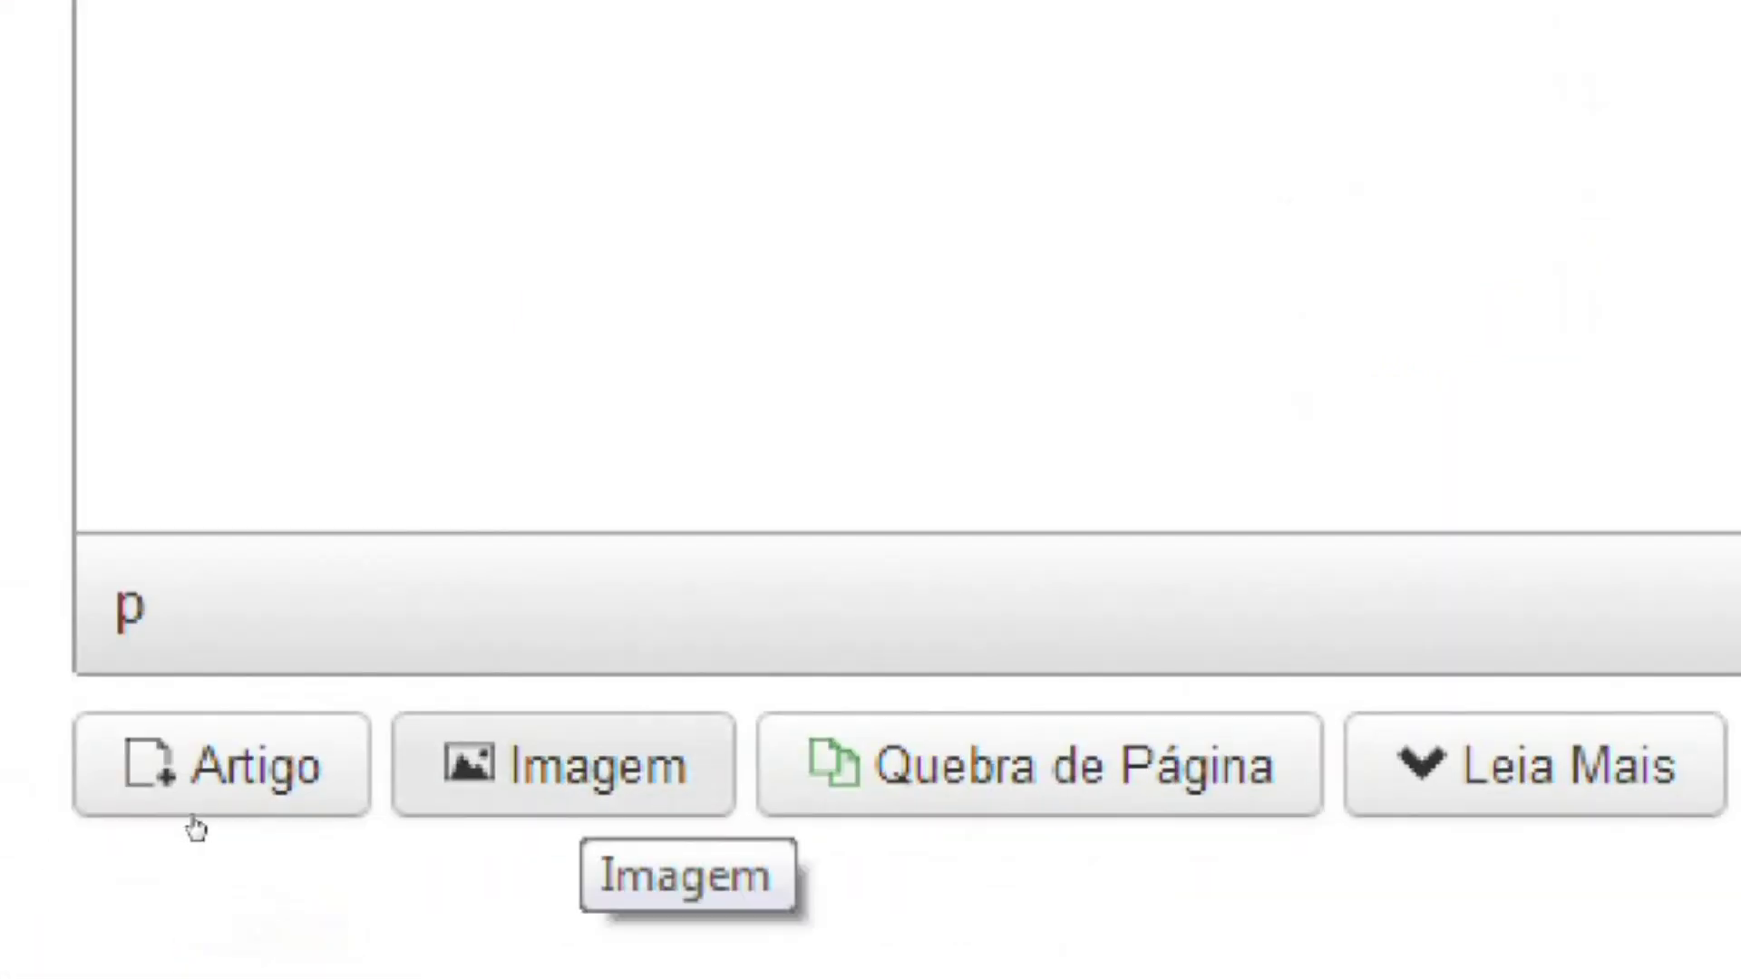
left_click(196, 820)
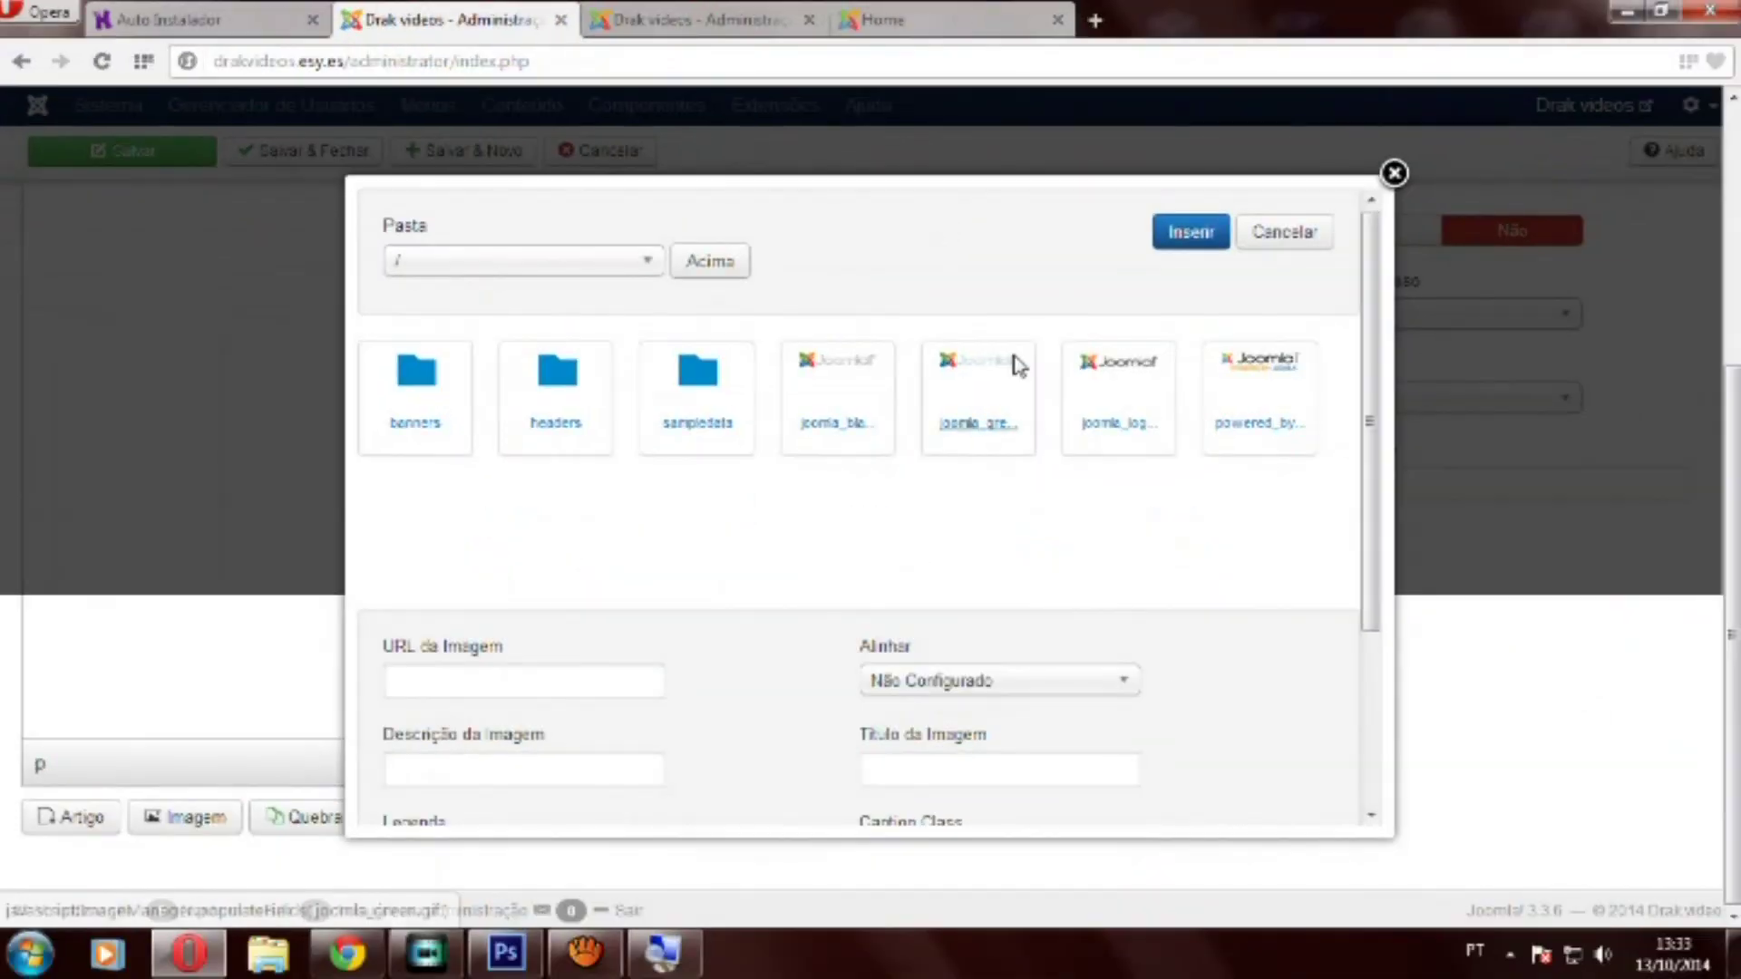
scroll(1349, 535, "down", 2)
scroll(1350, 534, "up", 2)
left_click(1294, 396)
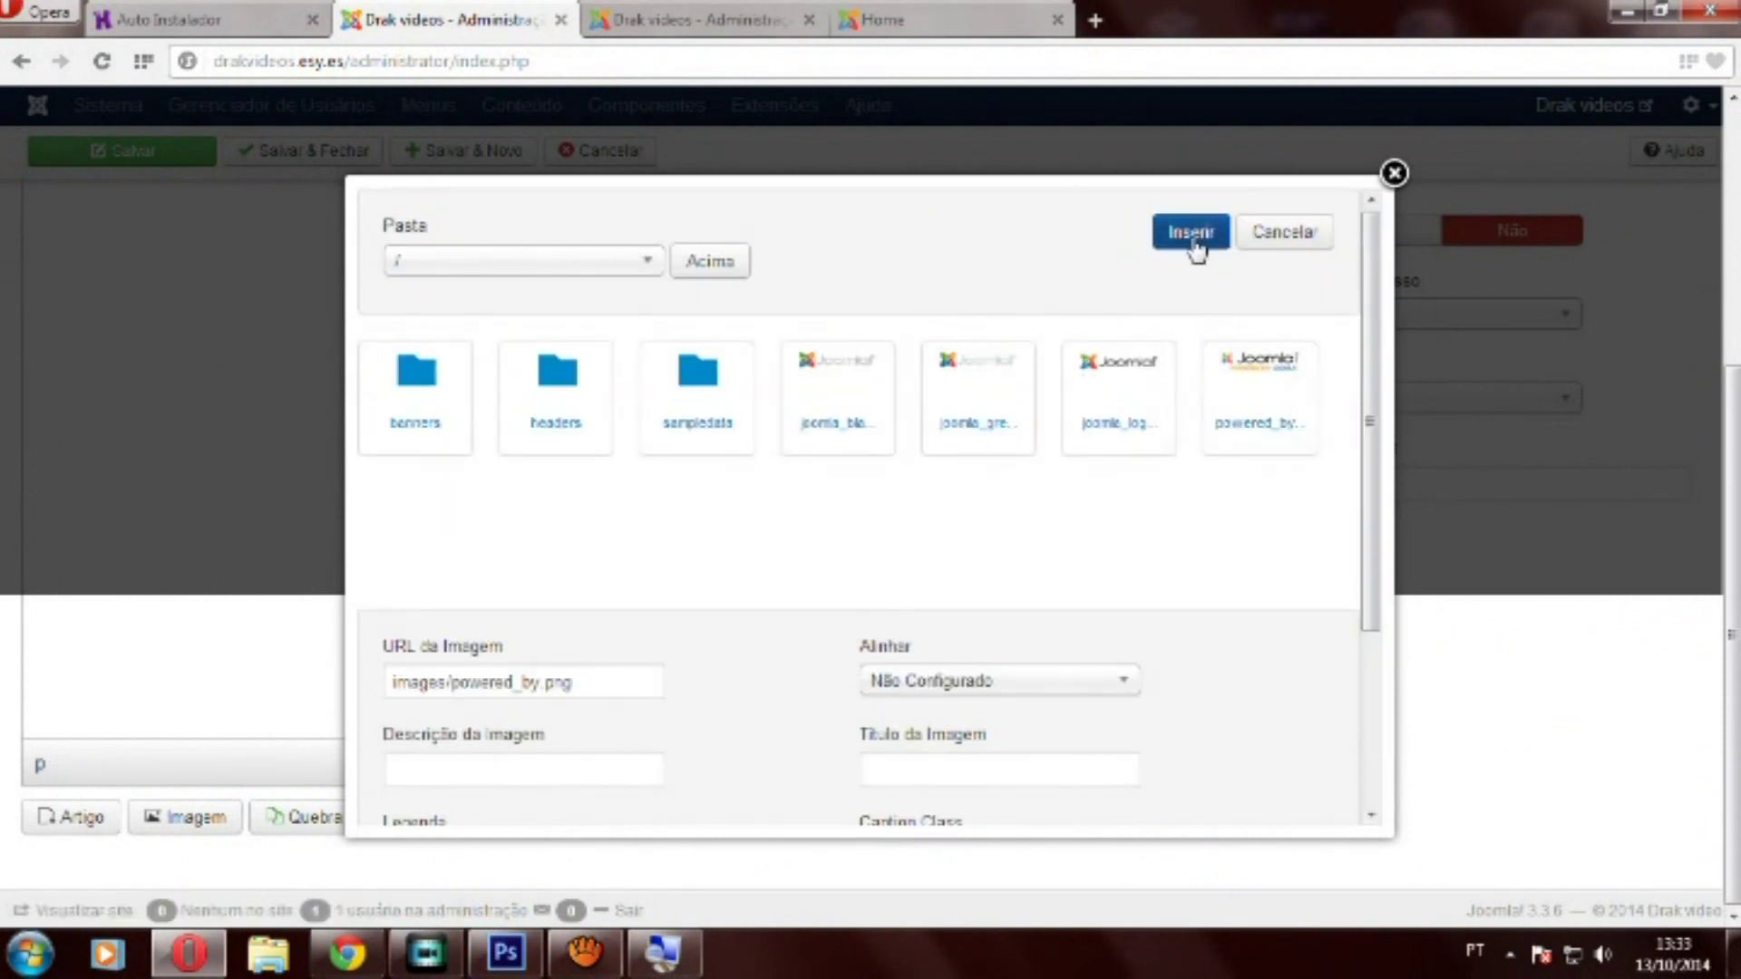
left_click(1193, 233)
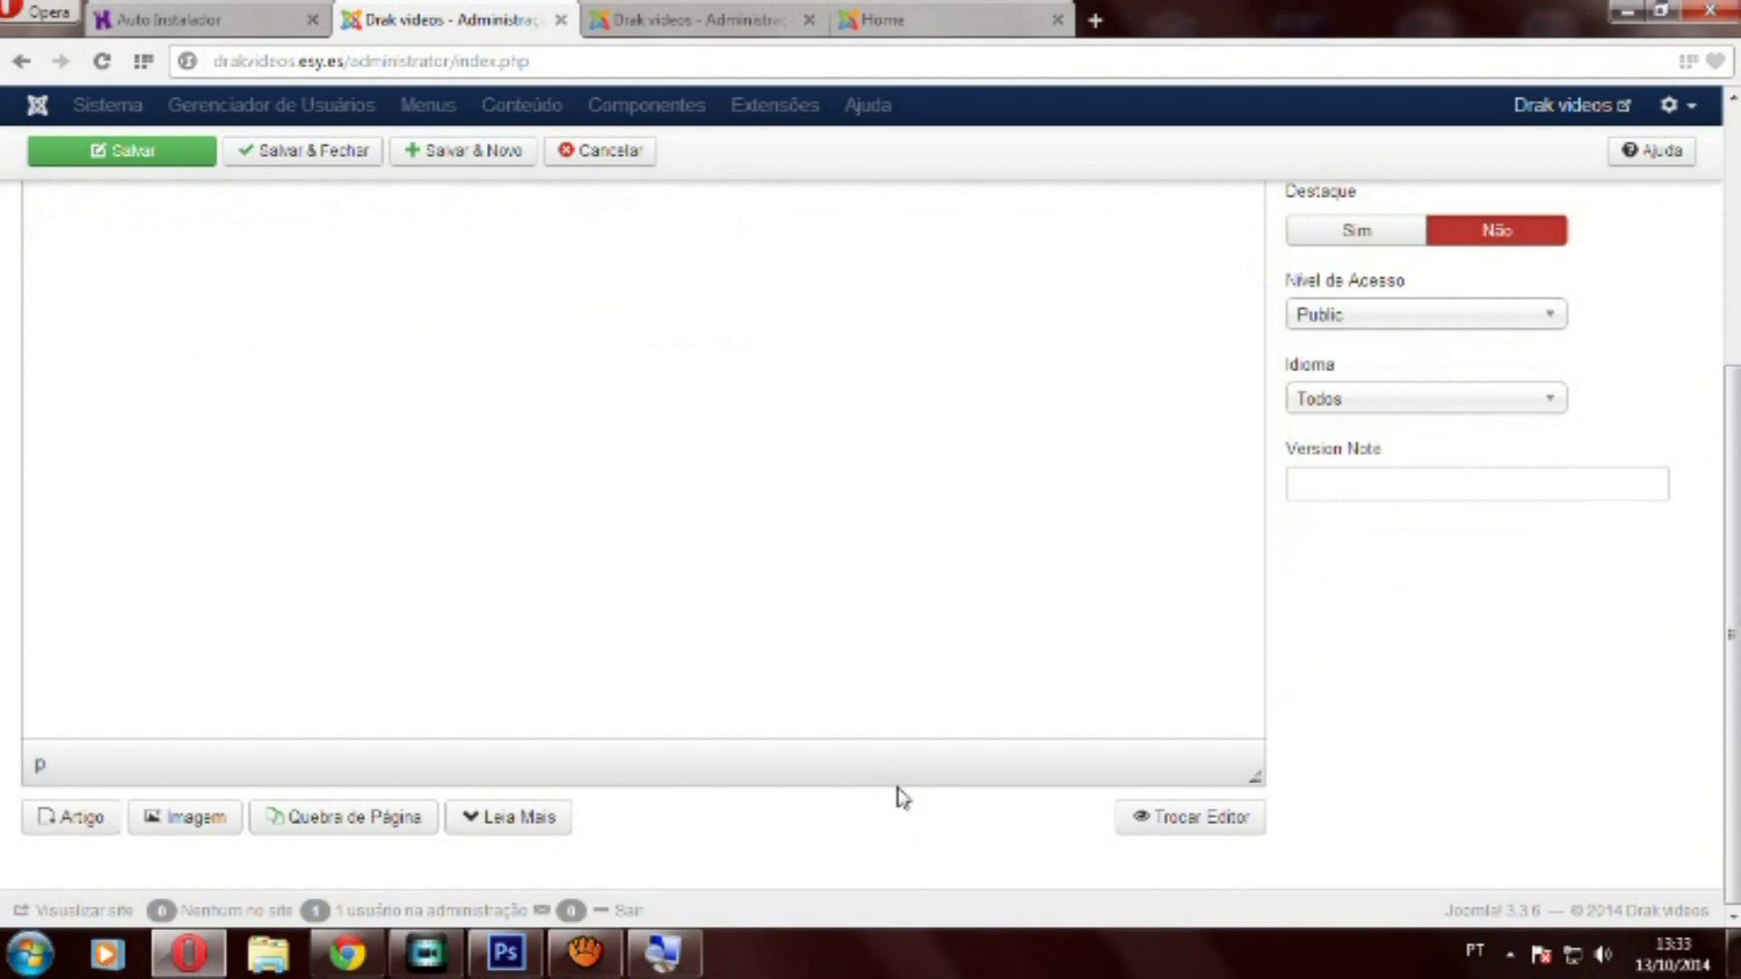
scroll(893, 796, "up", 5)
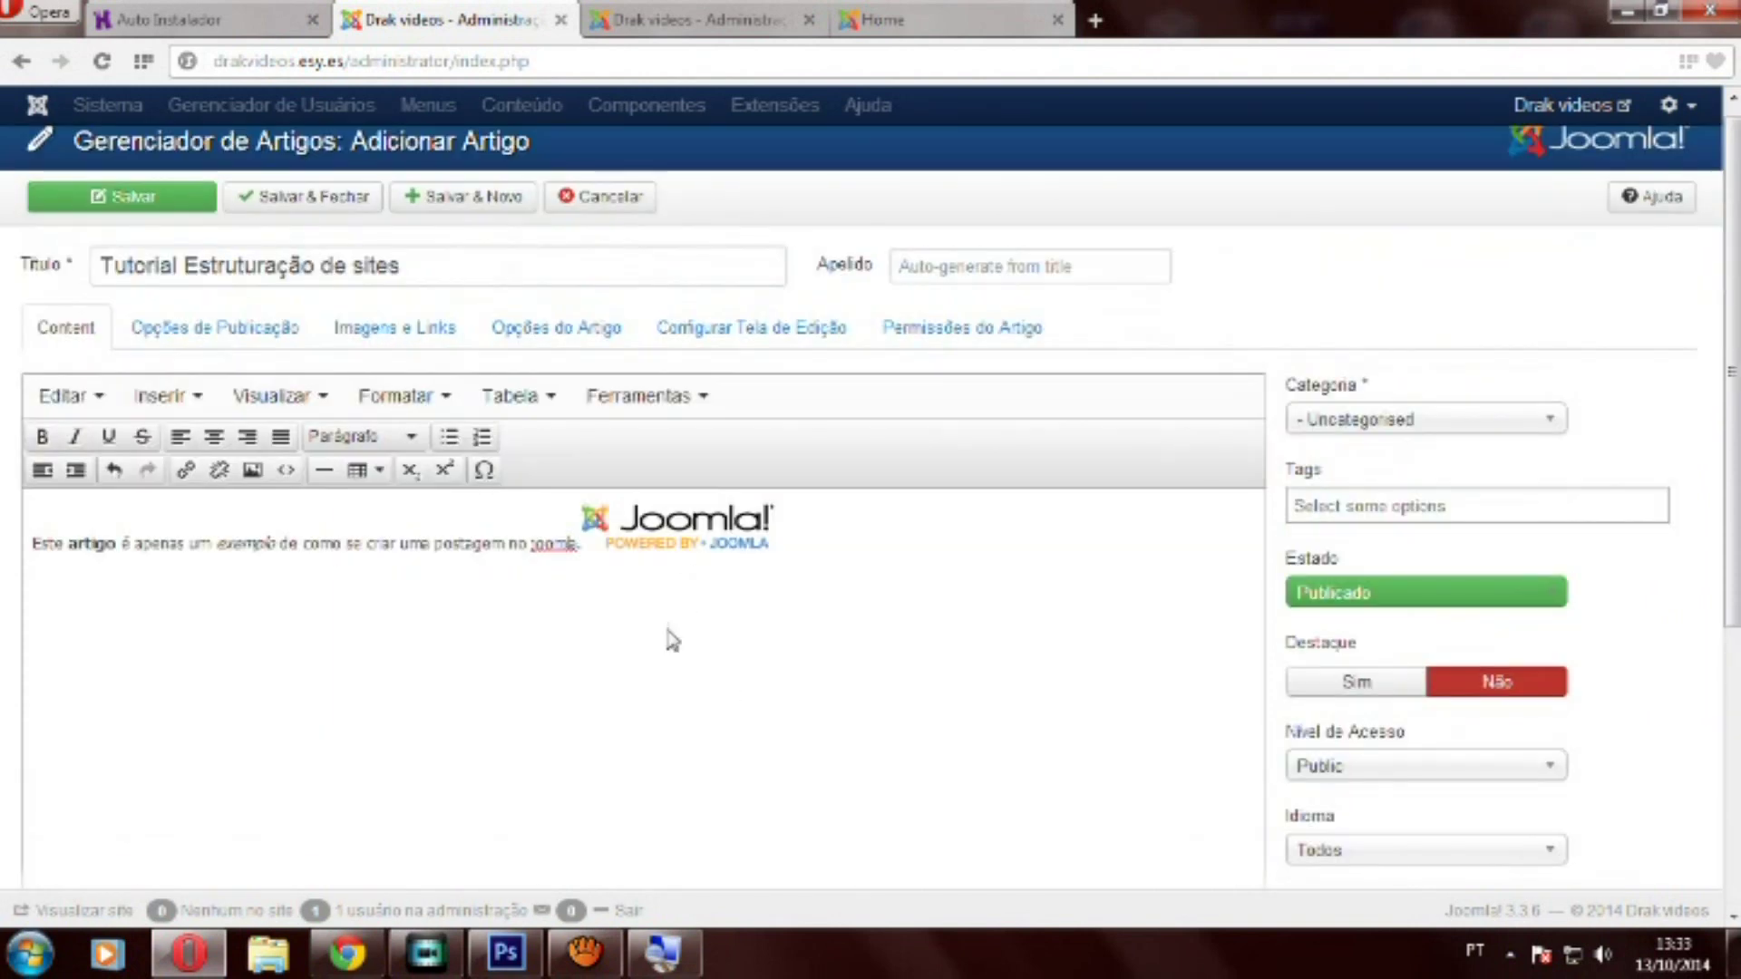
scroll(222, 721, "up", 1)
scroll(224, 723, "up", 1)
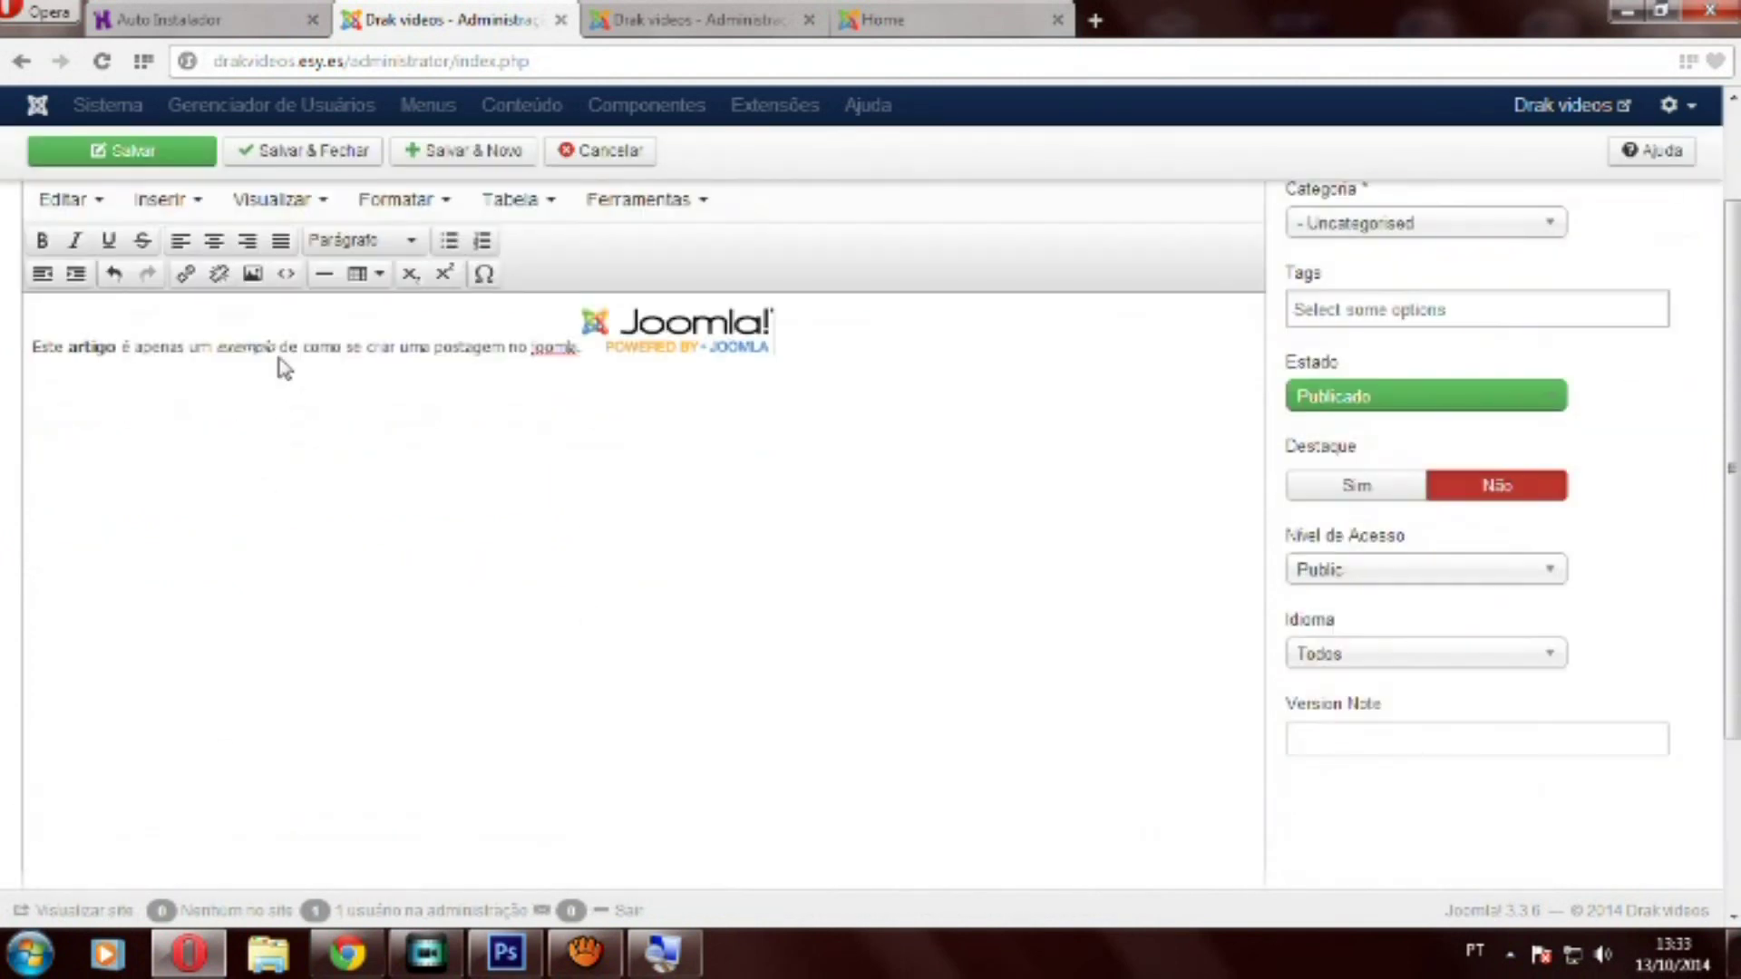
Delete the Joomla logo image from the article text, leaving only the sentence
left_click(253, 274)
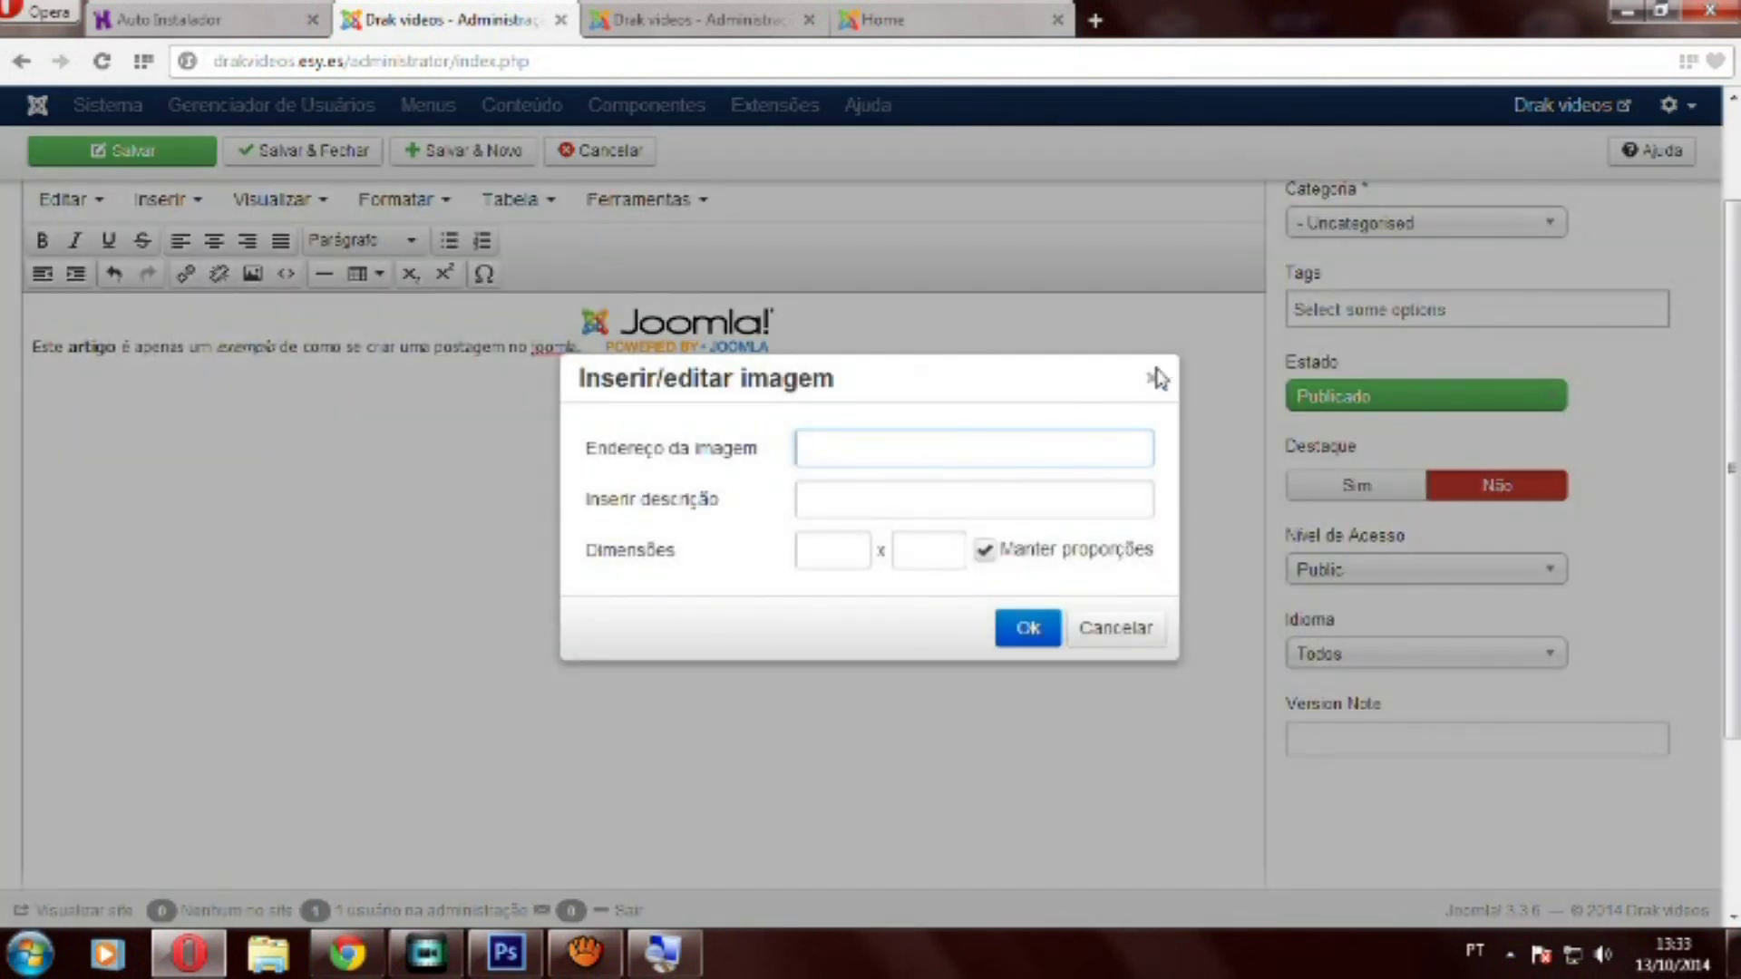
left_click(1157, 377)
scroll(493, 665, "down", 2)
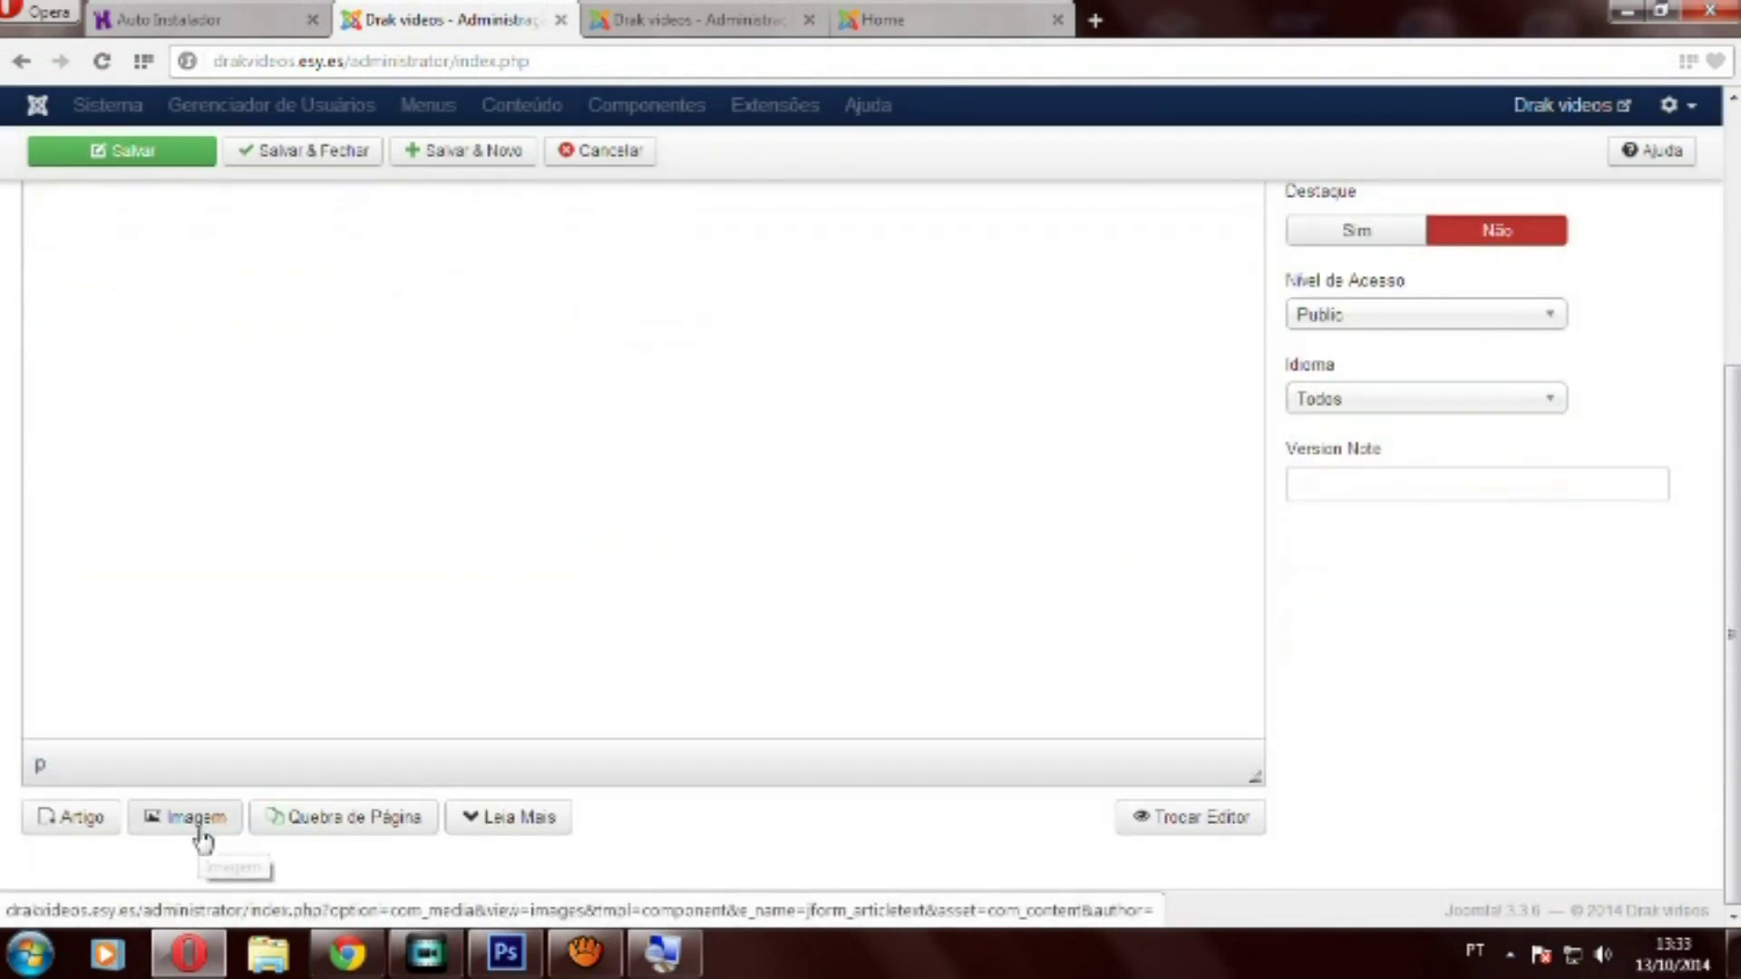
scroll(203, 839, "up", 3)
left_click(676, 535)
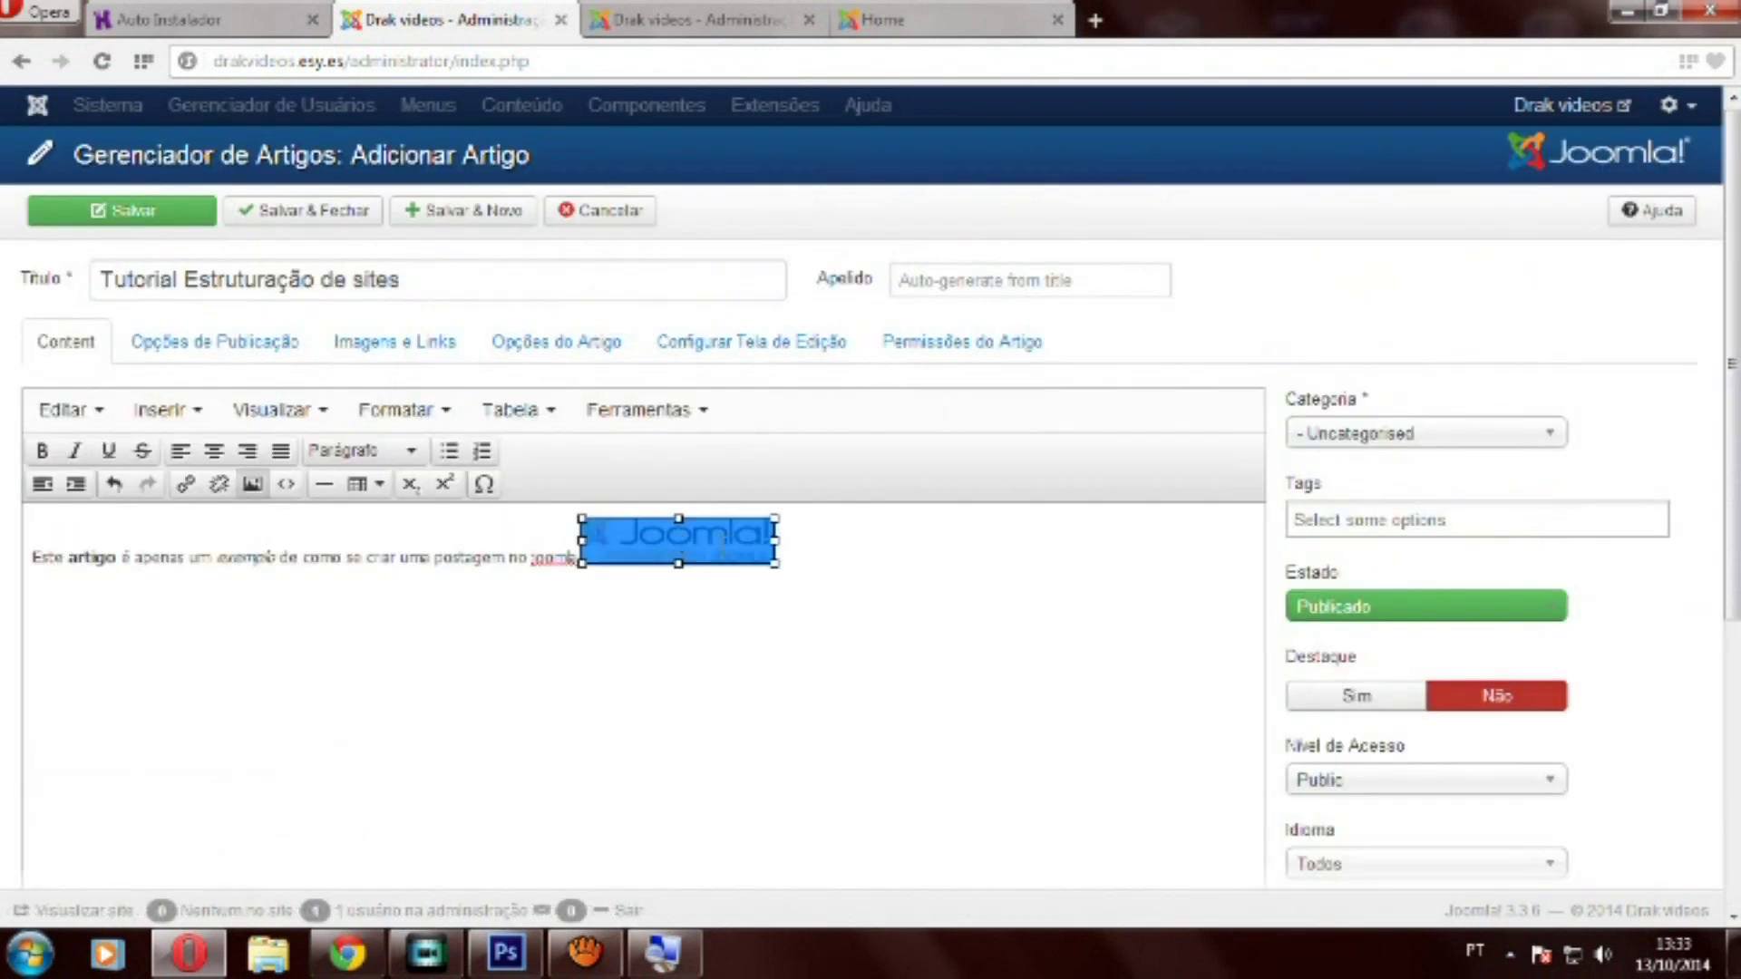
key("Delete")
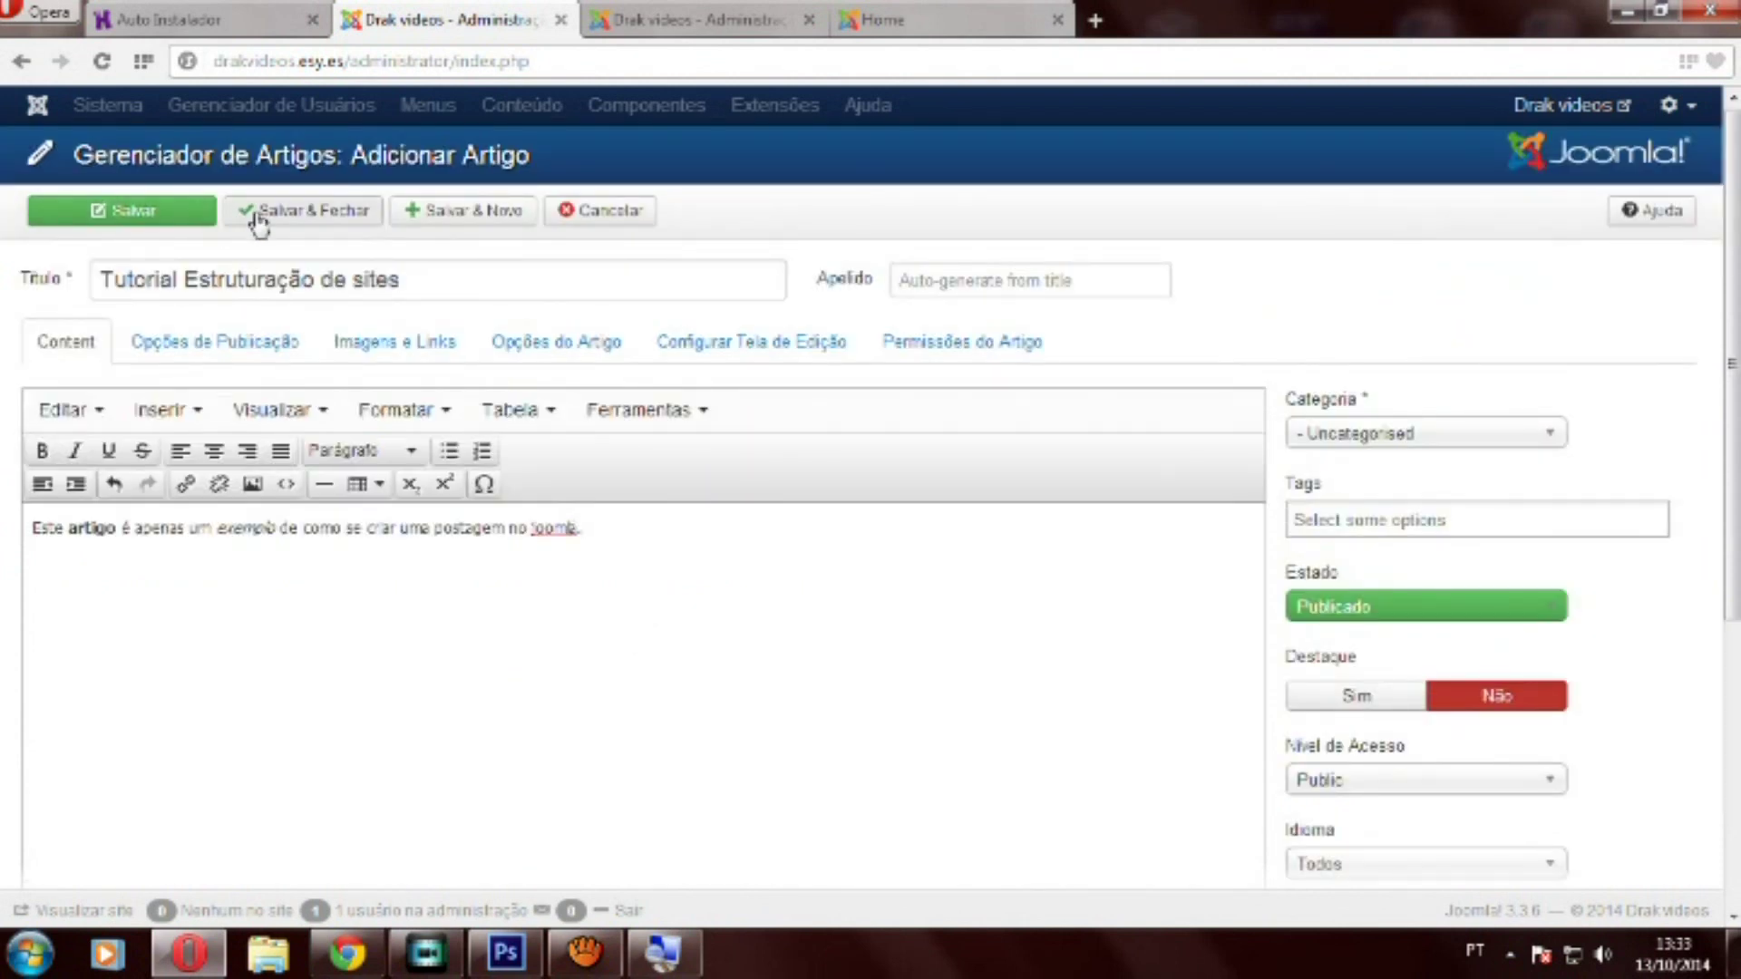
Save the article "Tutorial Estruturação de sites" and close it to return to the article list
left_click(163, 218)
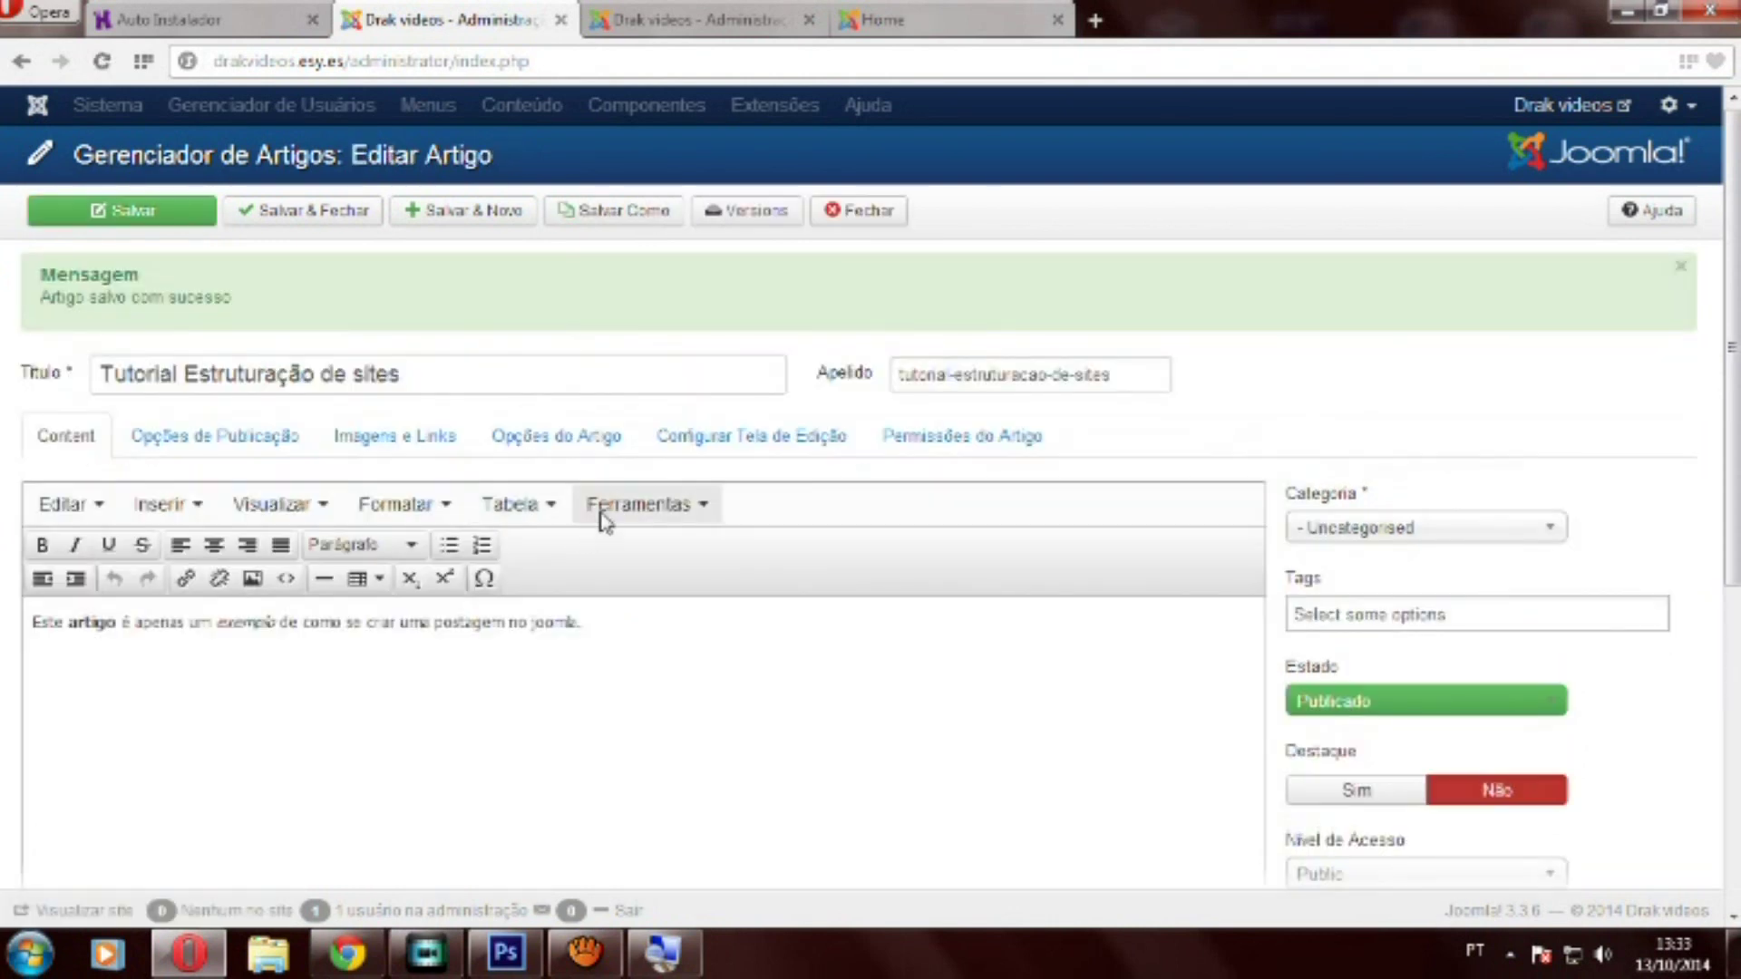
left_click(312, 223)
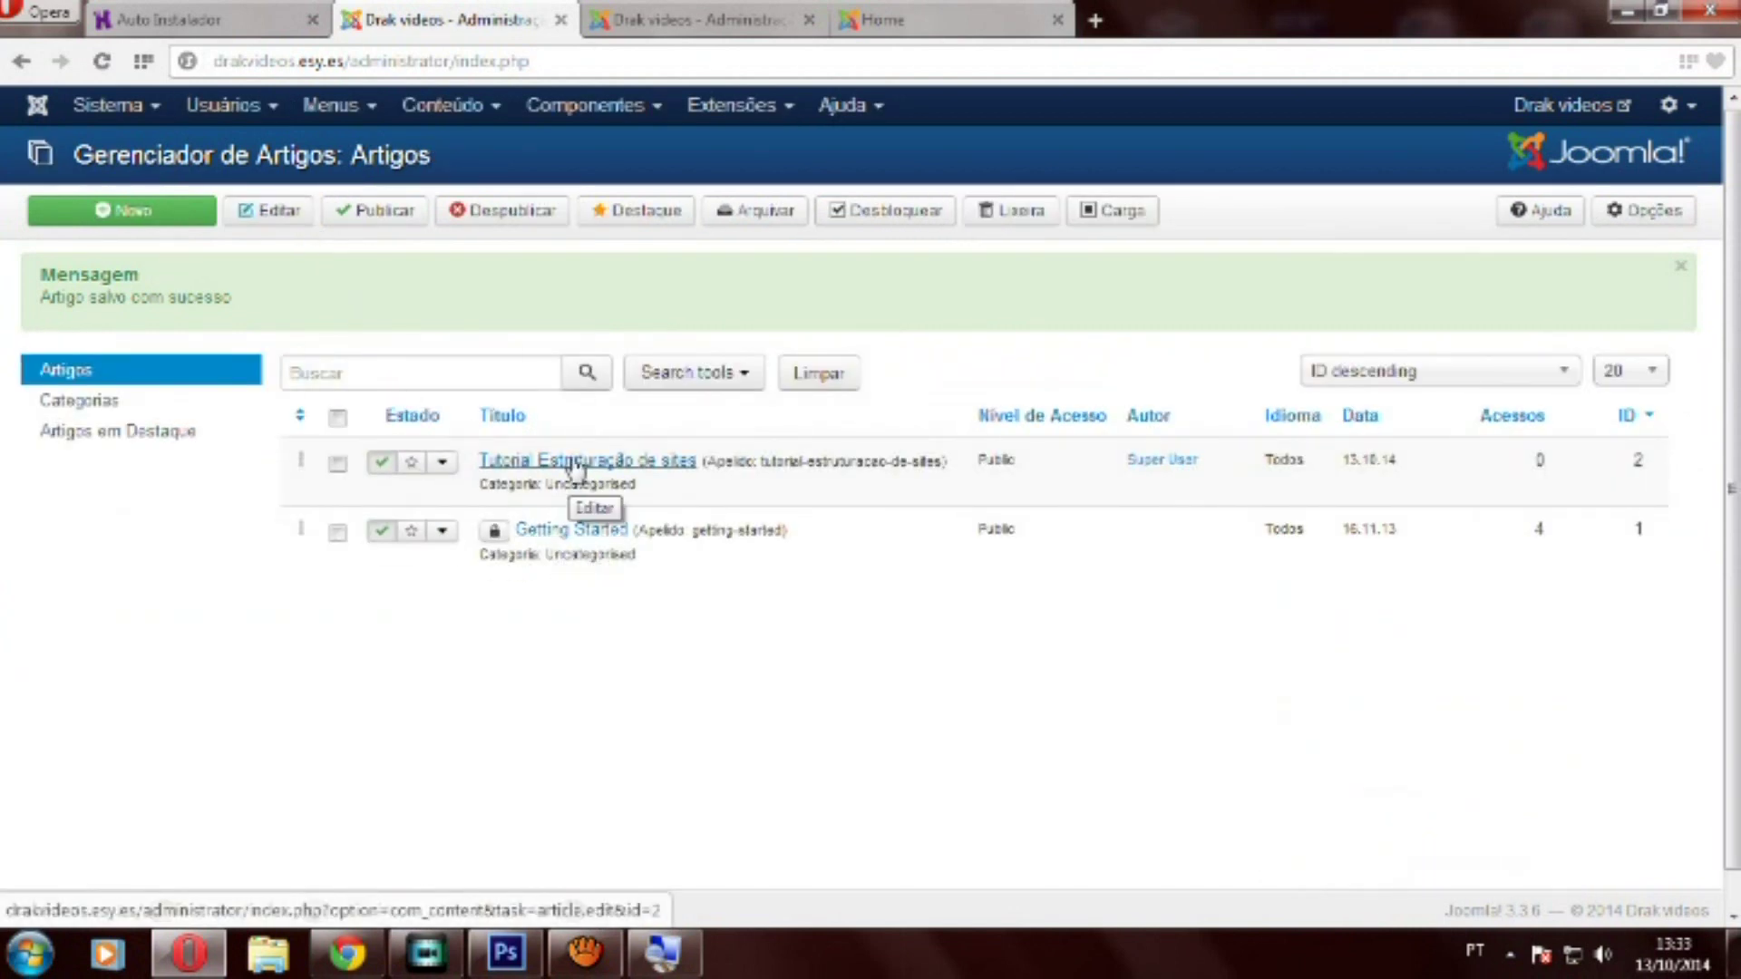
Reload the public site's home page and look through it for the newly saved article
left_click(921, 22)
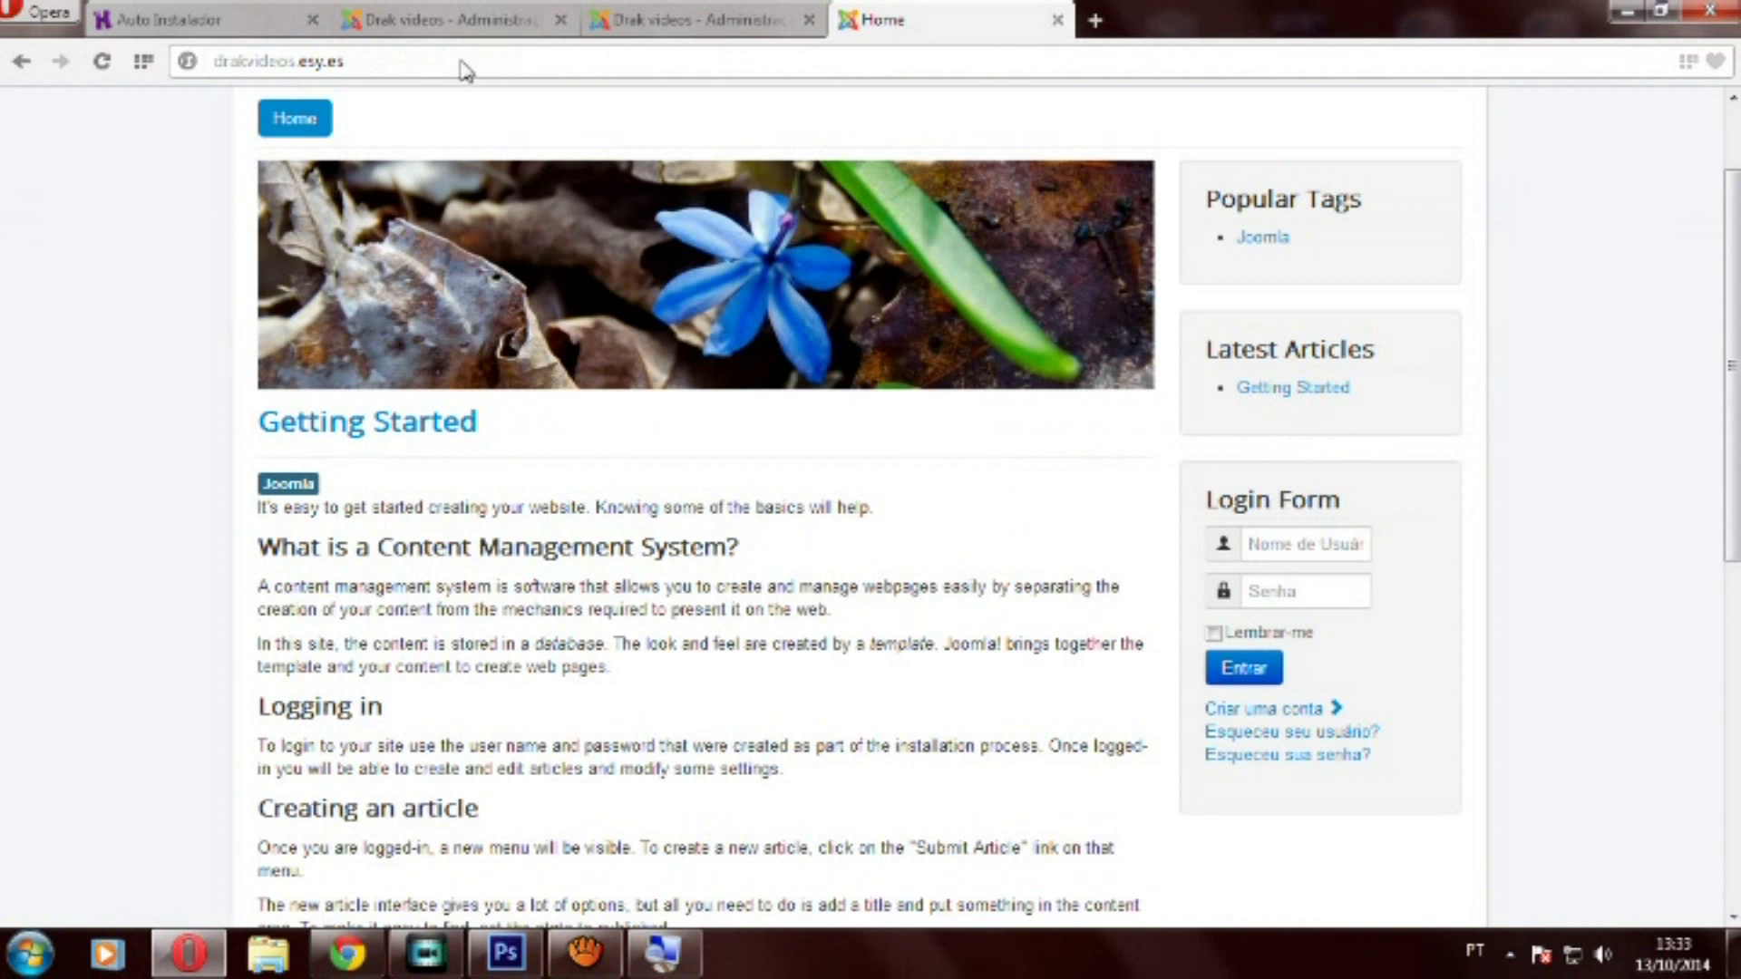
key("F5")
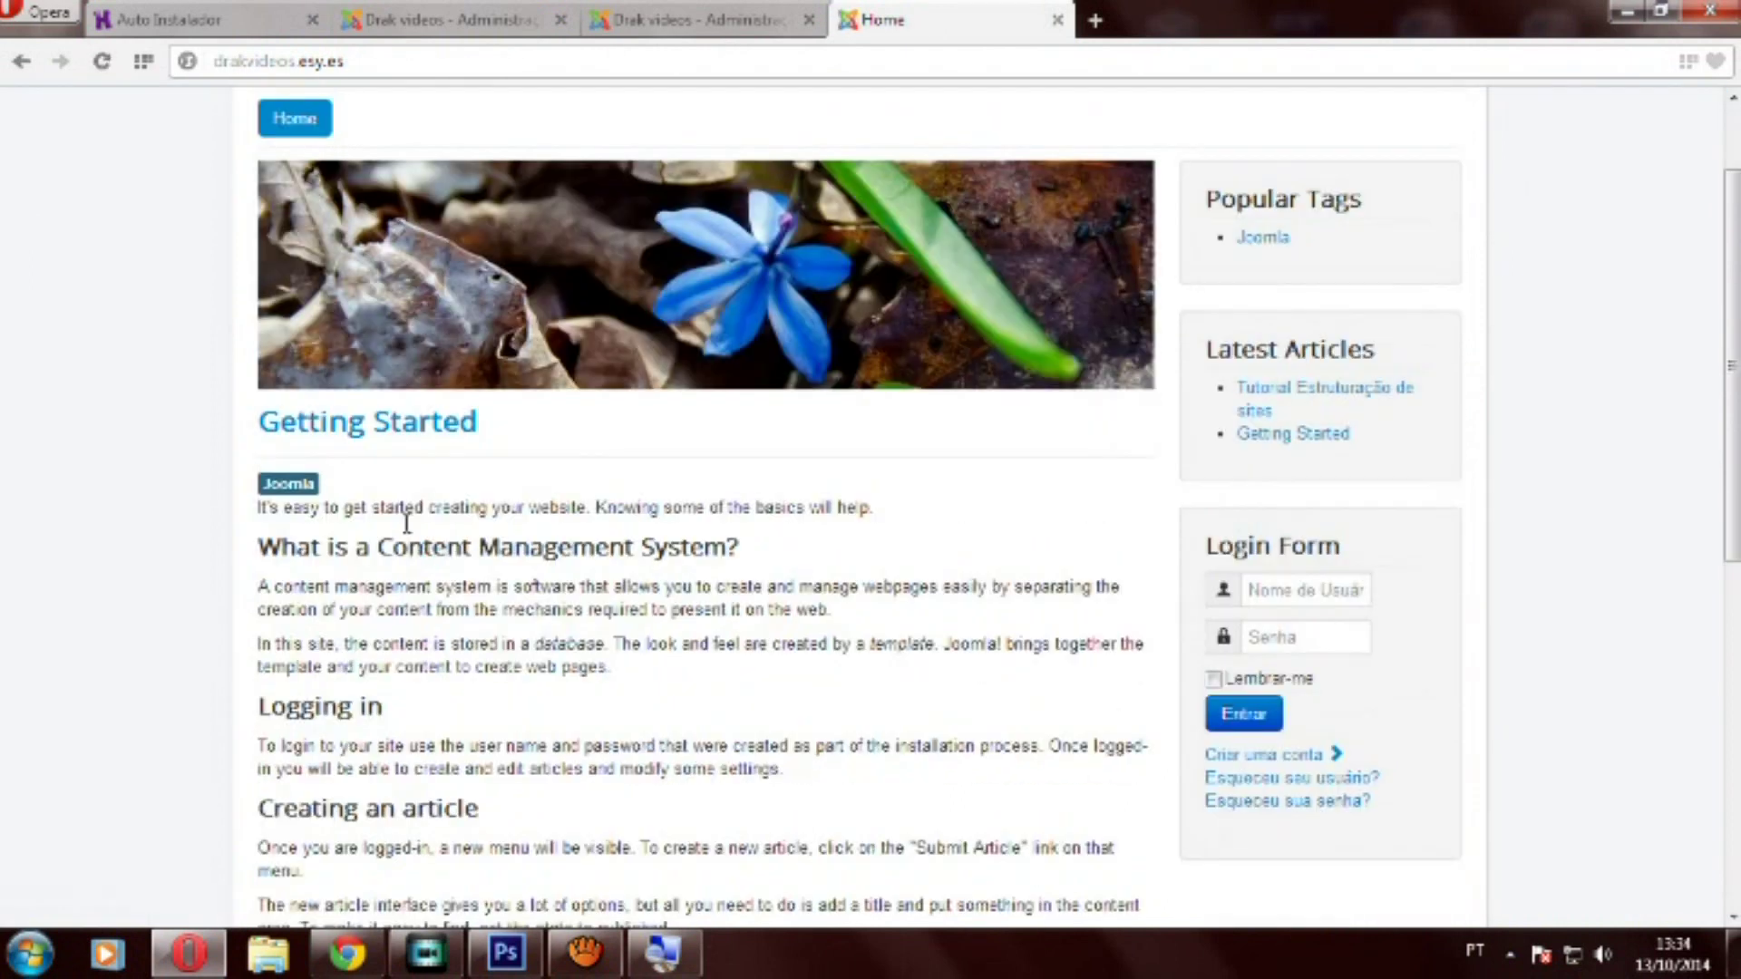
scroll(406, 521, "down", 8)
scroll(453, 553, "up", 10)
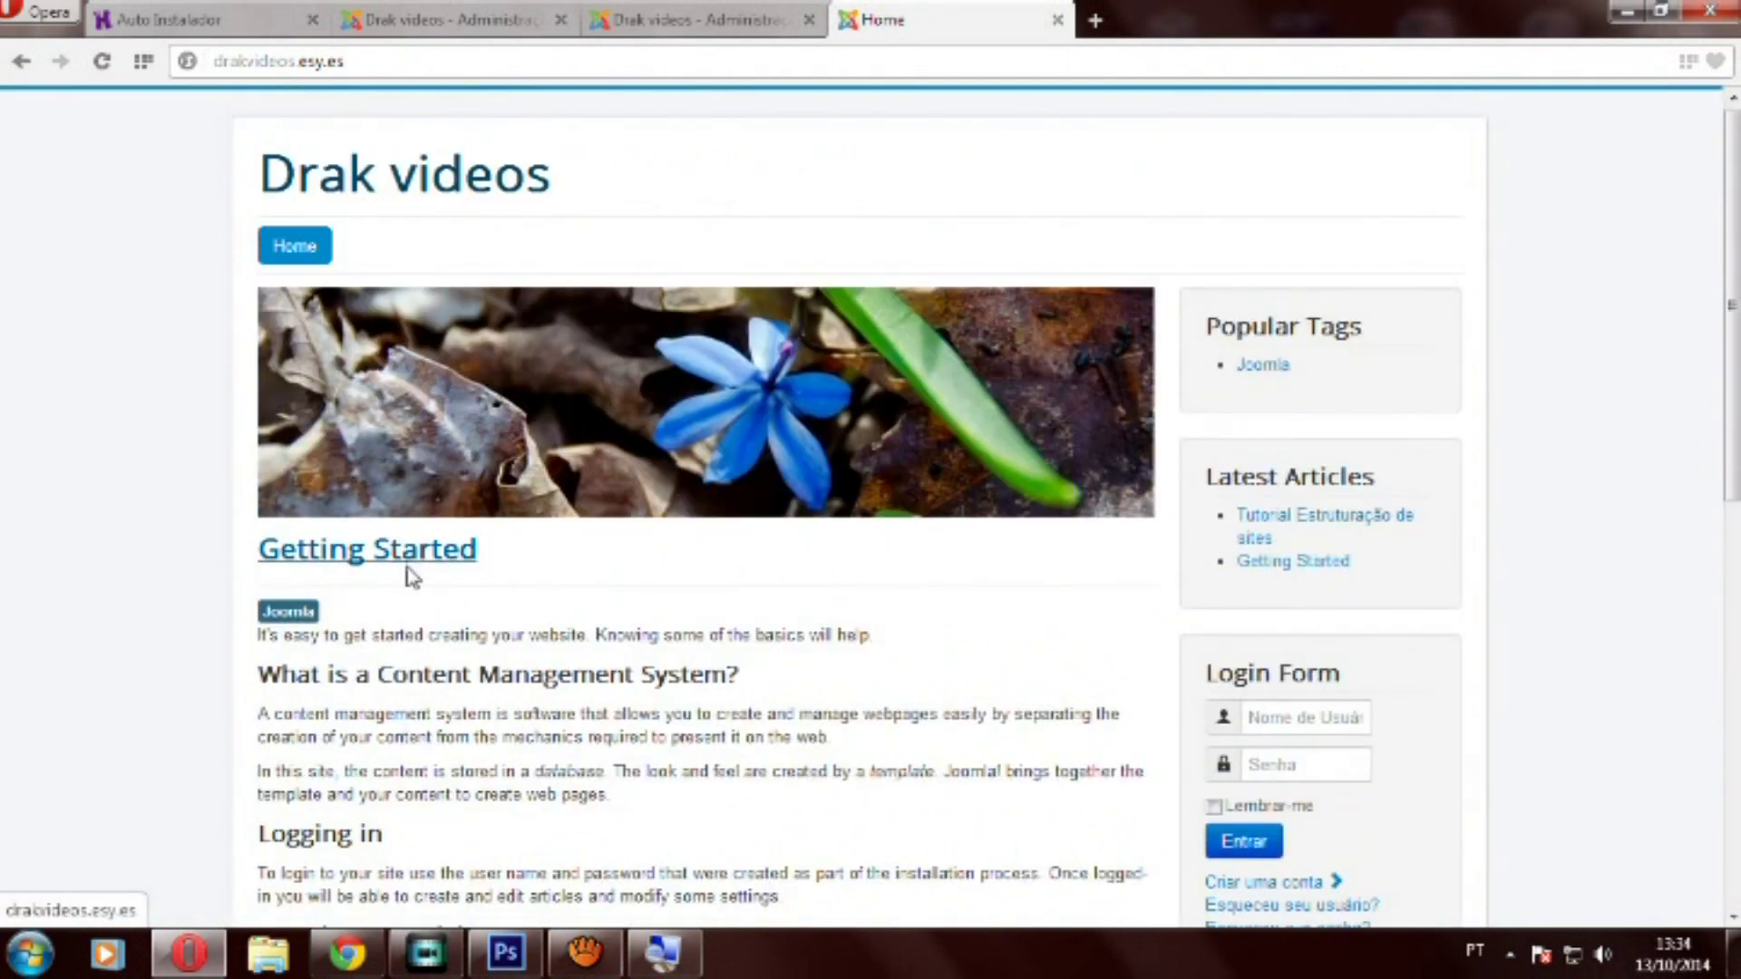
scroll(388, 635, "down", 8)
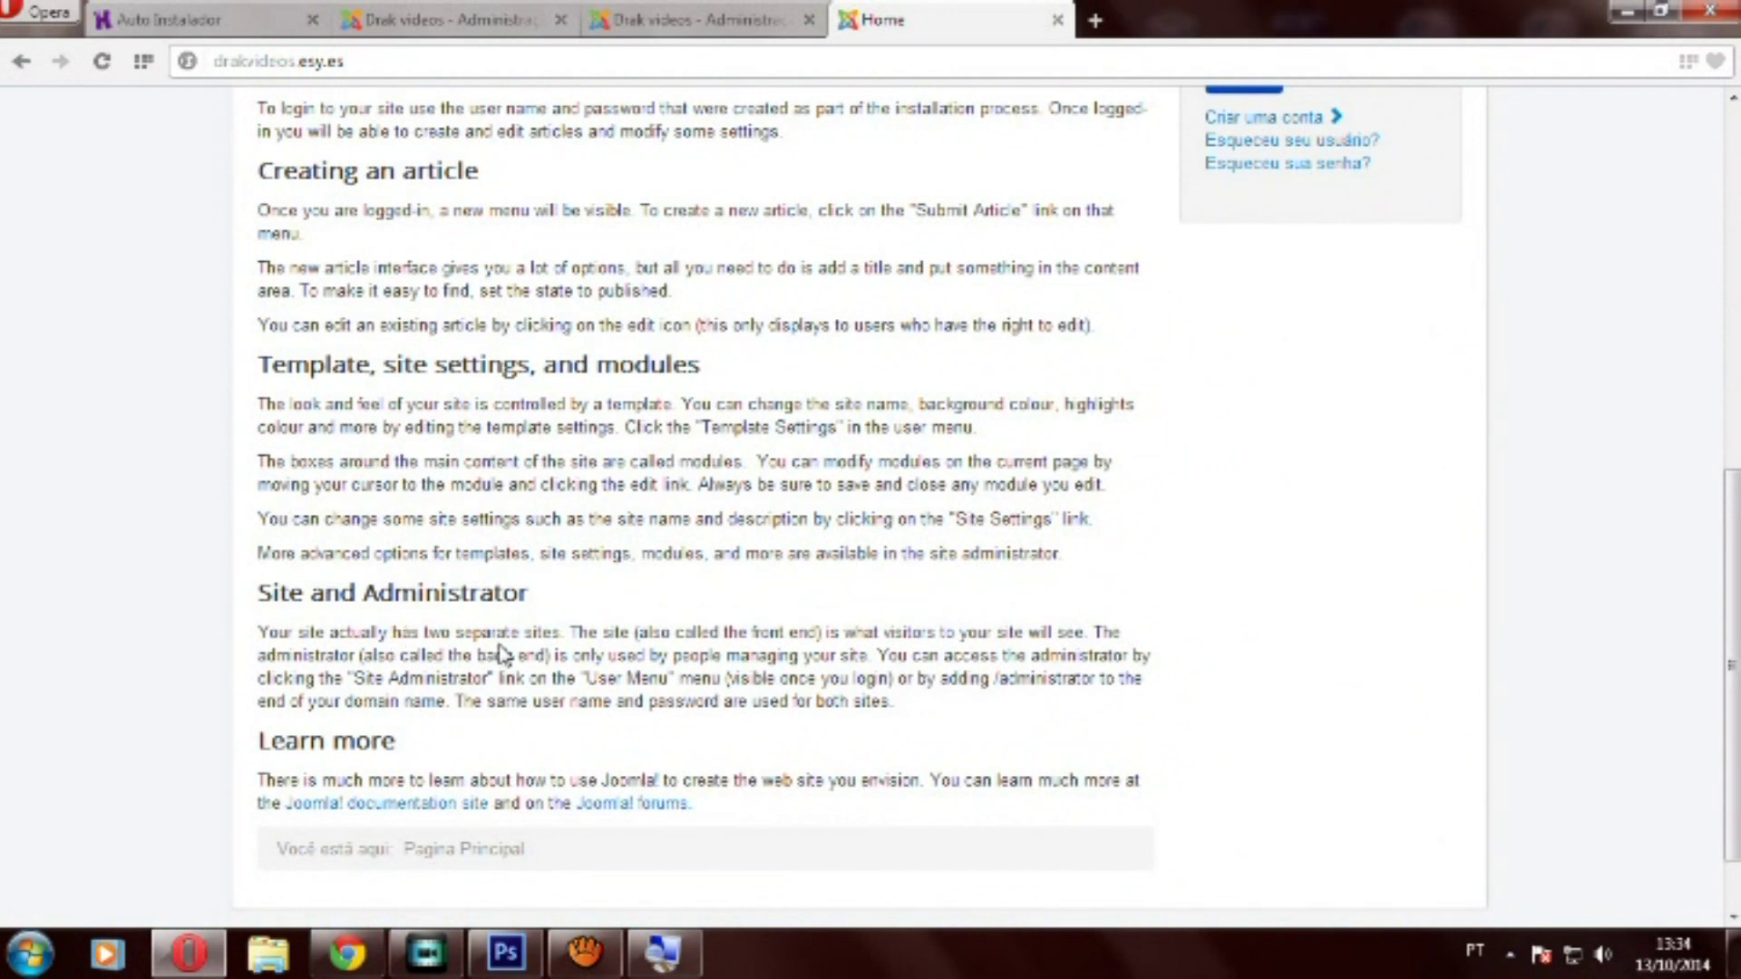
Unpublish the Getting Started article in the article manager and go back to the site's home page
left_click(435, 9)
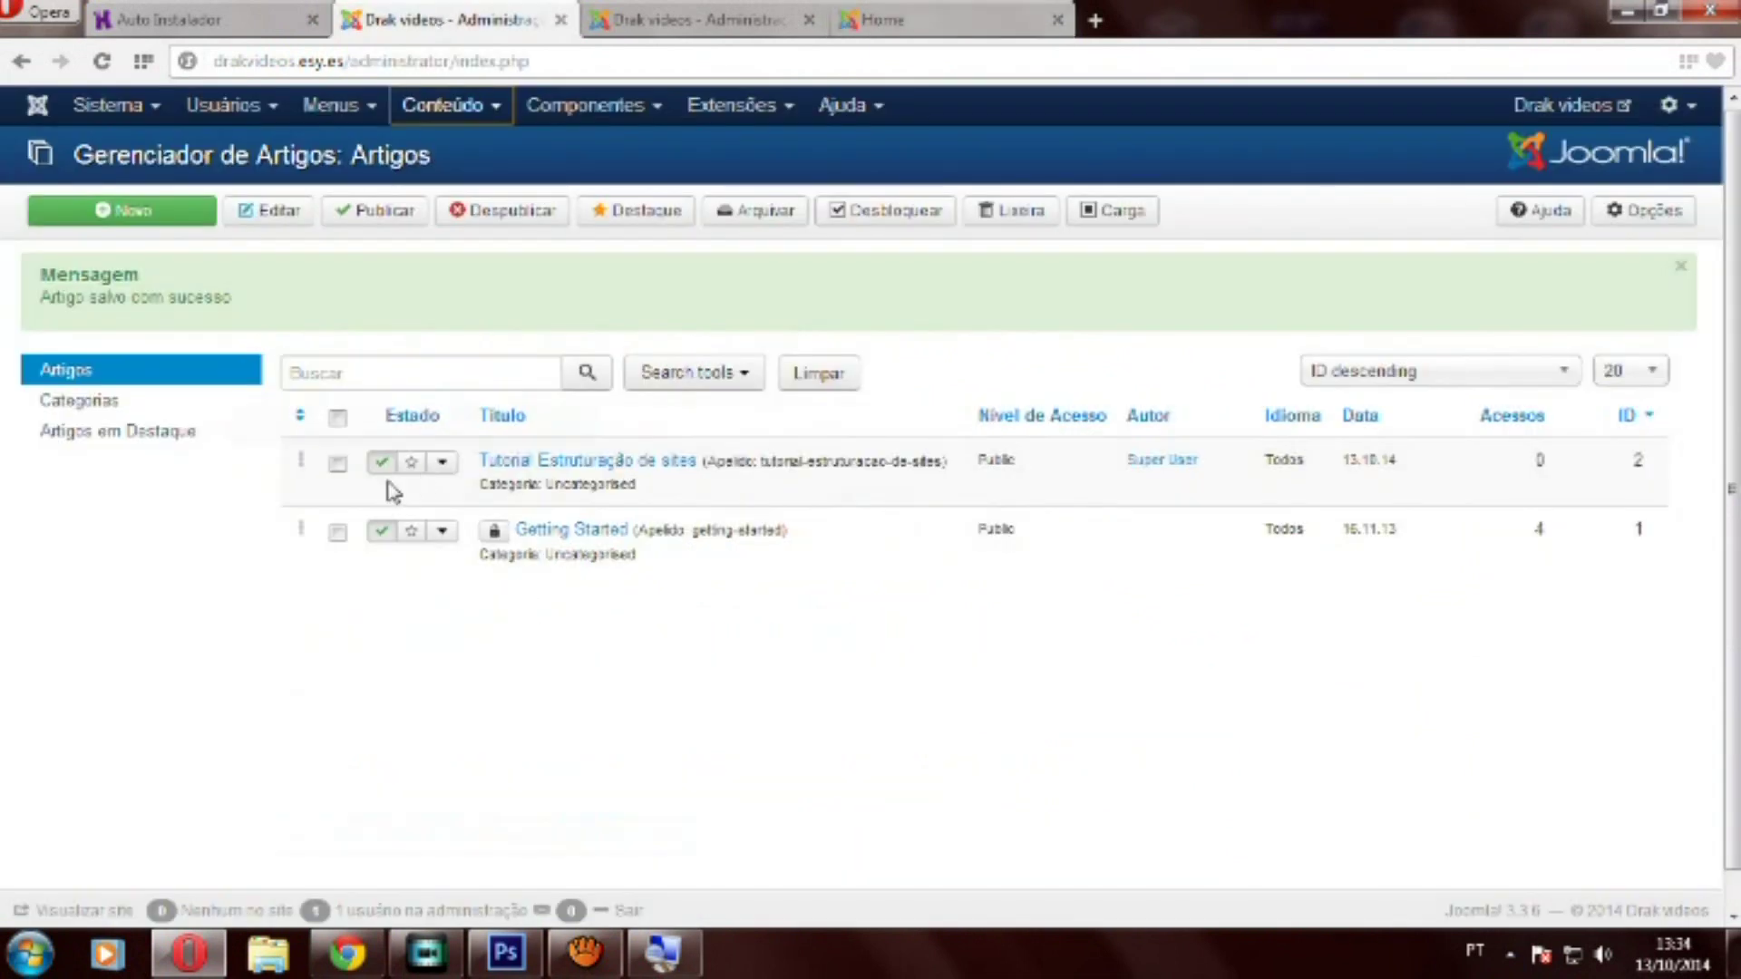
left_click(379, 533)
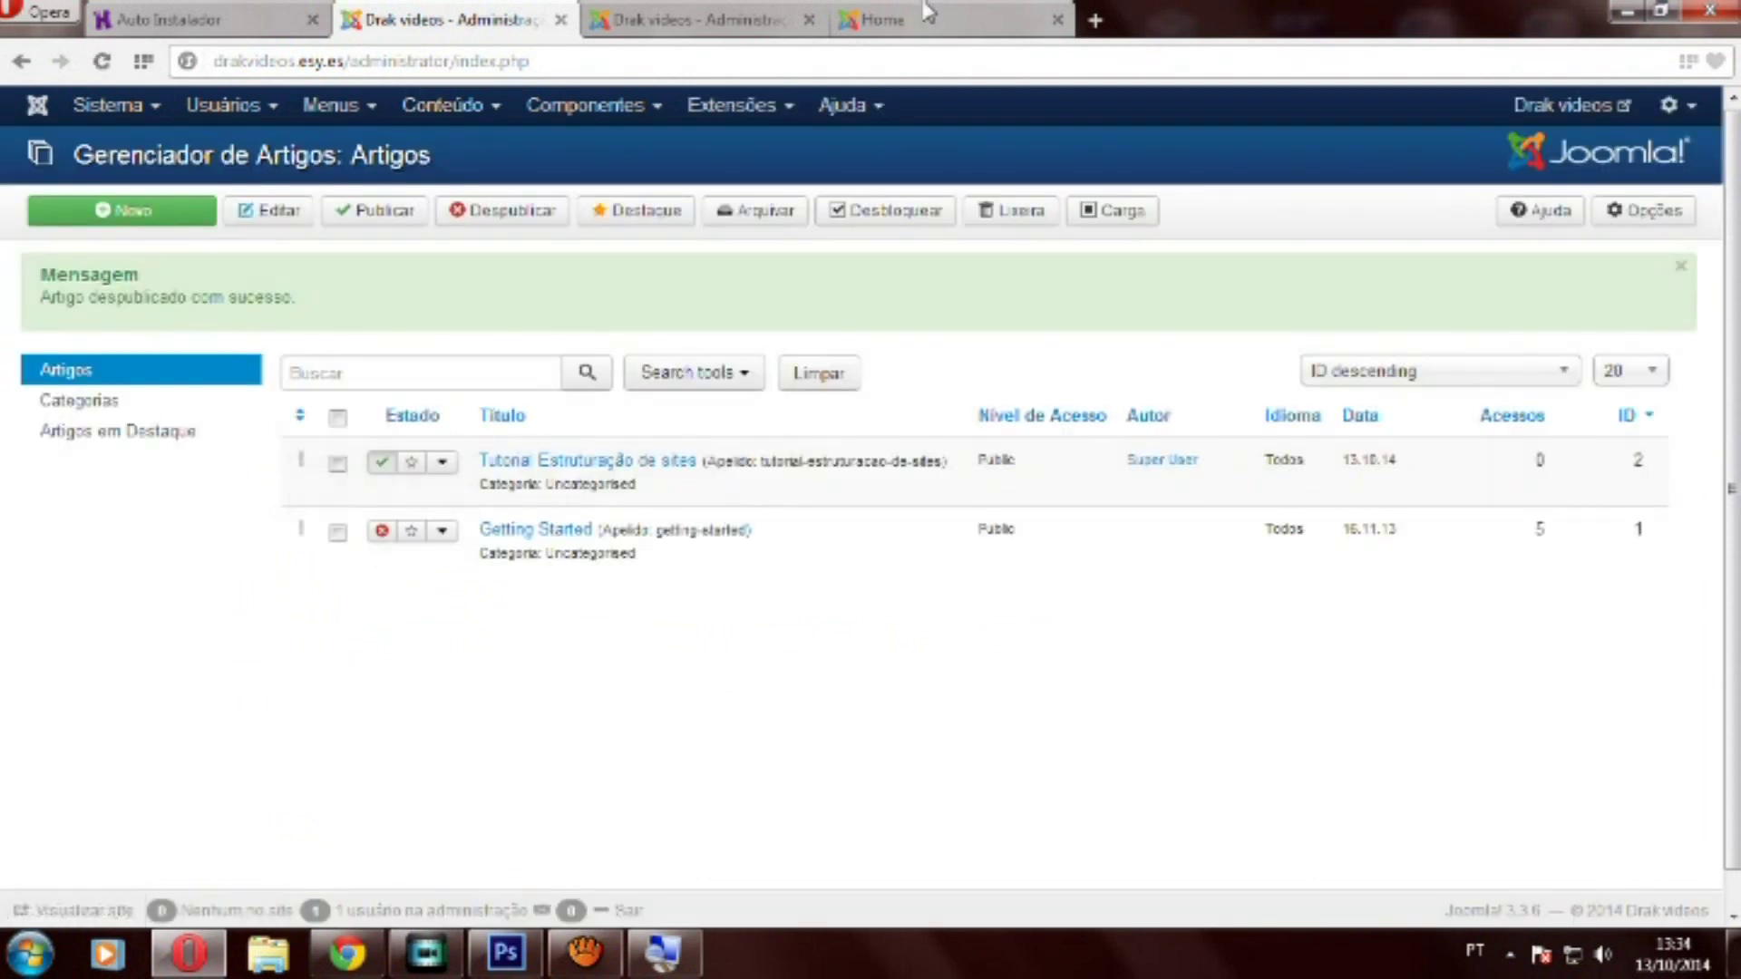
left_click(884, 19)
scroll(760, 253, "up", 8)
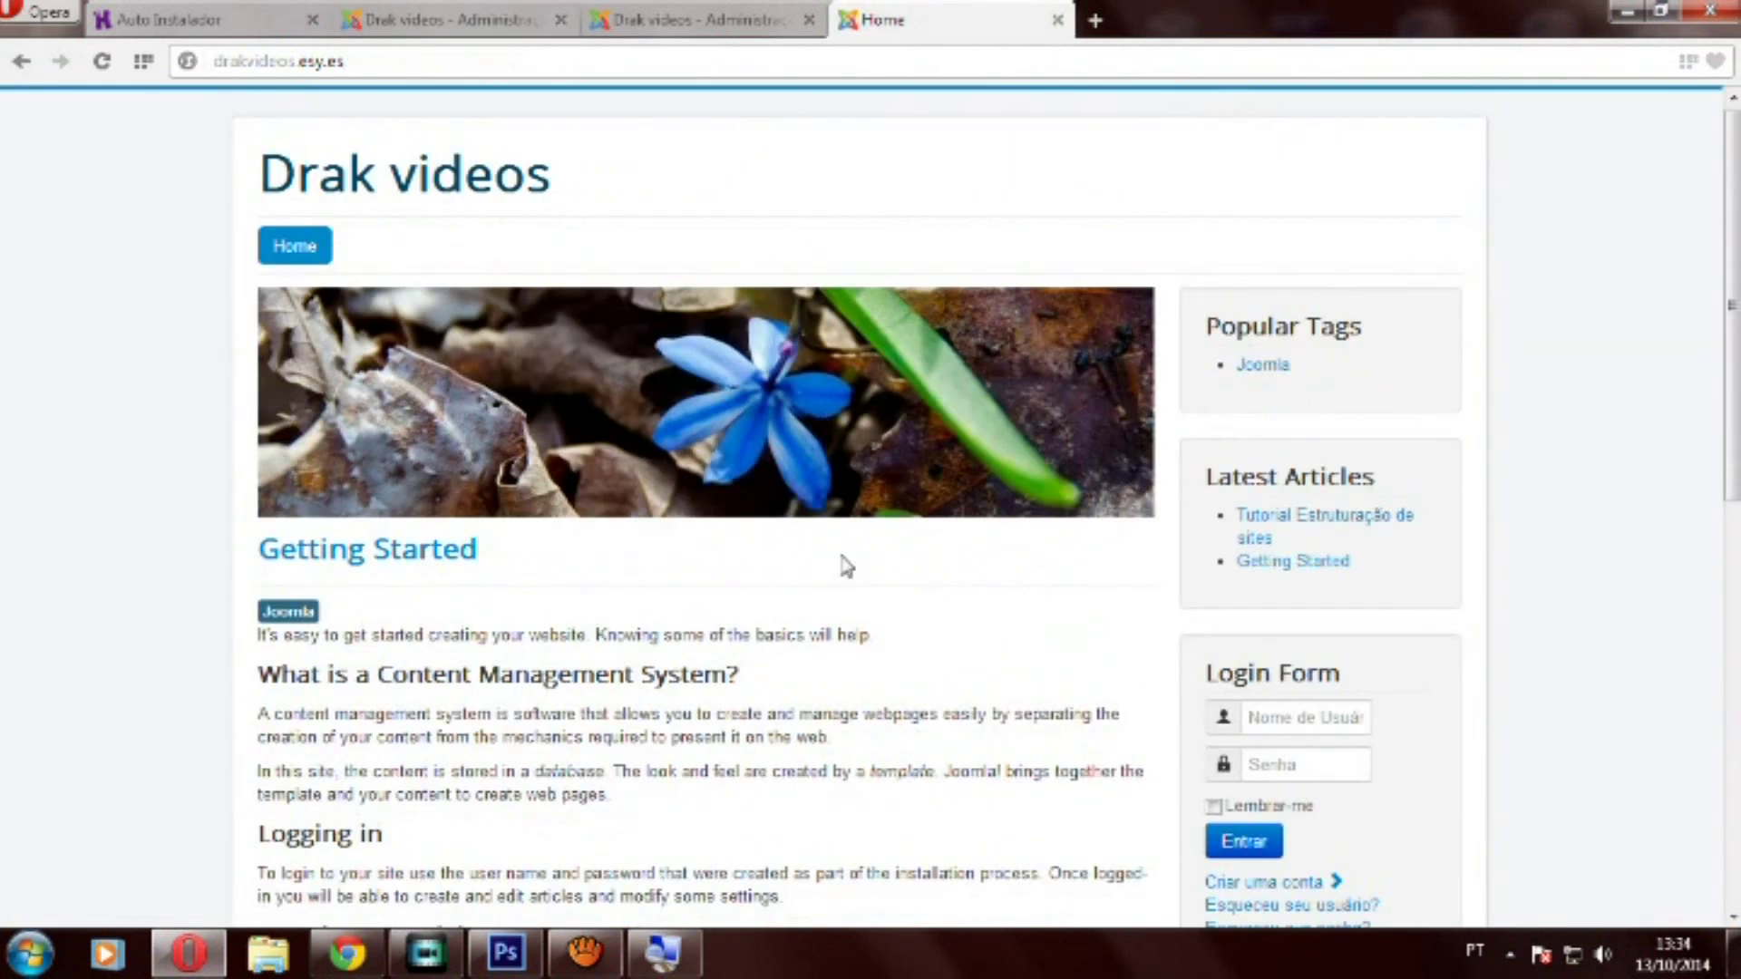
key("F7")
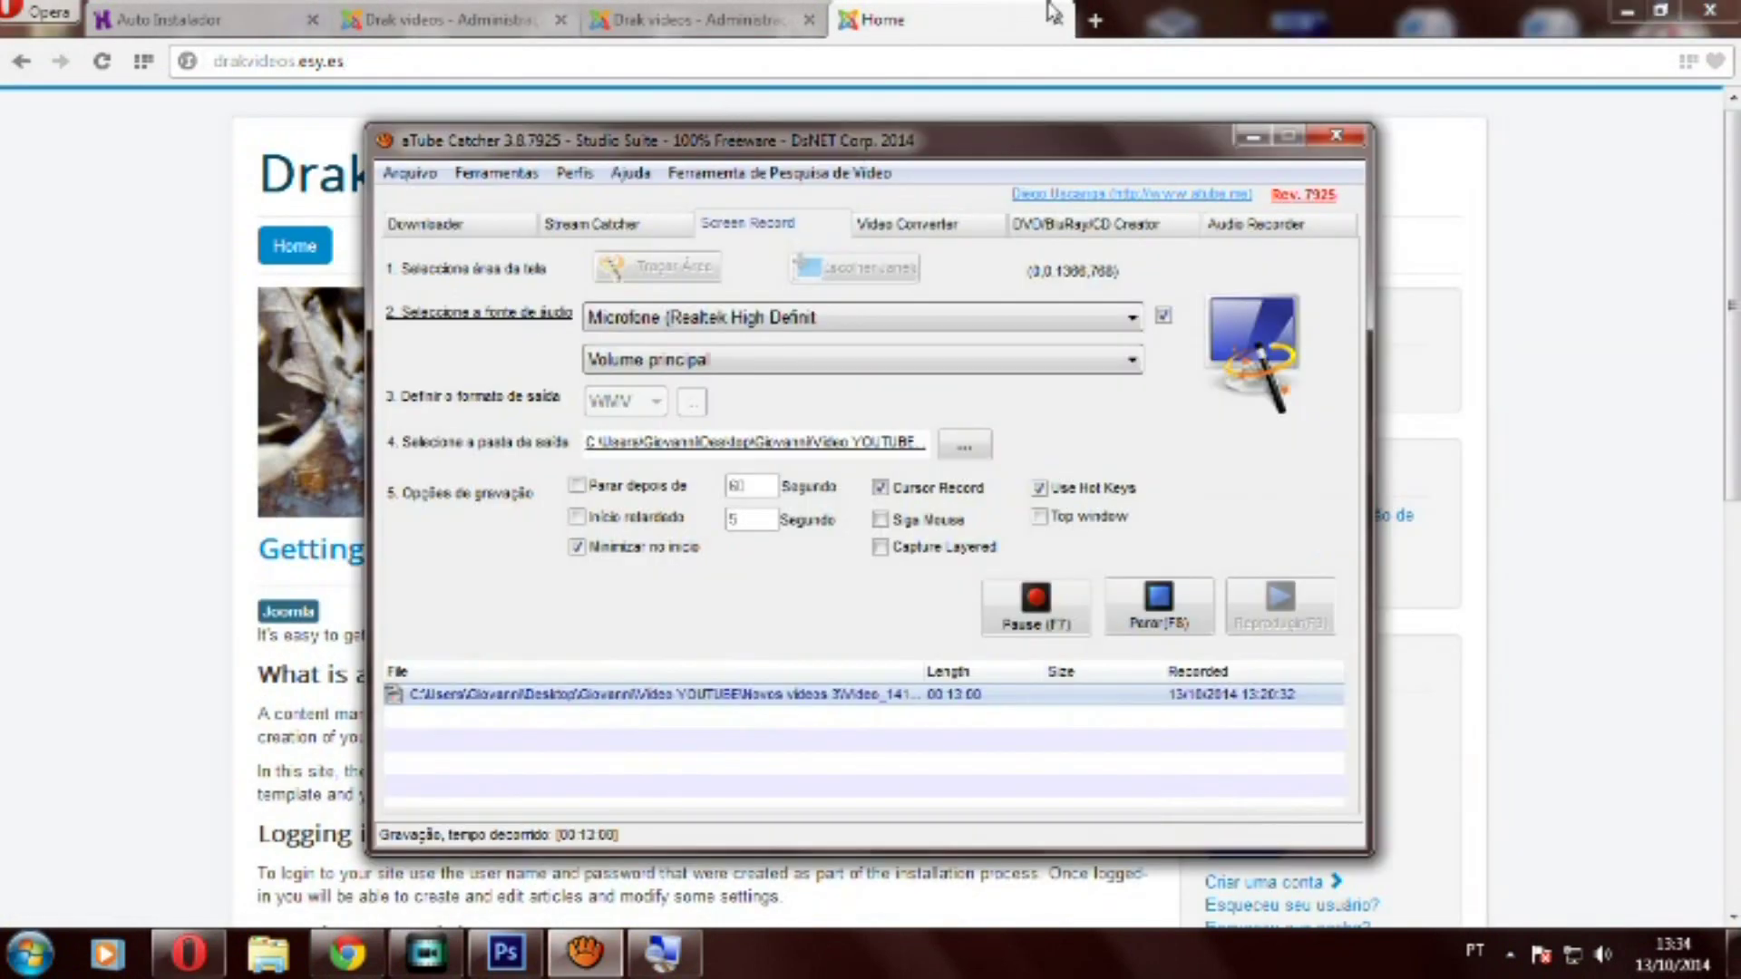
key("F7")
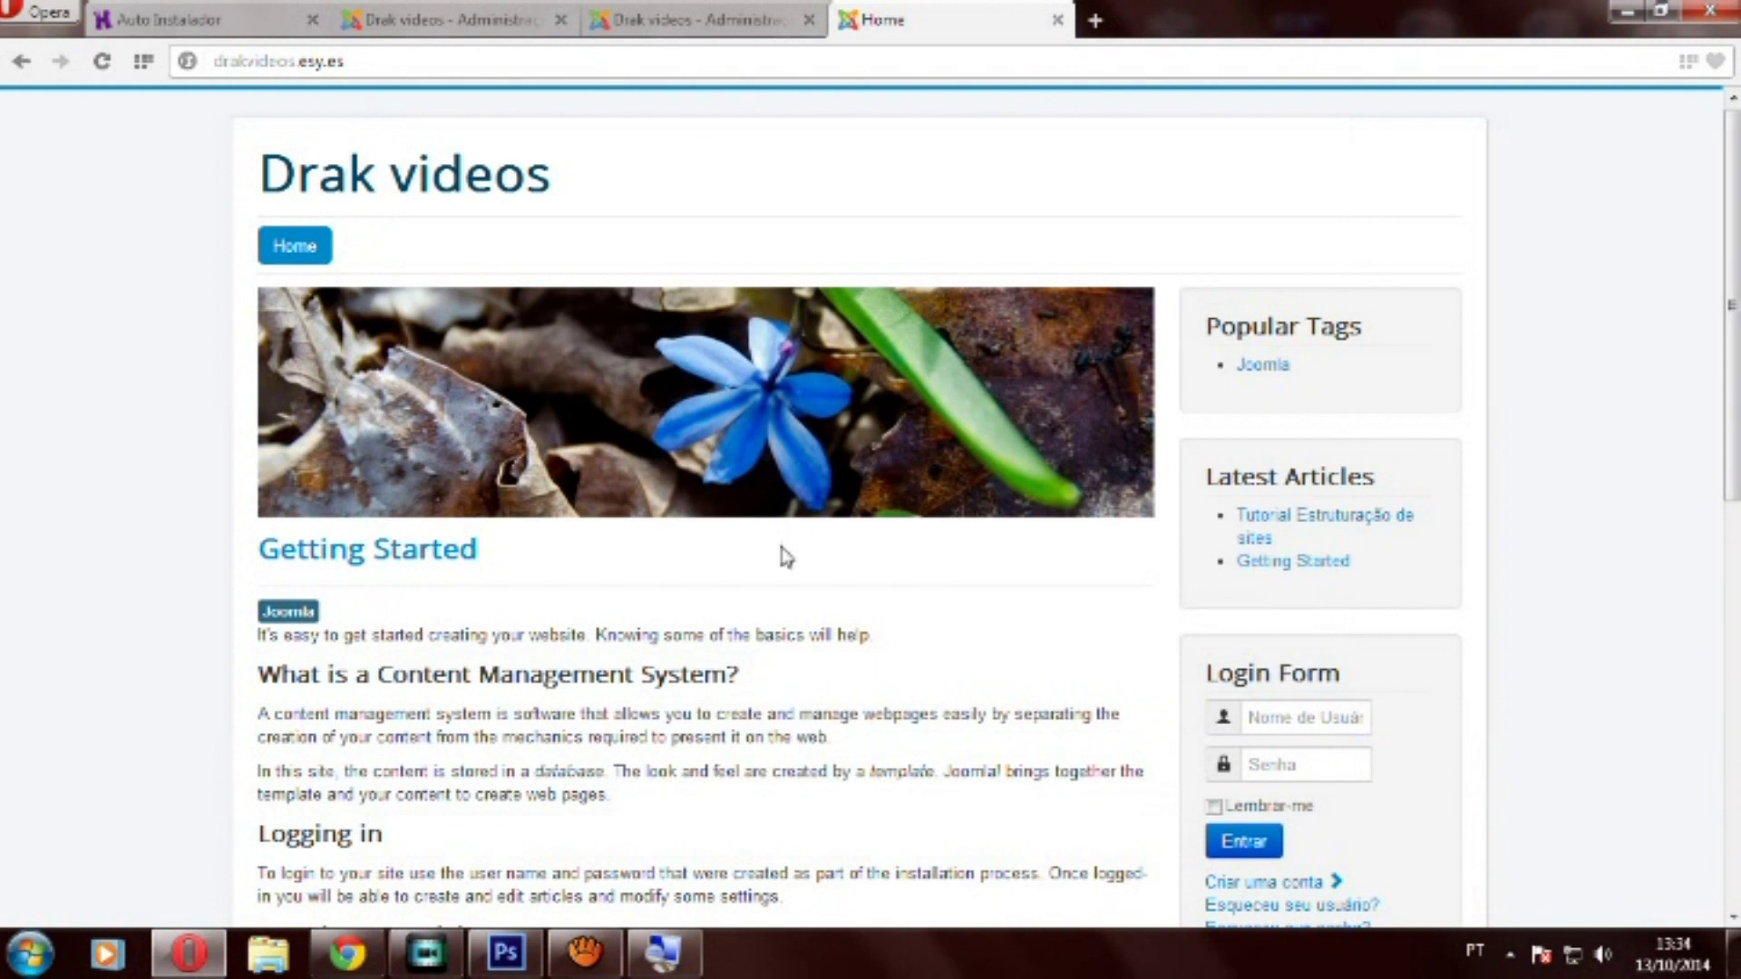
Check the site's home page against the state of the articles listed in the administration
left_click(786, 557)
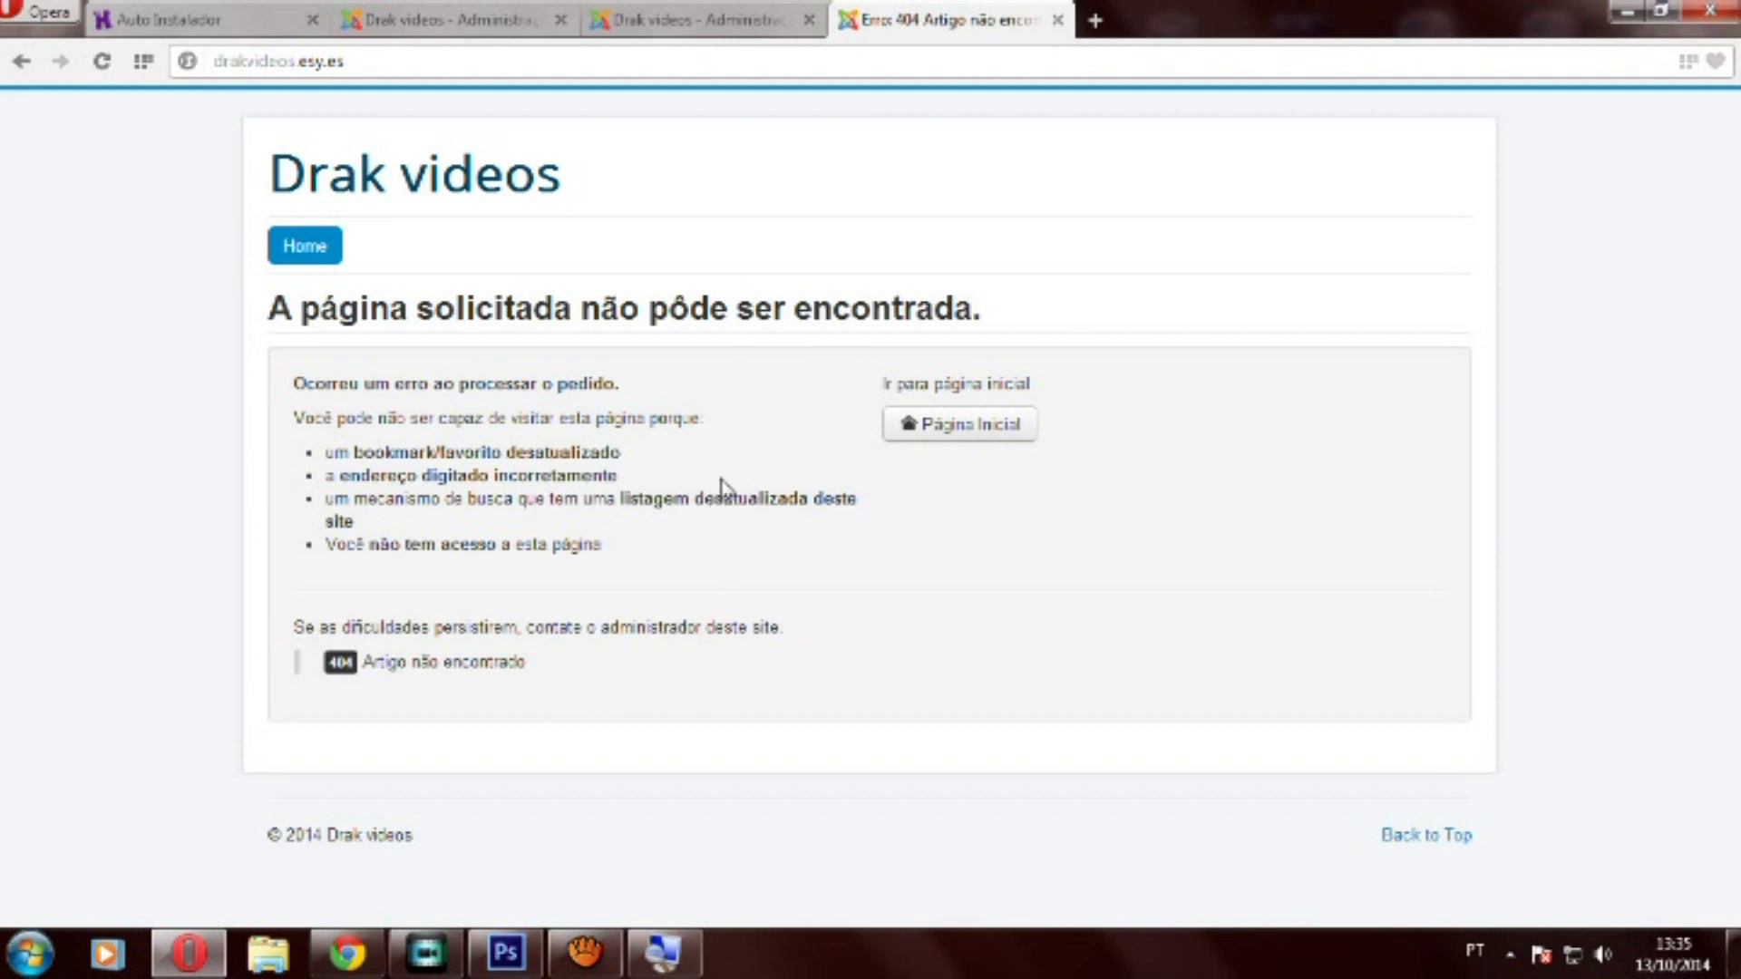
left_click(663, 28)
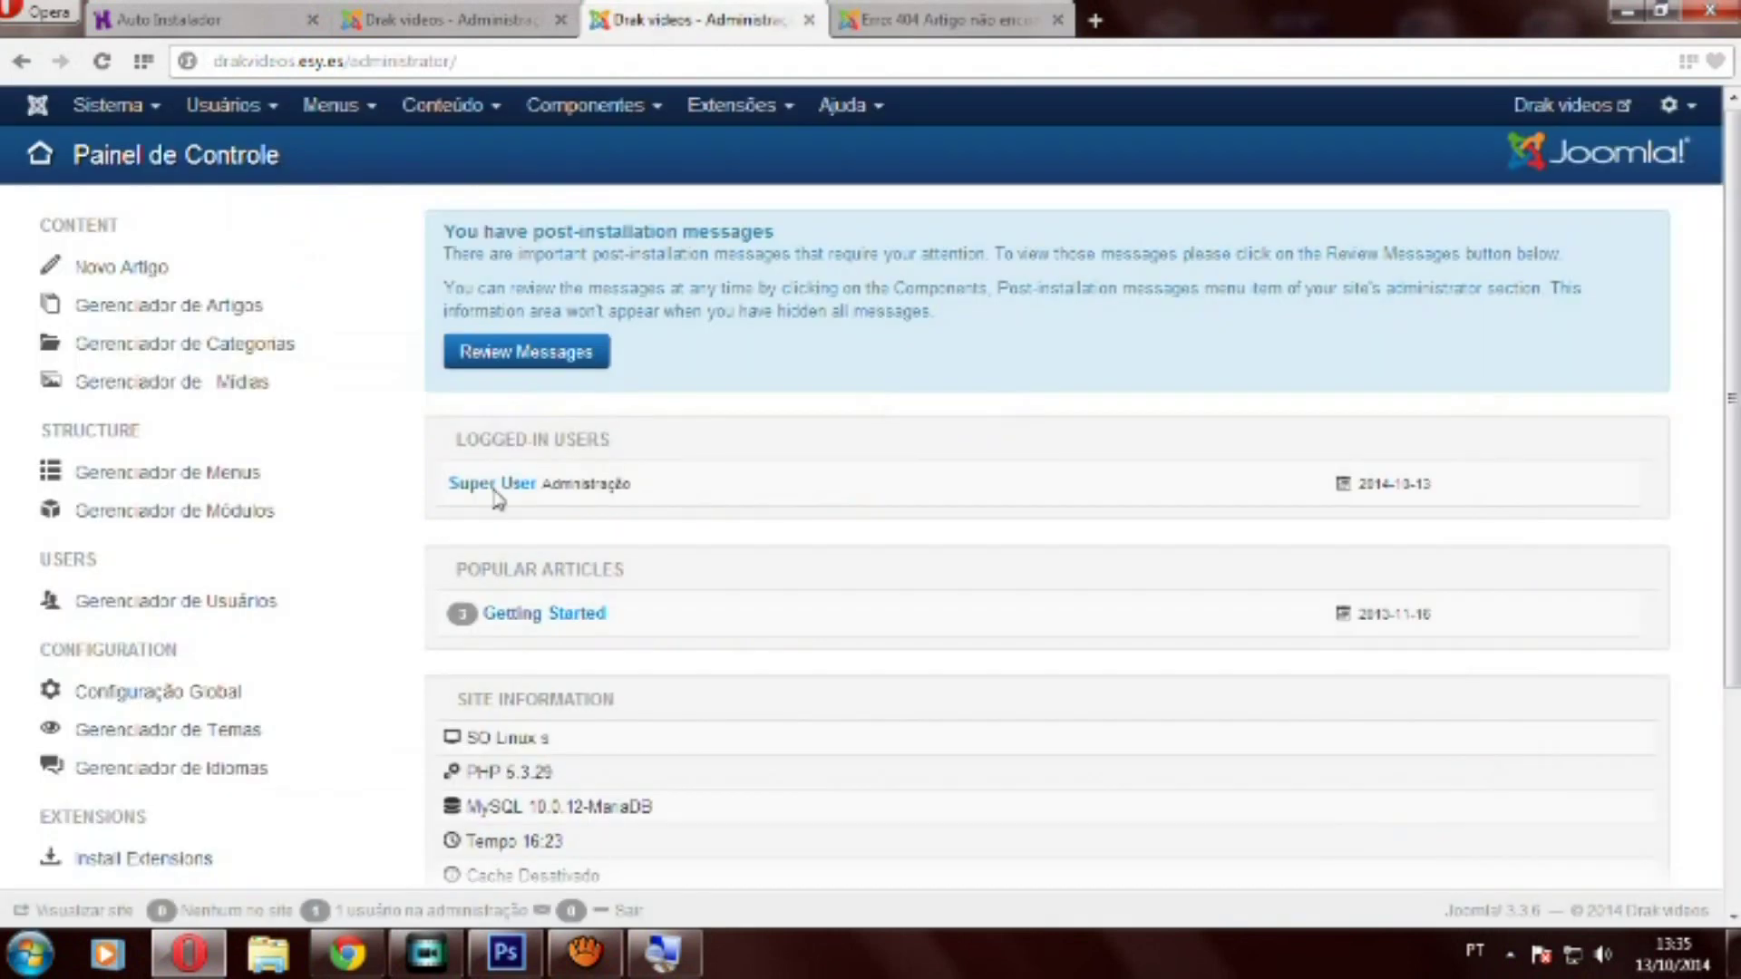
left_click(494, 11)
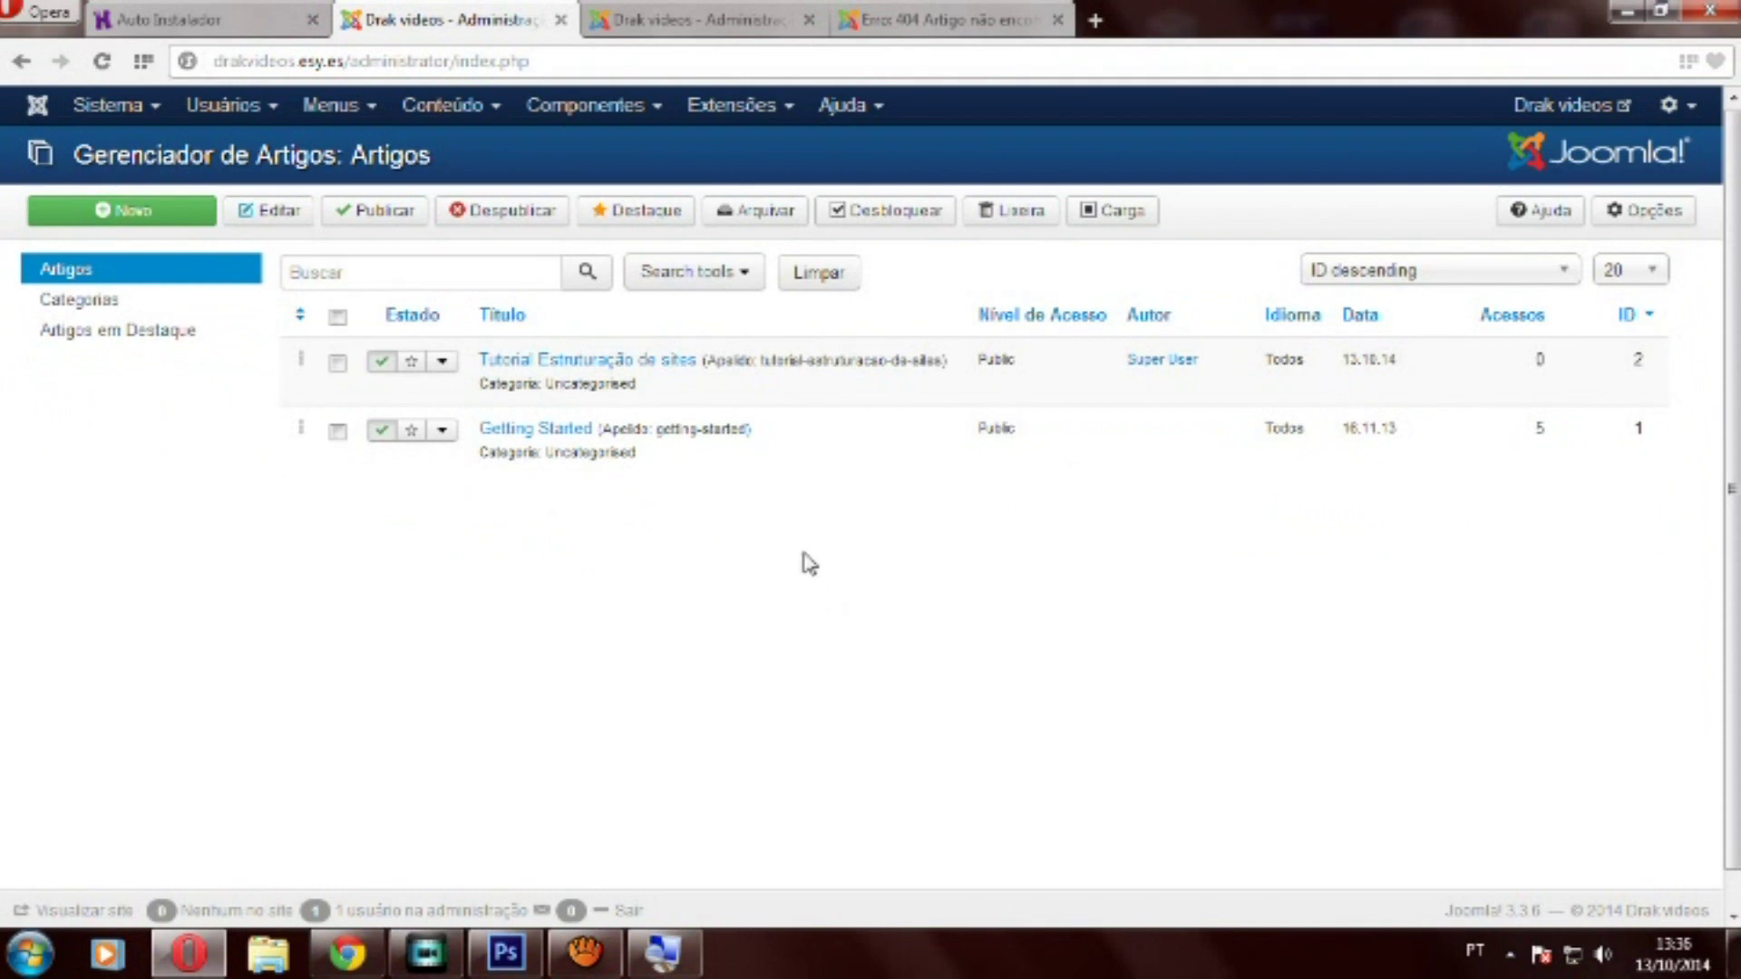
left_click(865, 20)
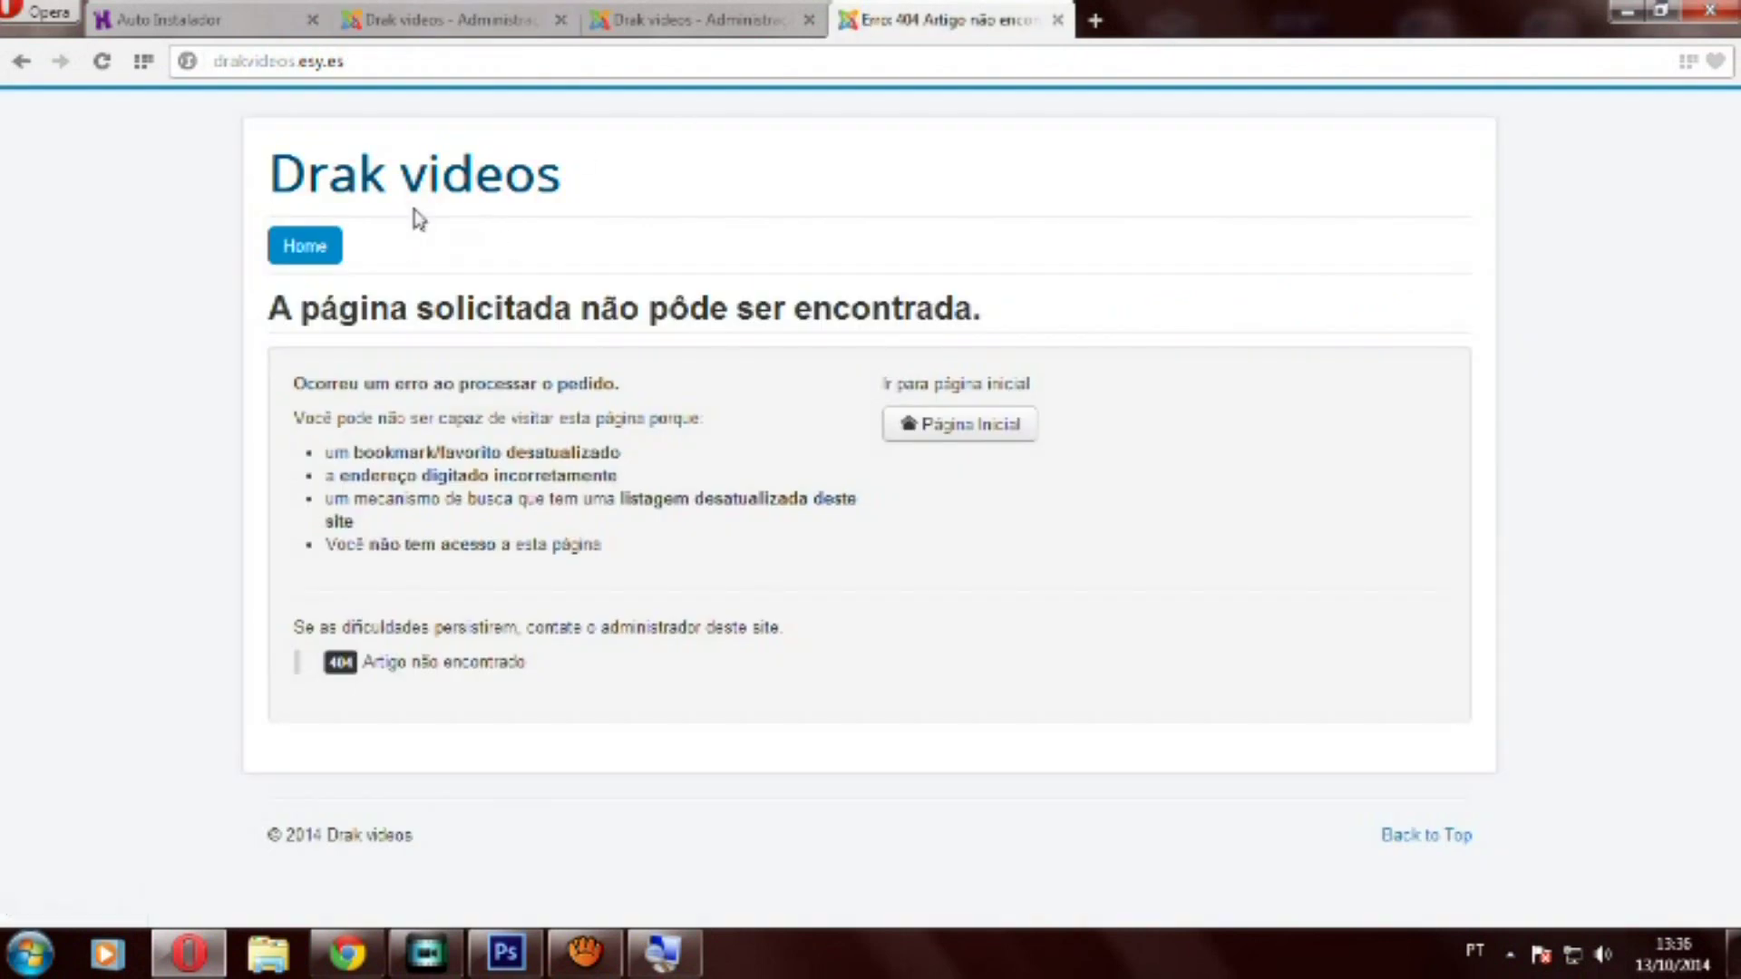
Open the Home item of the Main Menu for editing through the menu manager
left_click(374, 18)
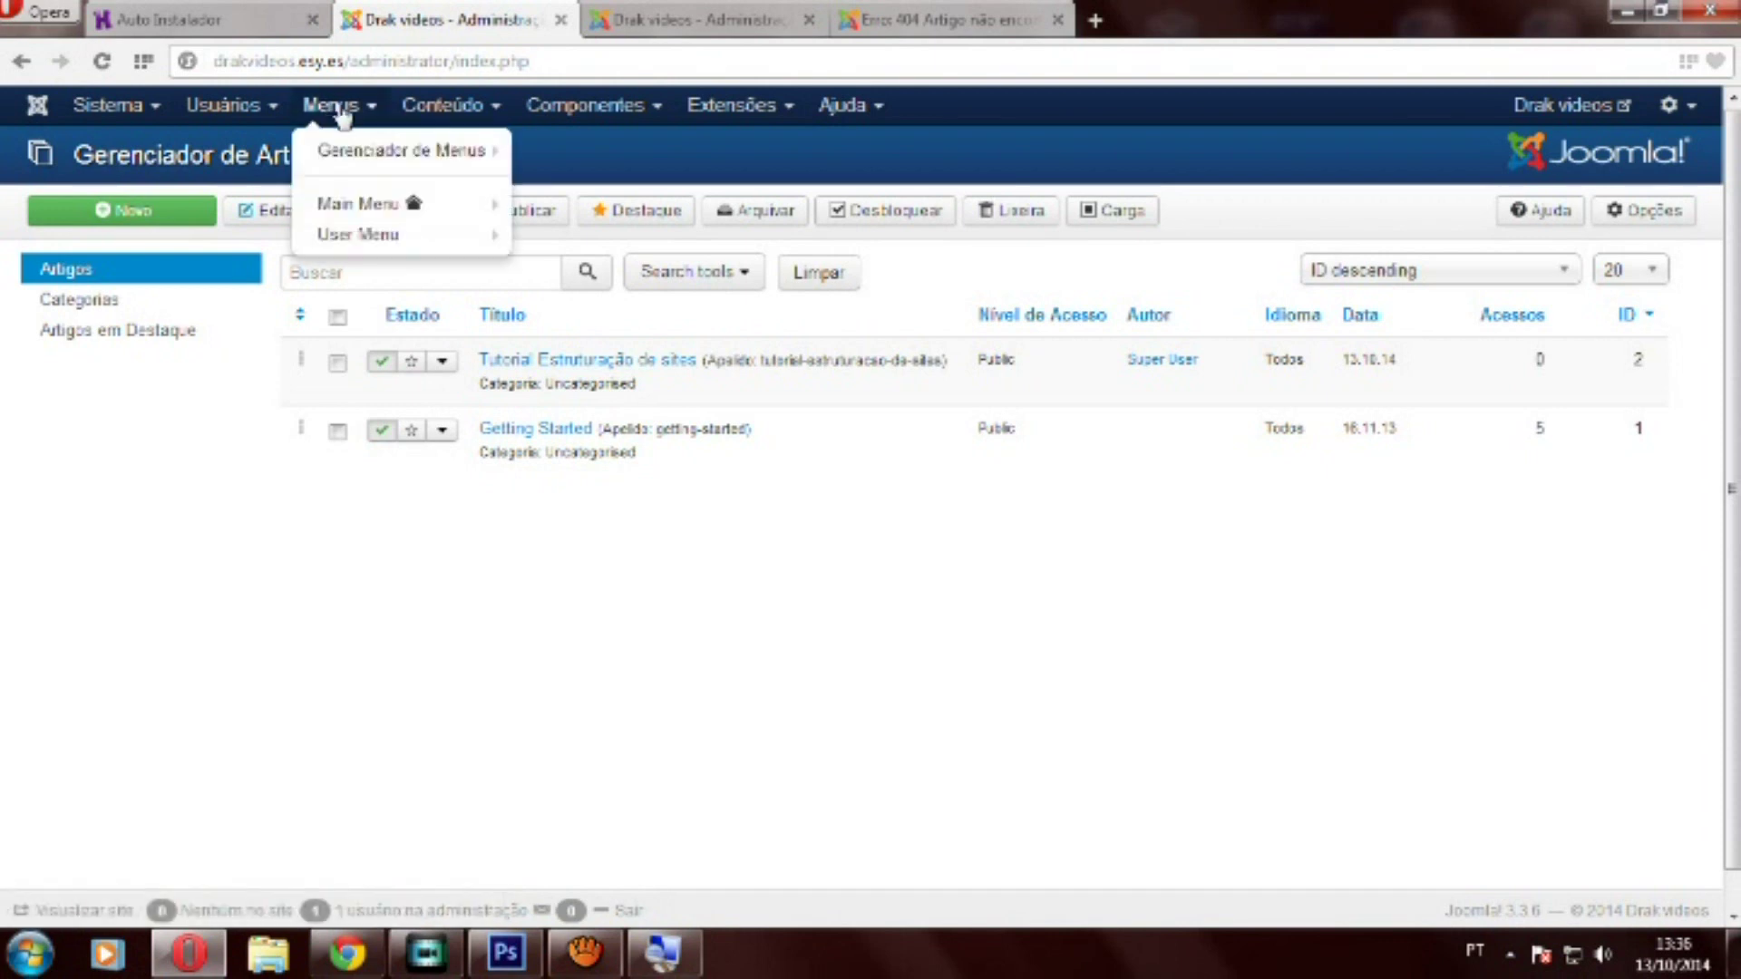
left_click(374, 163)
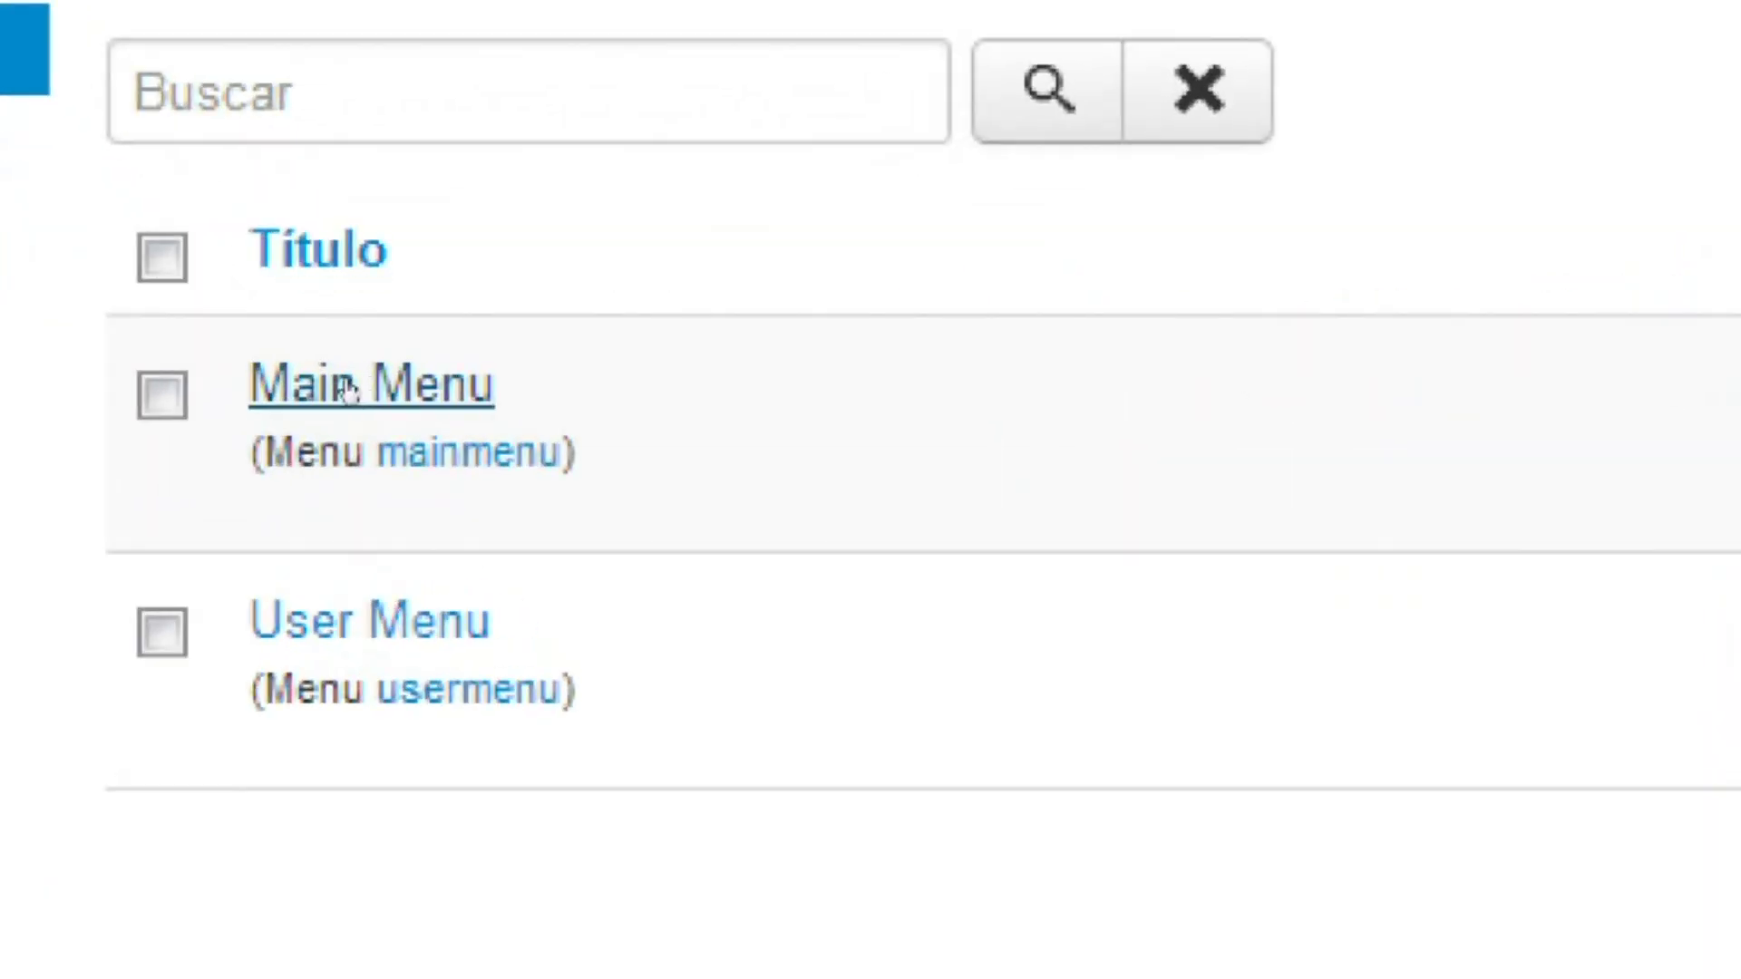
left_click(376, 382)
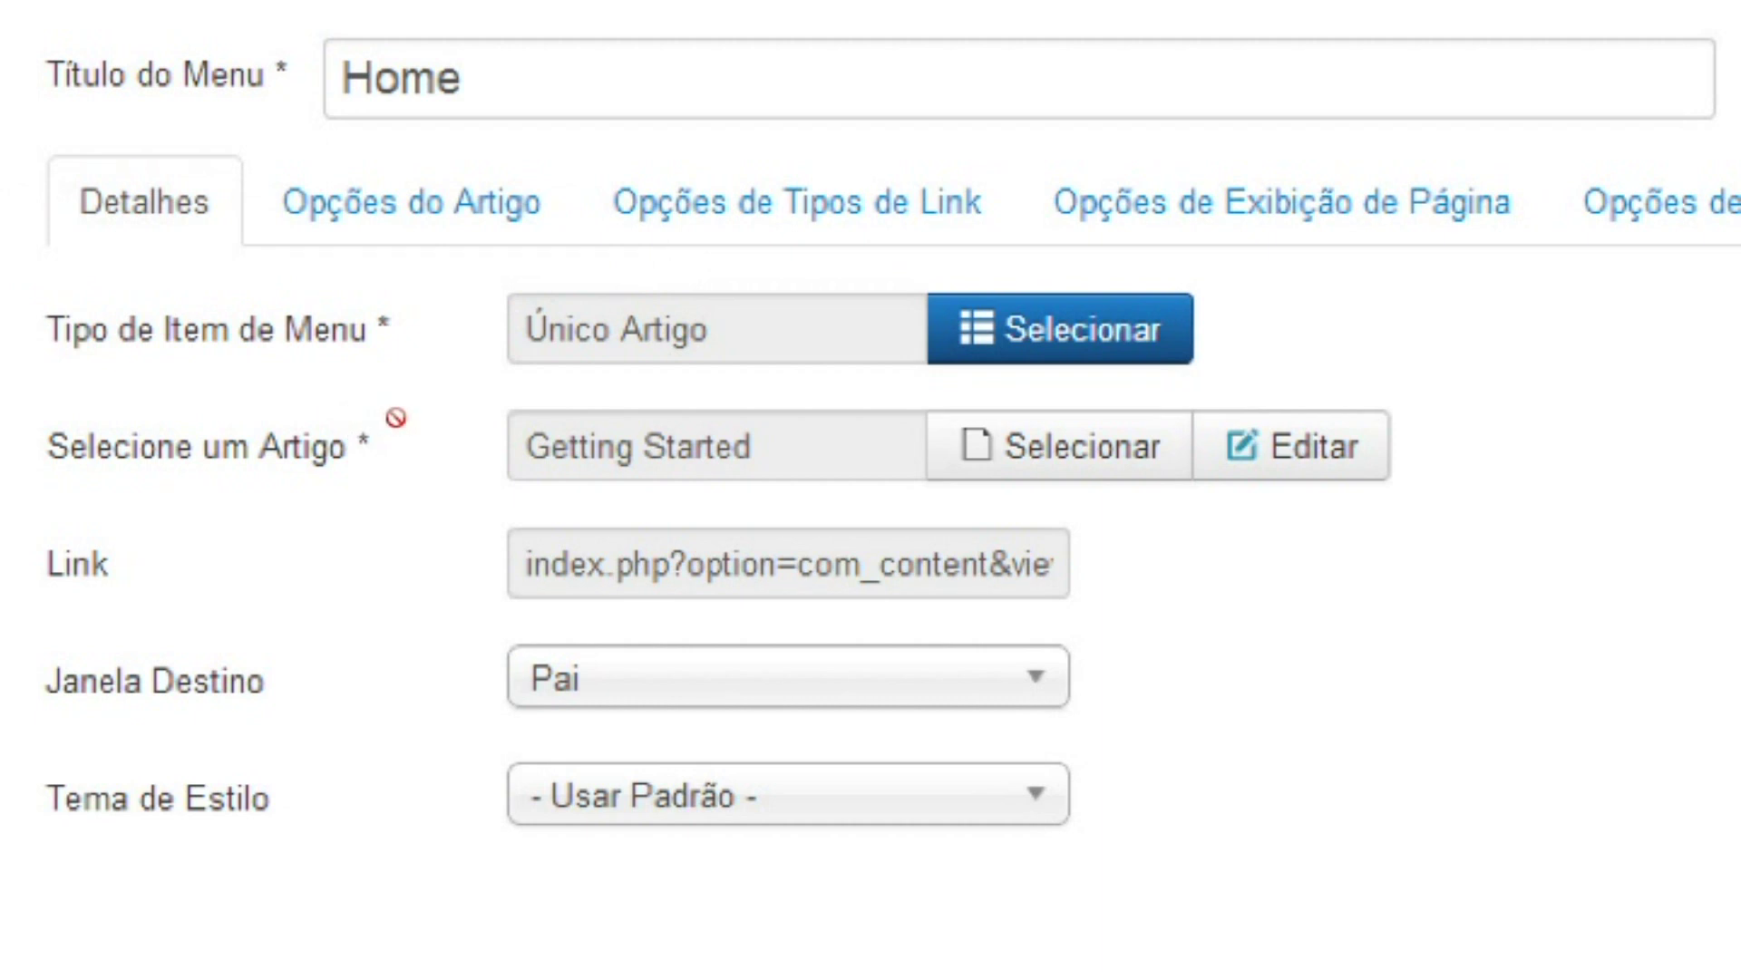
Review the menu item types offered under Busca, Artigos and Weblinks for the Home item without choosing one
left_click(501, 424)
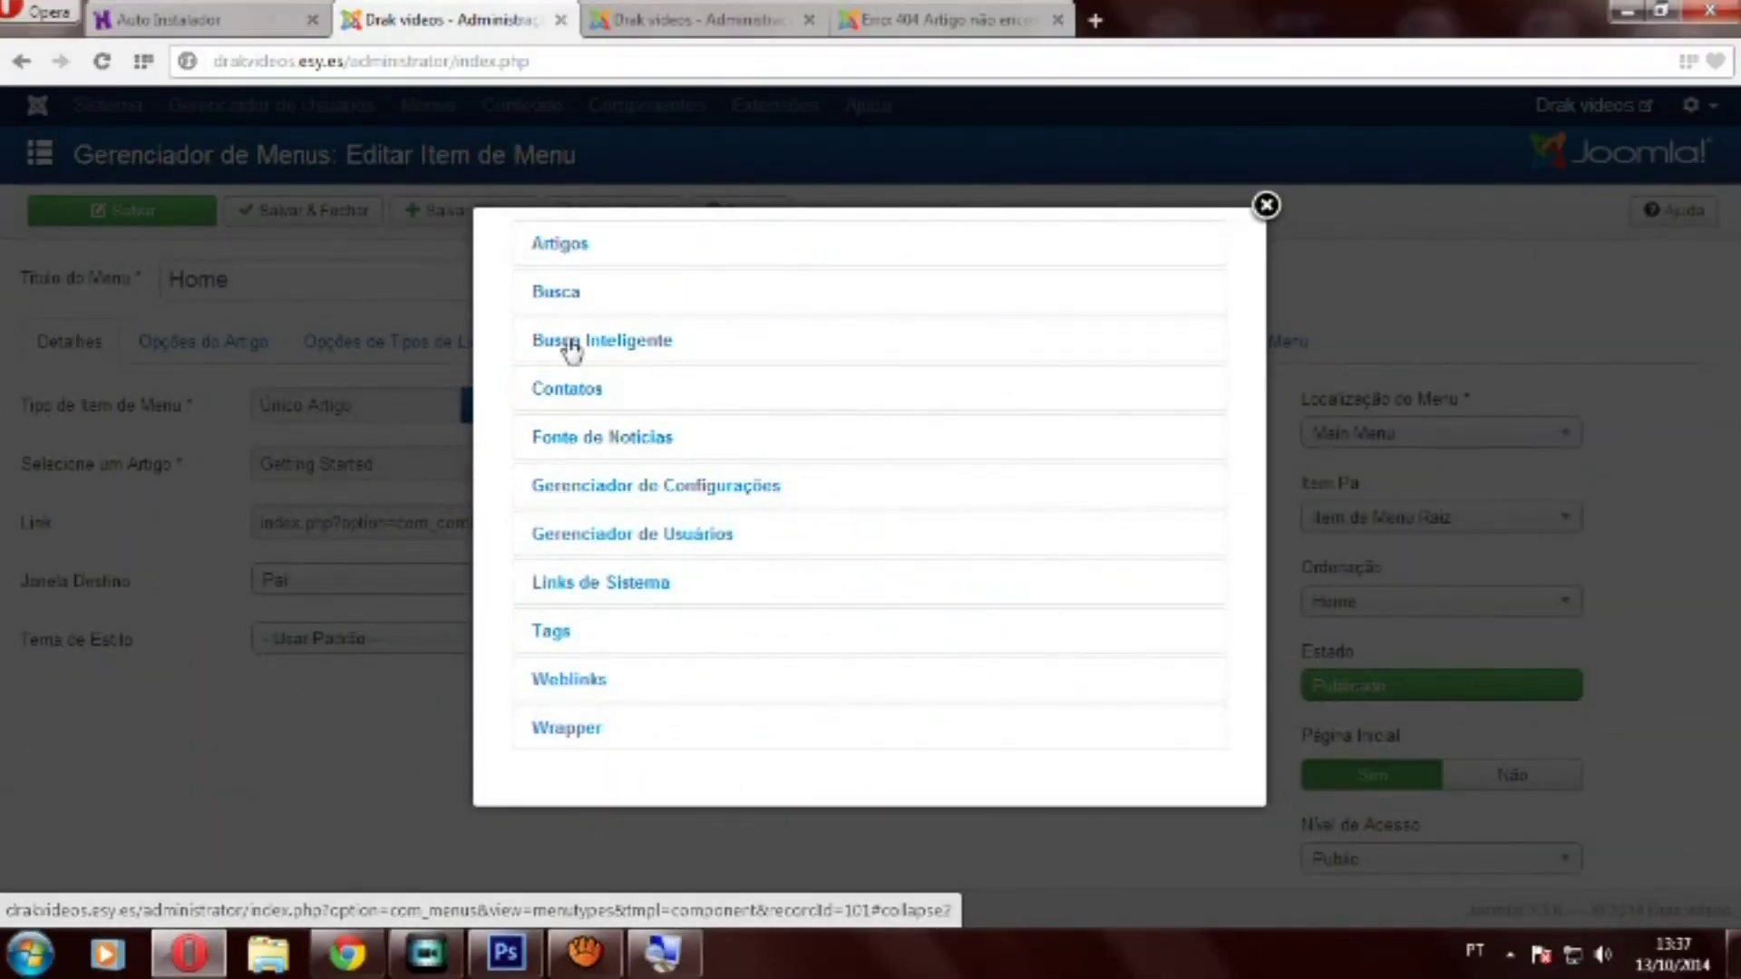
left_click(561, 299)
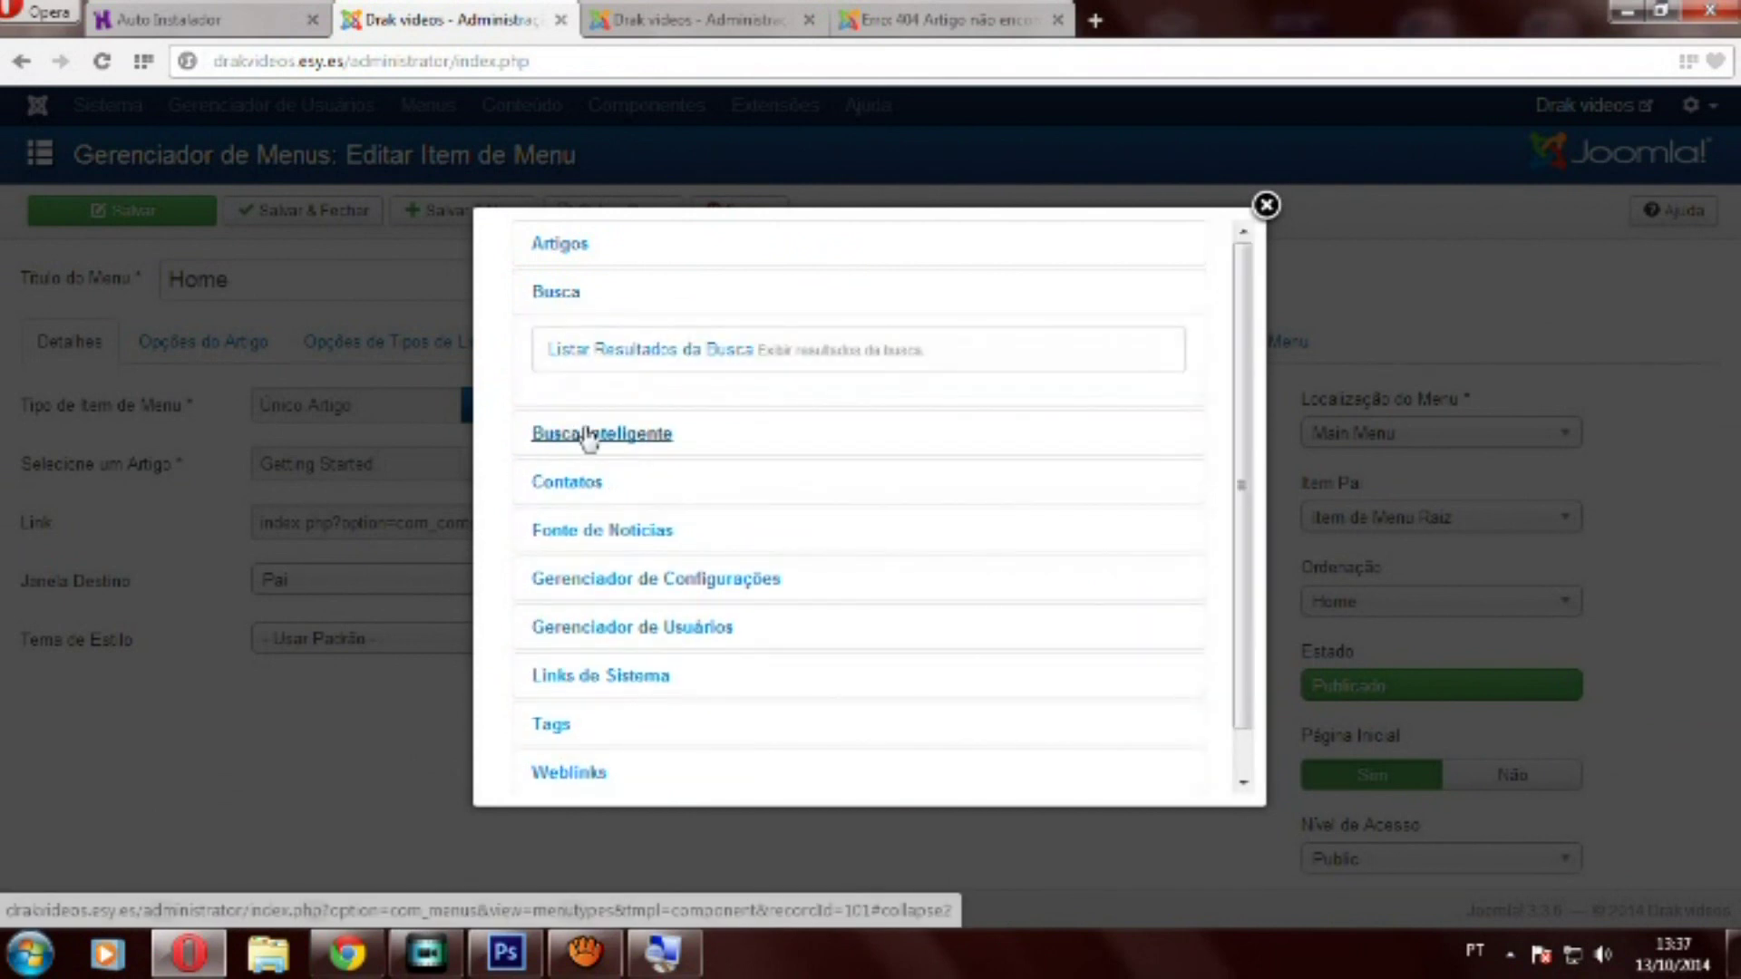
left_click(568, 252)
scroll(691, 555, "down", 5)
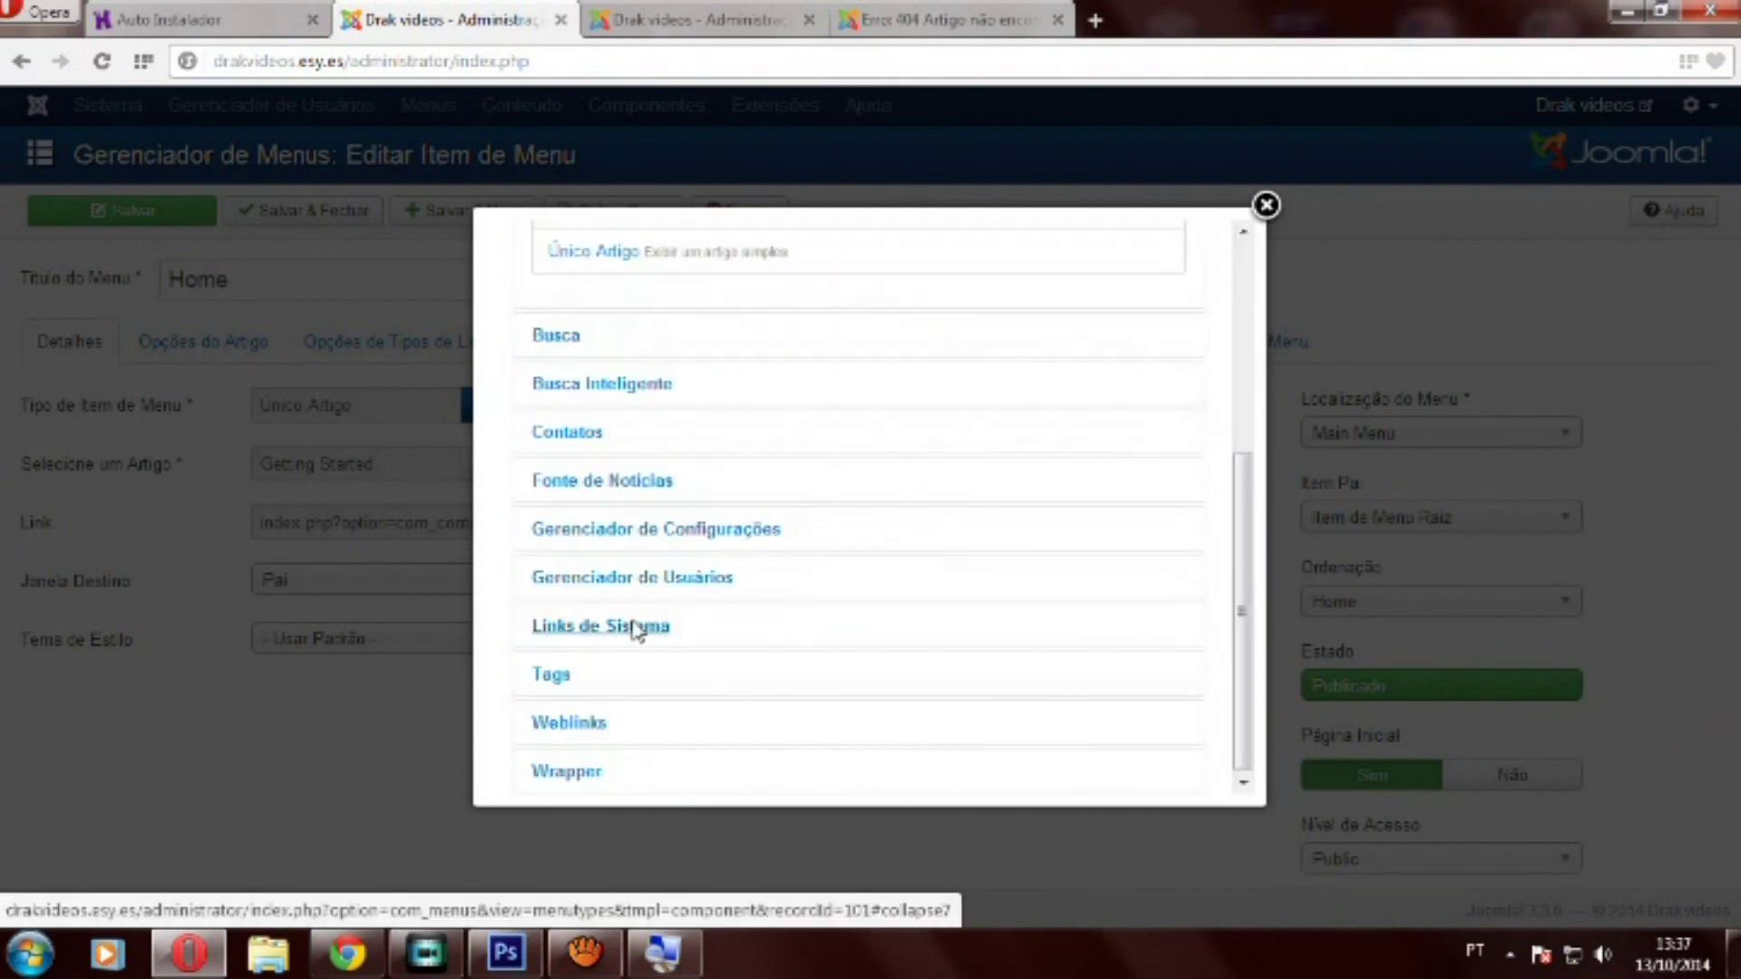
left_click(574, 731)
scroll(602, 595, "up", 2)
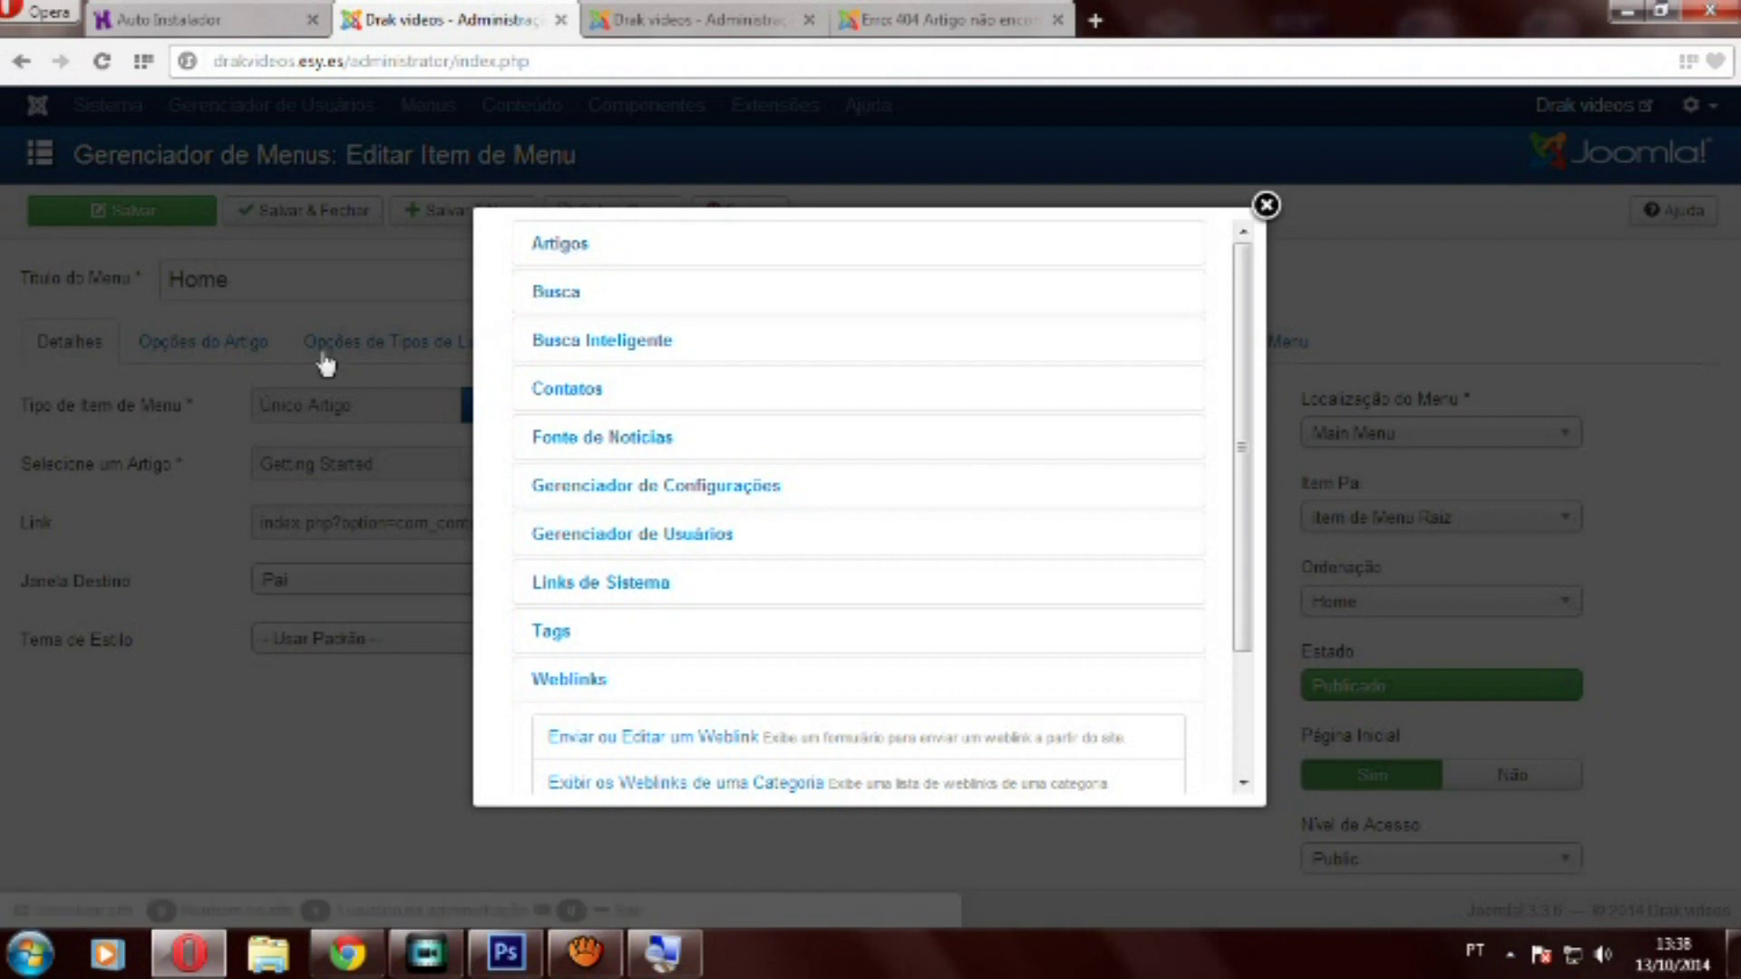
left_click(1267, 206)
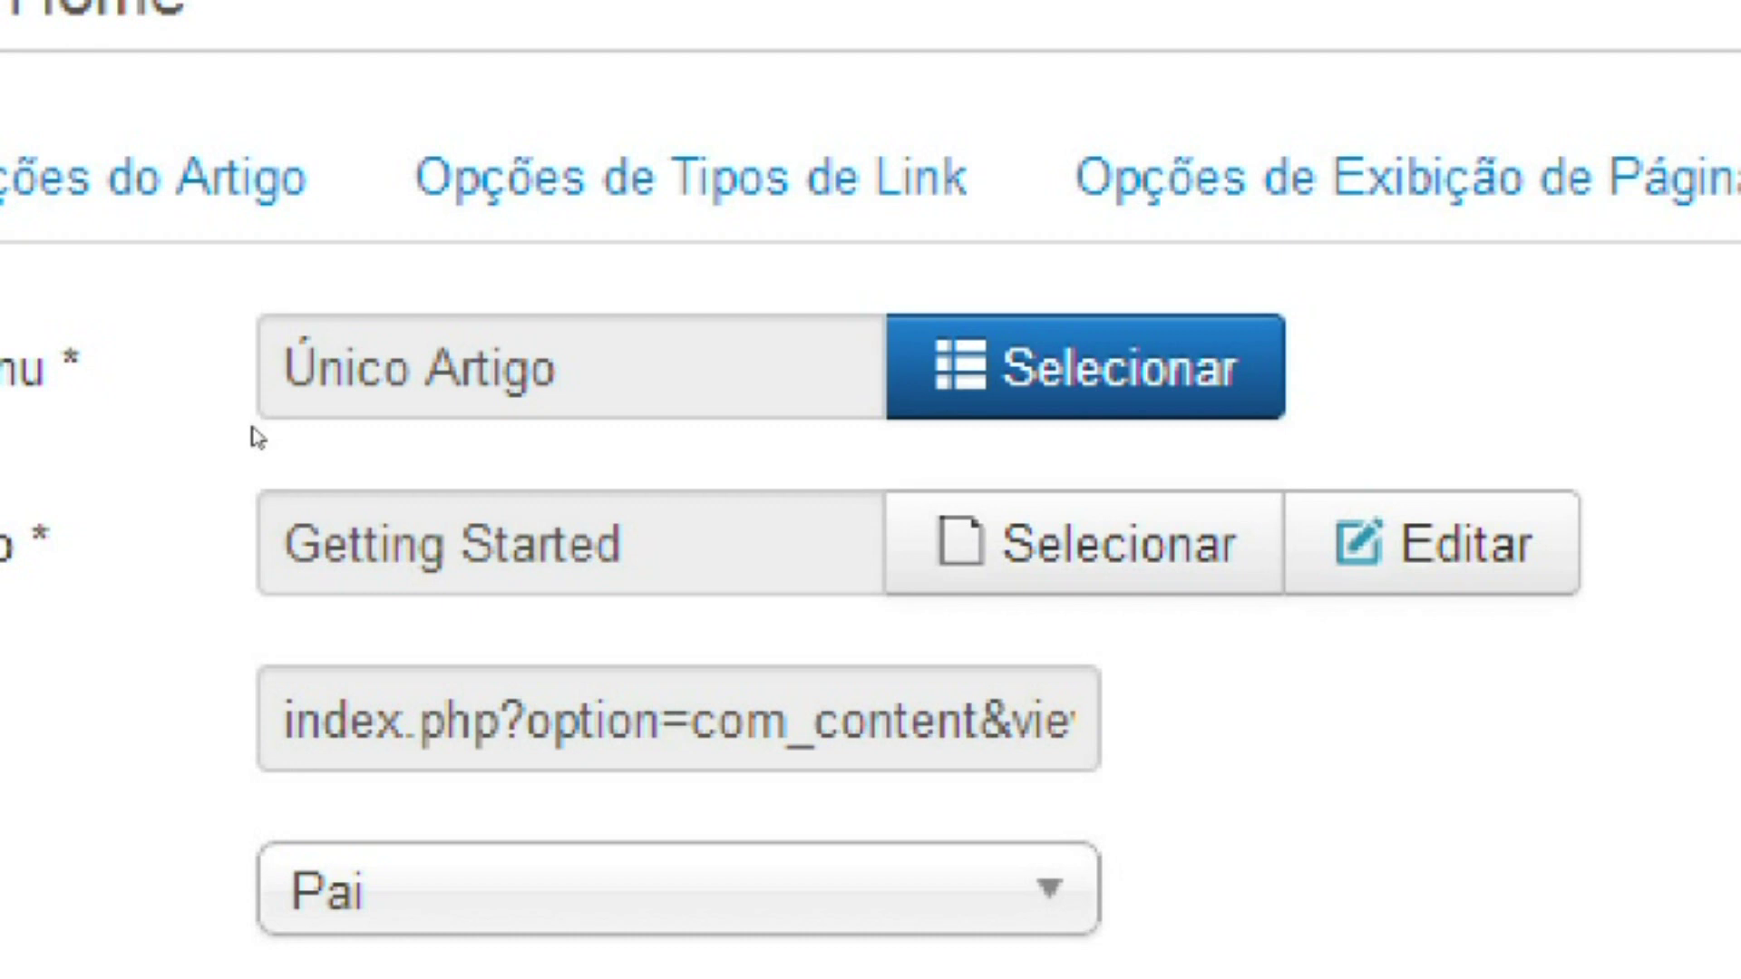
Set the Home menu item's type to Artigos Arquivados and save the item
left_click(1085, 367)
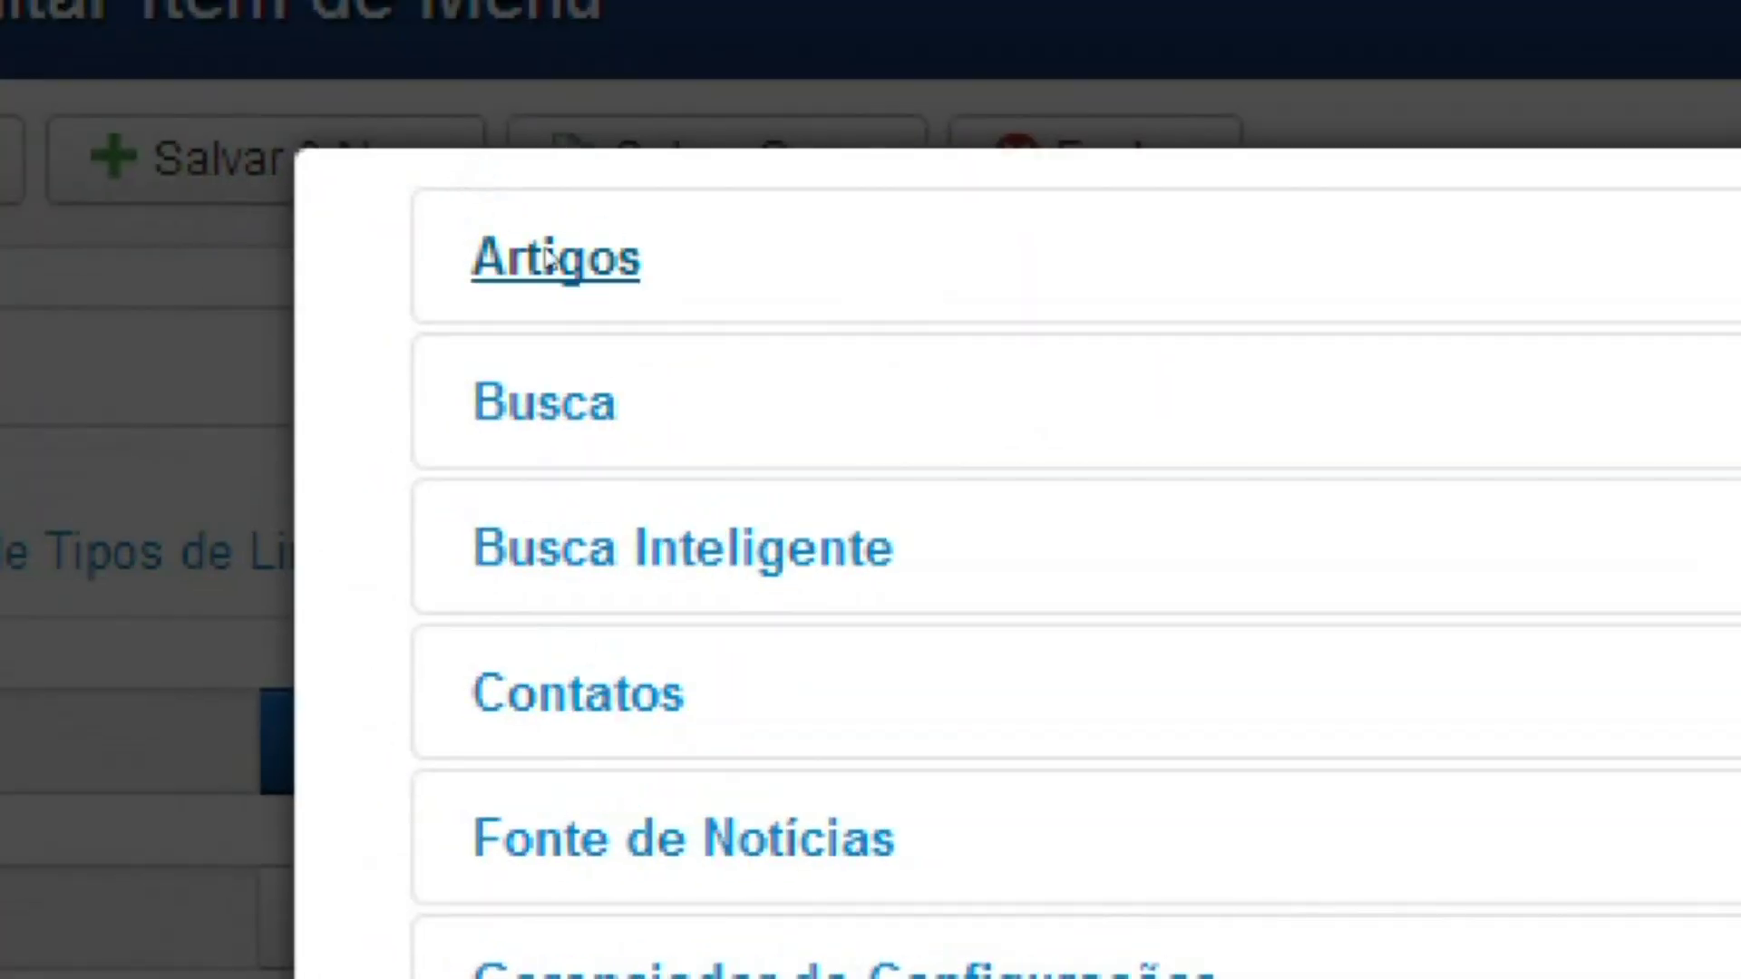
left_click(864, 202)
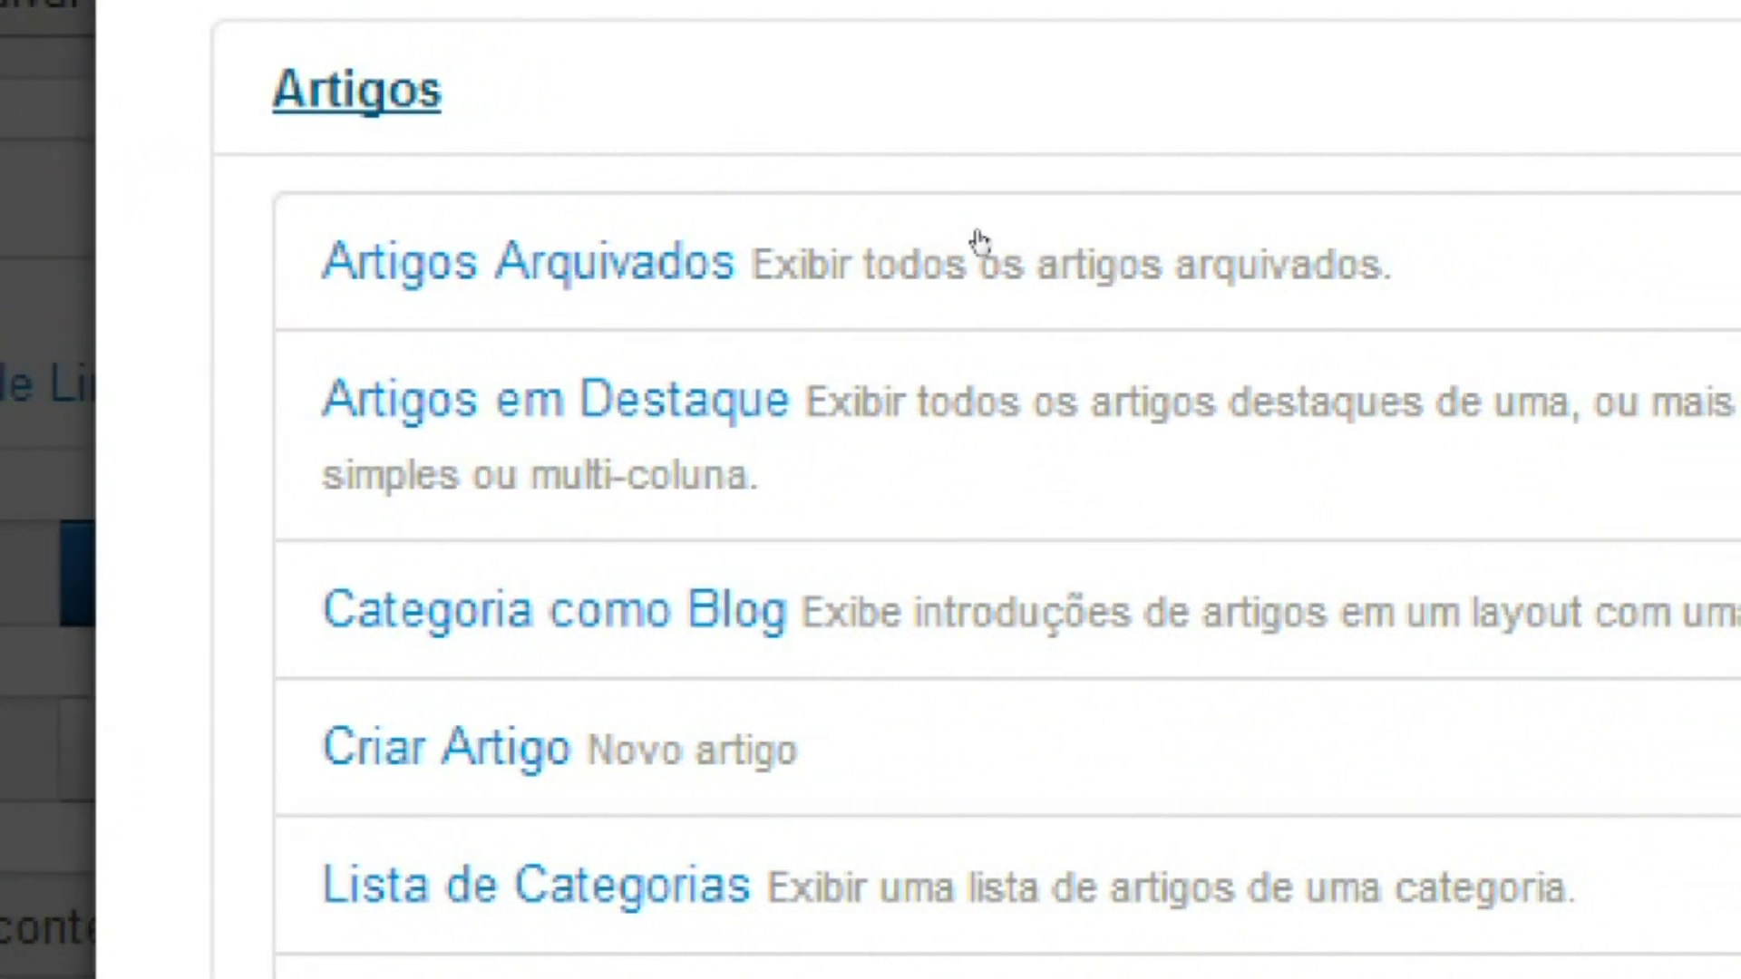
left_click(601, 313)
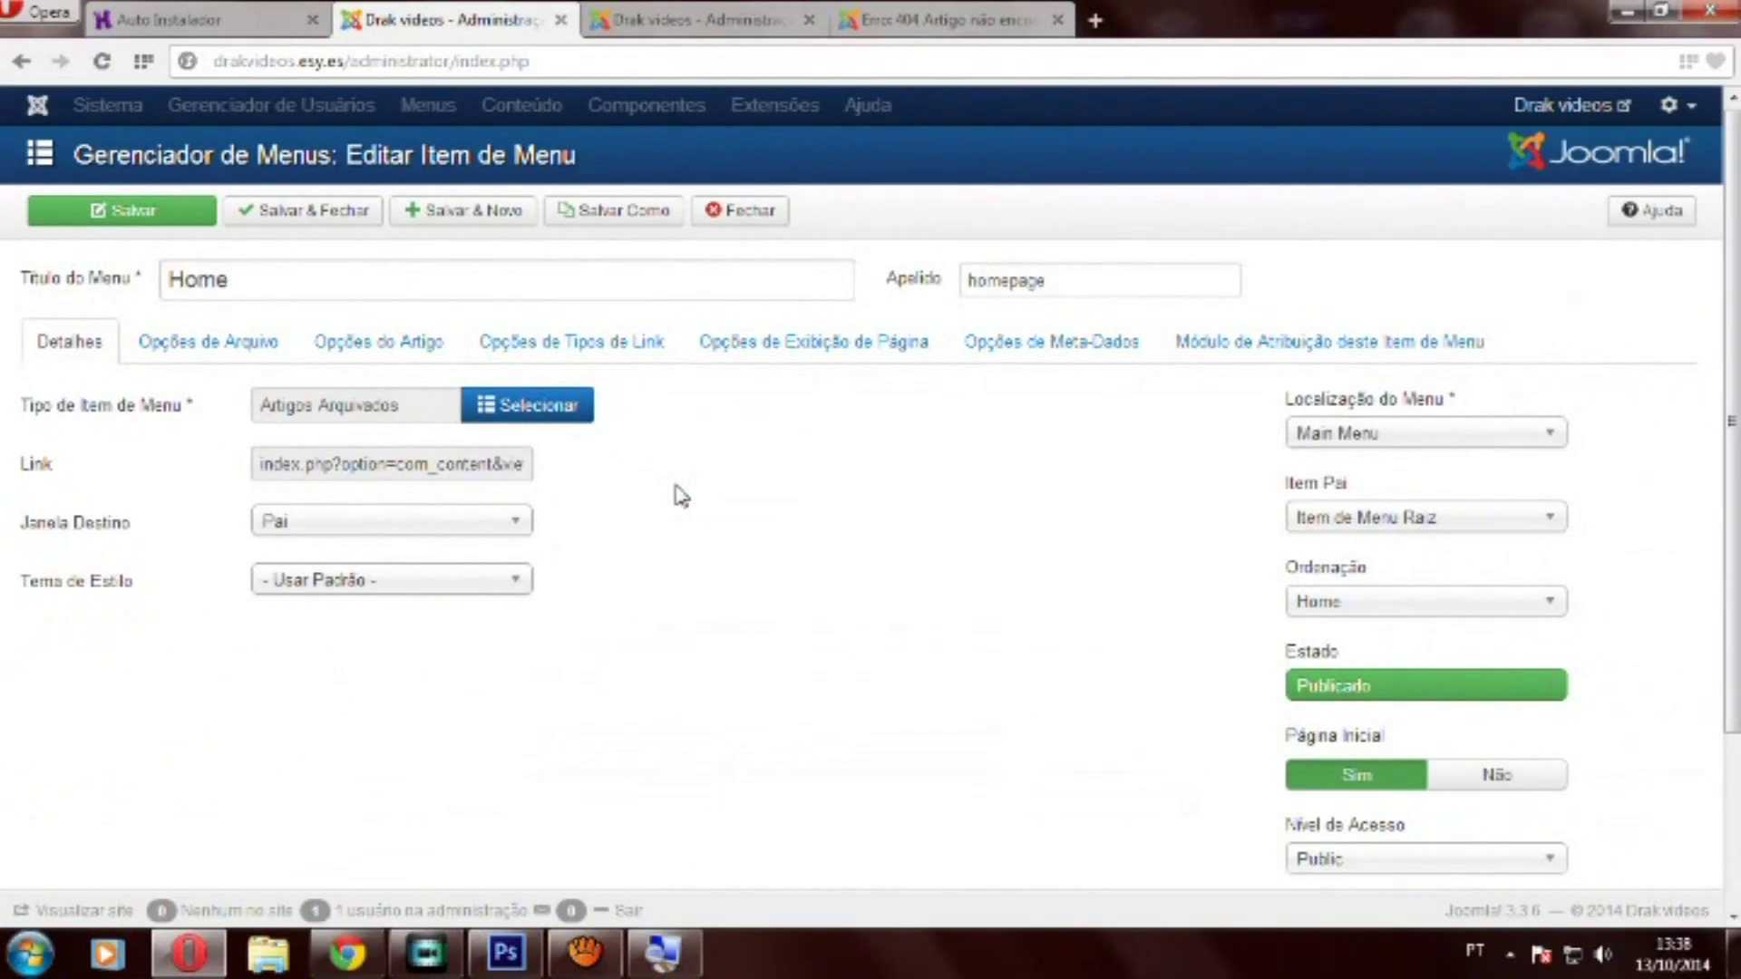
left_click(186, 220)
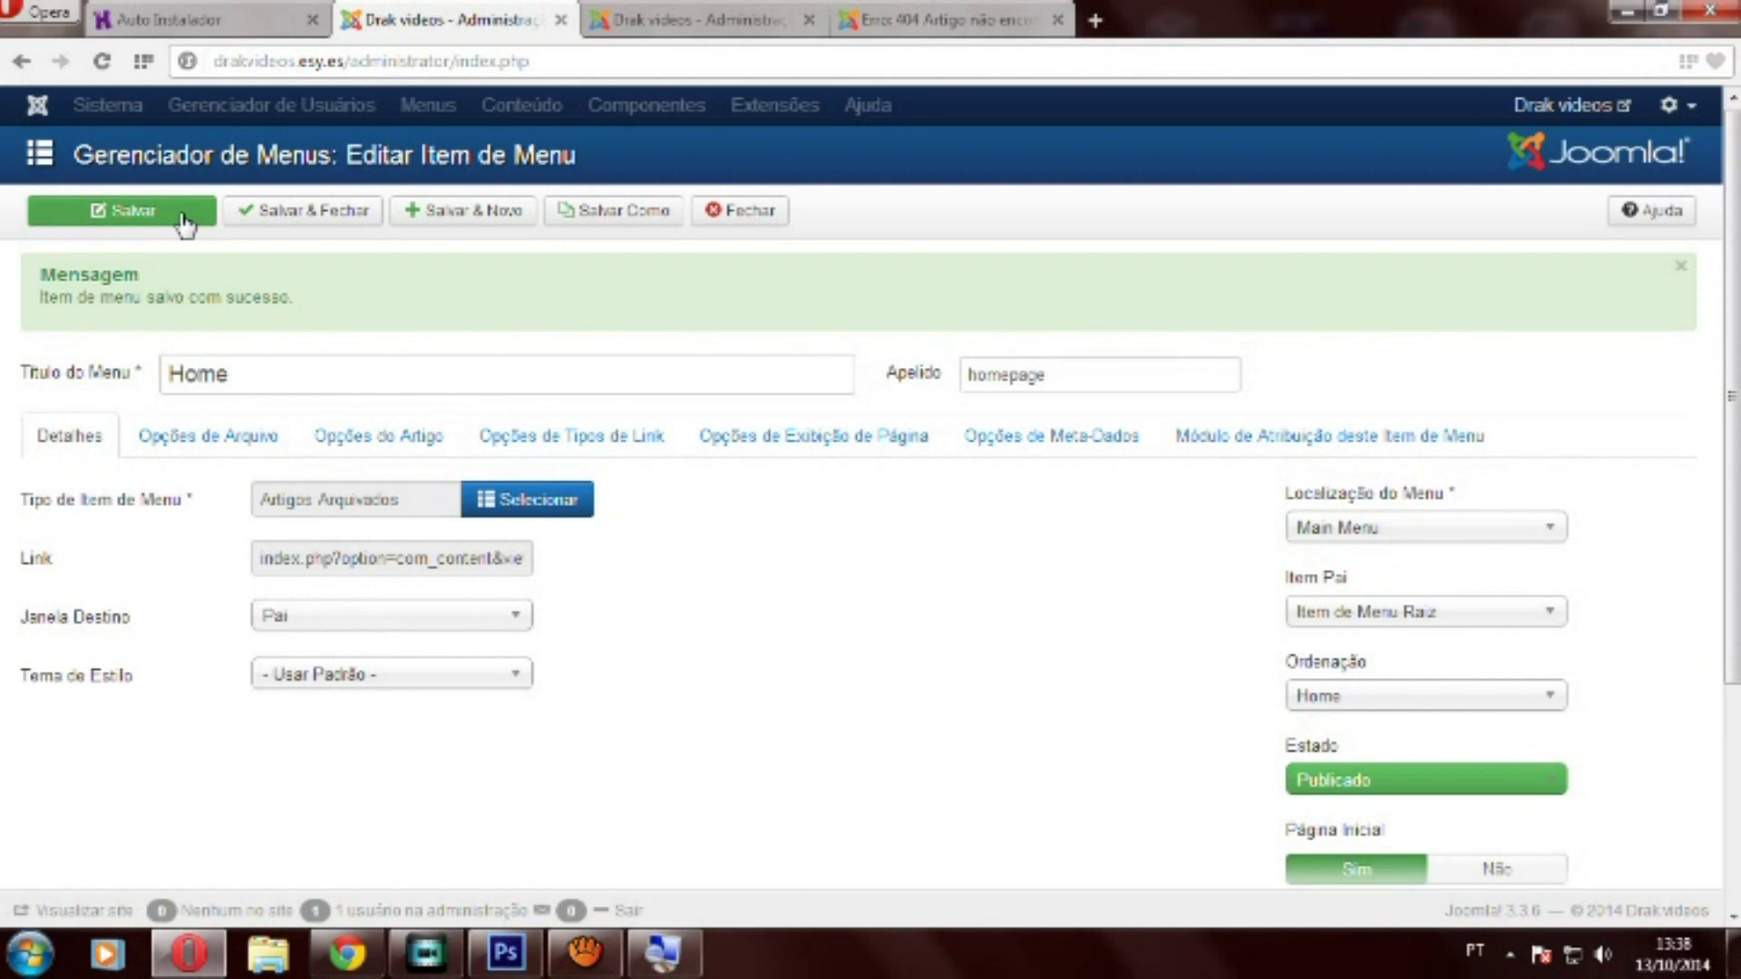
Reload the site's home page and examine how the Home item displays with the archived articles type
left_click(870, 13)
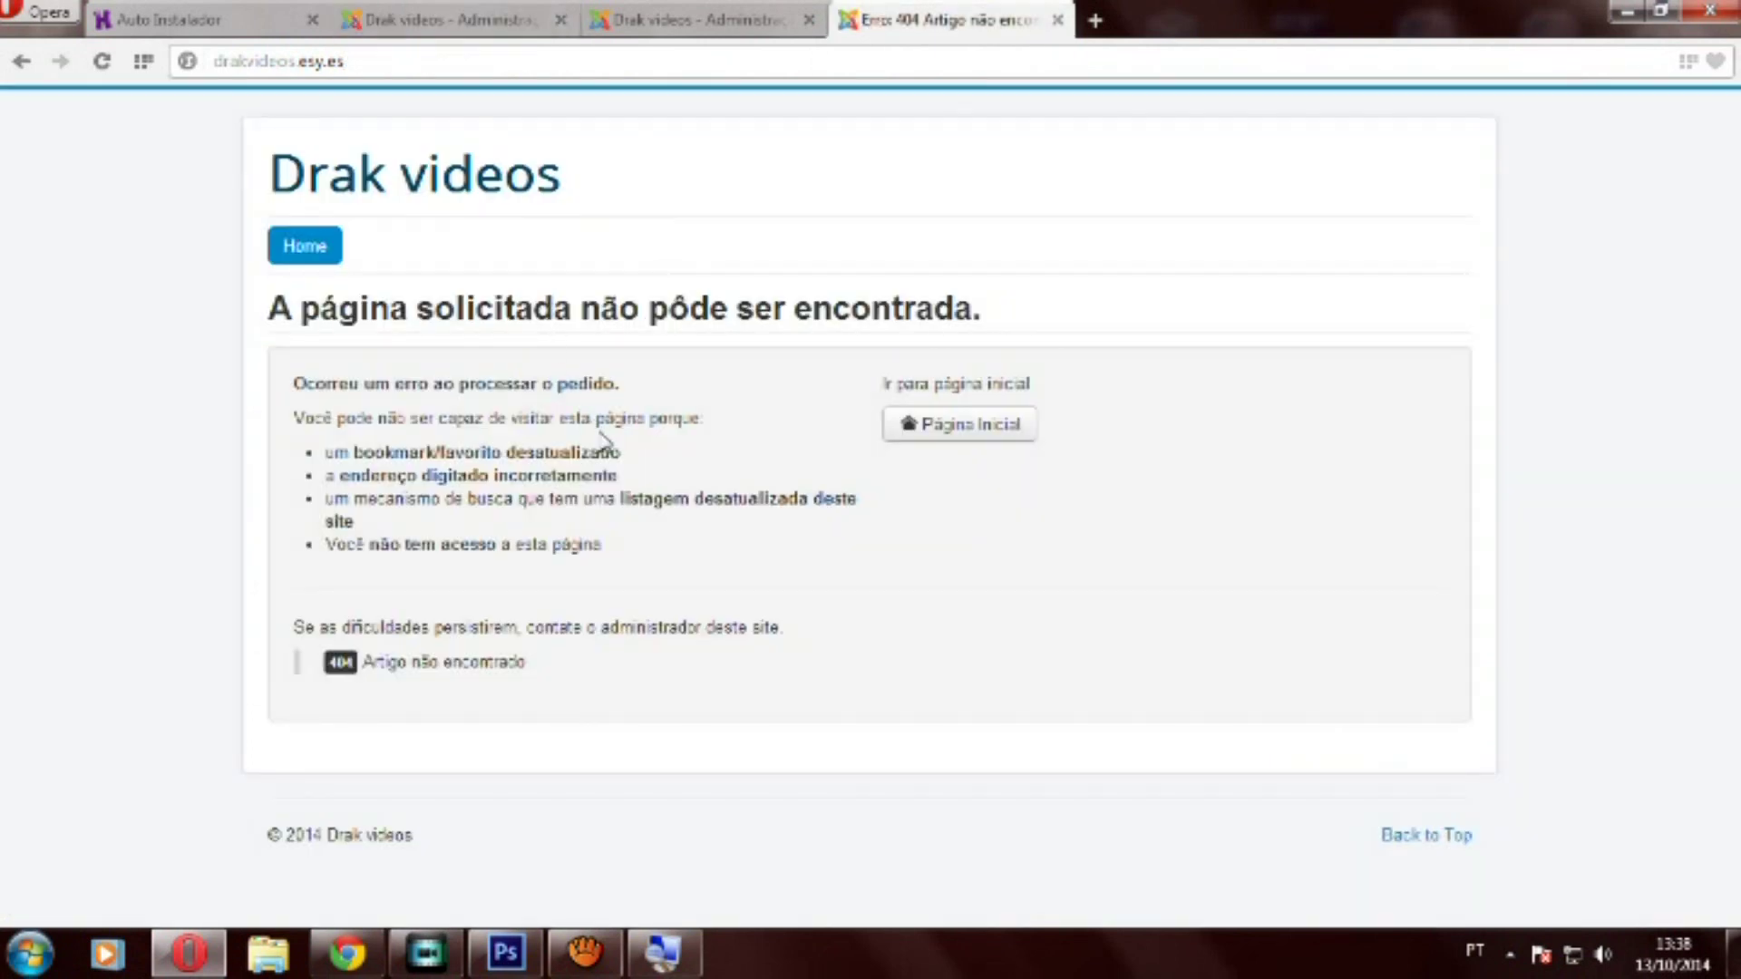
key("F5")
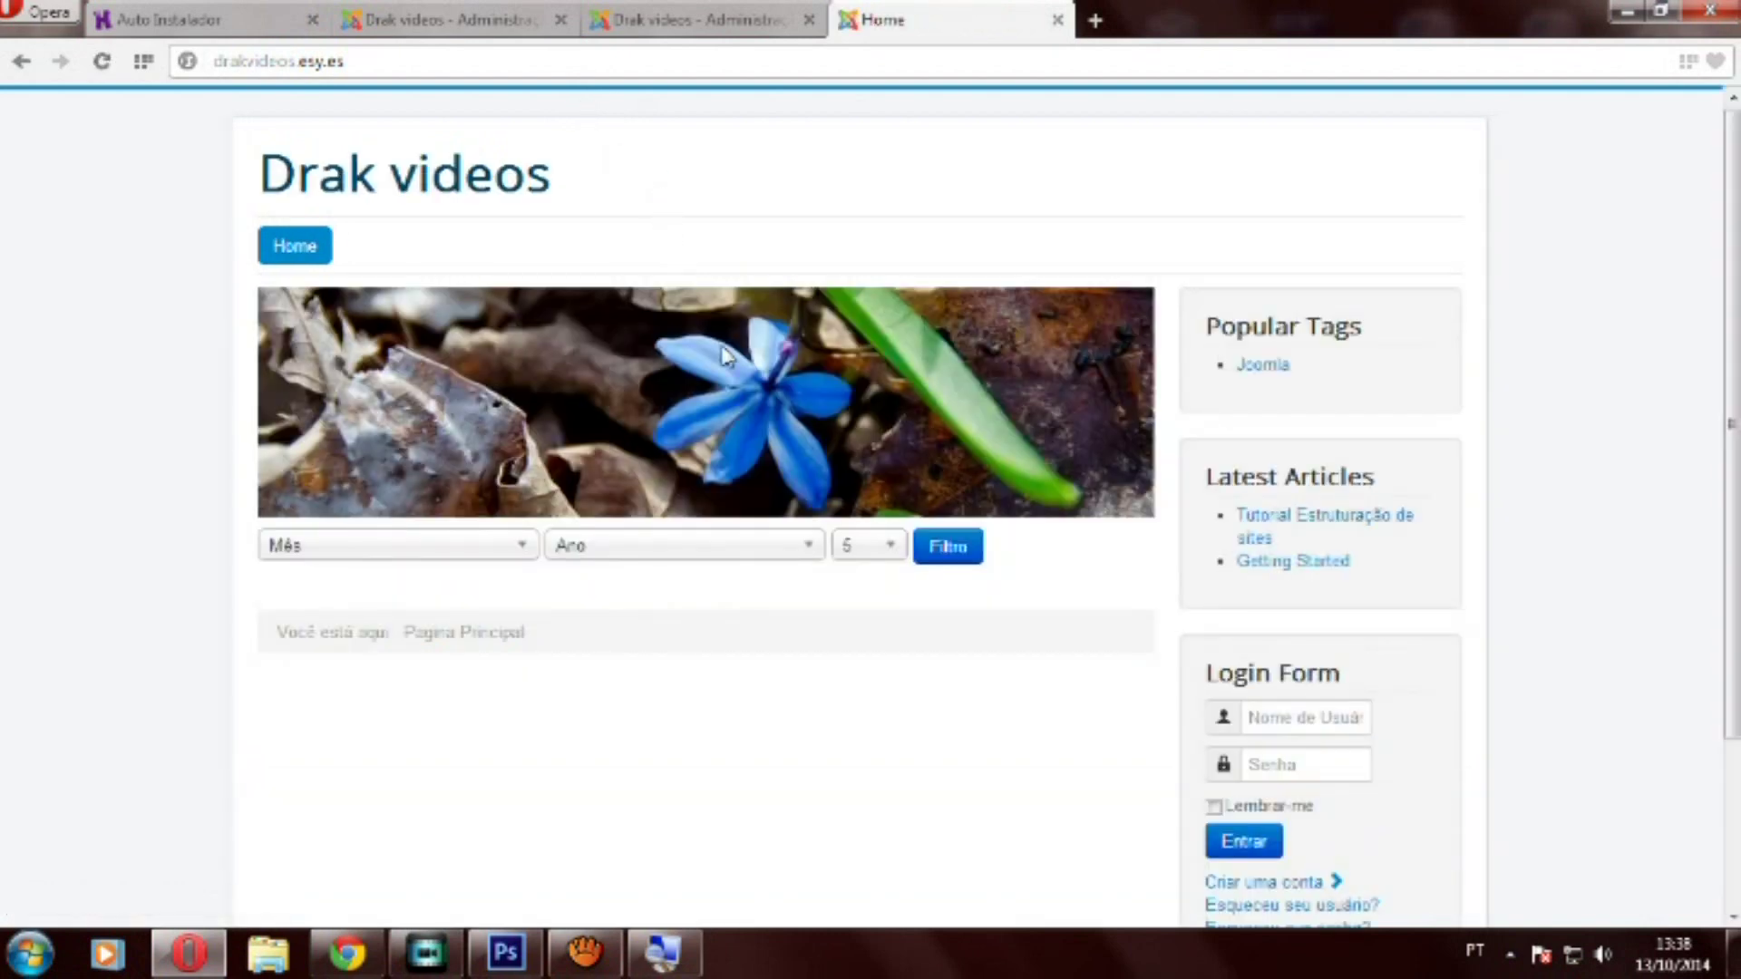
scroll(725, 354, "down", 2)
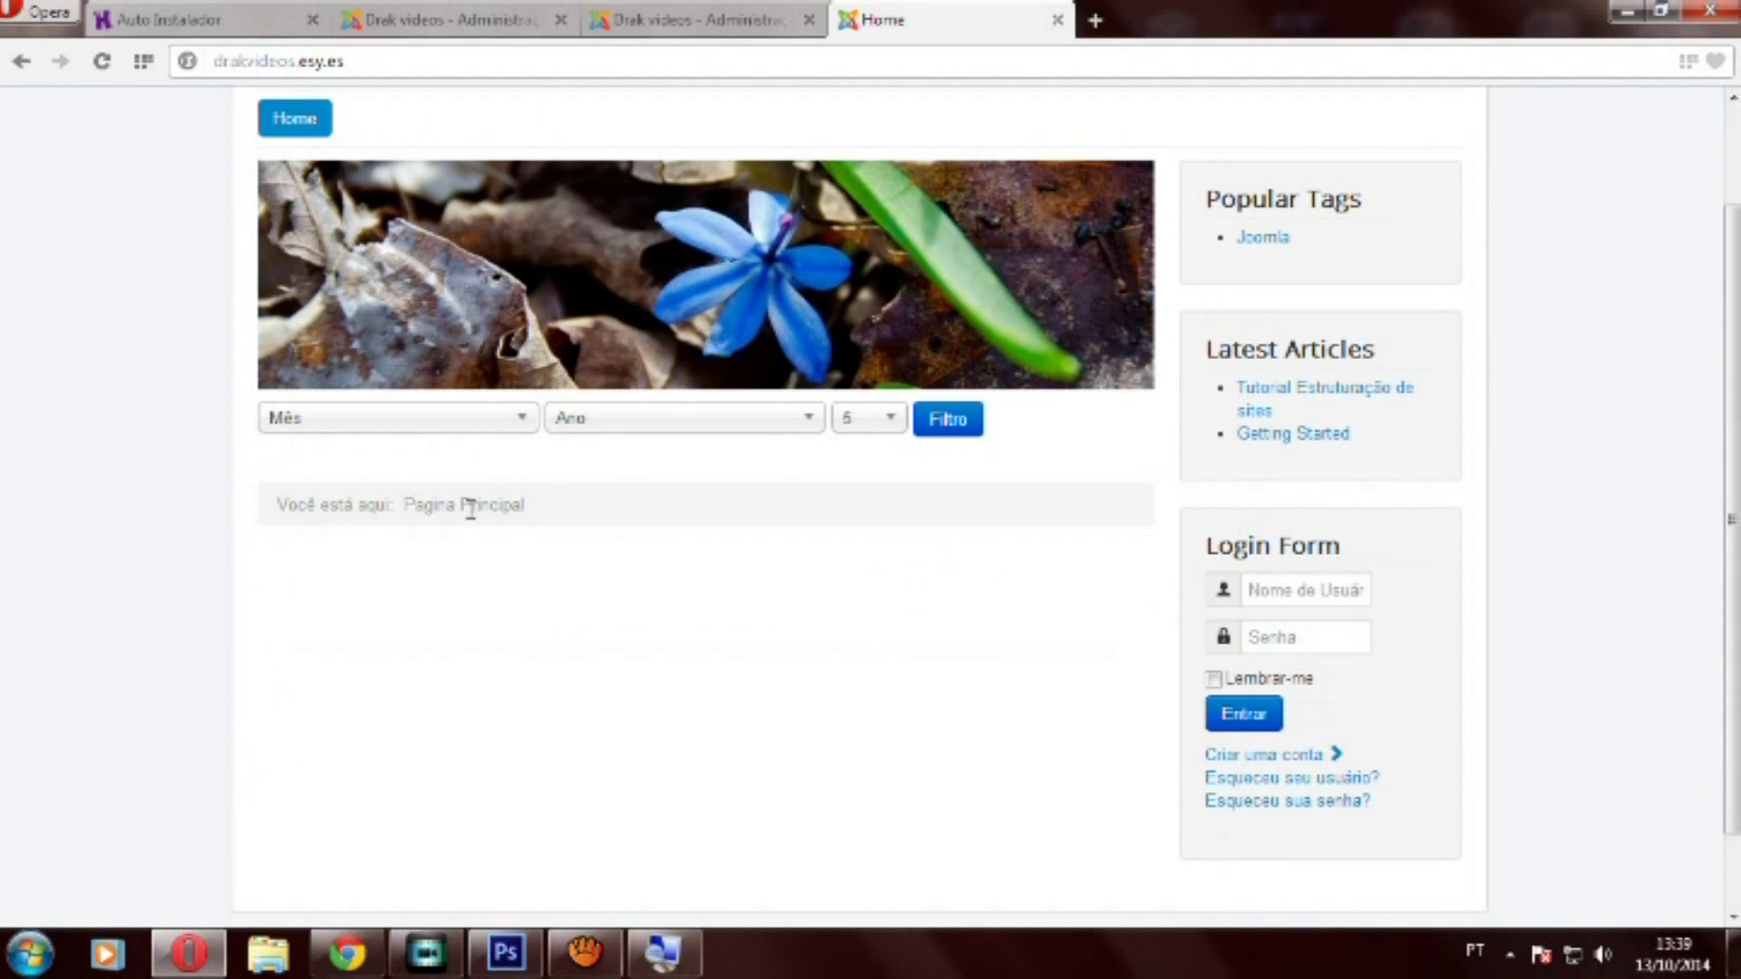
scroll(471, 508, "up", 2)
scroll(472, 526, "down", 2)
scroll(471, 514, "up", 2)
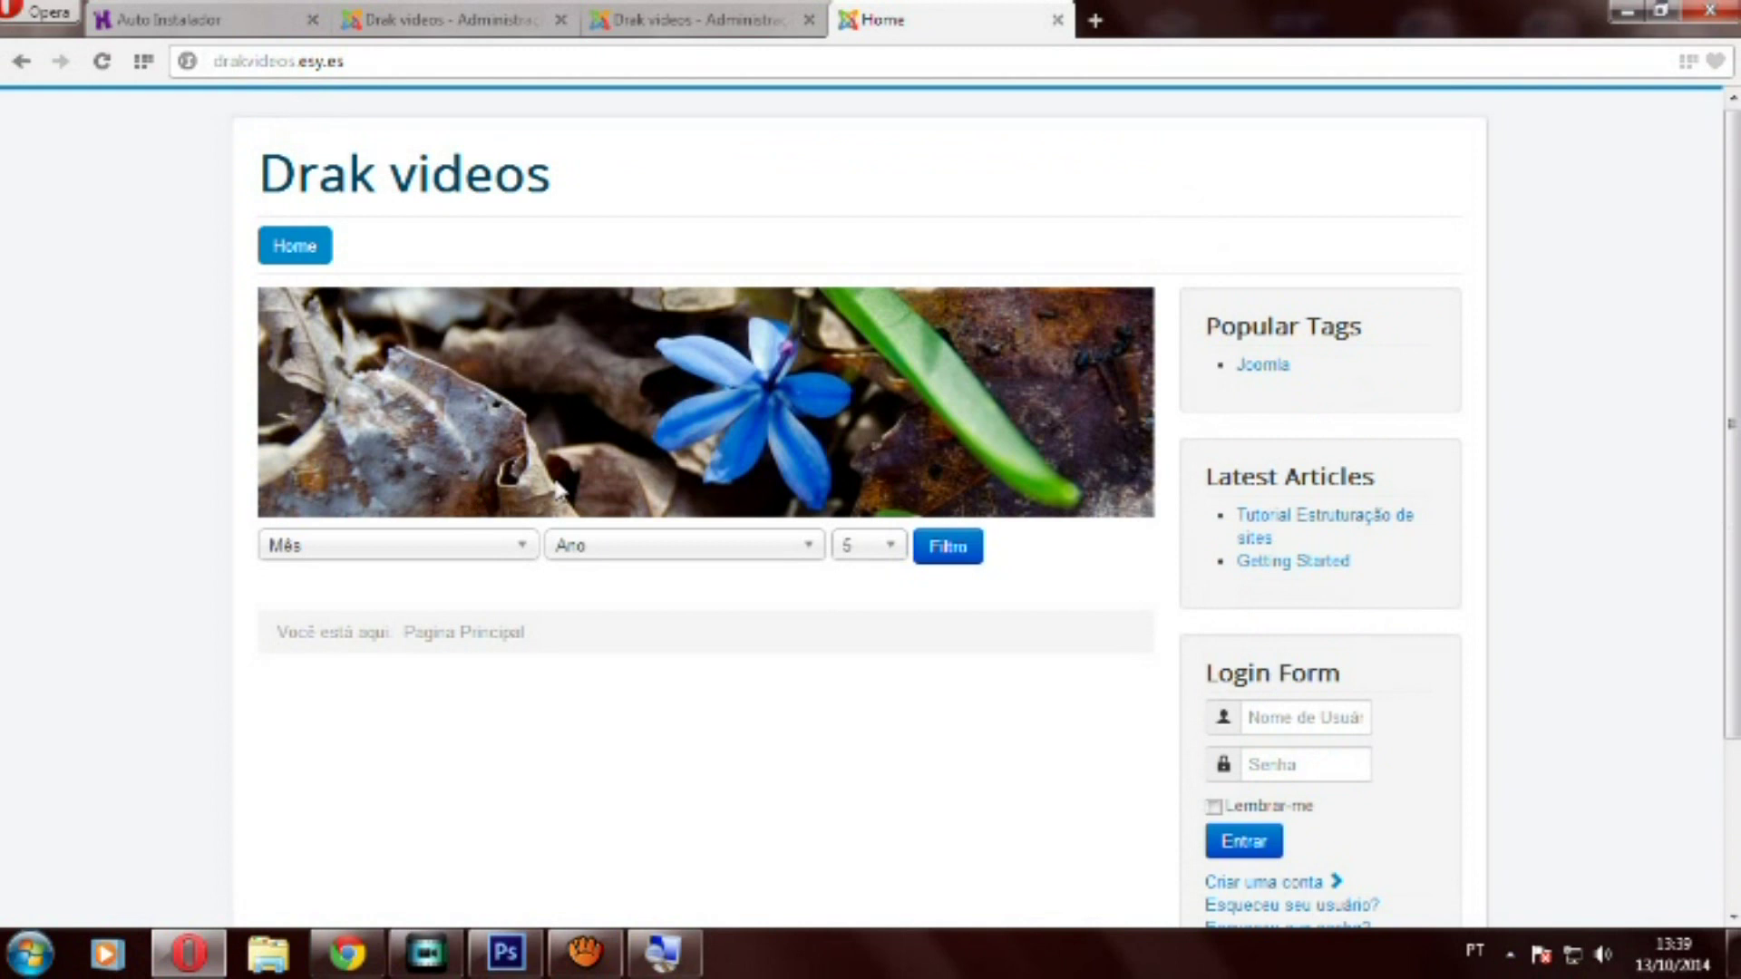
Examine the month filter and the archived articles layout on the site's home page
left_click(381, 551)
left_click(388, 548)
scroll(598, 590, "down", 3)
scroll(600, 588, "up", 3)
scroll(600, 588, "down", 3)
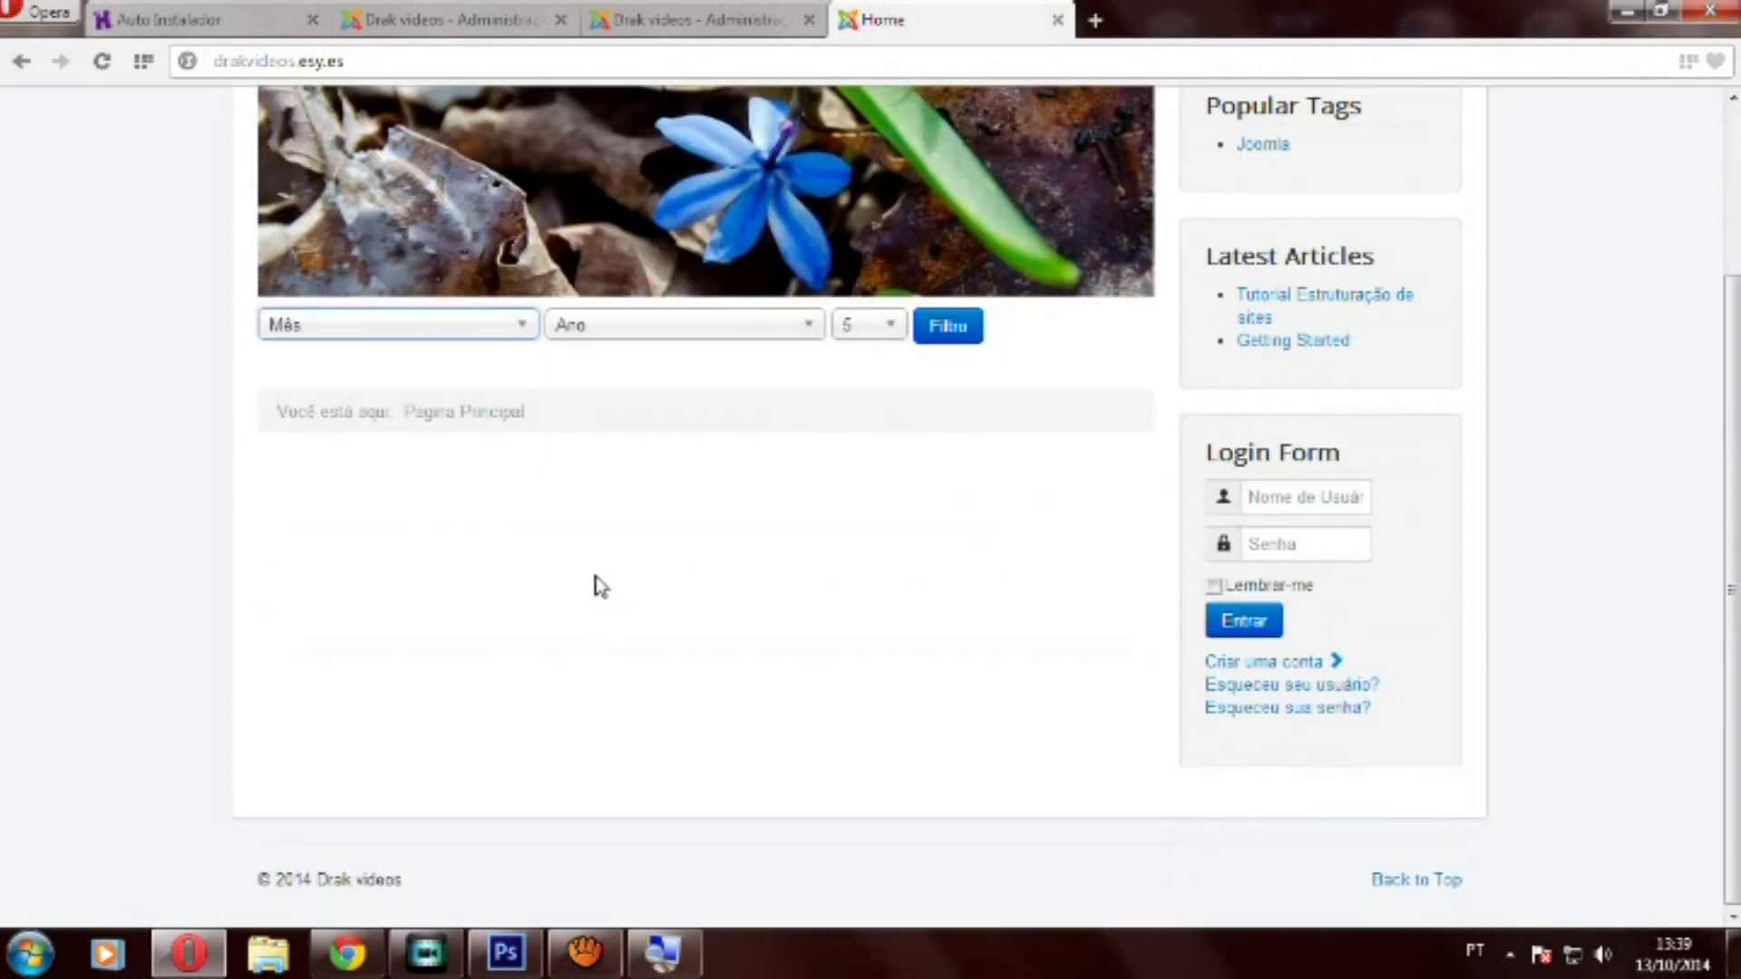
scroll(600, 587, "up", 3)
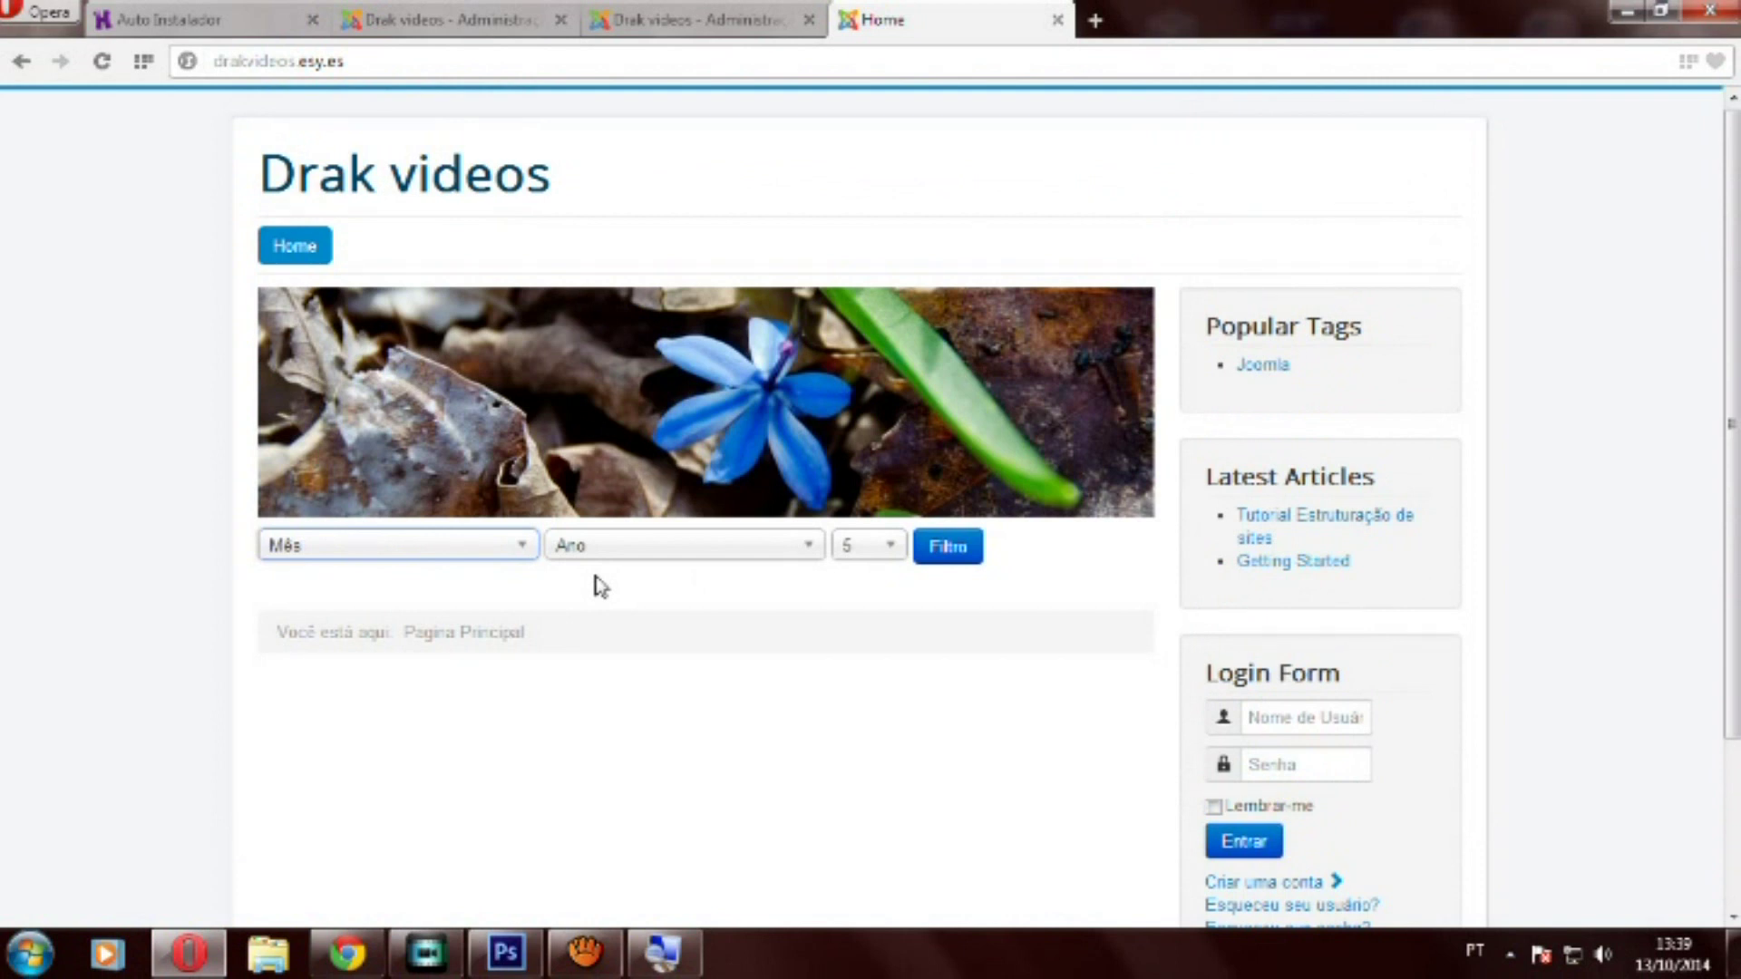
scroll(754, 602, "down", 3)
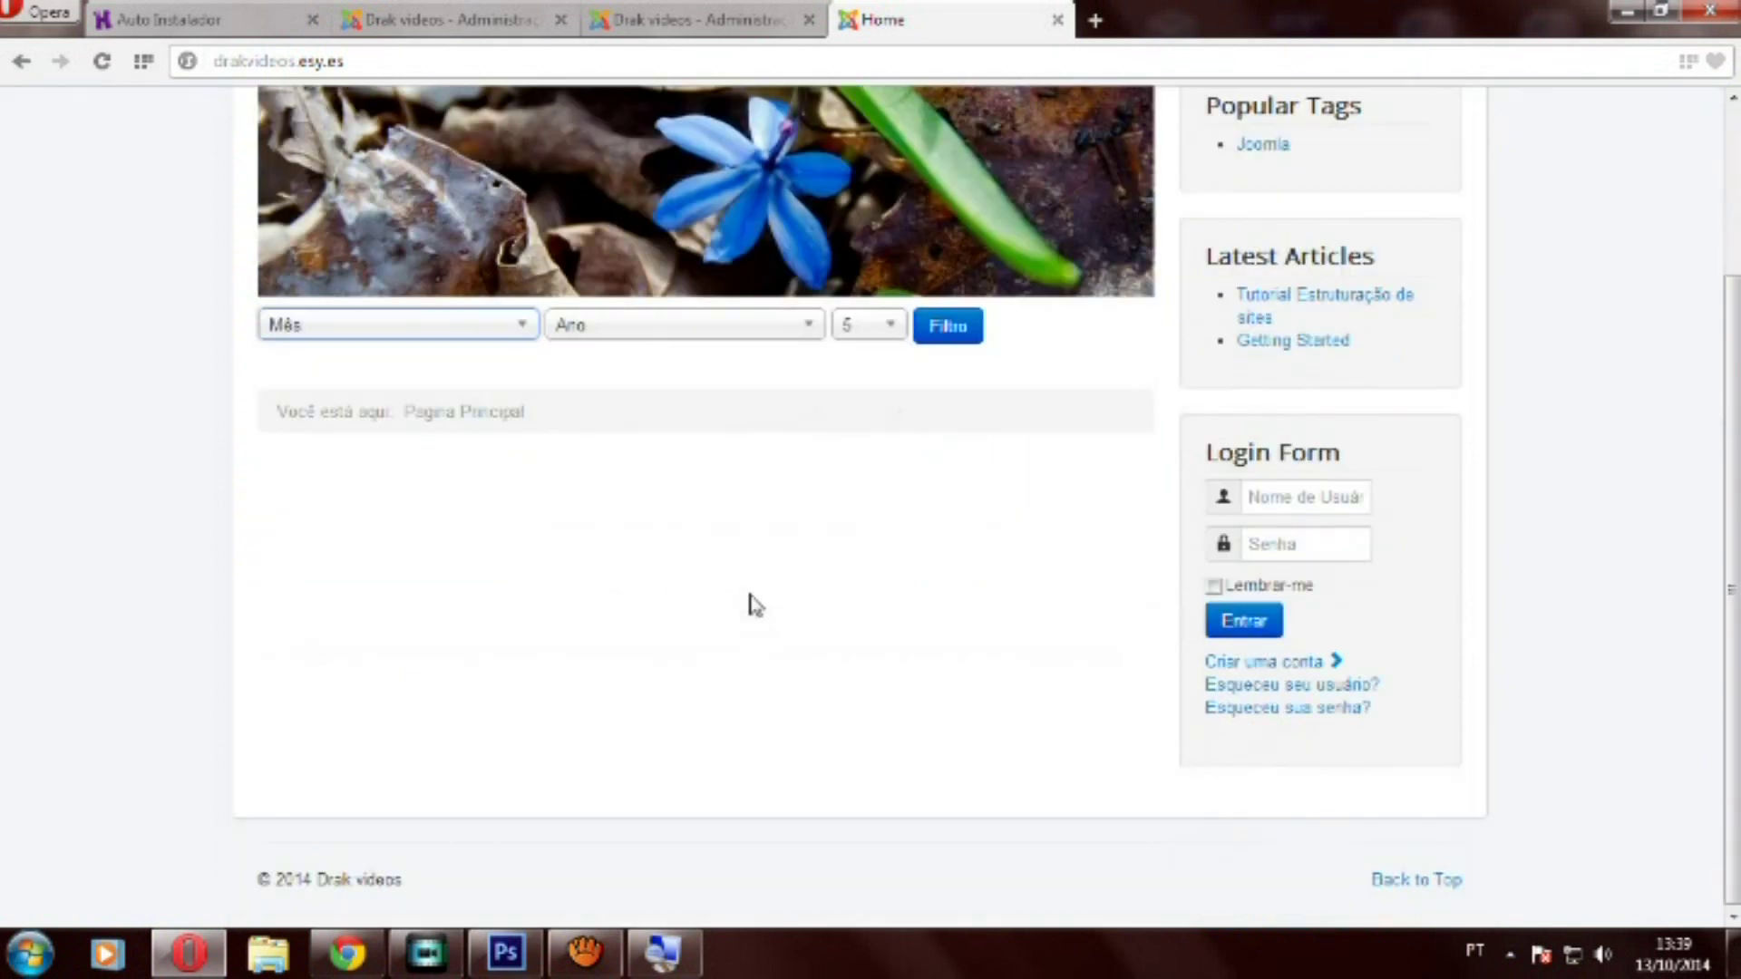
scroll(754, 600, "up", 2)
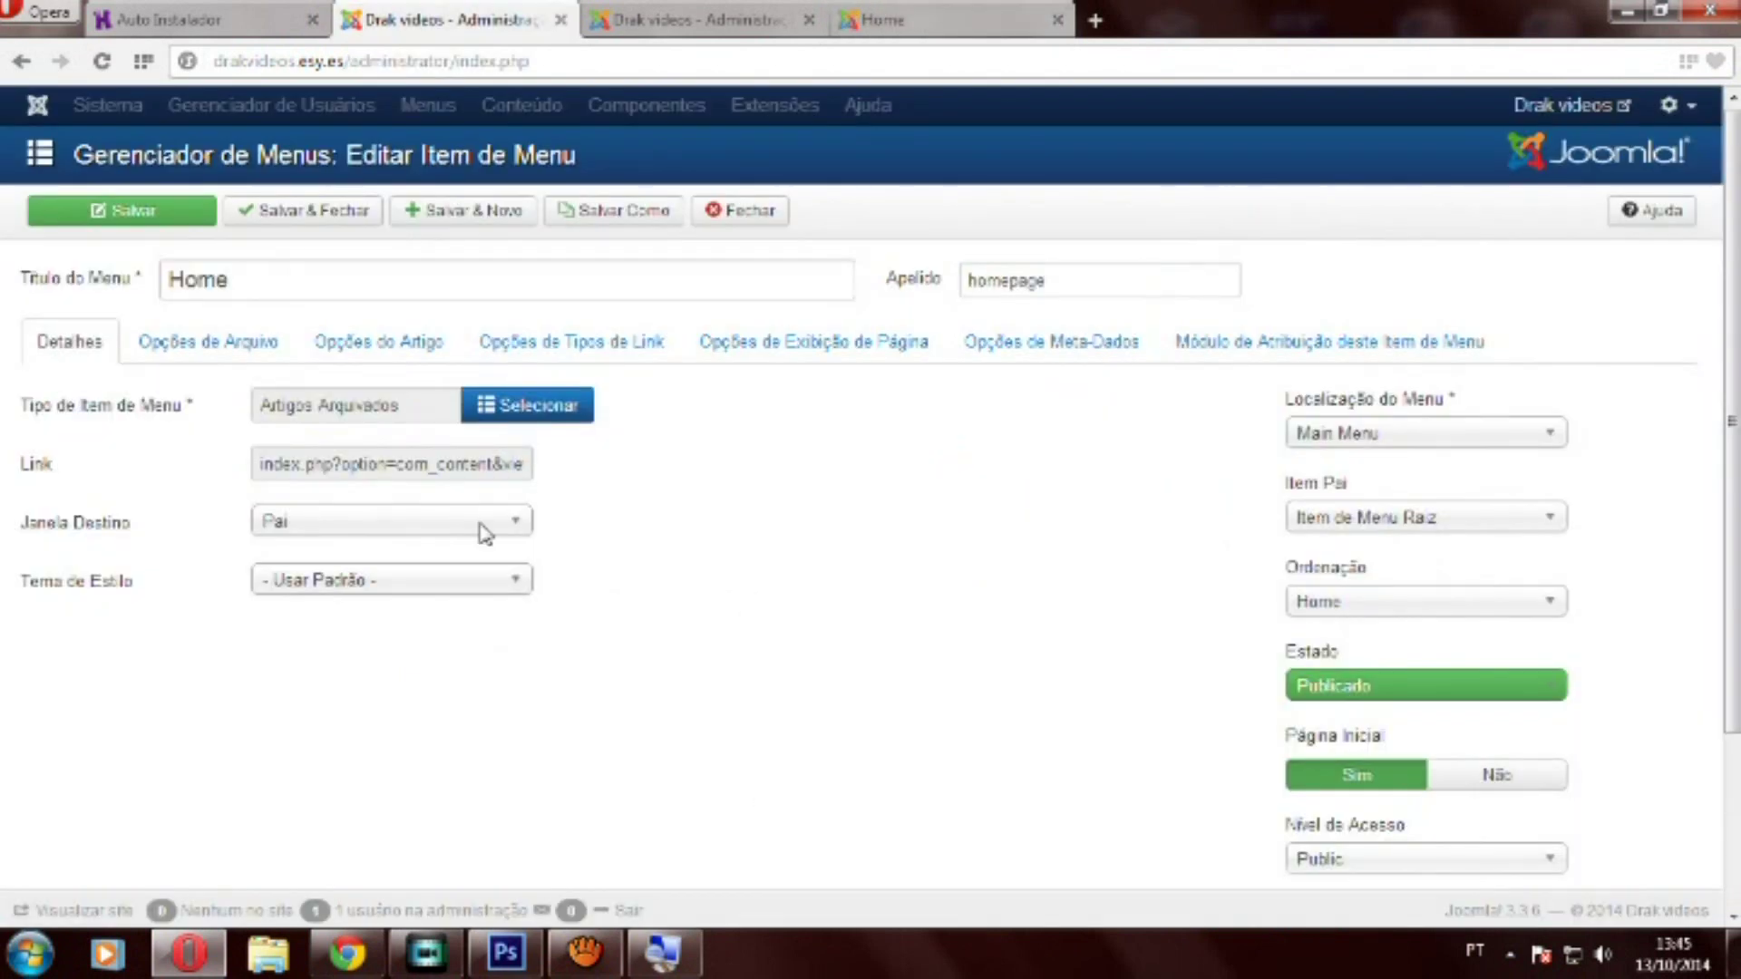
left_click(478, 413)
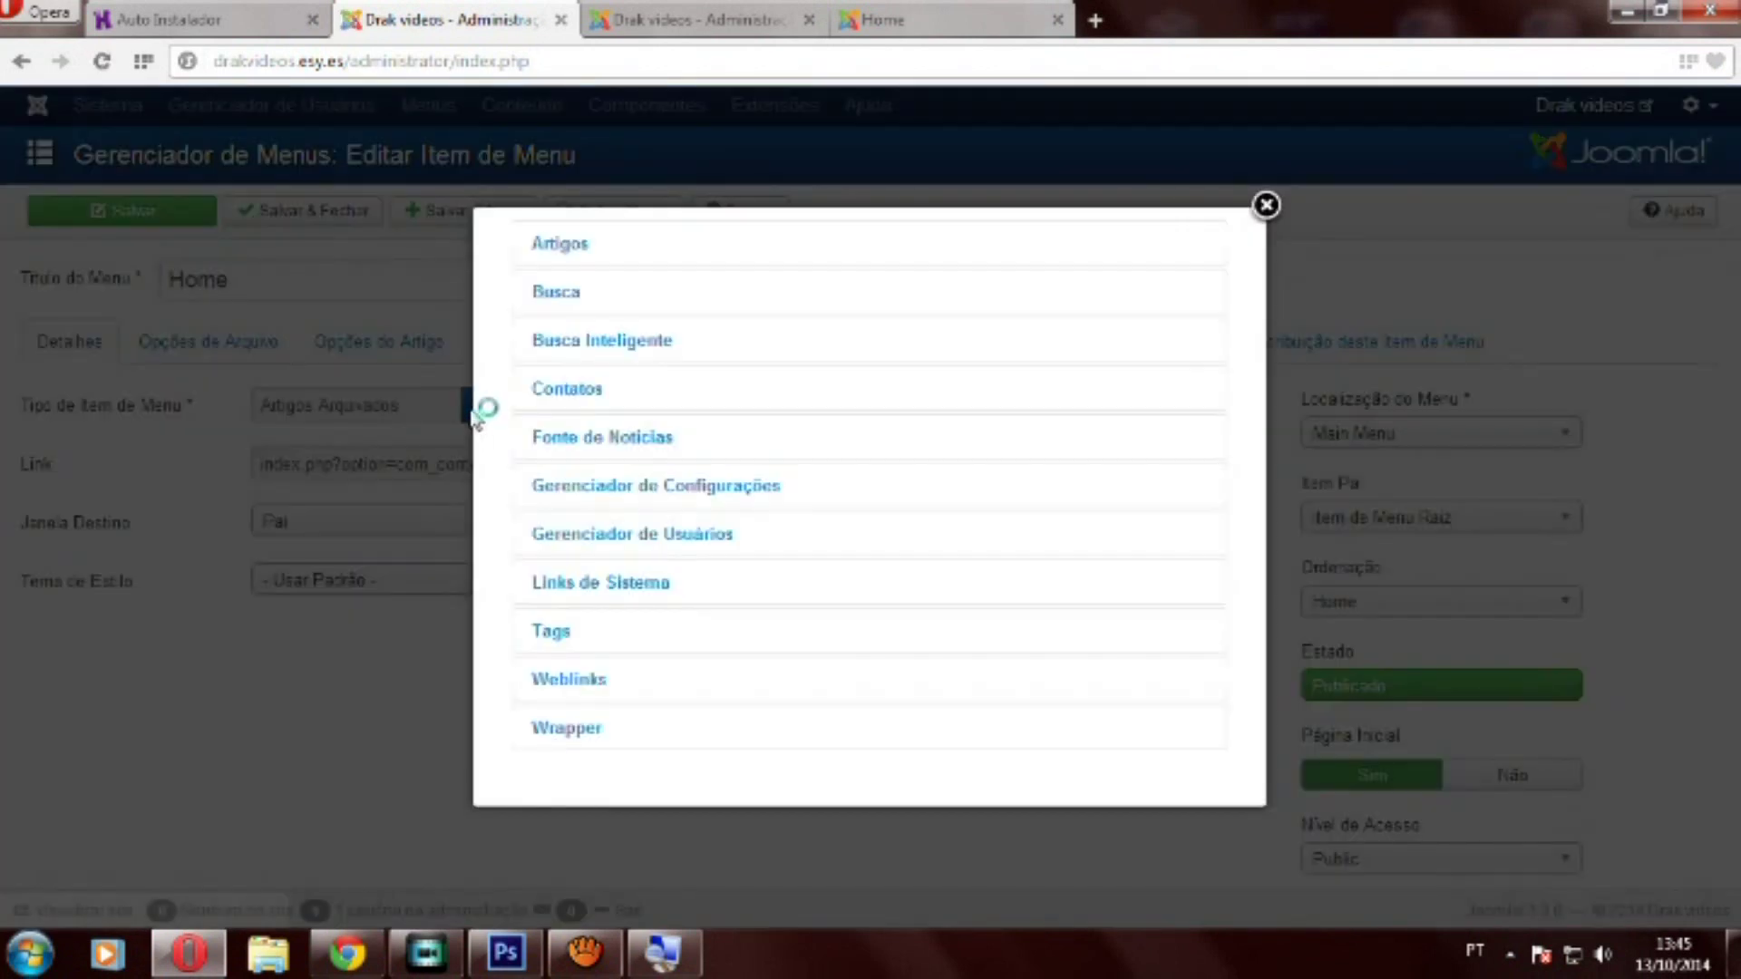
left_click(583, 258)
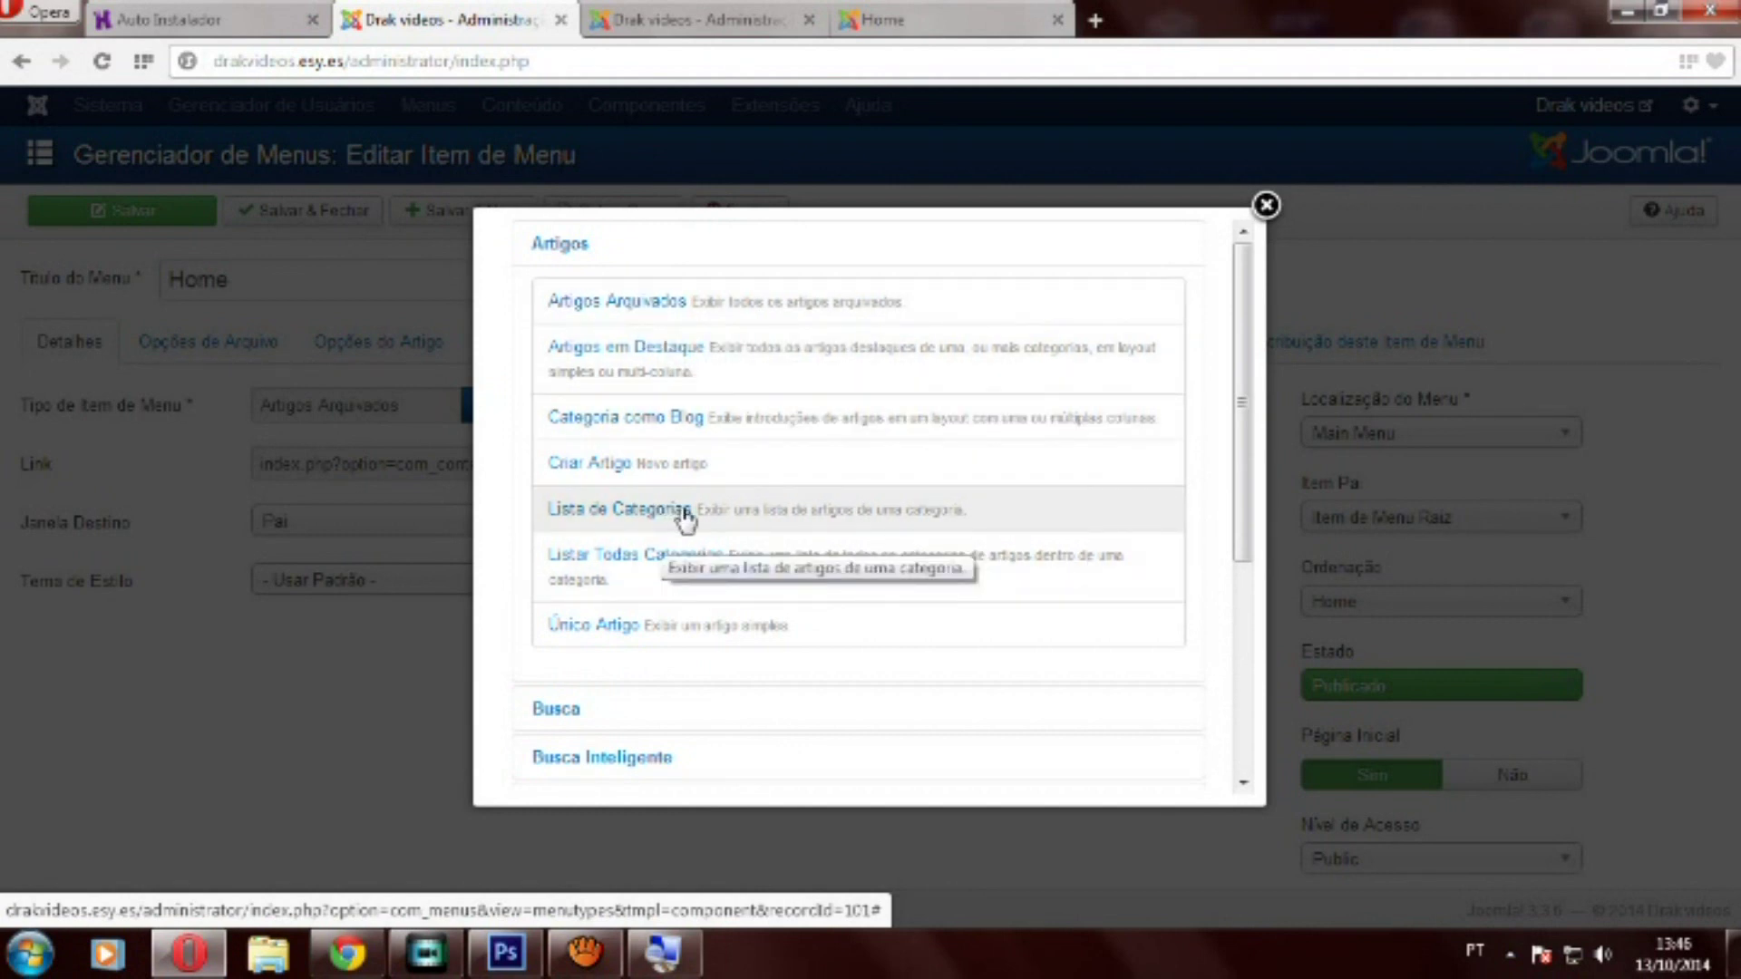
left_click(764, 120)
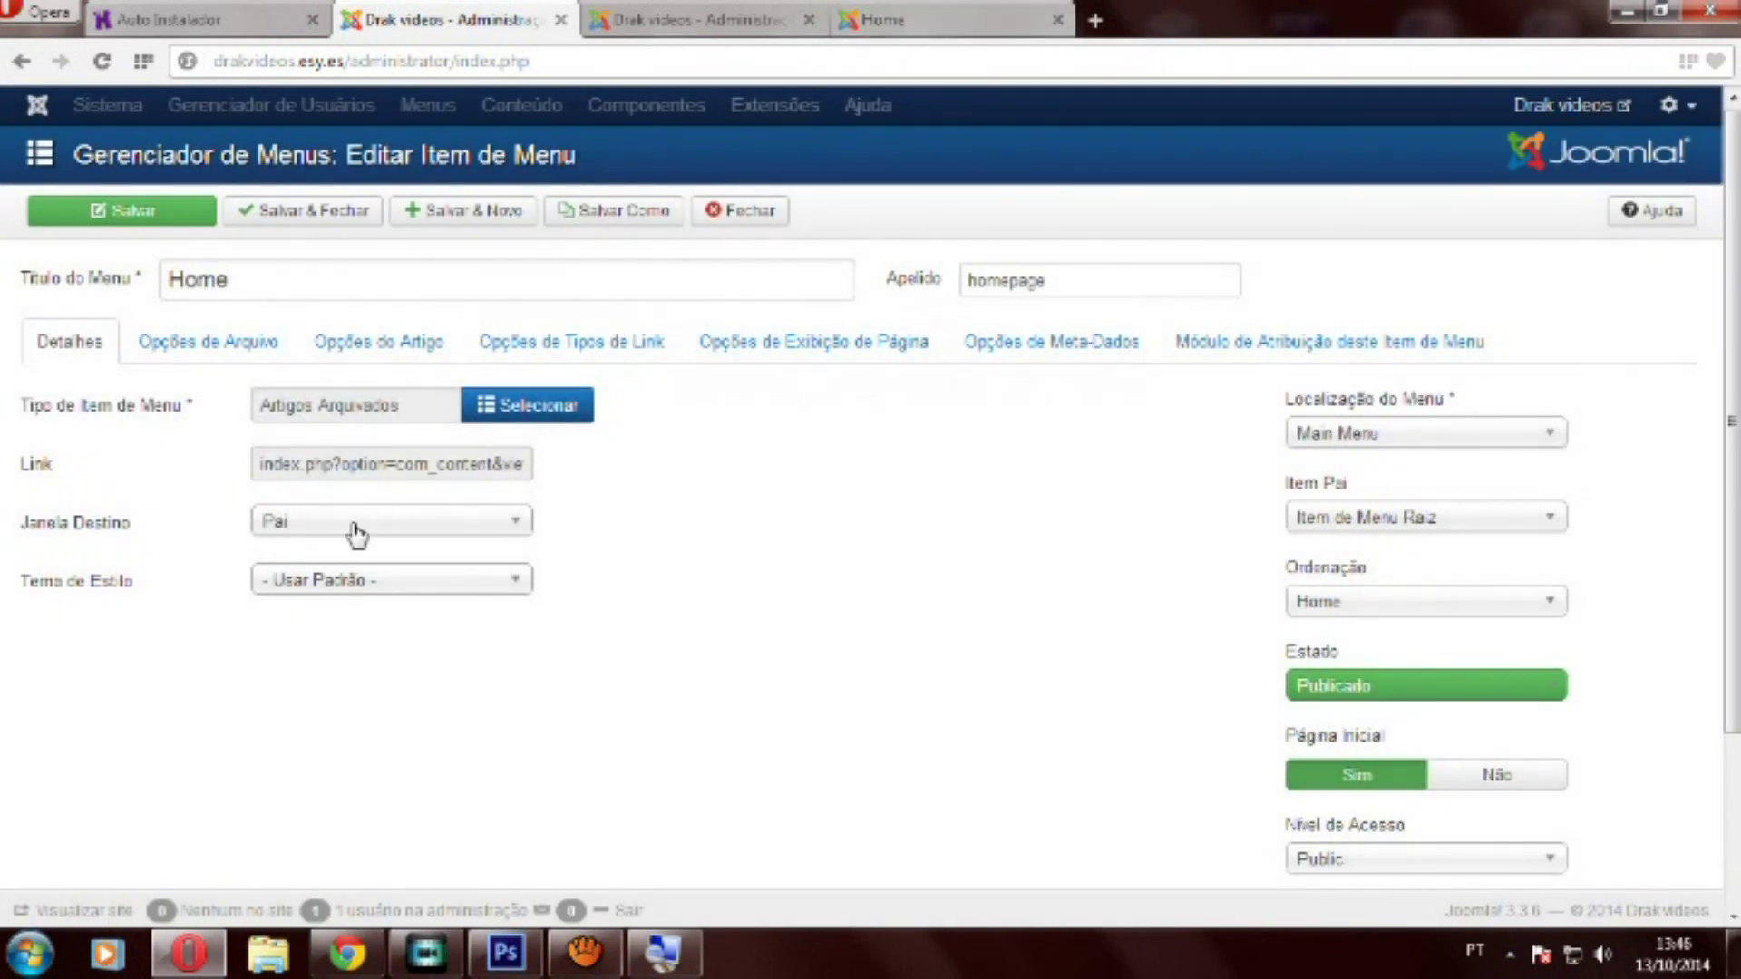
Set the Home menu item's type to Único Artigo with the article "Tutorial Estruturação de sites" and save the item
left_click(484, 401)
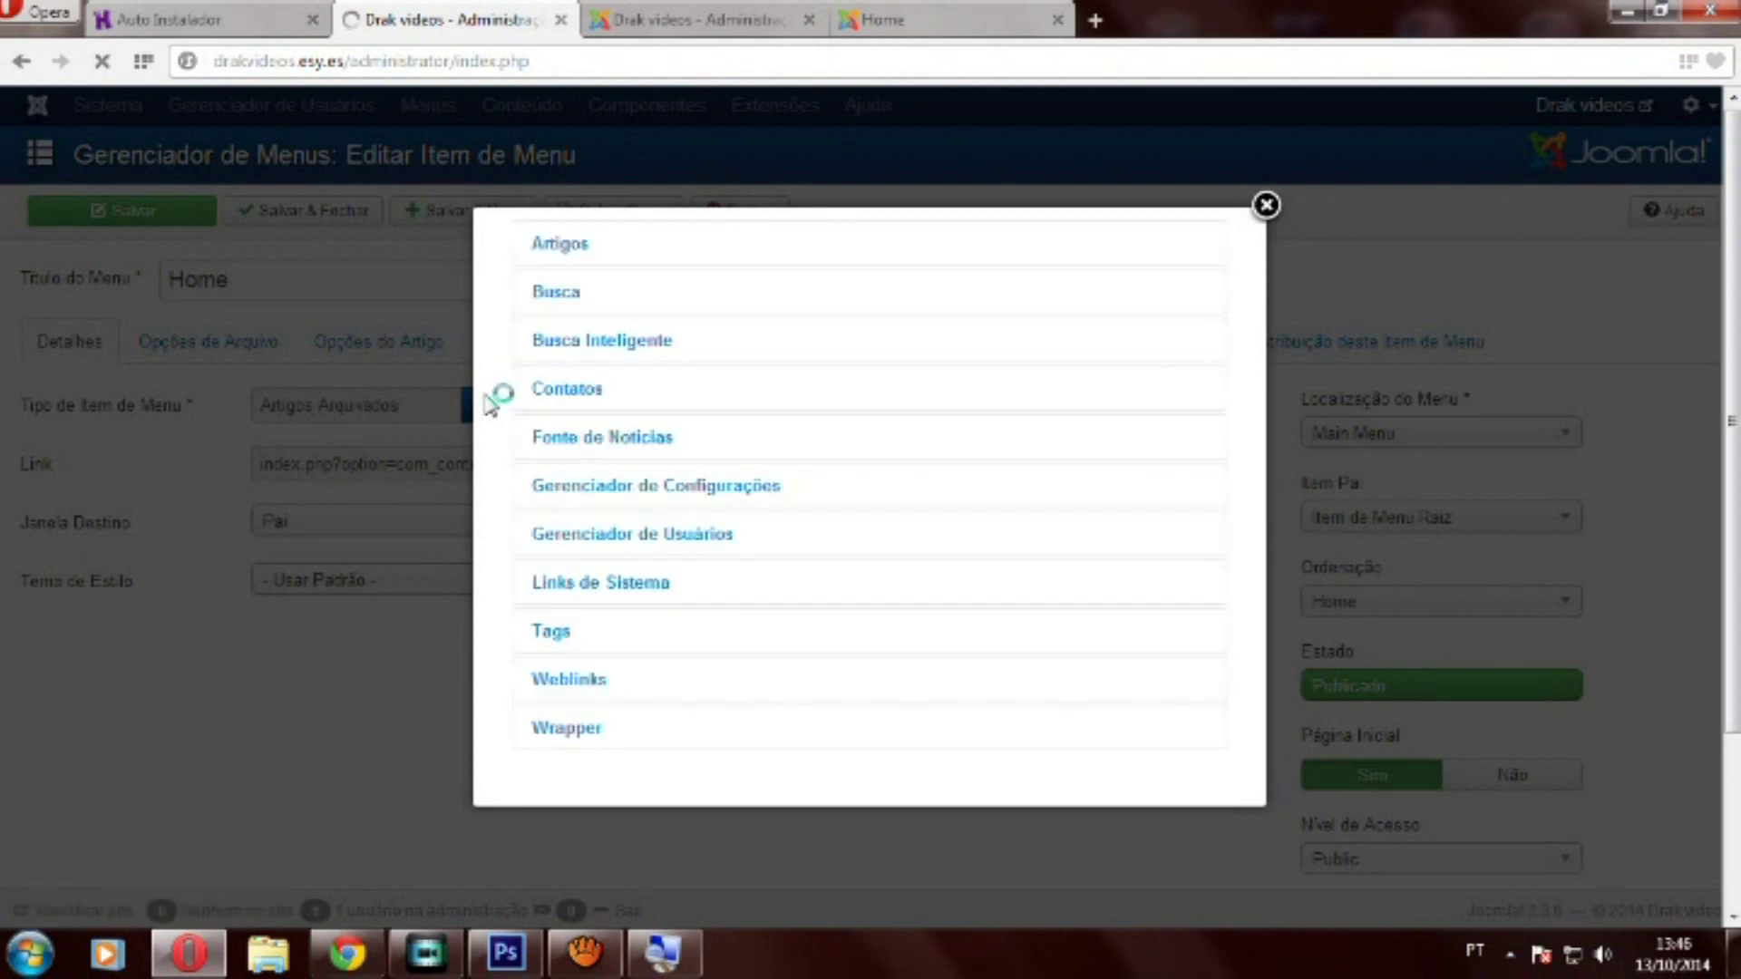
left_click(559, 241)
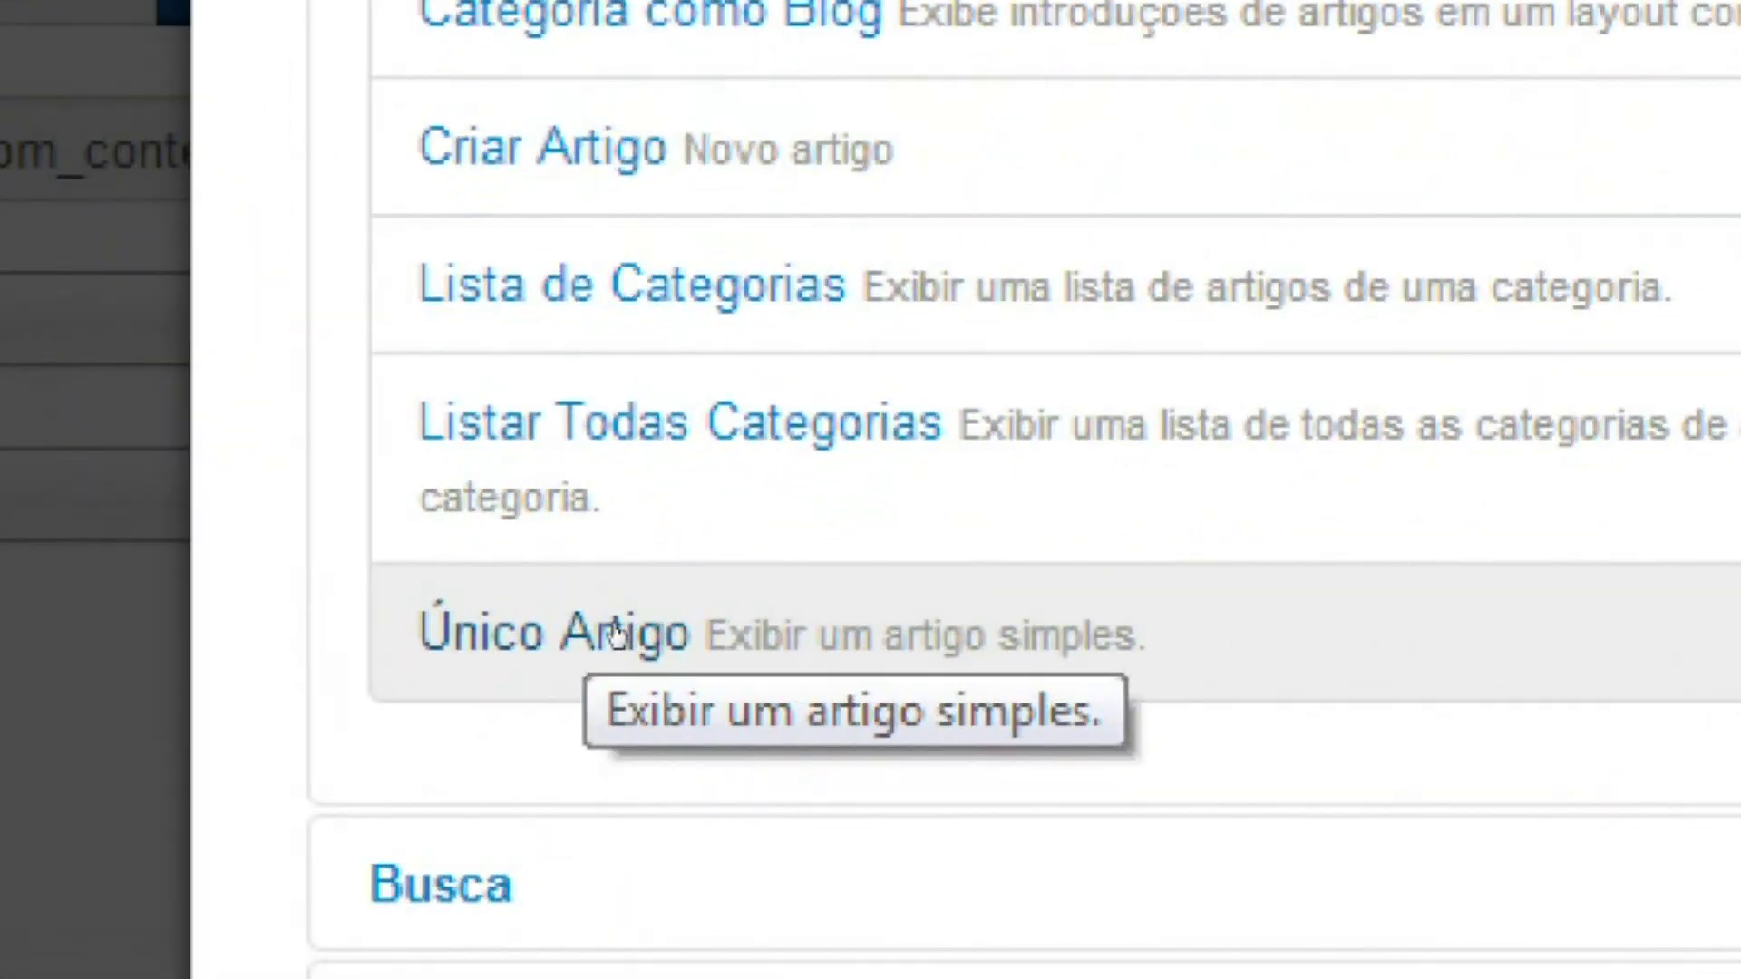
left_click(617, 632)
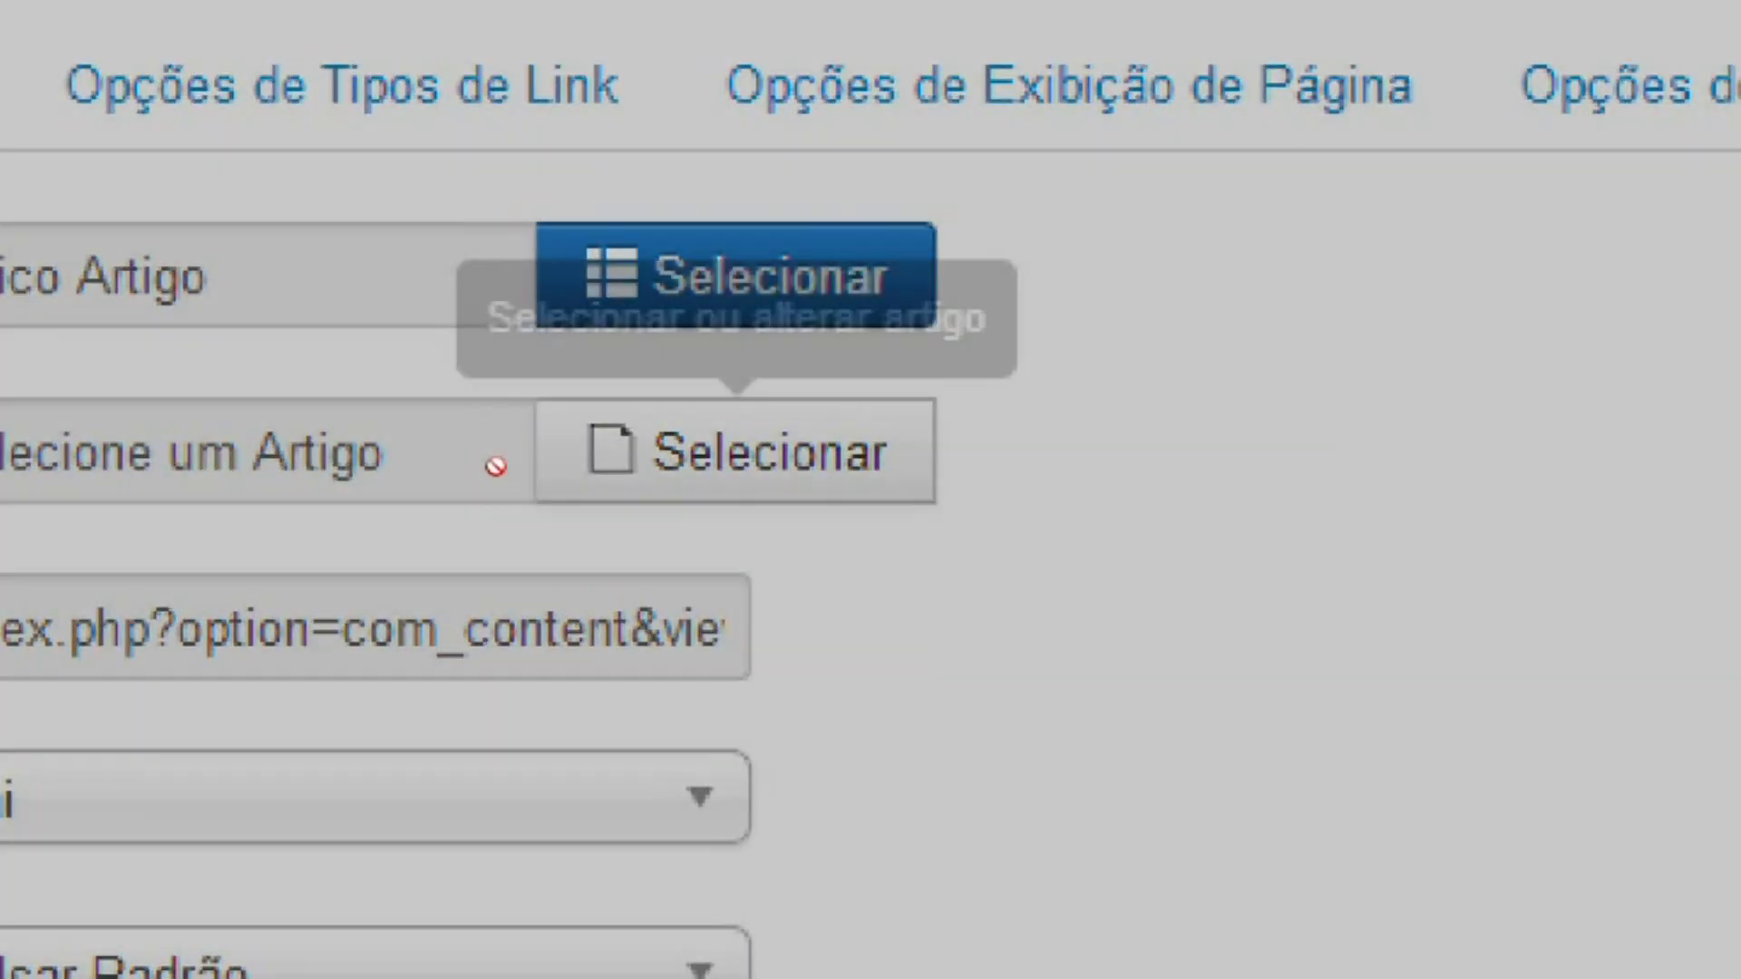
left_click(494, 464)
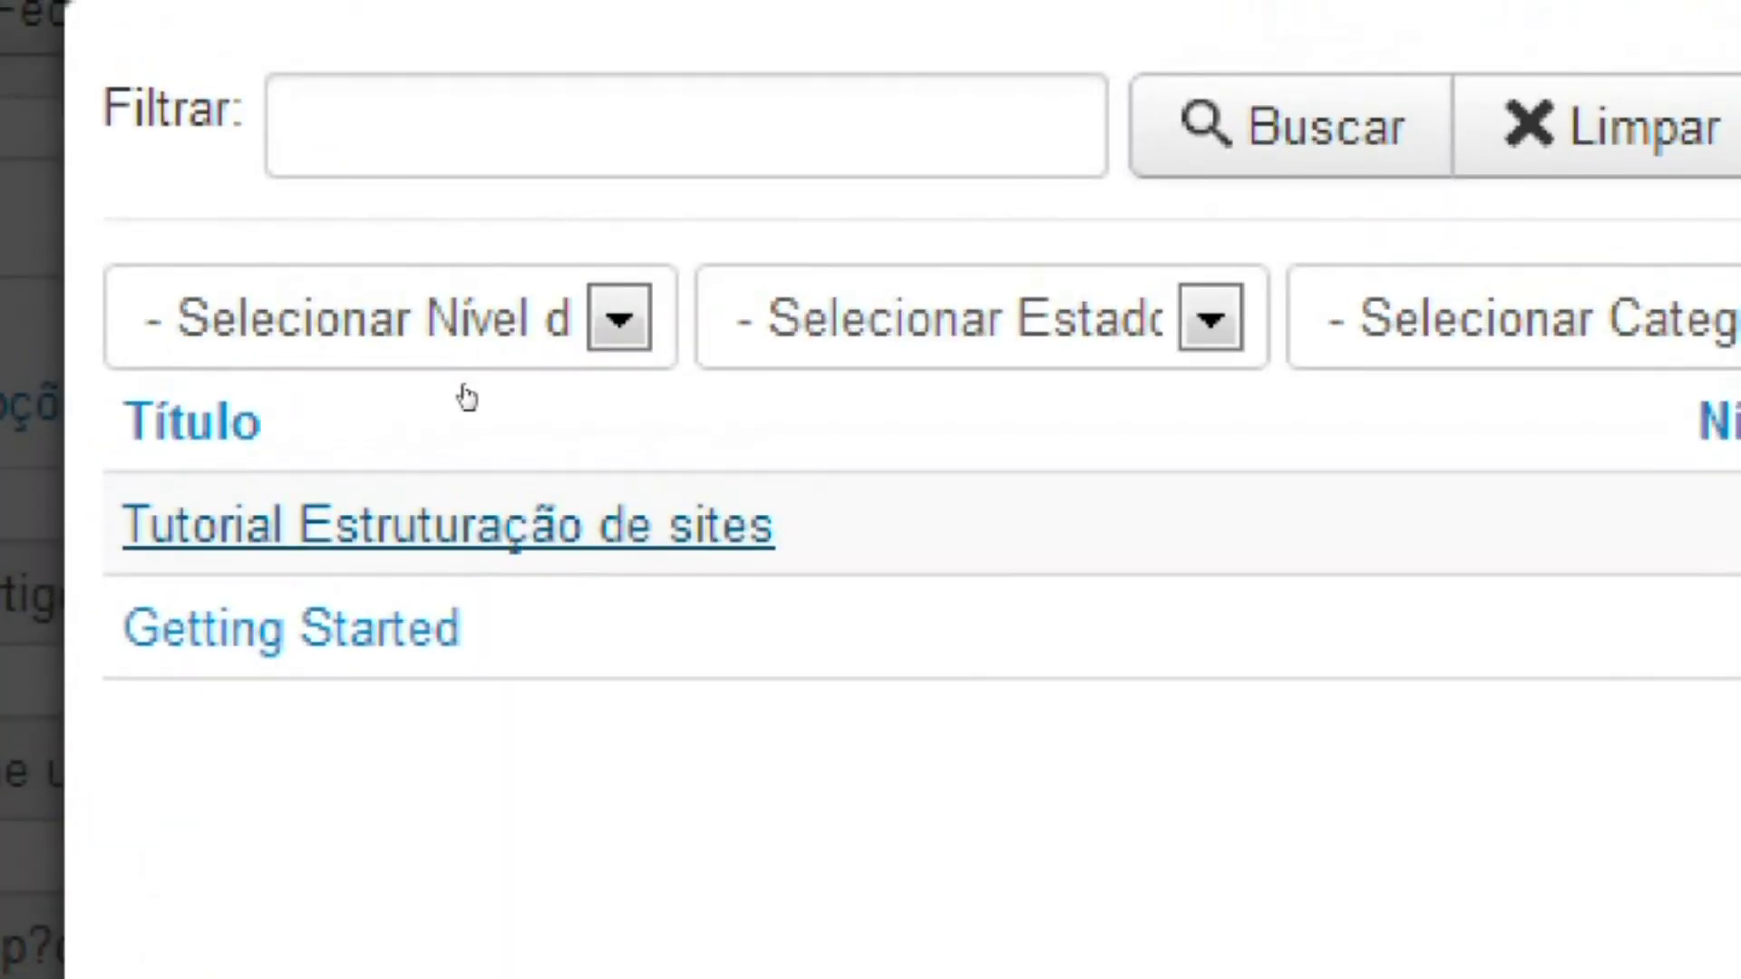
left_click(467, 526)
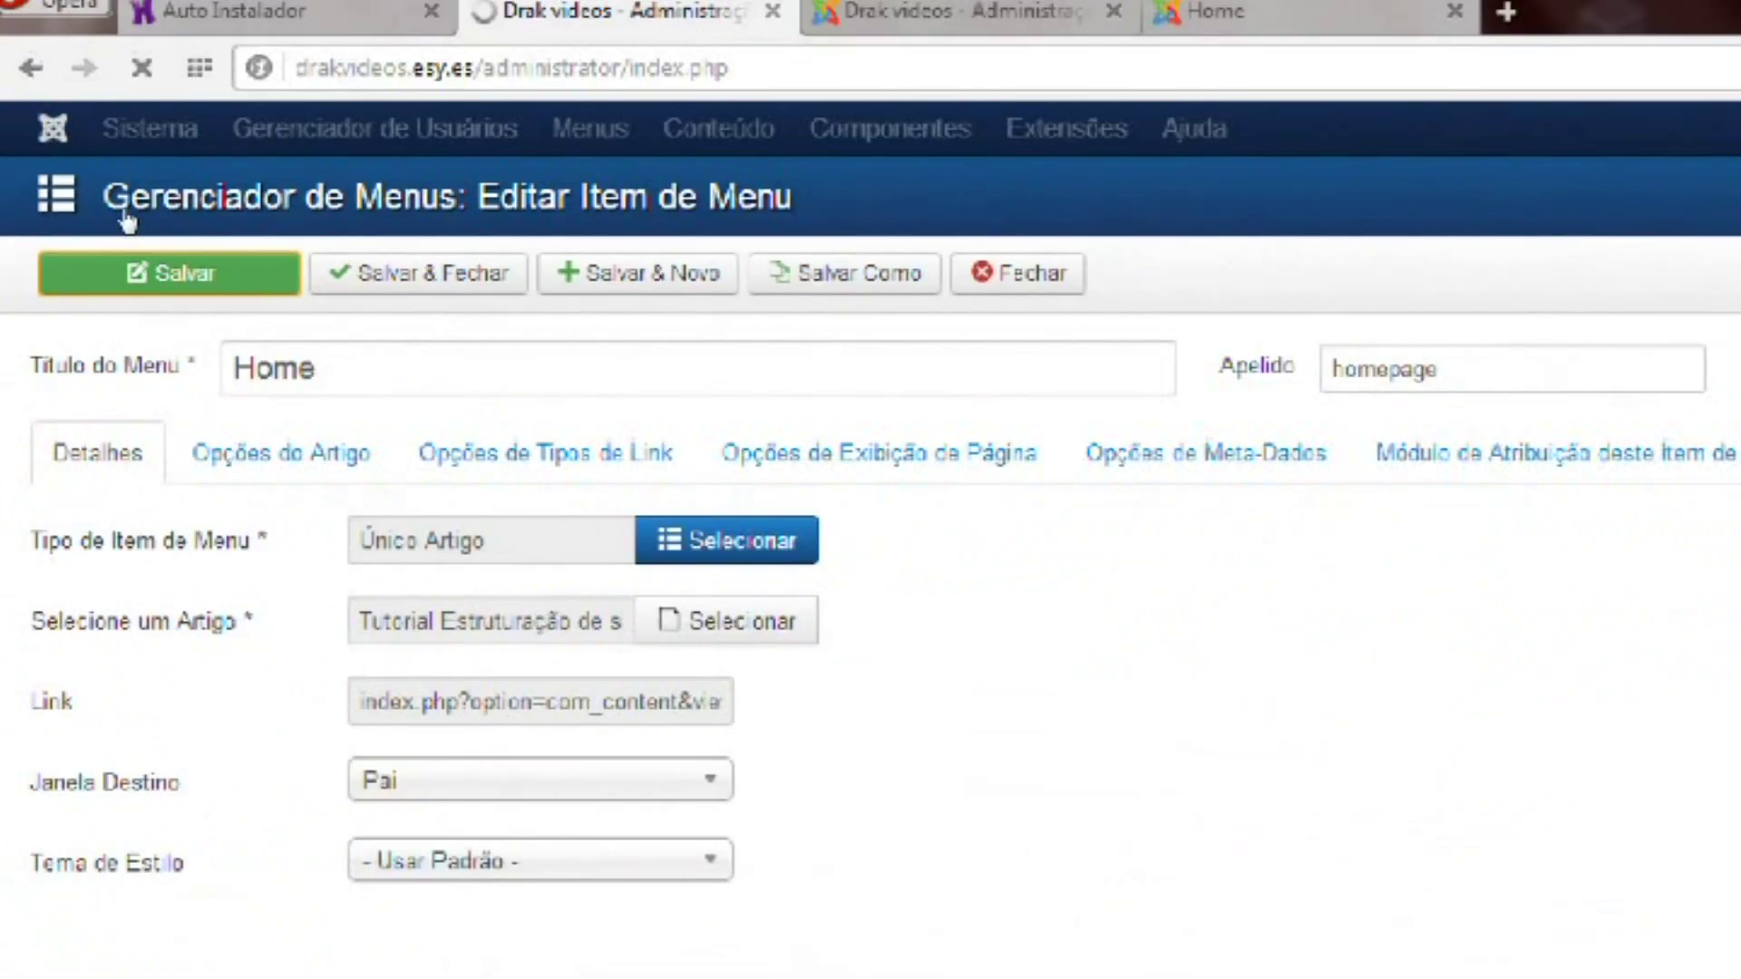
left_click(136, 272)
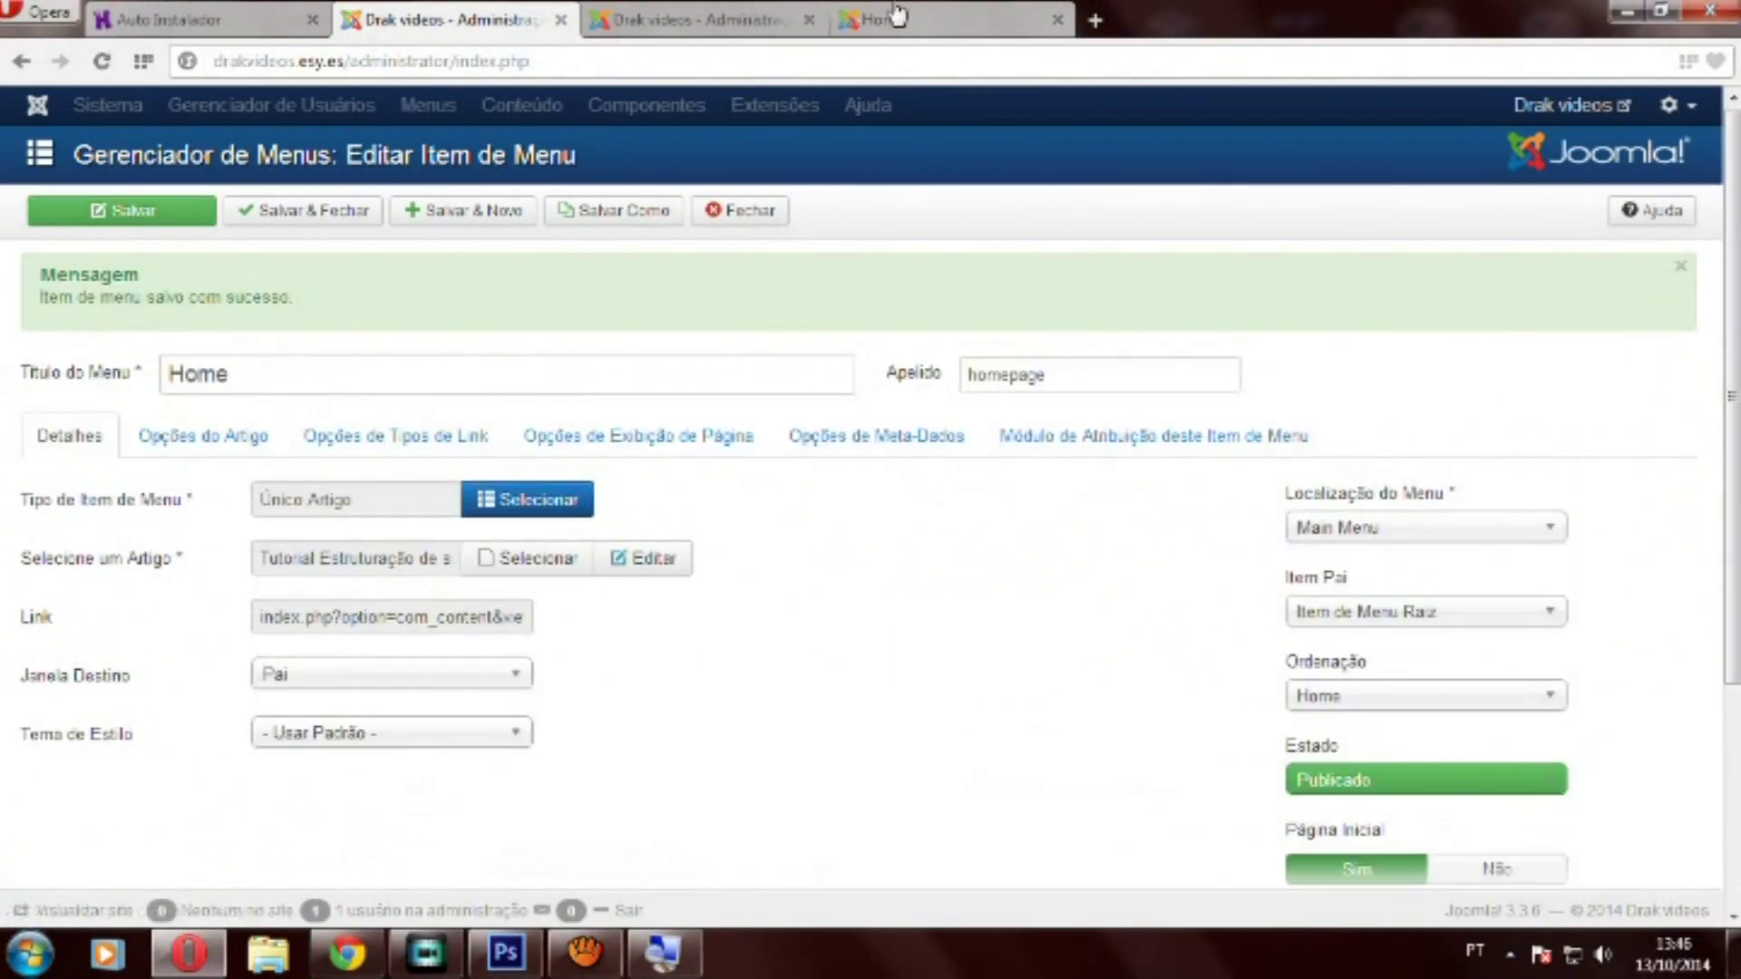
Reload the site's home page, examine its single-article display, and view the next article before returning to the home page
left_click(896, 20)
key("F5")
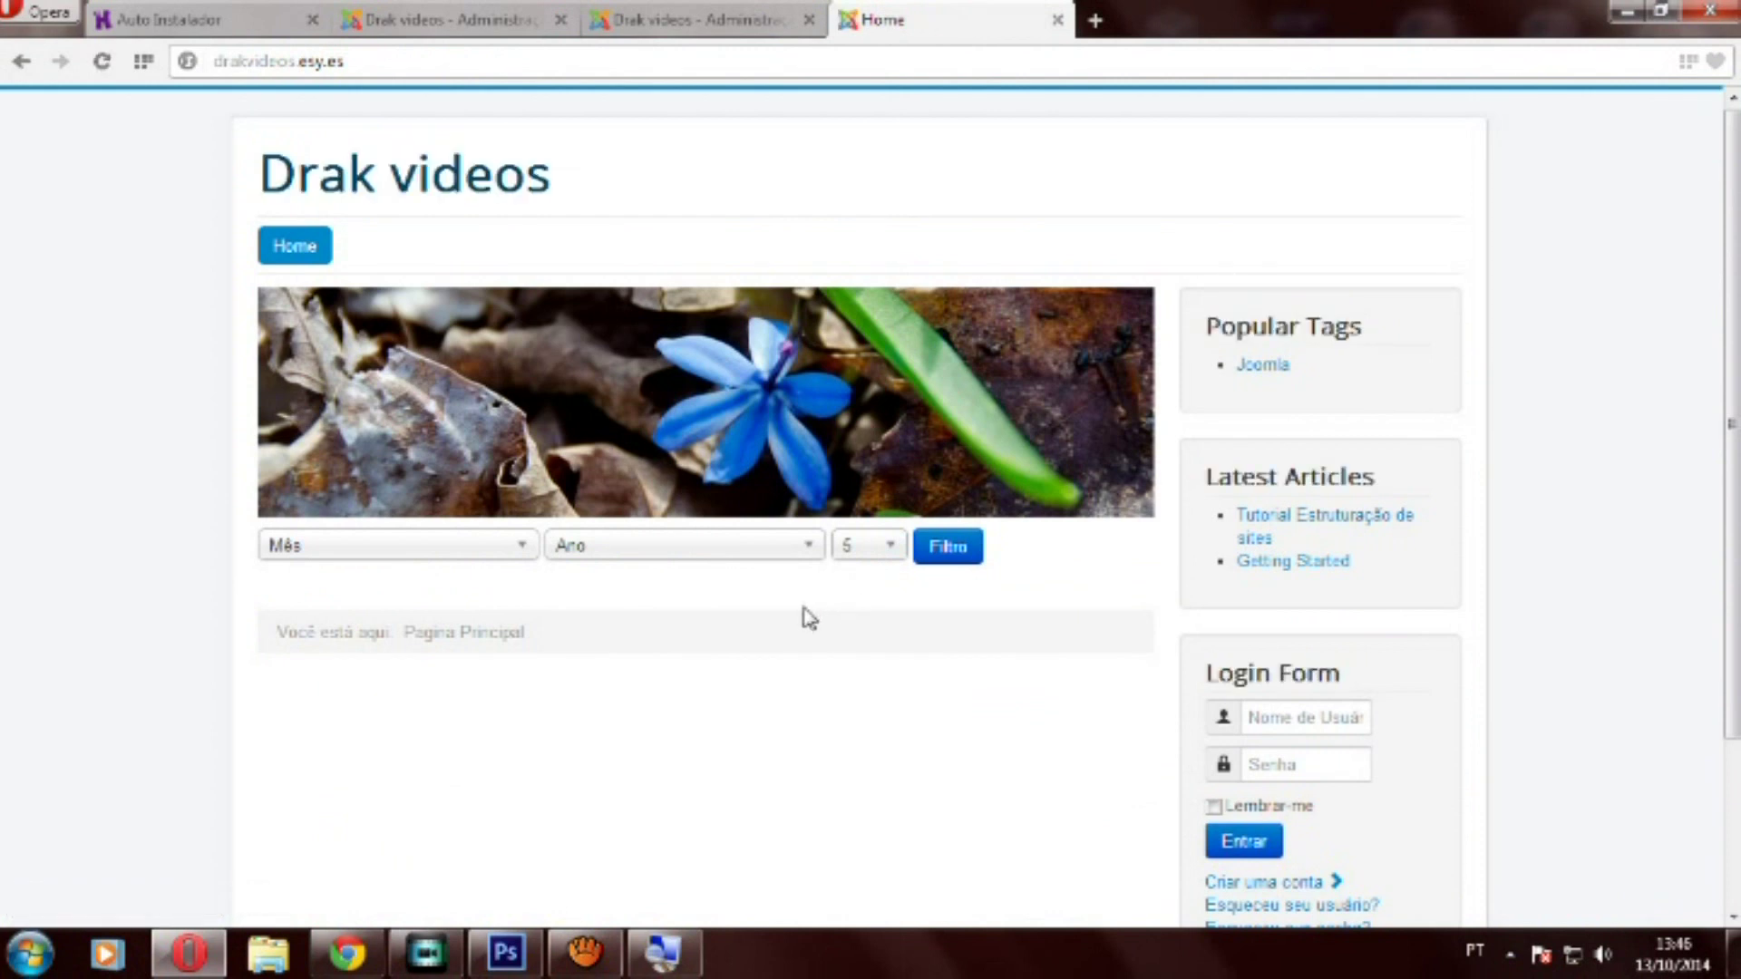
key("F5")
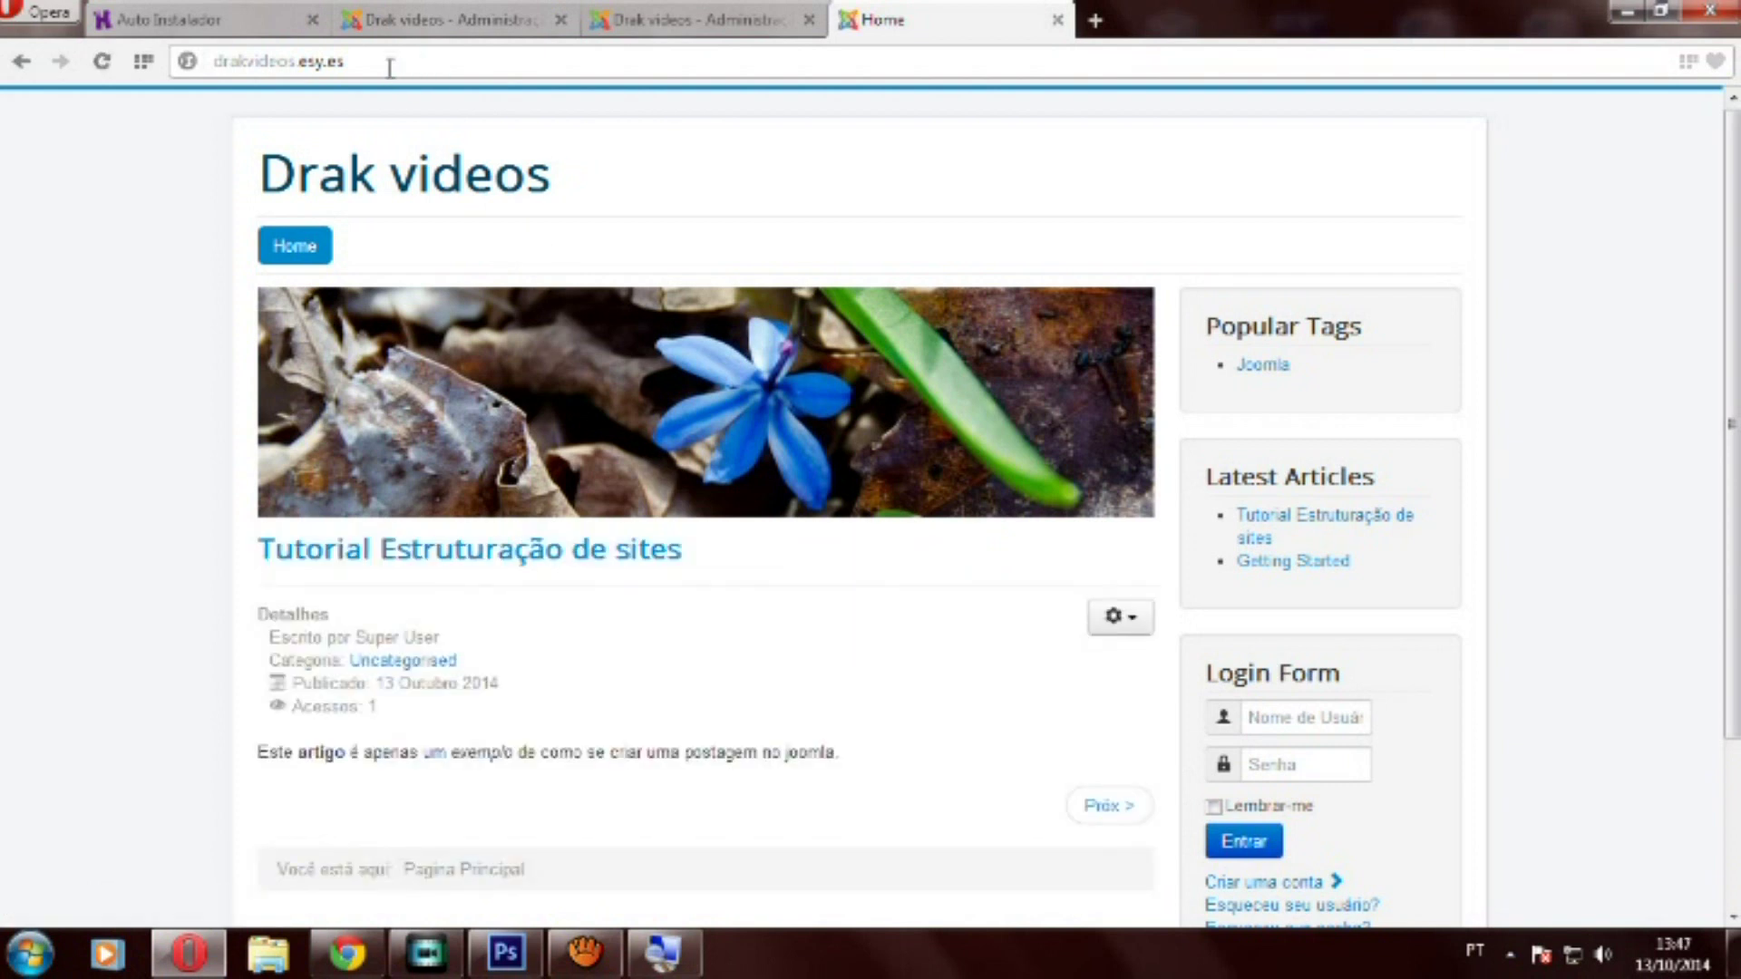
scroll(508, 490, "down", 2)
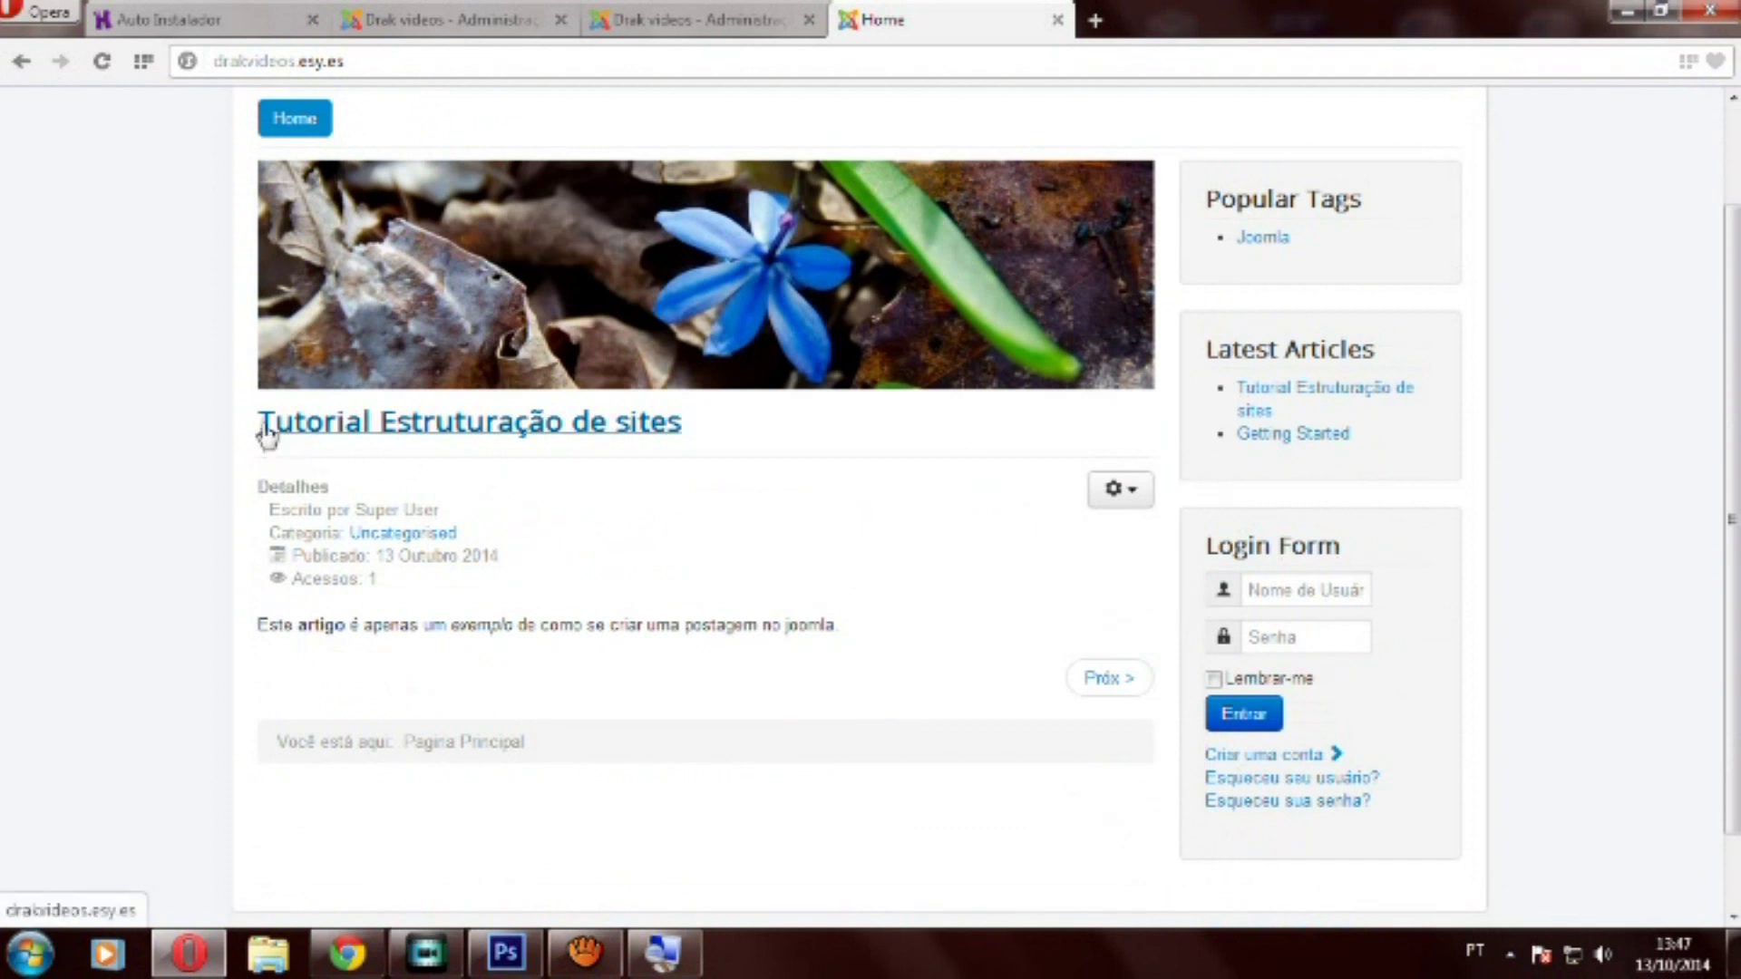
left_click_drag(261, 419, 807, 432)
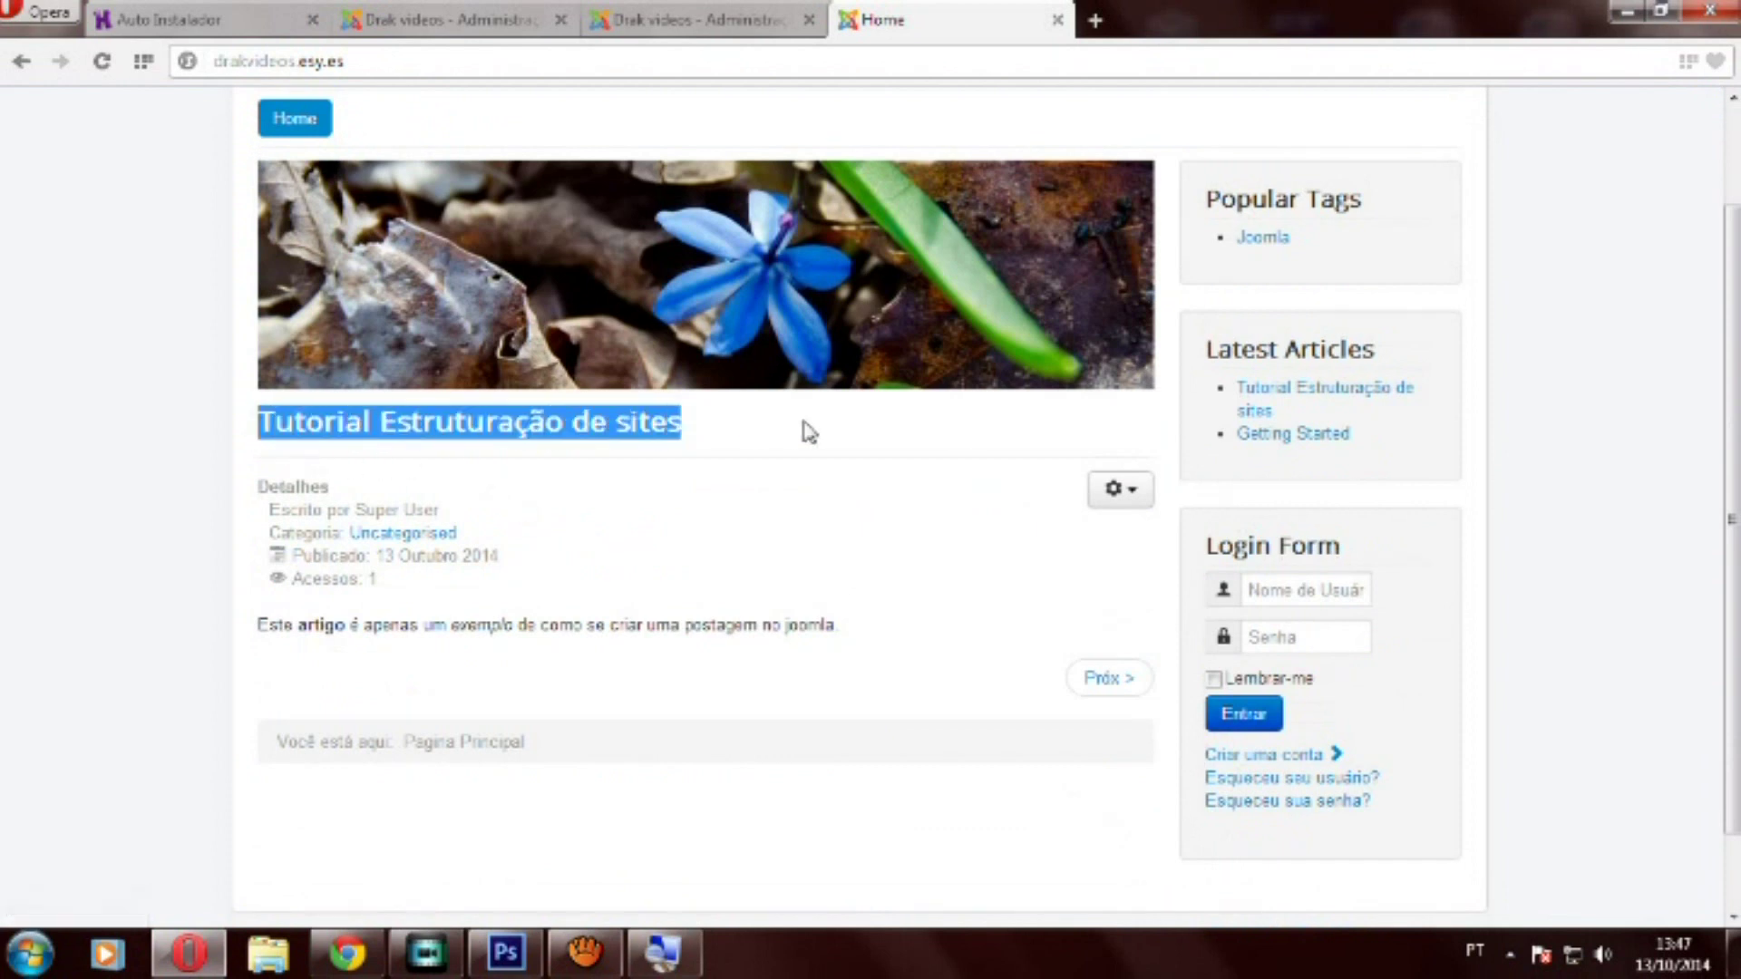
left_click(1099, 686)
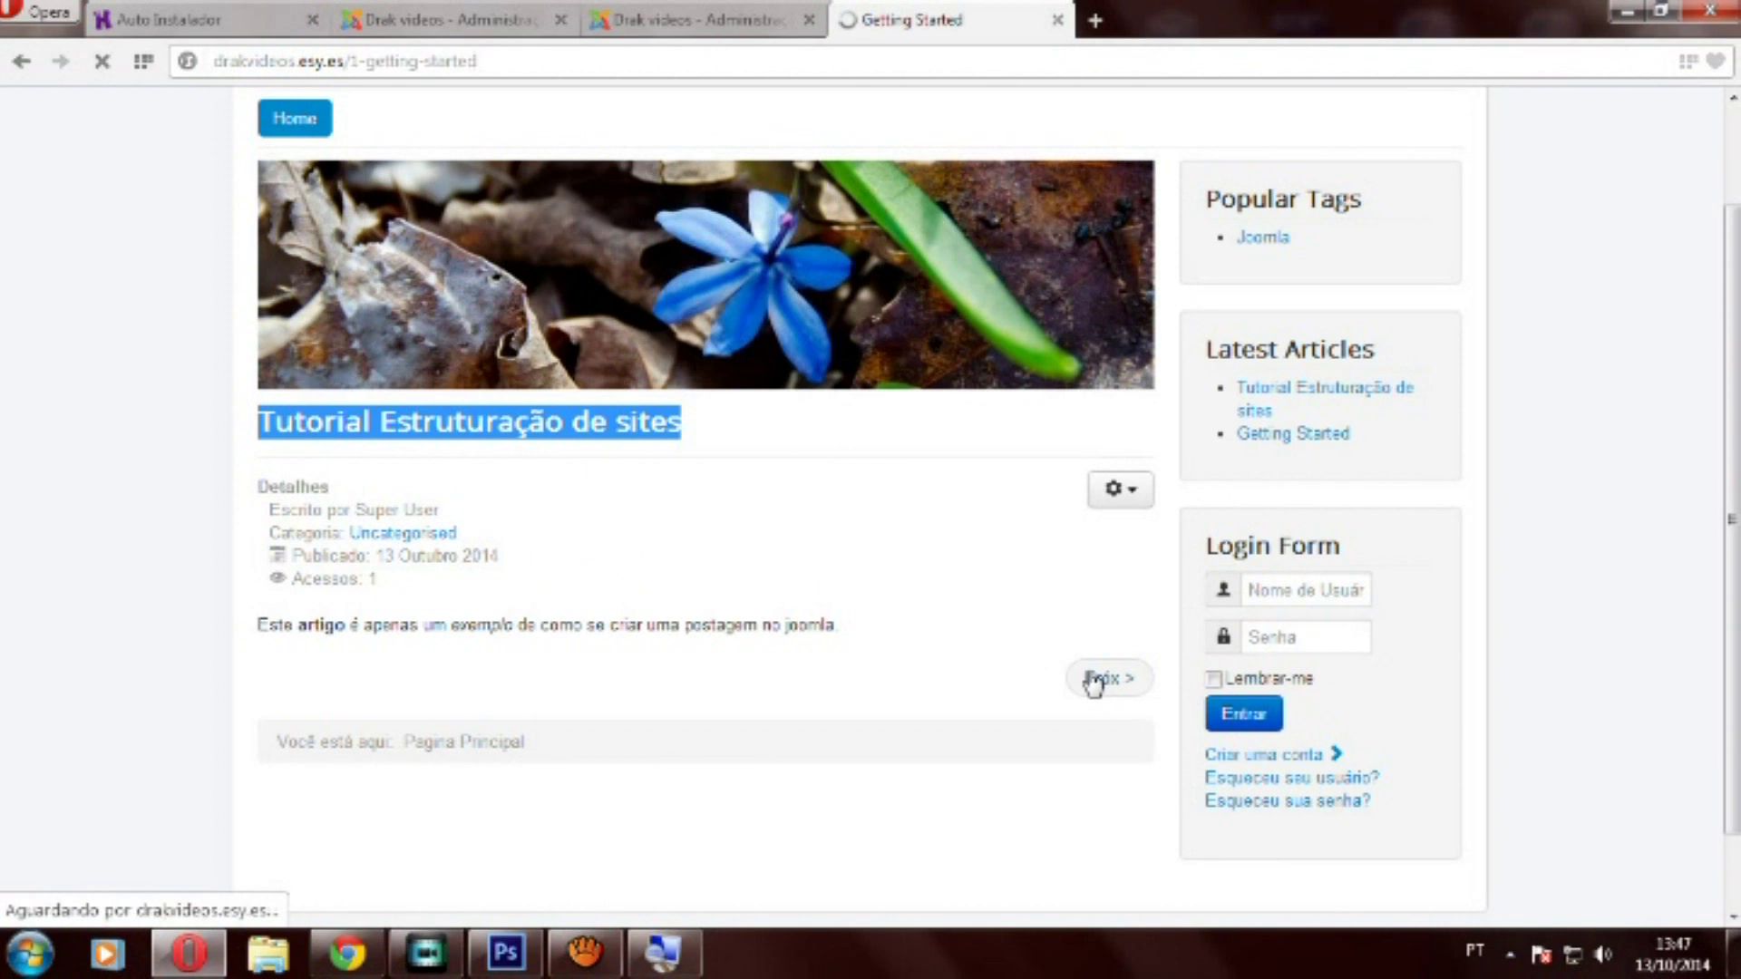
scroll(887, 603, "down", 5)
key("alt+Left")
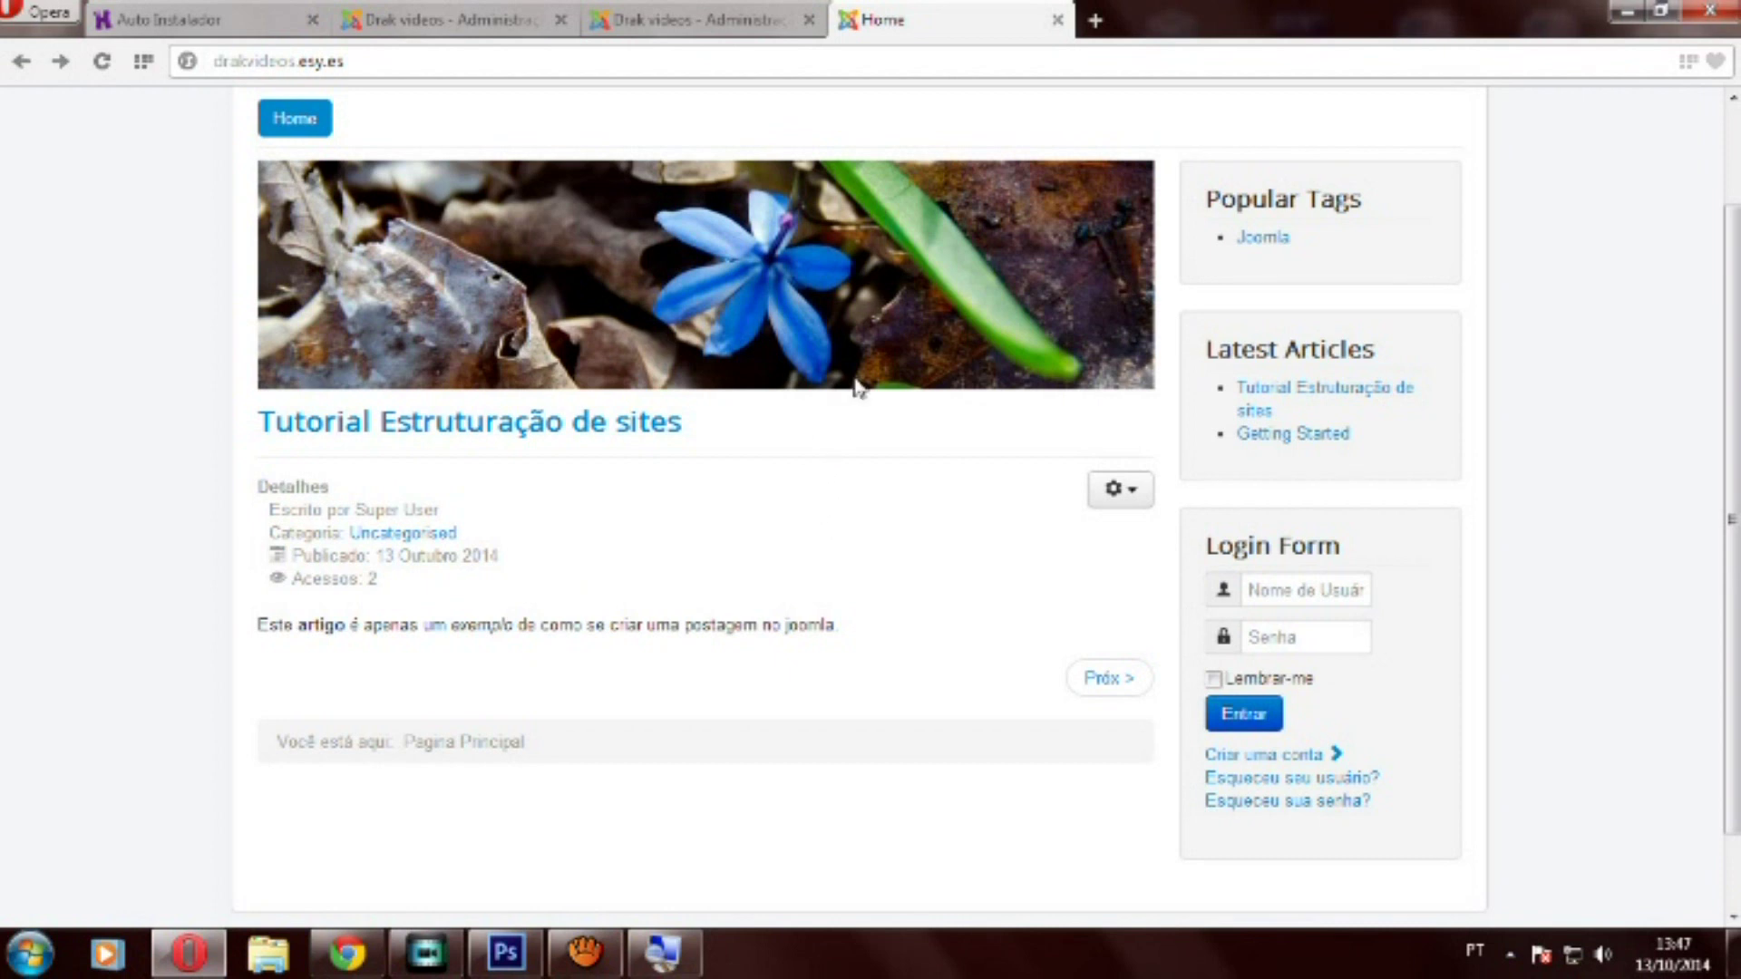
Check the Home menu item's details, save and close it, and return to the site's home page
left_click(399, 16)
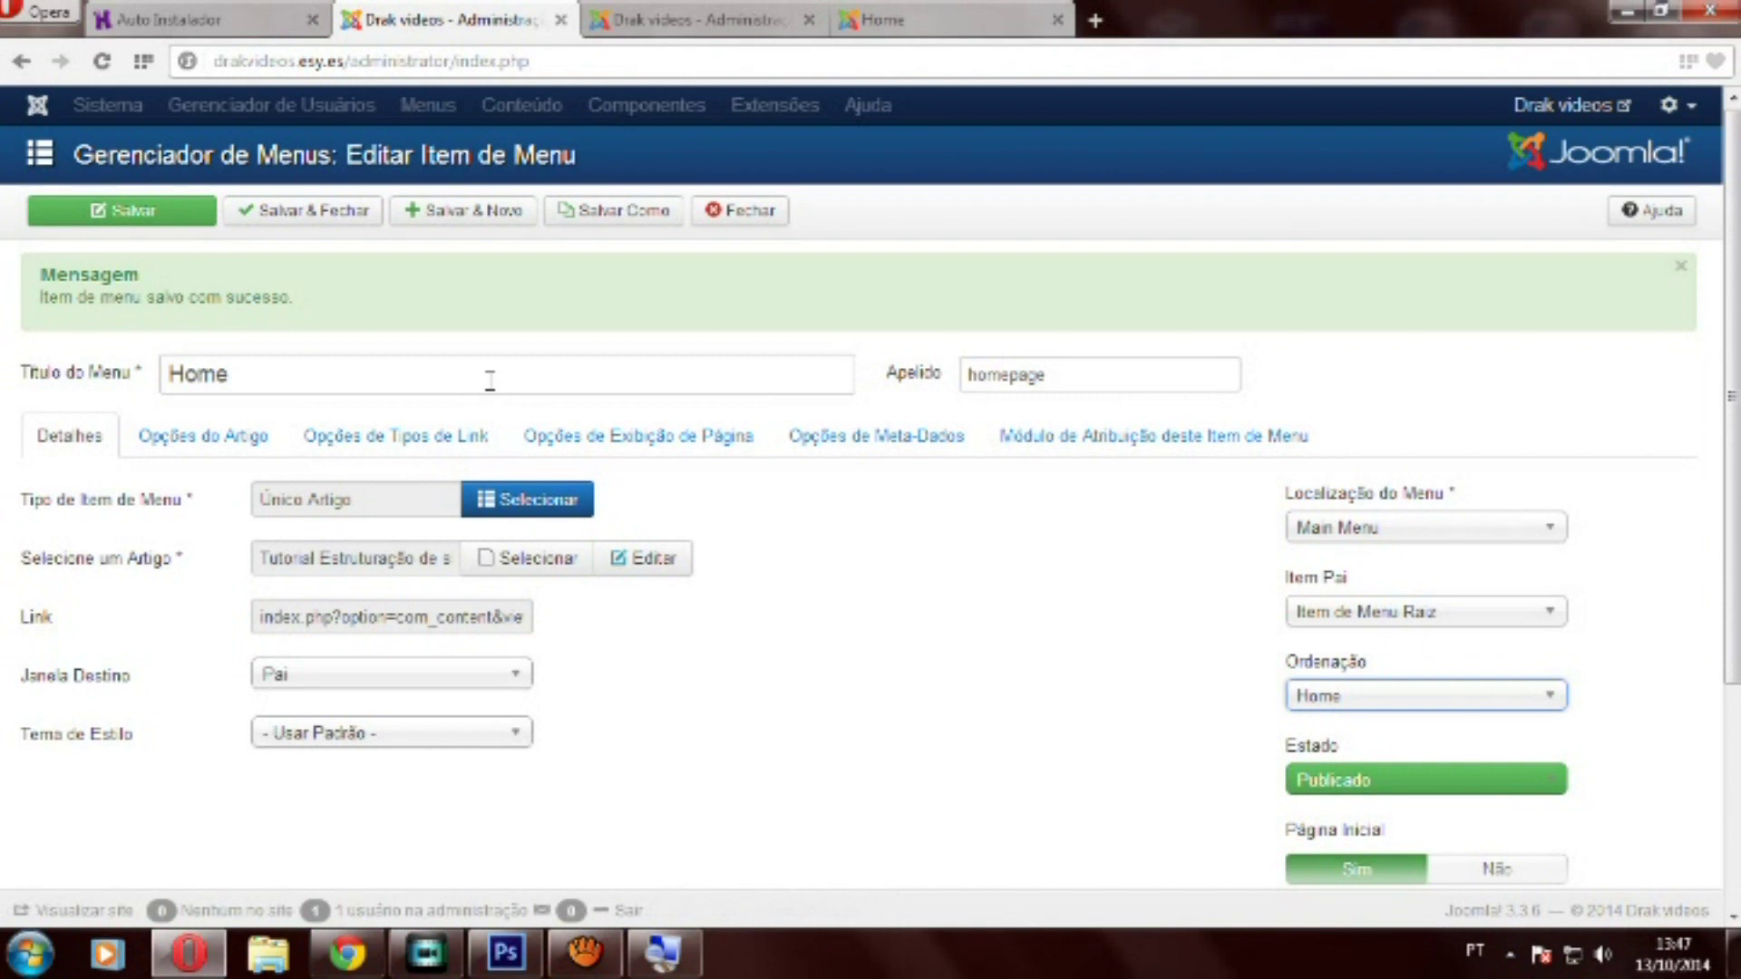
scroll(630, 493, "down", 2)
scroll(676, 533, "up", 2)
scroll(676, 533, "down", 4)
scroll(675, 533, "up", 4)
left_click(328, 213)
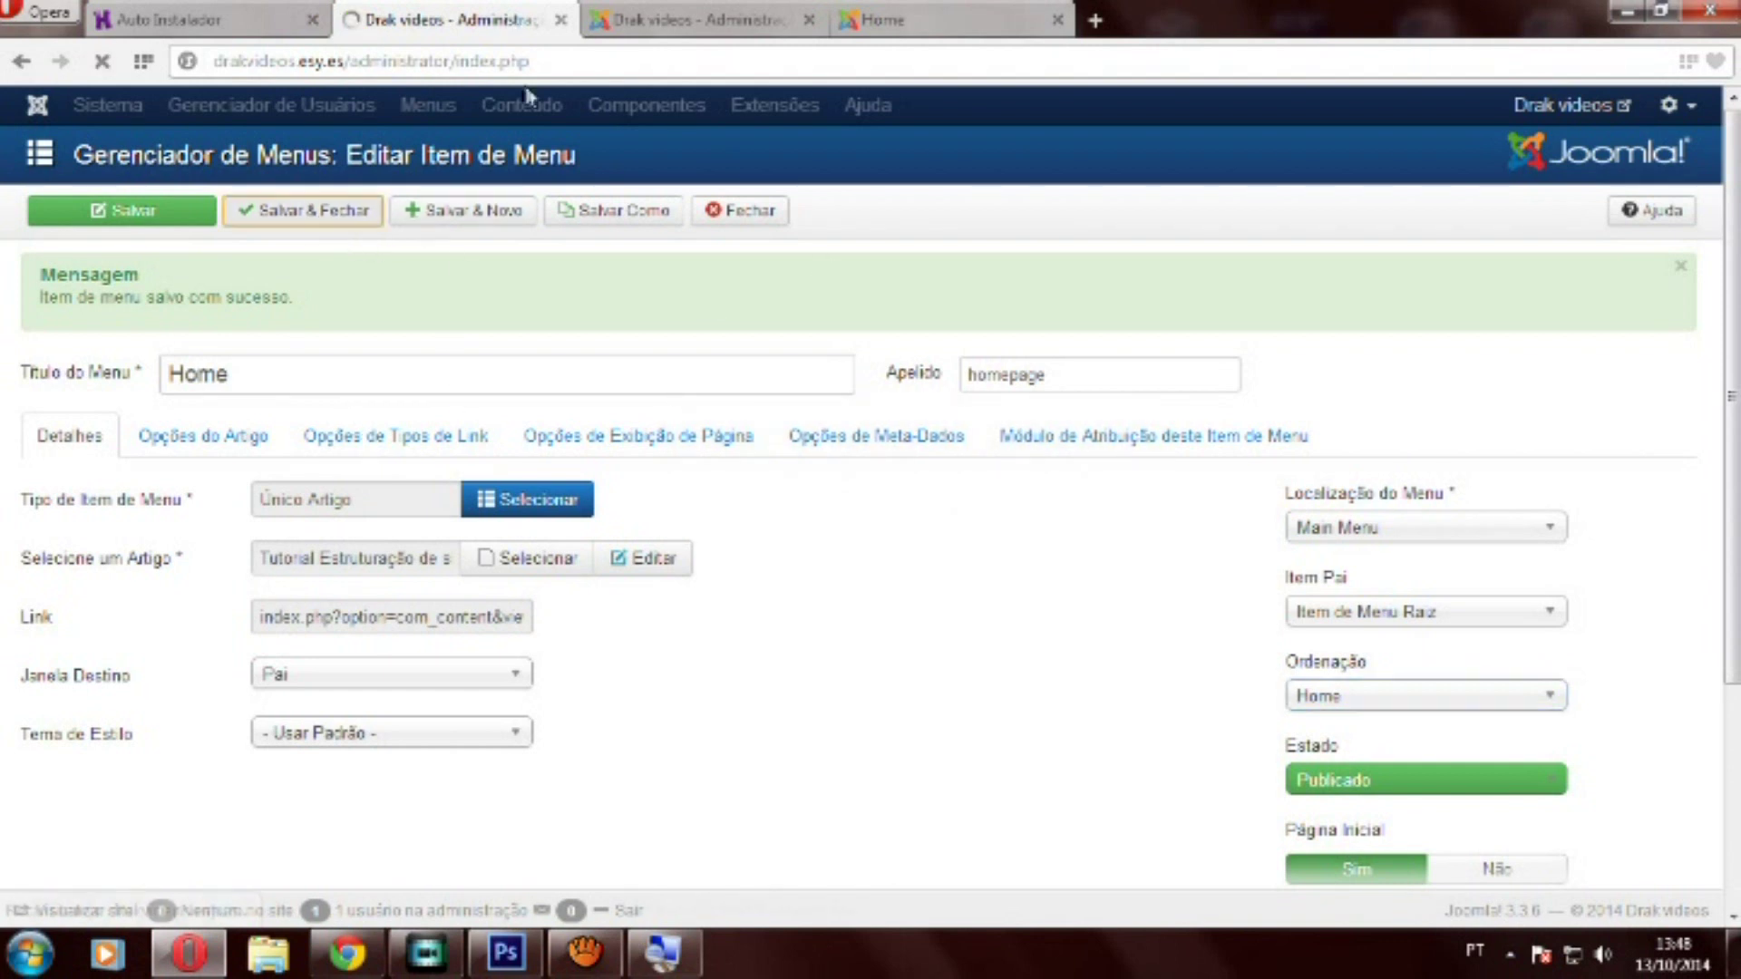
left_click(943, 23)
scroll(668, 495, "up", 2)
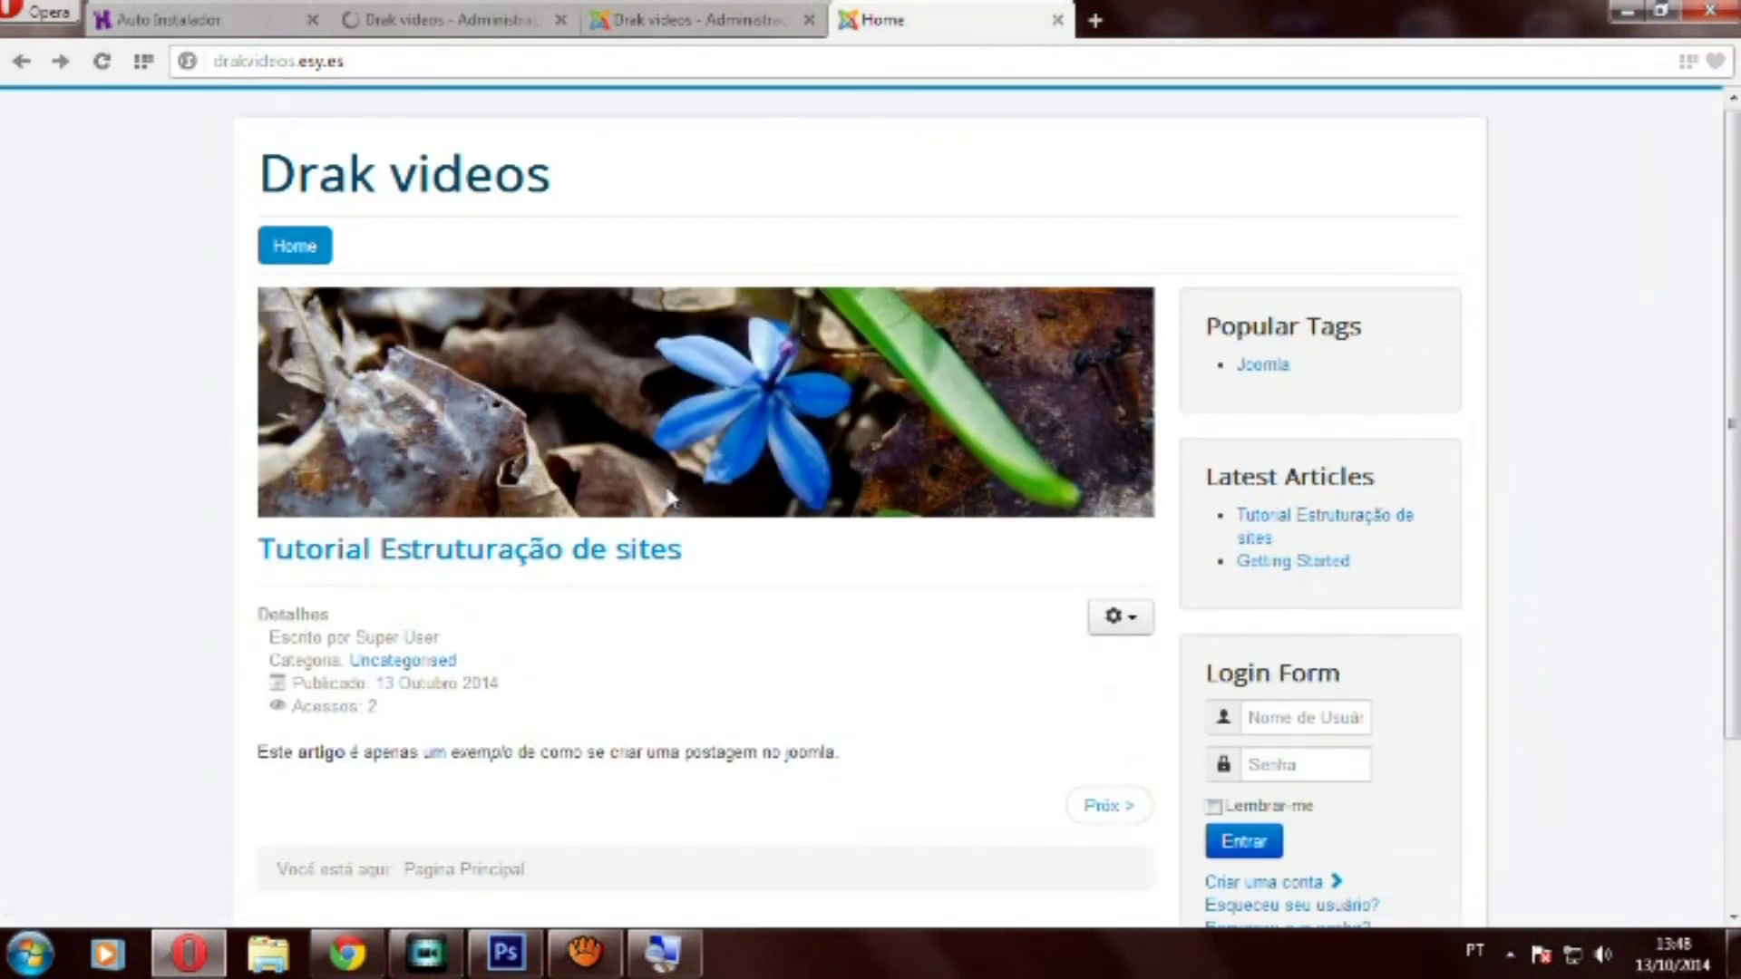